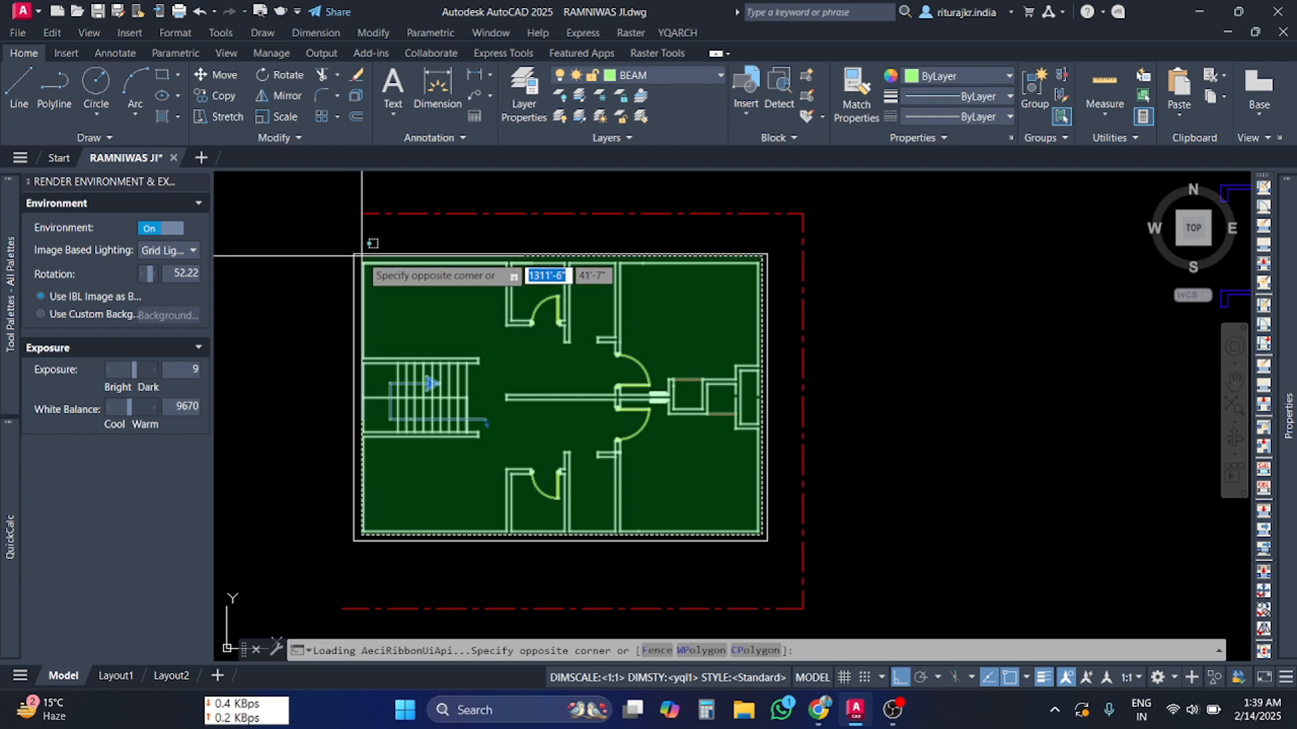
{"action": "scroll", "coordinate": [350, 257], "scroll_direction": "up", "scroll_amount": 3}
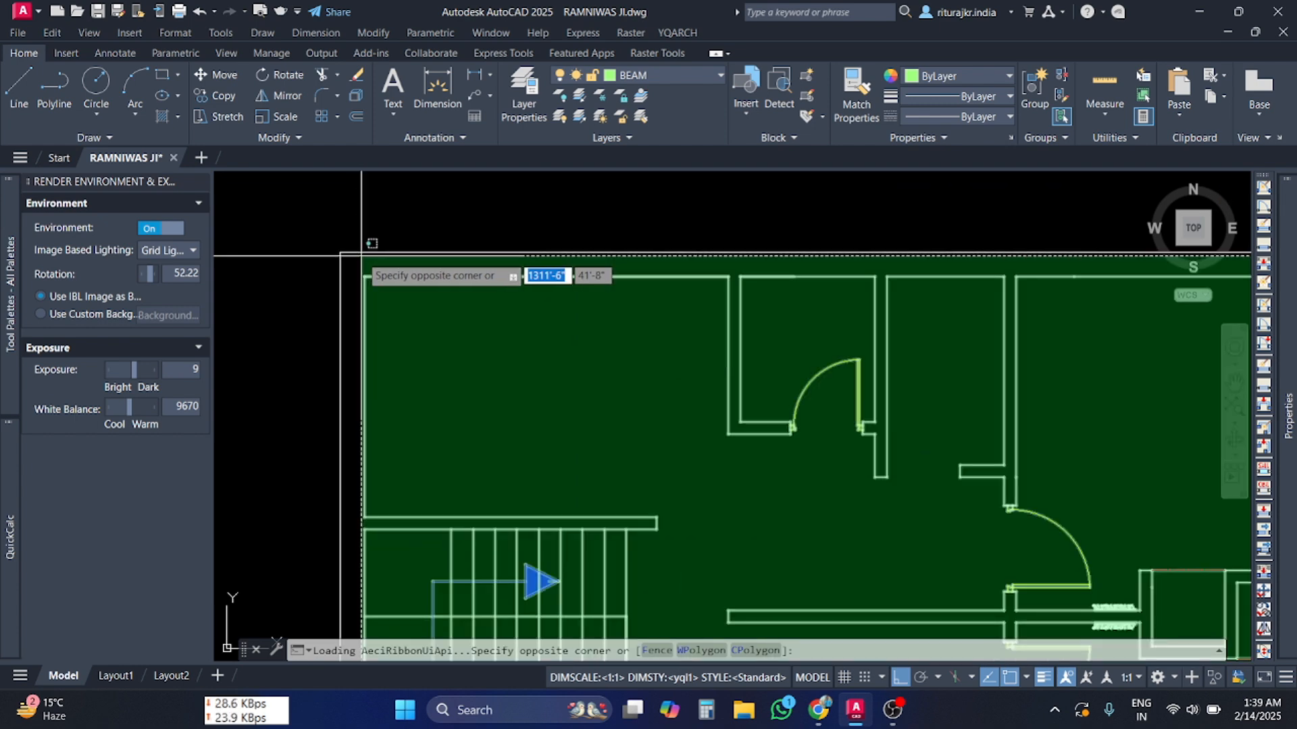
{"action": "scroll", "coordinate": [361, 256], "scroll_direction": "down", "scroll_amount": 7}
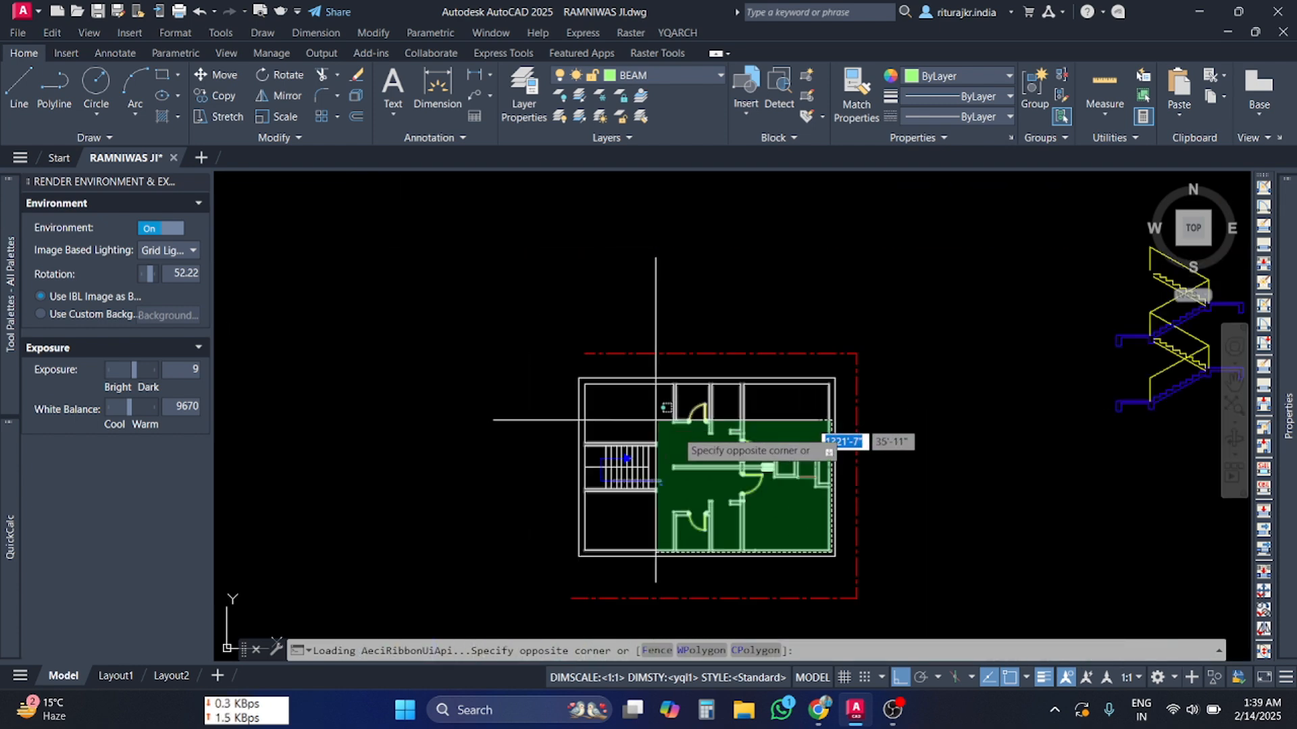
{"action": "middle_click_drag", "start_coordinate": [656, 420], "coordinate": [566, 353]}
{"action": "left_click", "coordinate": [770, 503]}
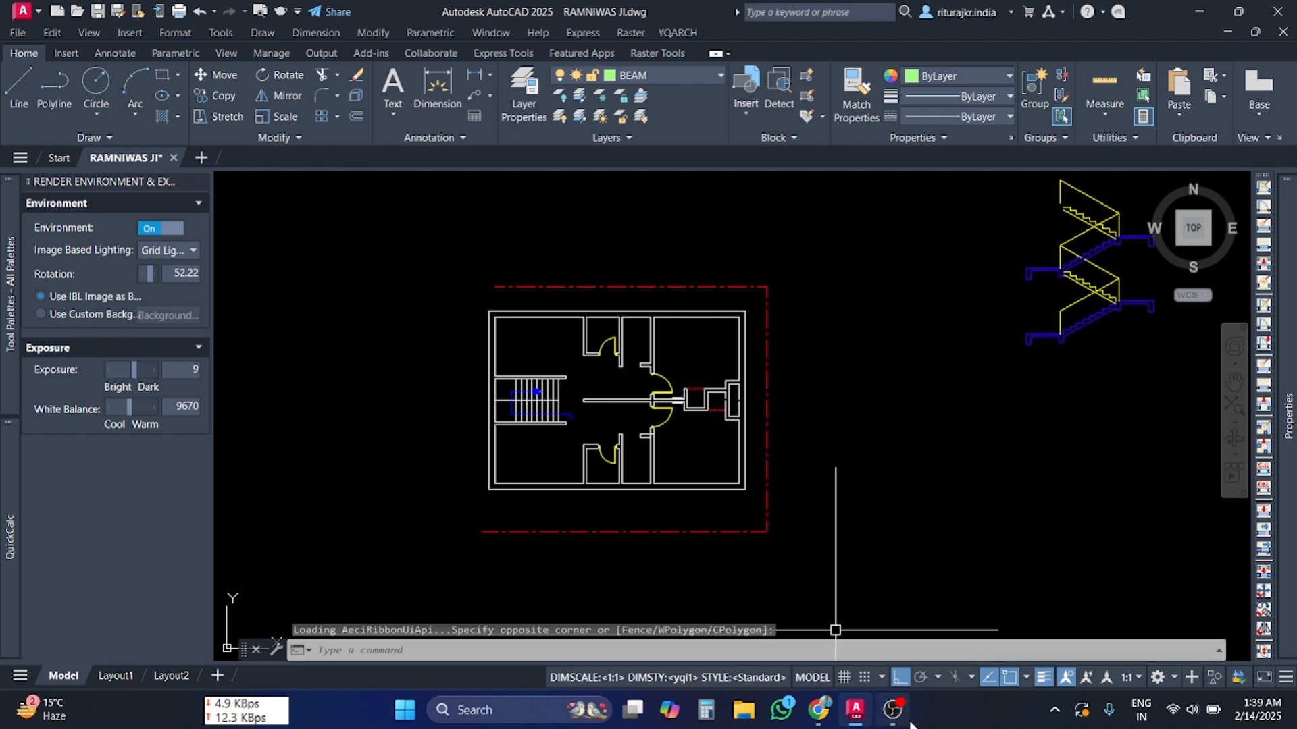
- Switch to the course builder in Chrome and review the Module 3 heading and the Stretch, Explode, Join and Hatch topic
{"action": "left_click", "coordinate": [824, 712]}
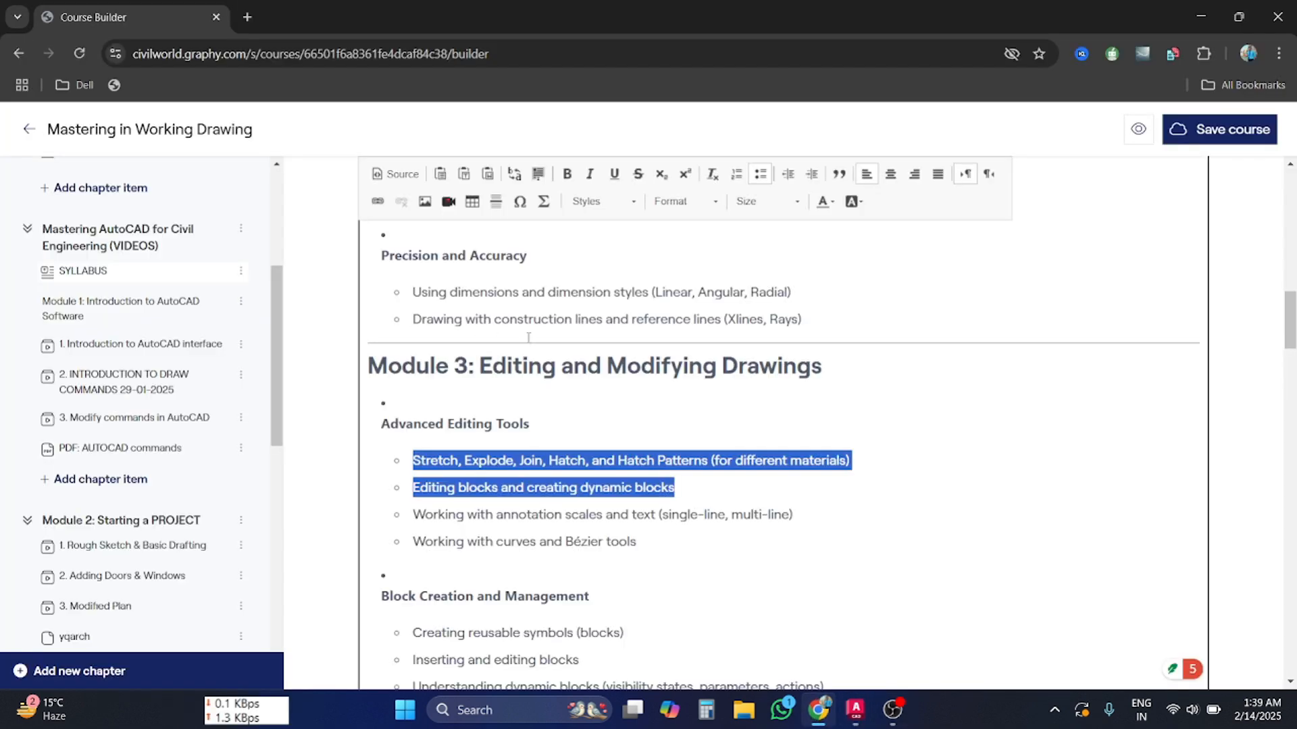
{"action": "scroll", "coordinate": [559, 408], "scroll_direction": "down", "scroll_amount": 2}
{"action": "scroll", "coordinate": [559, 409], "scroll_direction": "up", "scroll_amount": 4}
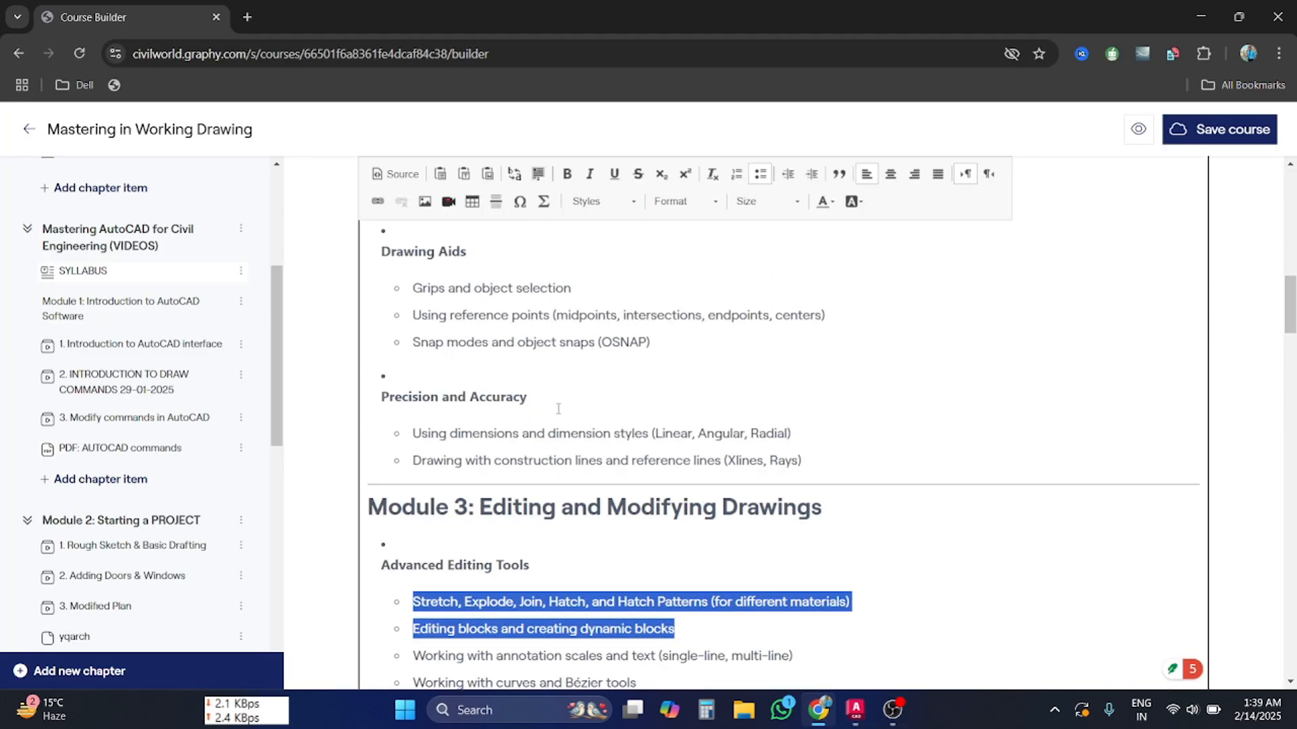
{"action": "scroll", "coordinate": [559, 409], "scroll_direction": "down", "scroll_amount": 2}
{"action": "left_click_drag", "start_coordinate": [481, 365], "coordinate": [817, 388]}
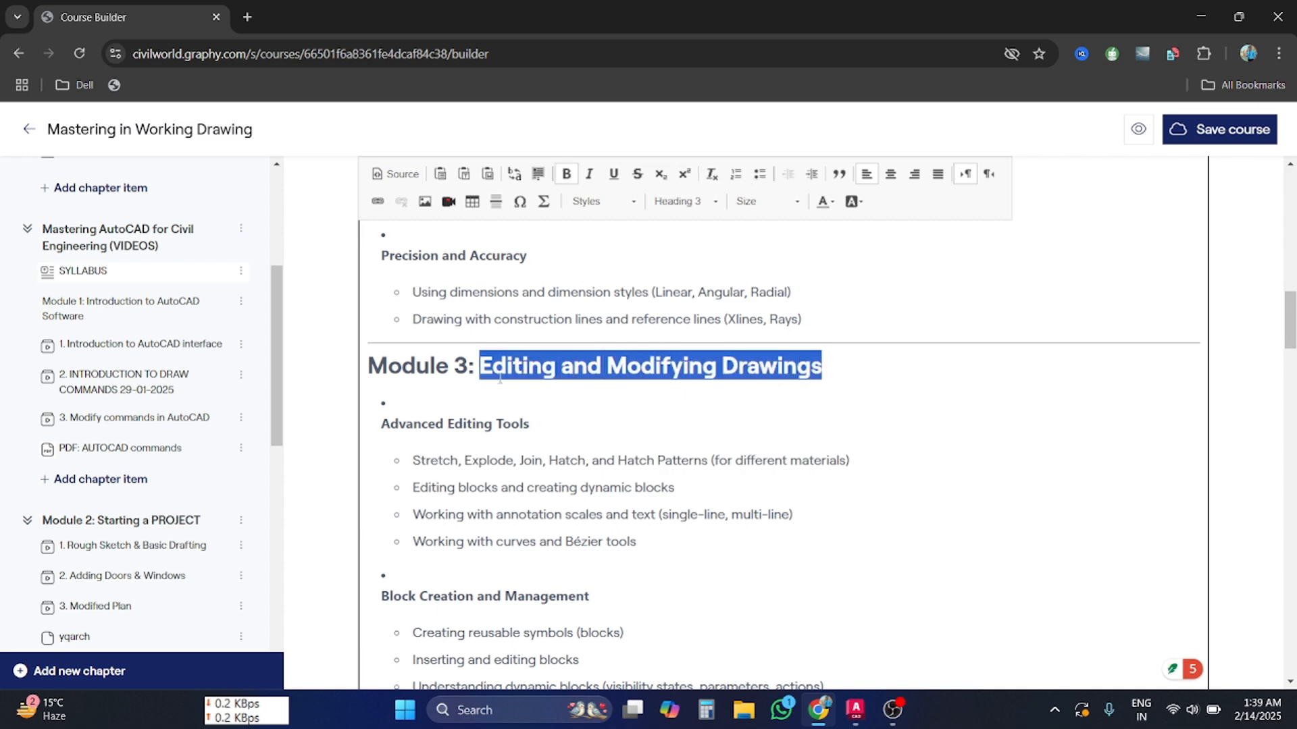
{"action": "scroll", "coordinate": [499, 379], "scroll_direction": "down", "scroll_amount": 4}
{"action": "scroll", "coordinate": [430, 358], "scroll_direction": "up", "scroll_amount": 2}
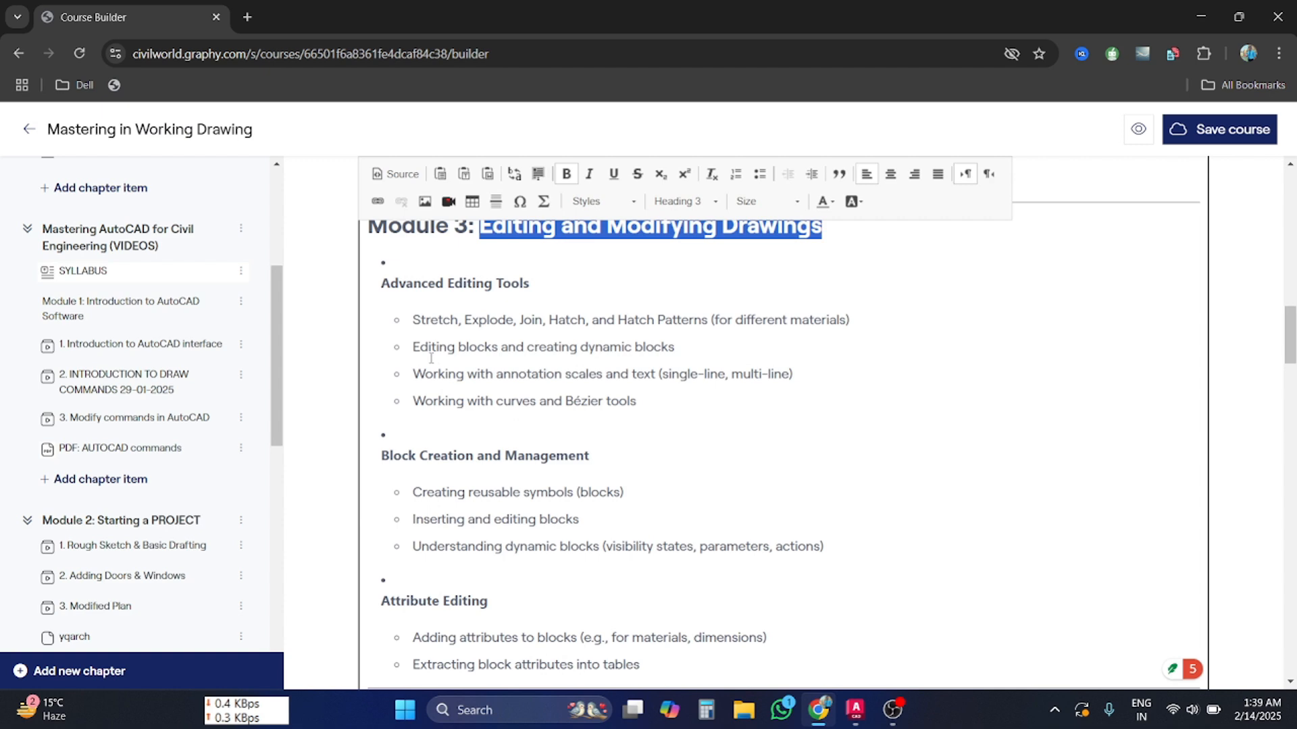
{"action": "left_click", "coordinate": [414, 319]}
{"action": "mouse_move", "coordinate": [487, 321]}
{"action": "left_mouse_down"}
{"action": "mouse_move", "coordinate": [466, 344]}
{"action": "mouse_move", "coordinate": [497, 324]}
{"action": "left_mouse_up"}
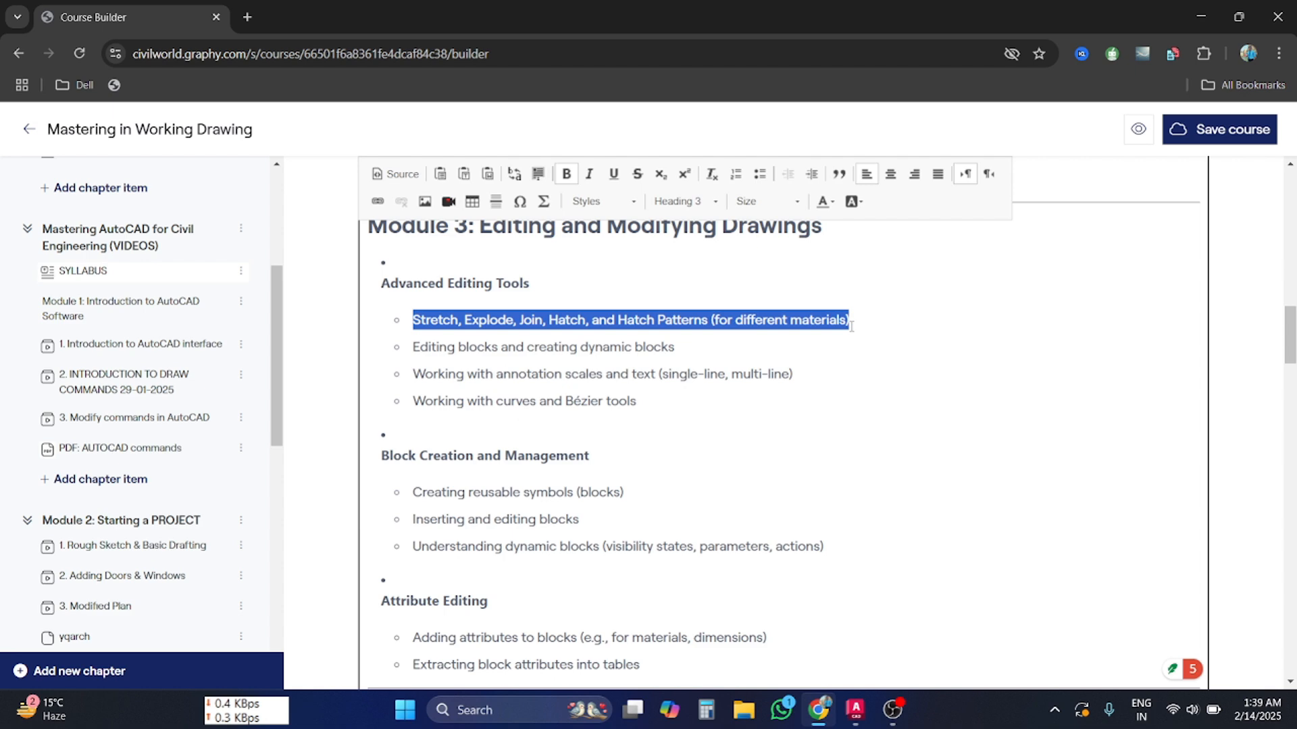
{"action": "left_click", "coordinate": [721, 320]}
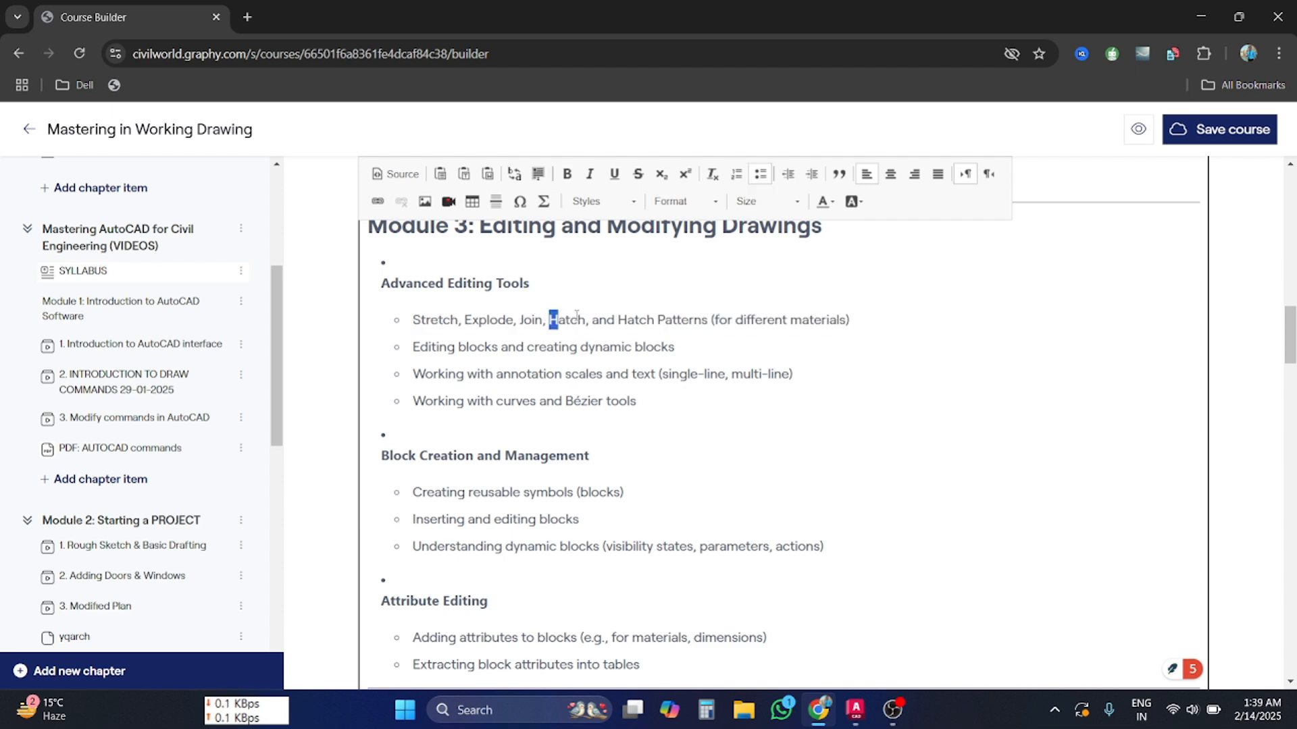
{"action": "left_click_drag", "start_coordinate": [576, 315], "coordinate": [866, 323]}
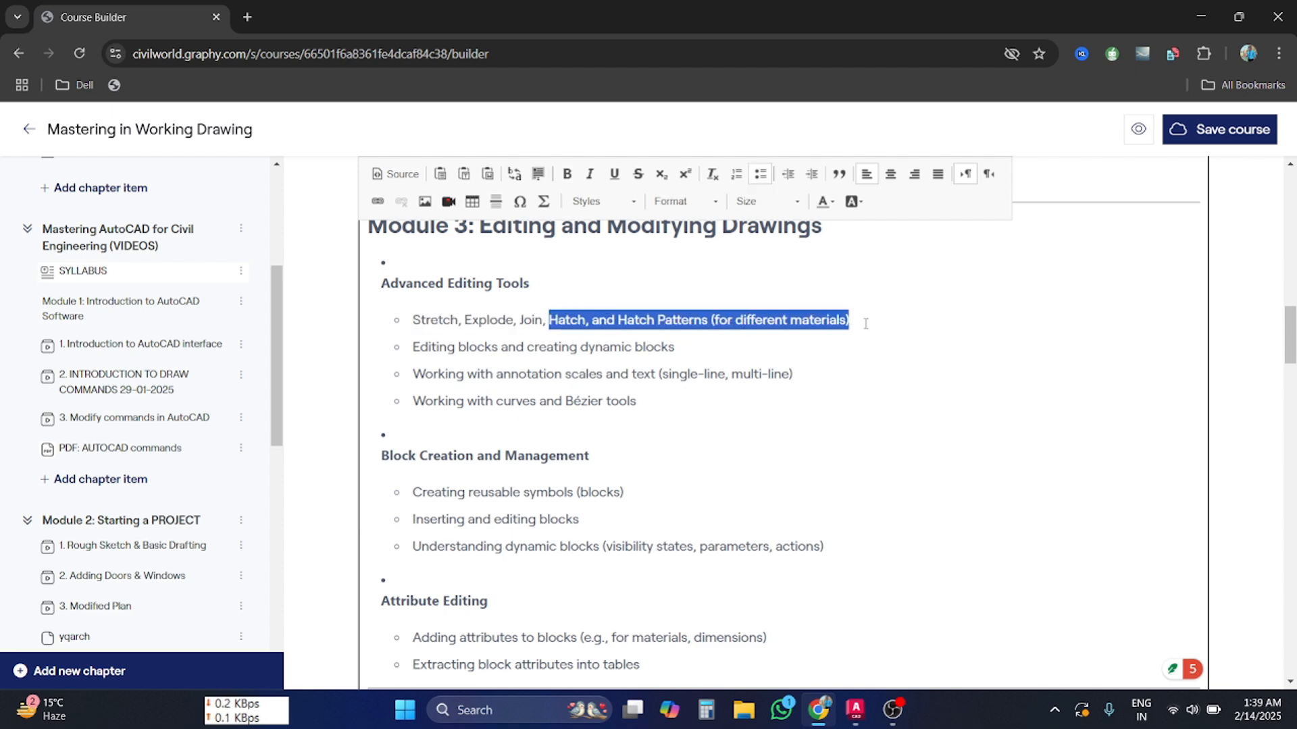
{"action": "left_click", "coordinate": [545, 320]}
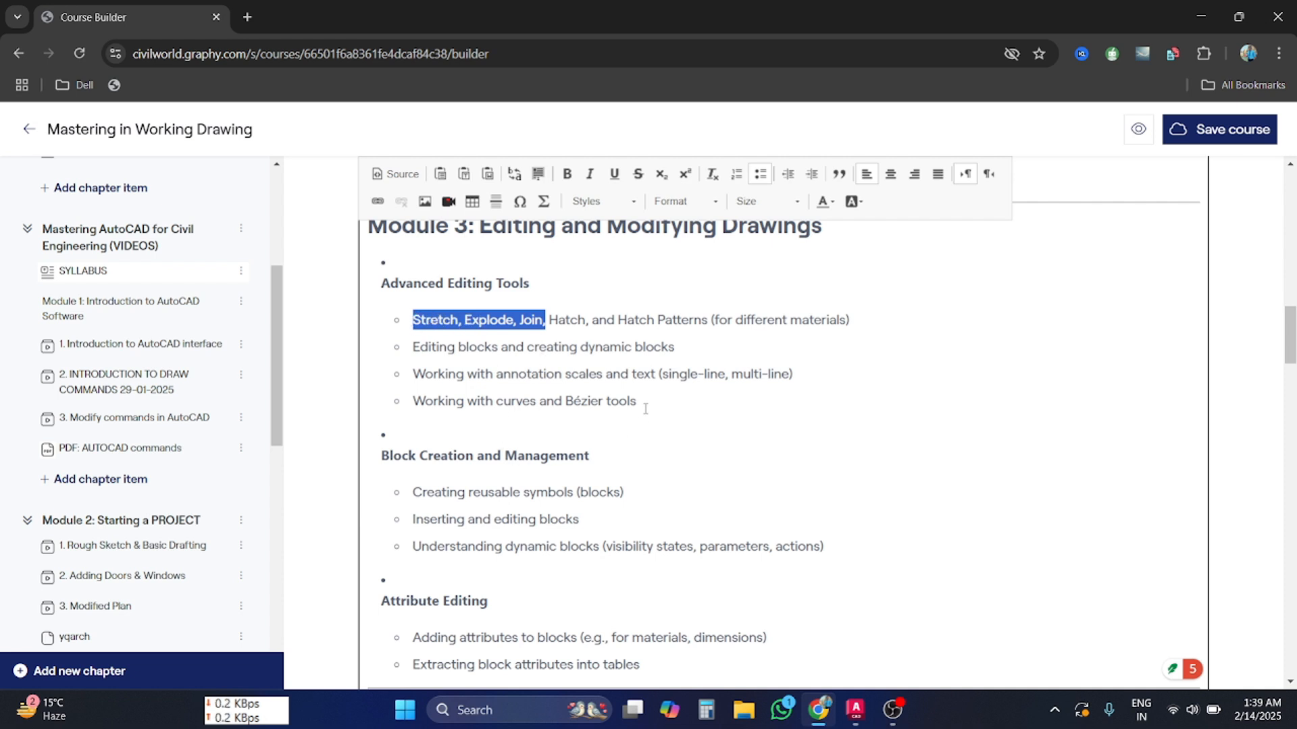
- Examine the Block Creation and Management heading and the Advanced Editing Tools topics, including curves, Bézier tools and hatch patterns
{"action": "scroll", "coordinate": [645, 408], "scroll_direction": "down", "scroll_amount": 2}
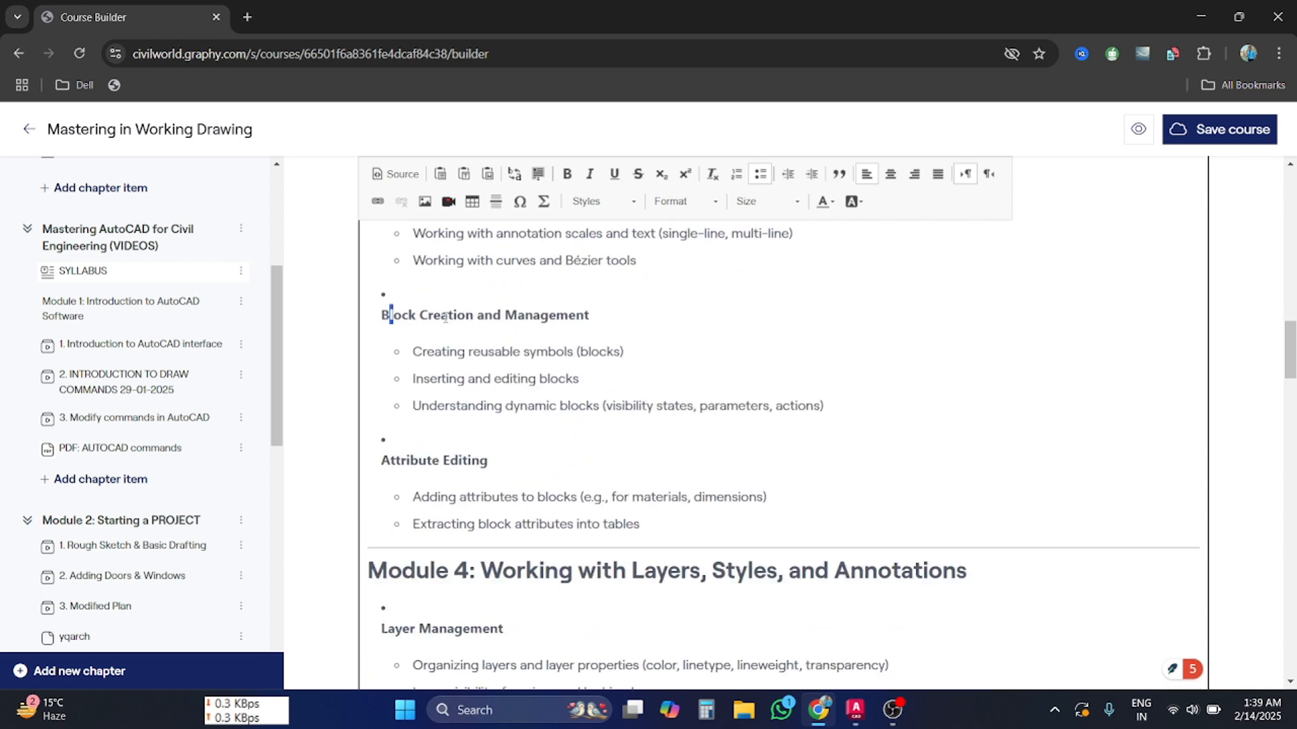
{"action": "left_click_drag", "start_coordinate": [445, 317], "coordinate": [417, 322]}
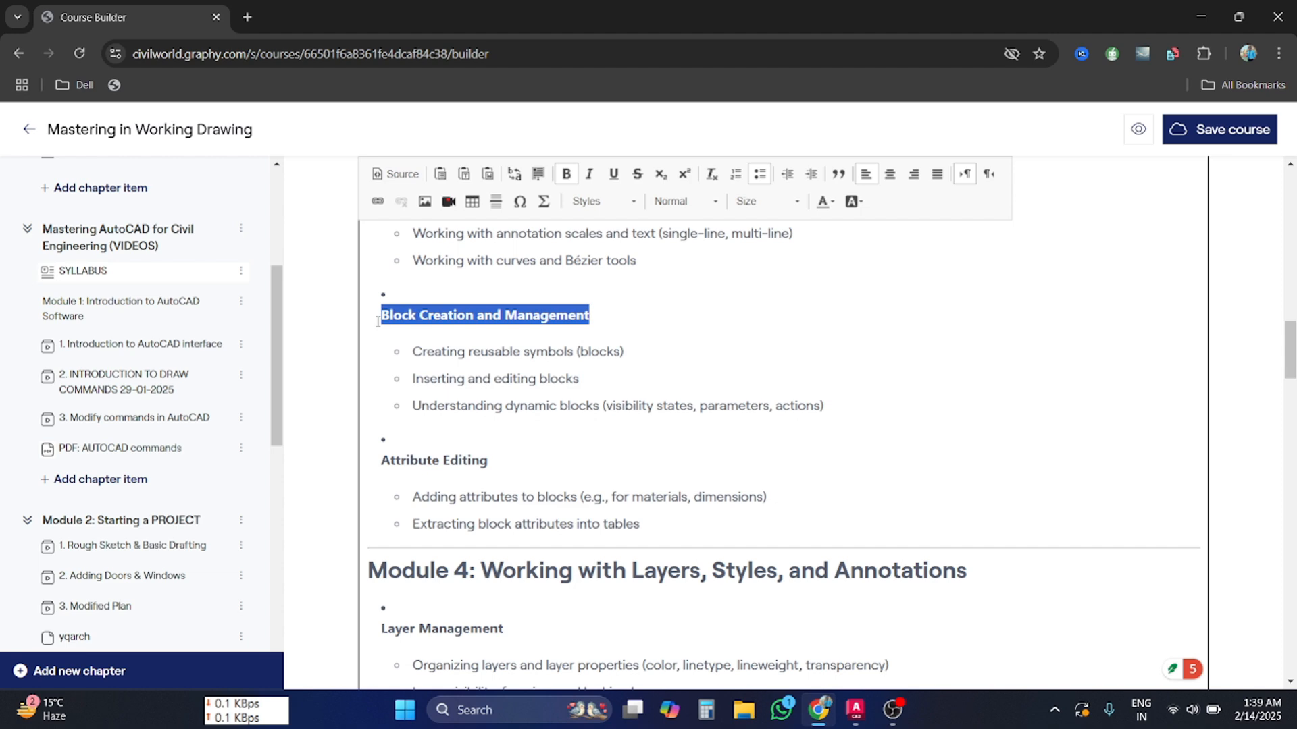
{"action": "scroll", "coordinate": [564, 396], "scroll_direction": "up", "scroll_amount": 2}
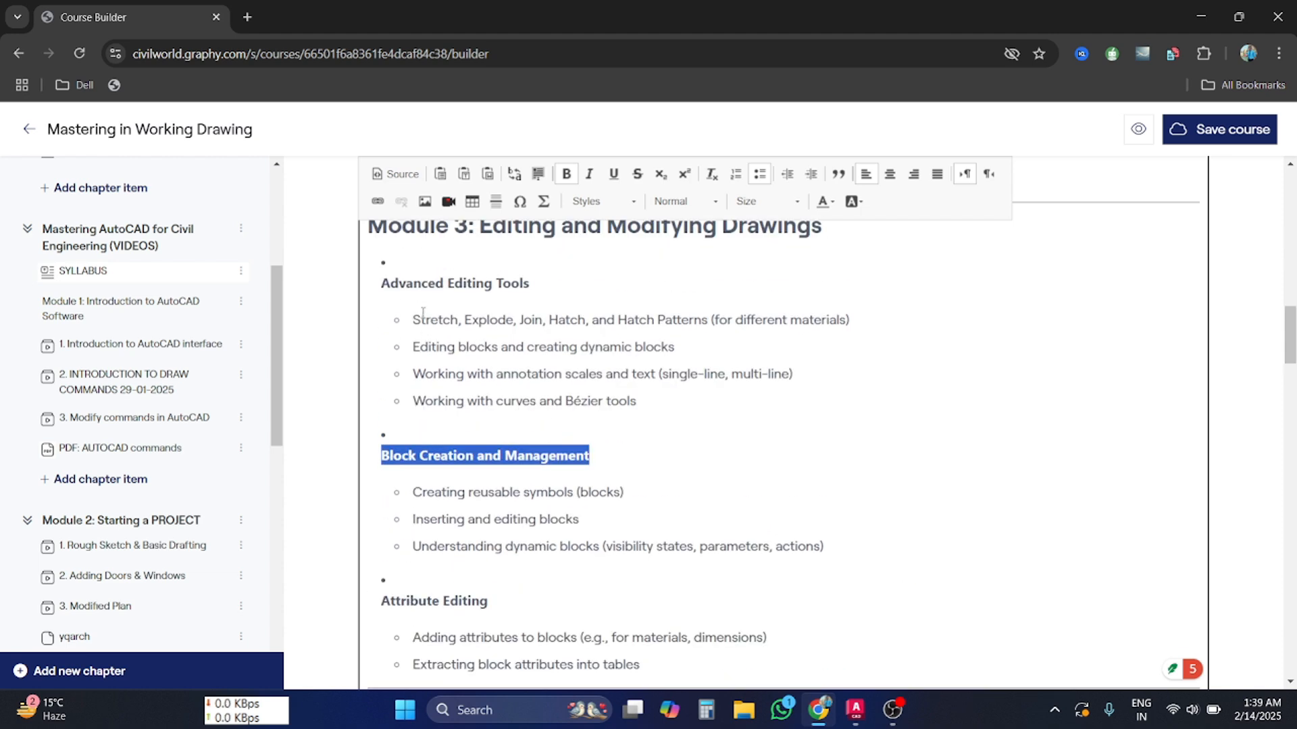
{"action": "left_click_drag", "start_coordinate": [413, 319], "coordinate": [661, 401]}
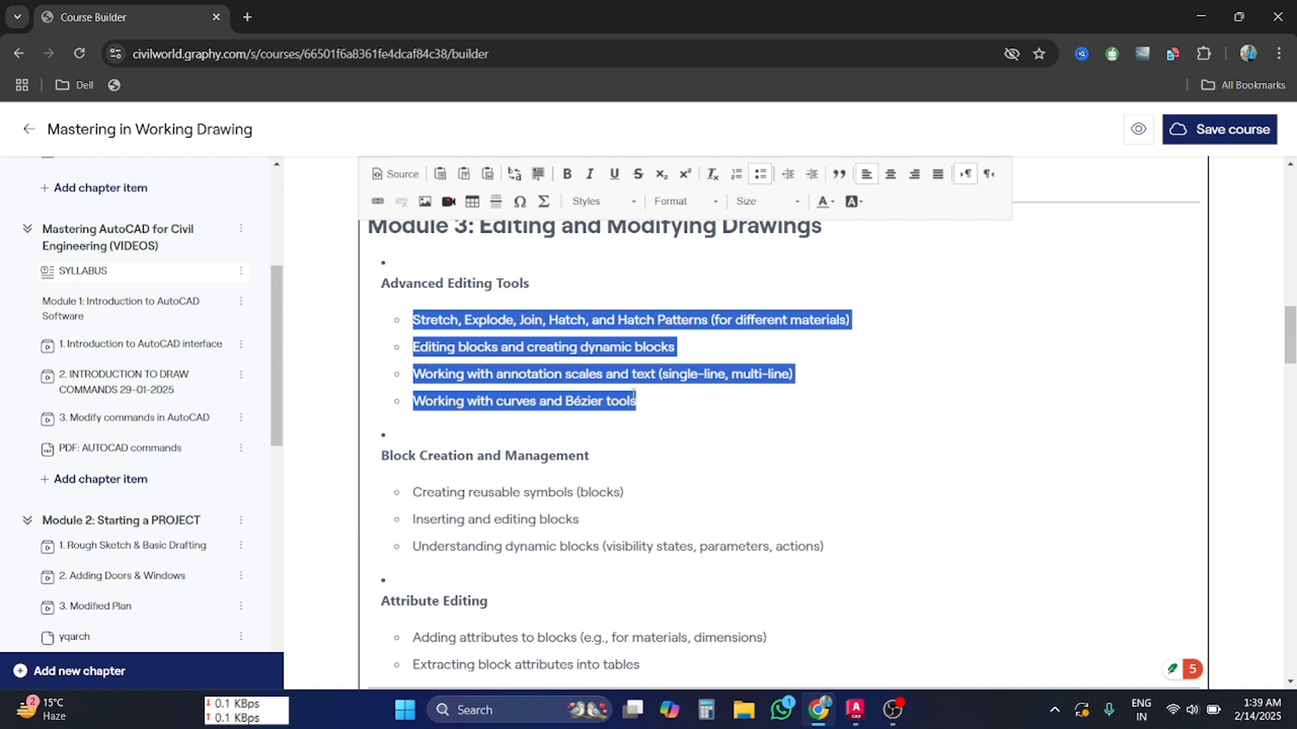
{"action": "scroll", "coordinate": [633, 395], "scroll_direction": "up", "scroll_amount": 2}
{"action": "scroll", "coordinate": [634, 397], "scroll_direction": "down", "scroll_amount": 2}
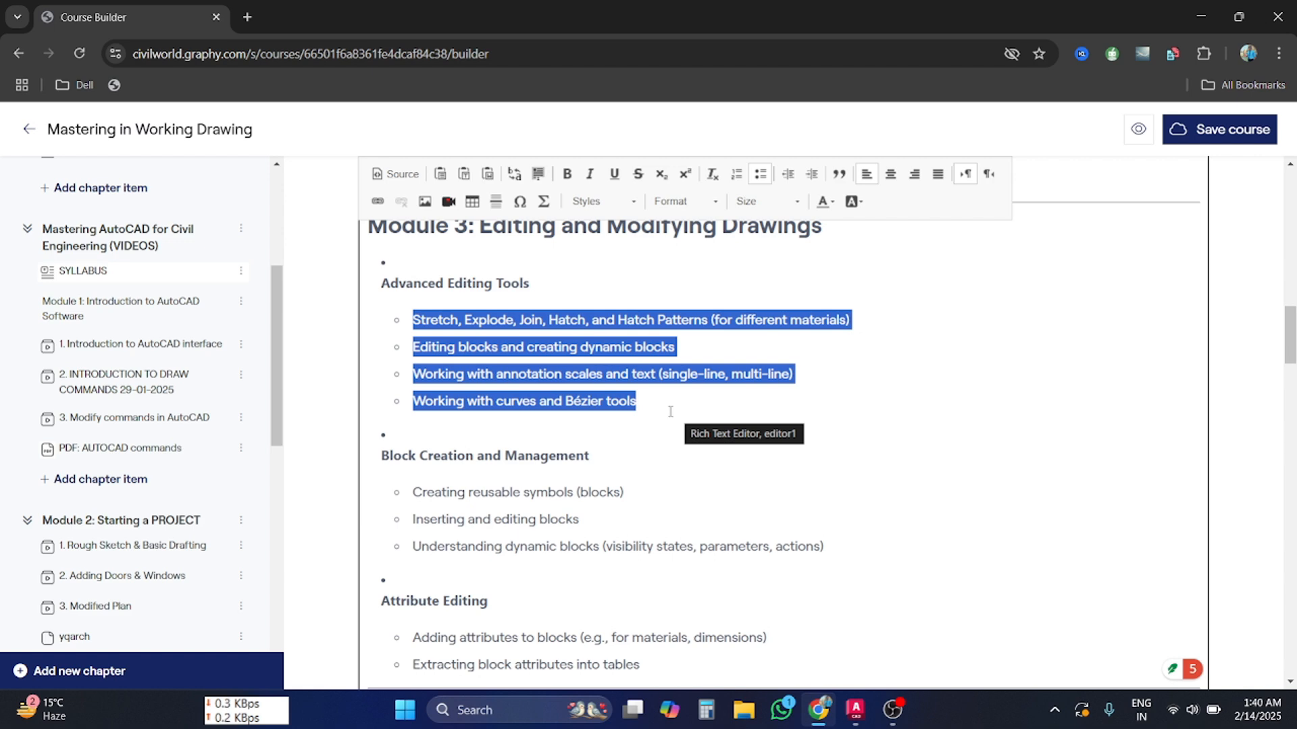
{"action": "left_click", "coordinate": [656, 421]}
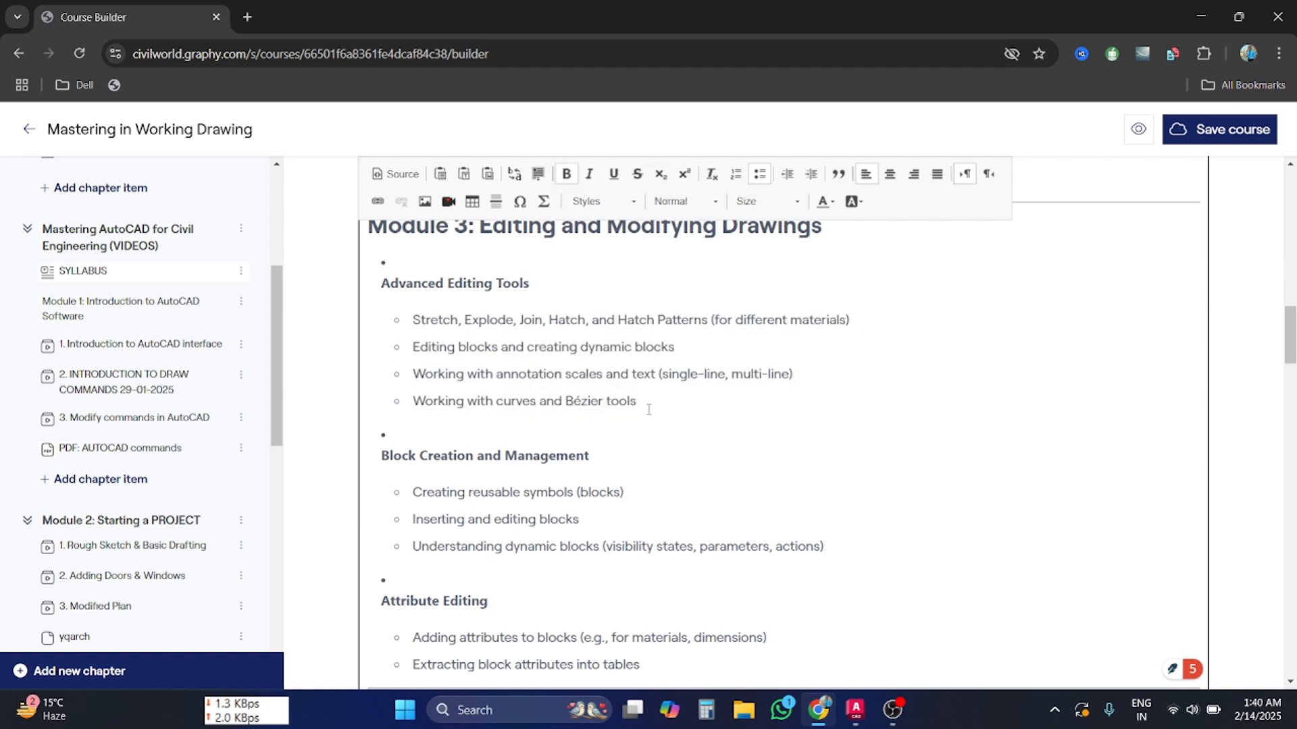
{"action": "left_click_drag", "start_coordinate": [648, 409], "coordinate": [620, 401]}
{"action": "key", "text": "shift+Home"}
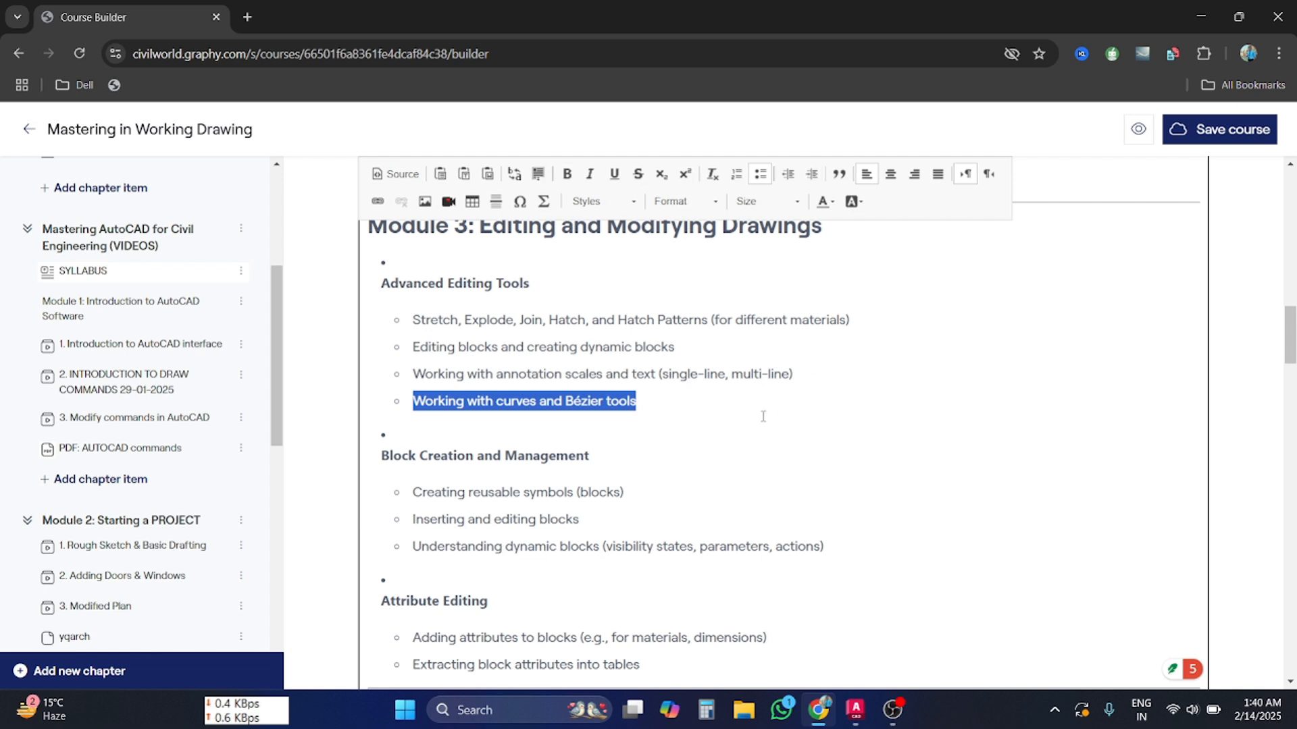
{"action": "left_click", "coordinate": [710, 418]}
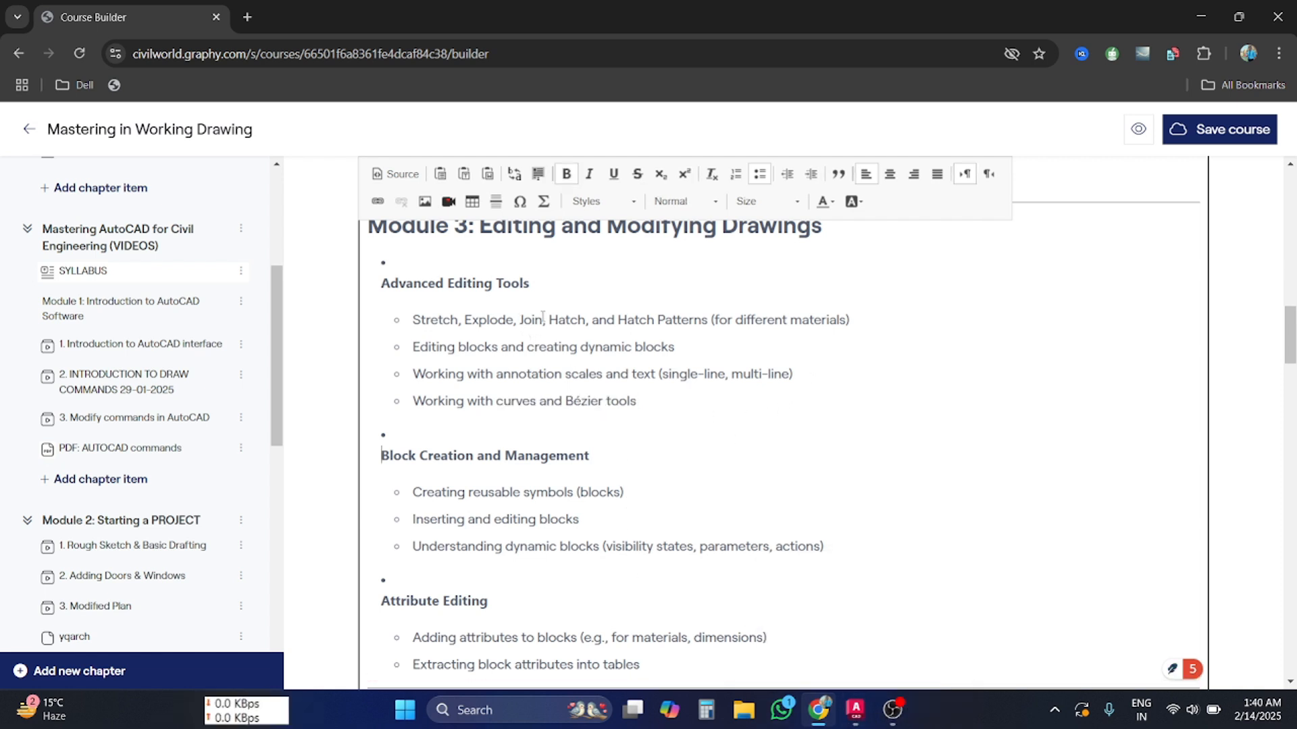
{"action": "left_click_drag", "start_coordinate": [549, 319], "coordinate": [737, 319]}
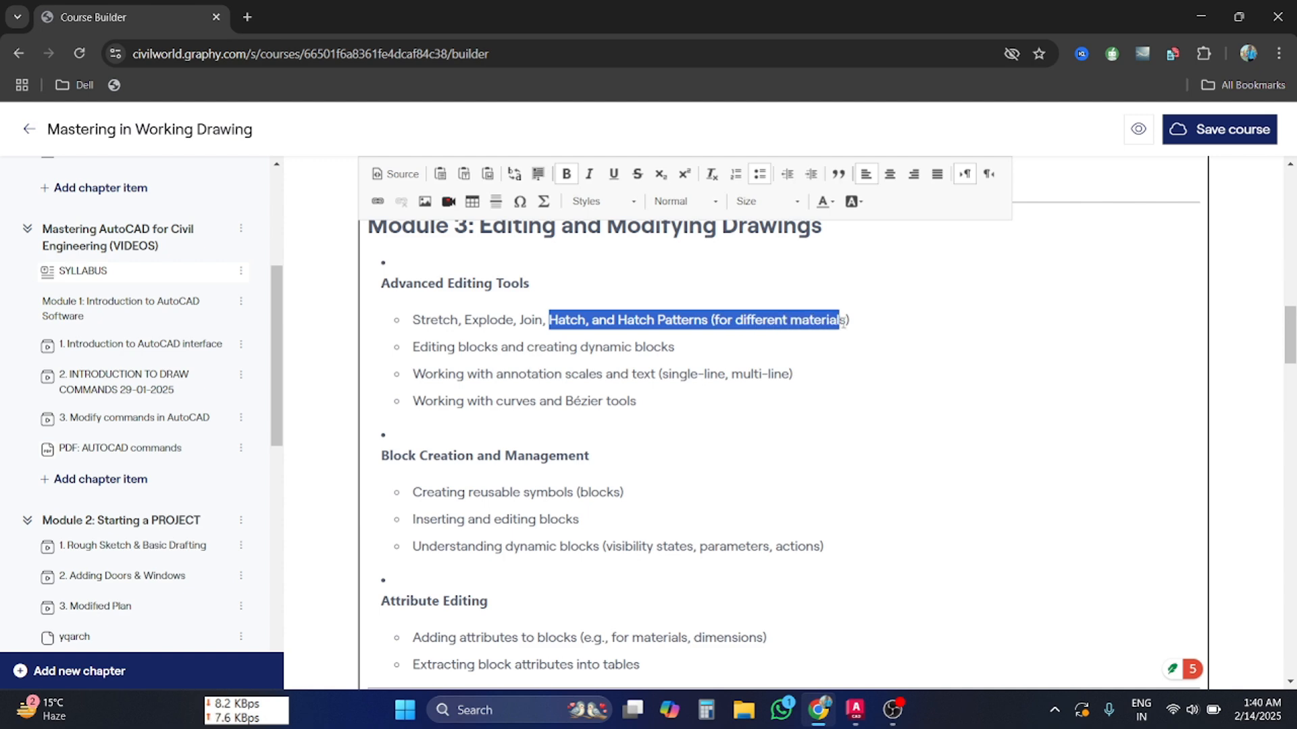
- Switch to AutoCAD and draw a 10" by 12" rectangle in the empty space east of the floor plan's red boundary
{"action": "left_click", "coordinate": [855, 712]}
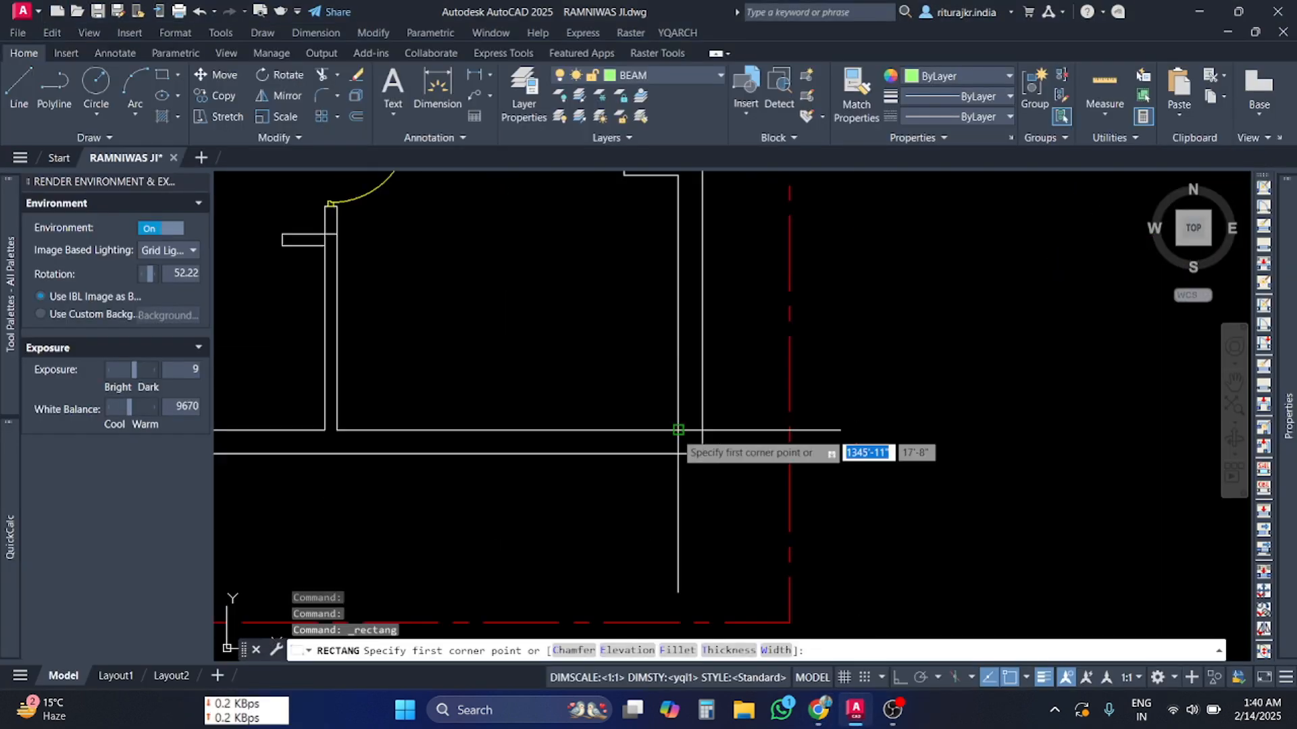
{"action": "scroll", "coordinate": [679, 433], "scroll_direction": "down", "scroll_amount": 4}
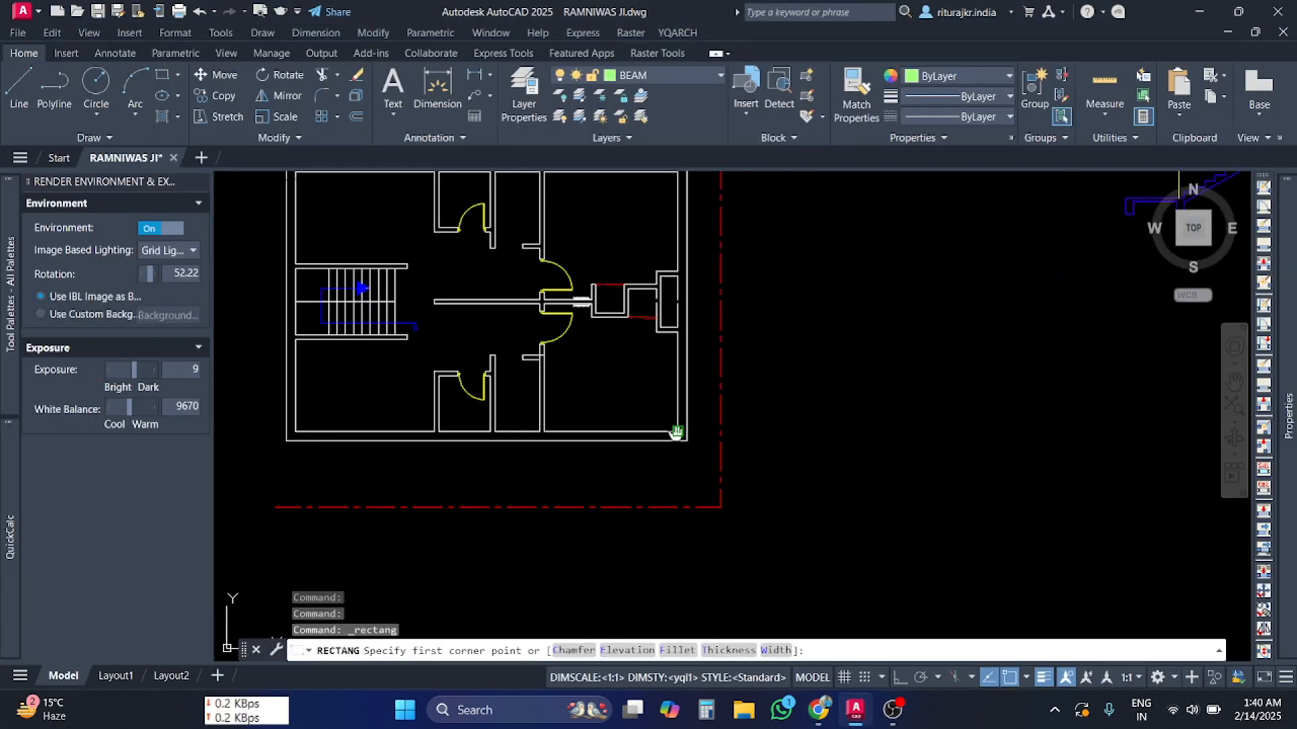
{"action": "middle_click_drag", "start_coordinate": [678, 433], "coordinate": [643, 496]}
{"action": "scroll", "coordinate": [718, 508], "scroll_direction": "up", "scroll_amount": 2}
{"action": "middle_click_drag", "start_coordinate": [721, 506], "coordinate": [634, 472]}
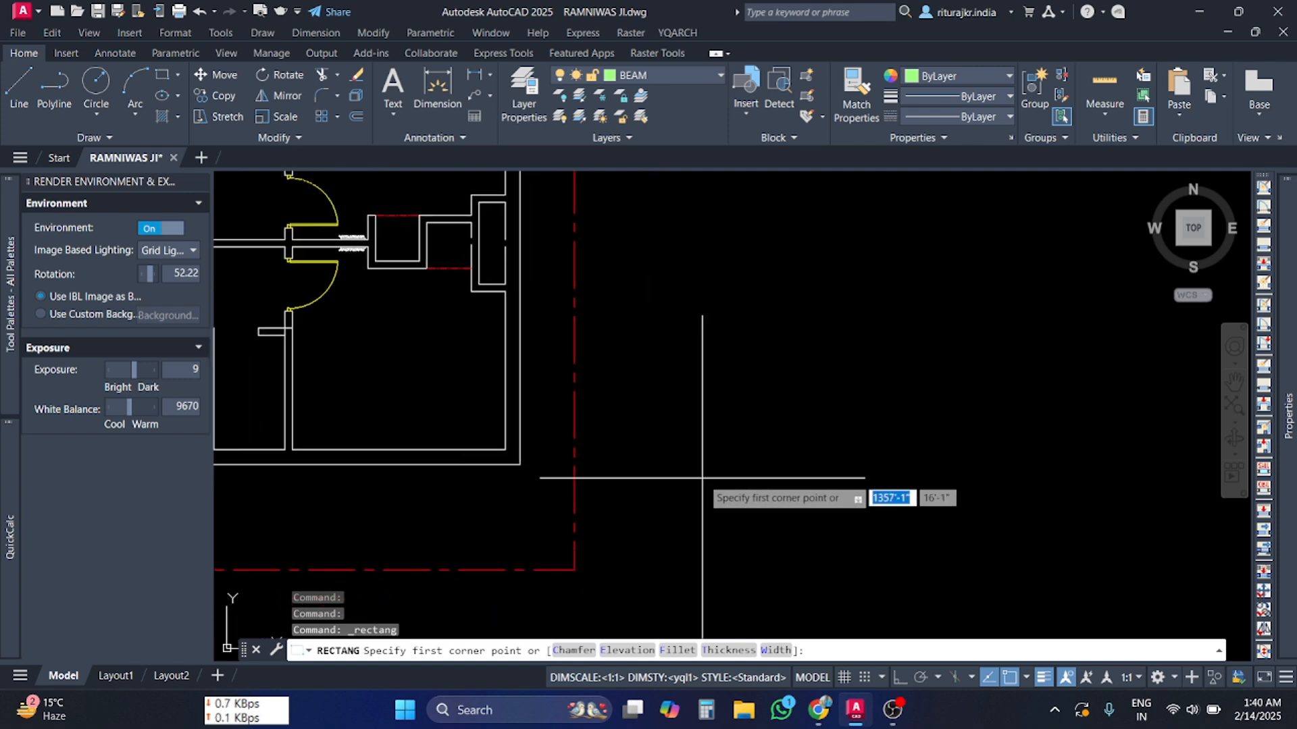
{"action": "middle_click_drag", "start_coordinate": [687, 442], "coordinate": [687, 463]}
{"action": "left_click", "coordinate": [686, 444]}
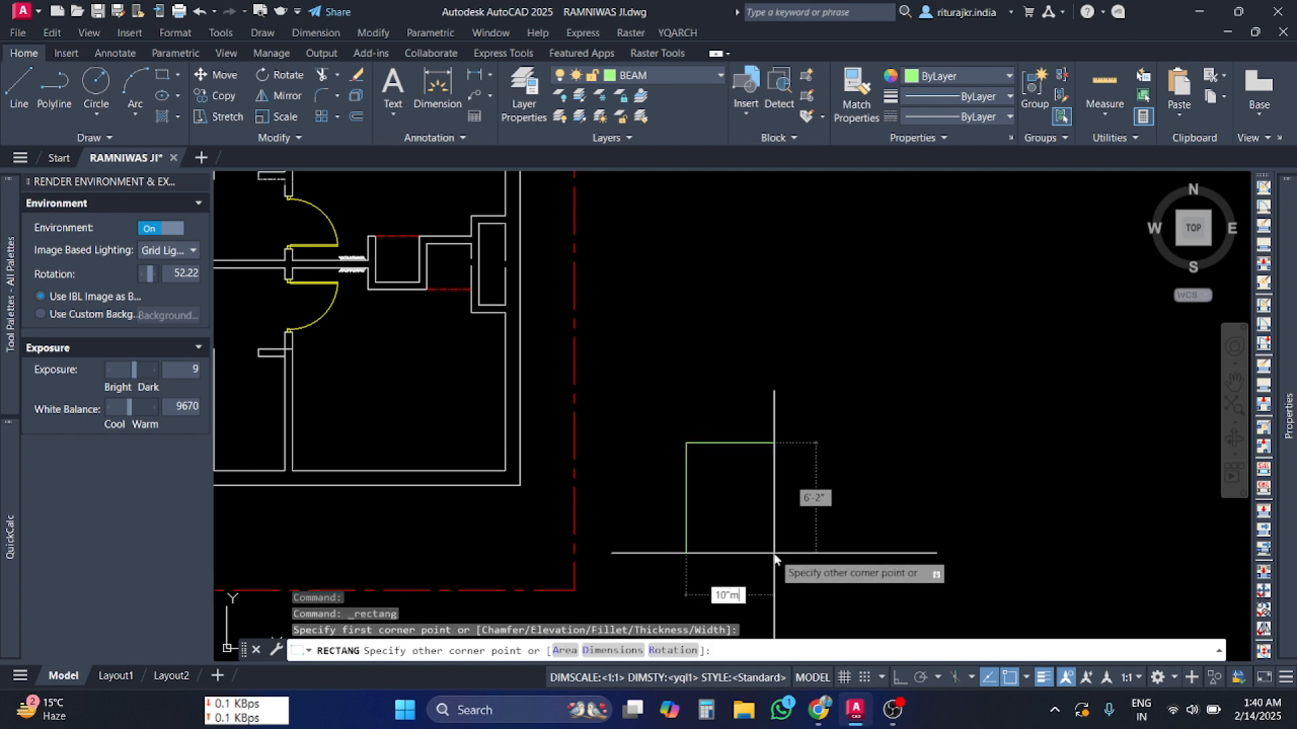
{"action": "type", "text": "10"}
{"action": "key", "text": "Tab"}
{"action": "type", "text": "1"}
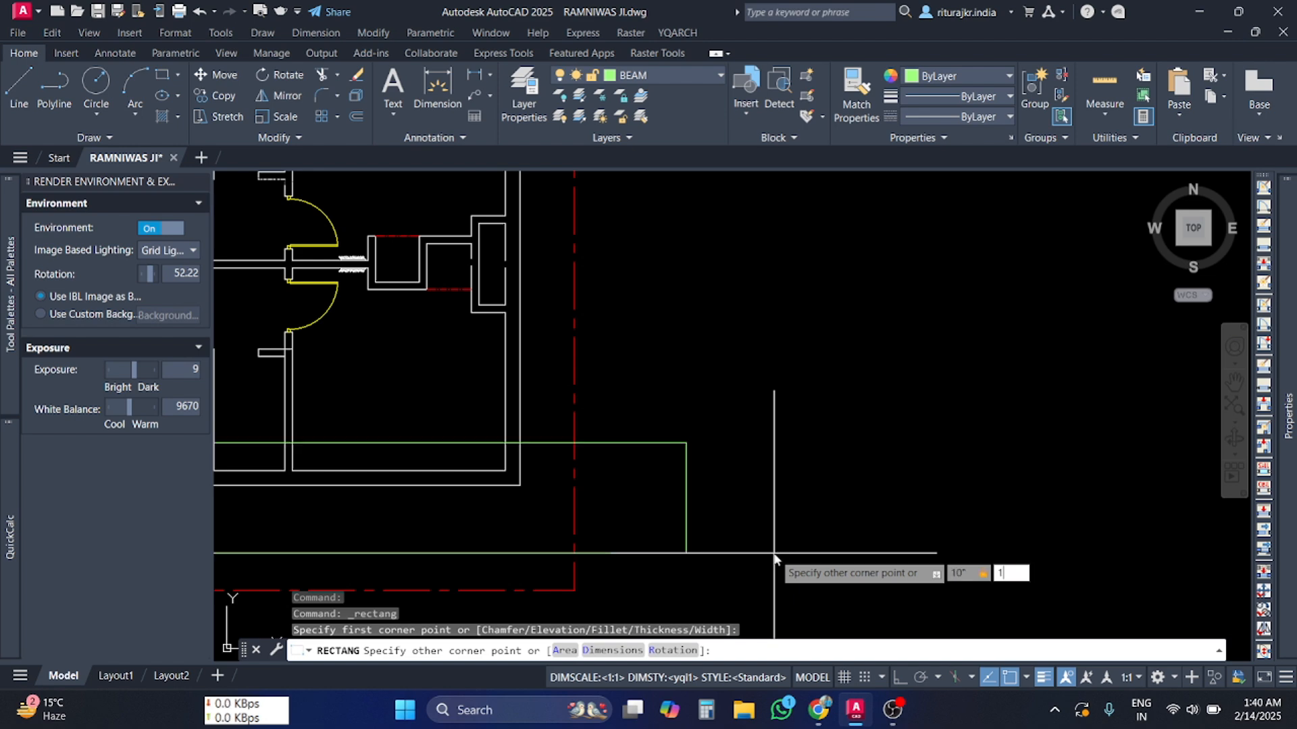
{"action": "type", "text": "2"}
{"action": "key", "text": "Return"}
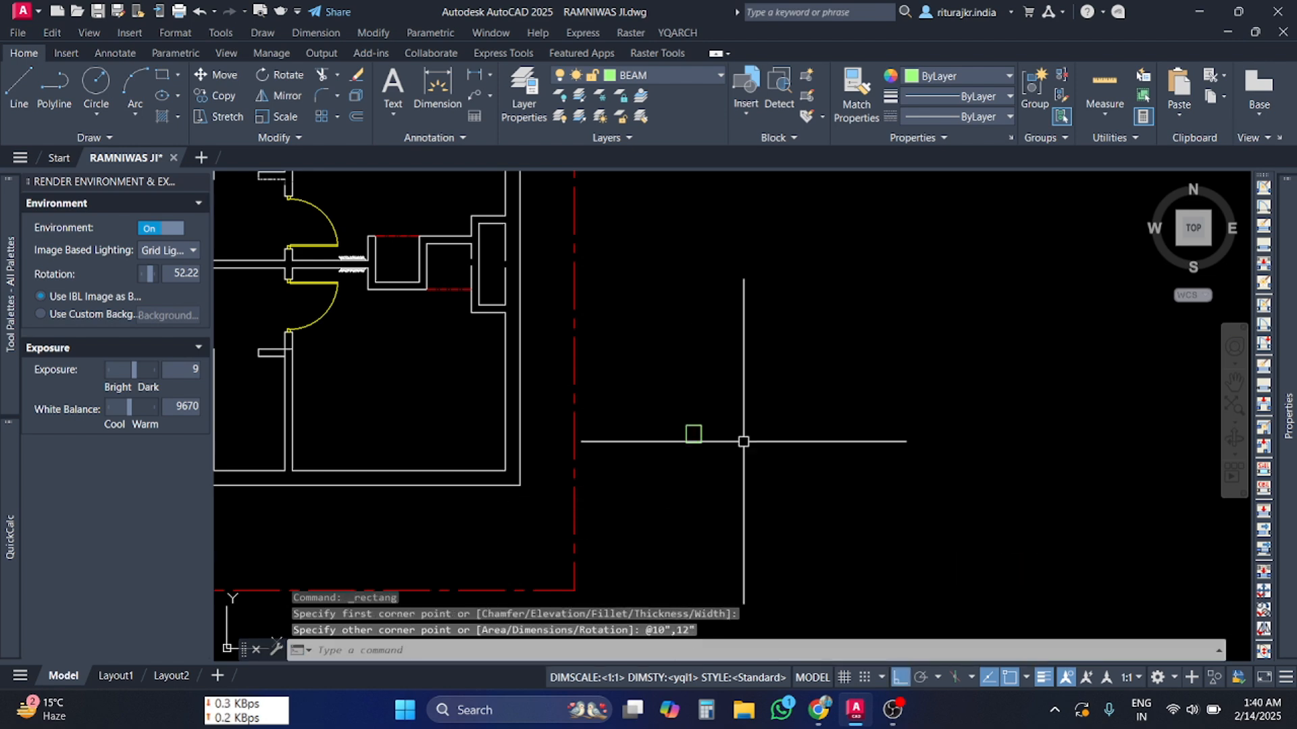
- Move the 10" by 12" rectangle by its lower-right corner to the outer lower-right wall corner of the plan, with Ortho off
{"action": "scroll", "coordinate": [704, 440], "scroll_direction": "up", "scroll_amount": 3}
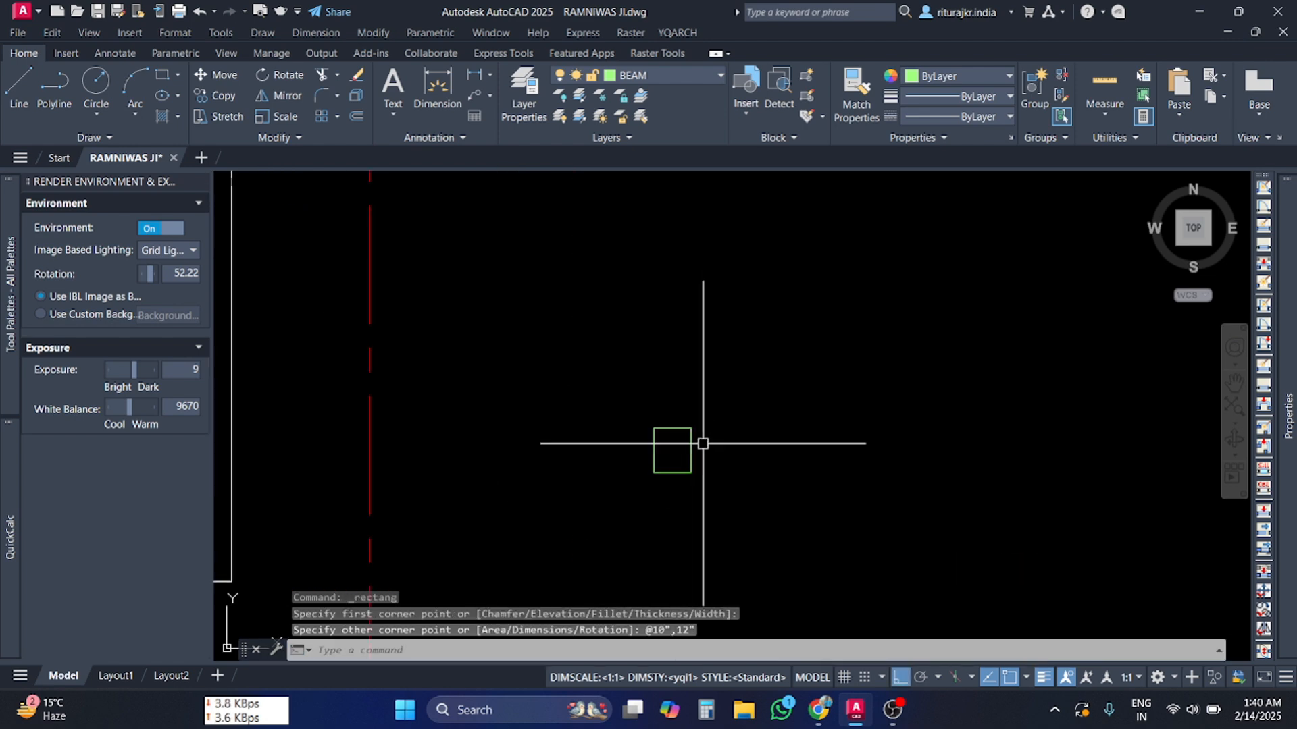
{"action": "left_click", "coordinate": [215, 74]}
{"action": "left_click", "coordinate": [691, 465]}
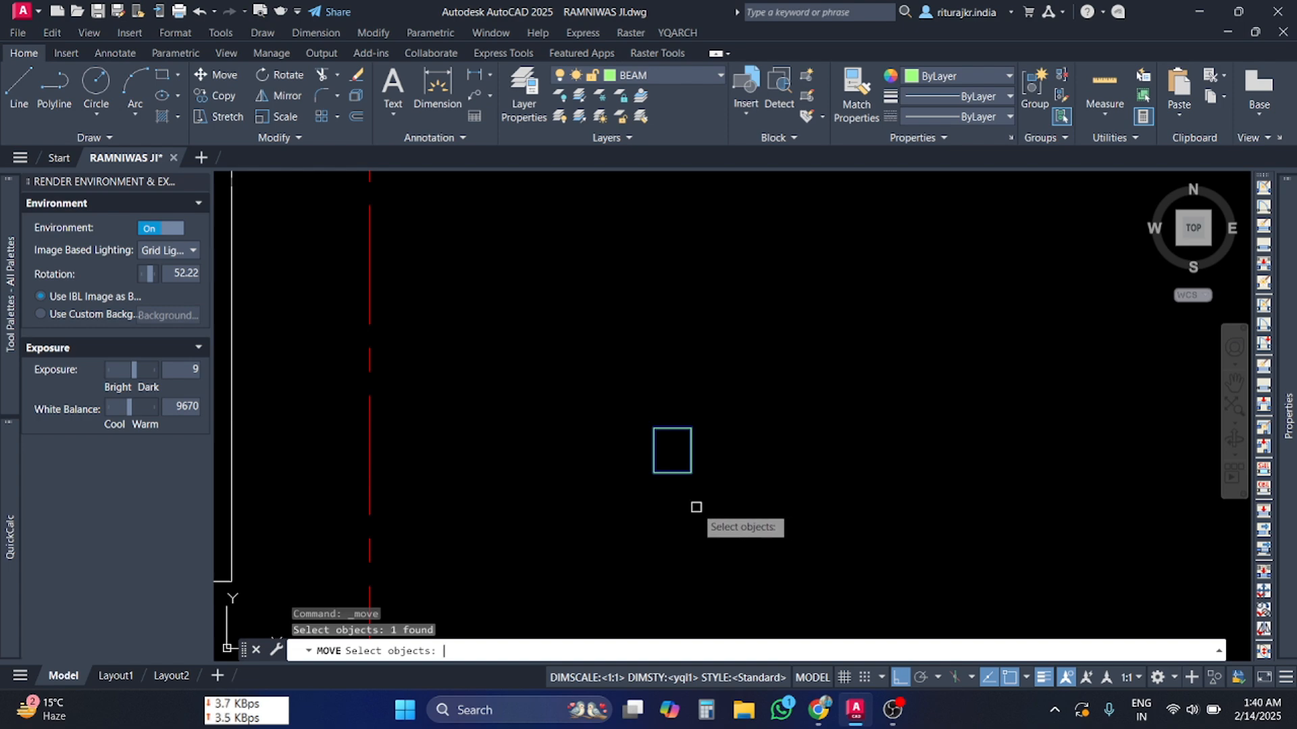
{"action": "key", "text": "Return"}
{"action": "left_click", "coordinate": [690, 472]}
{"action": "scroll", "coordinate": [691, 598], "scroll_direction": "down", "scroll_amount": 2}
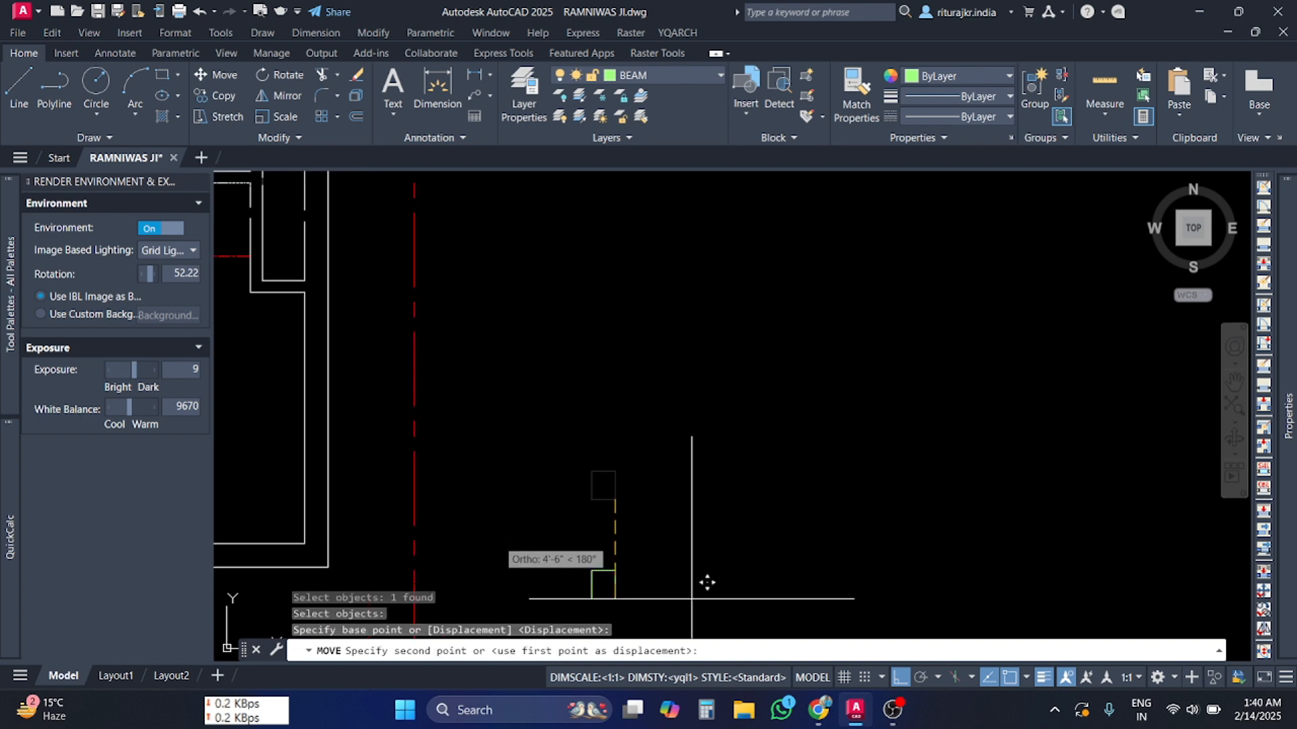
{"action": "left_click", "coordinate": [900, 677]}
{"action": "scroll", "coordinate": [668, 513], "scroll_direction": "up", "scroll_amount": 5}
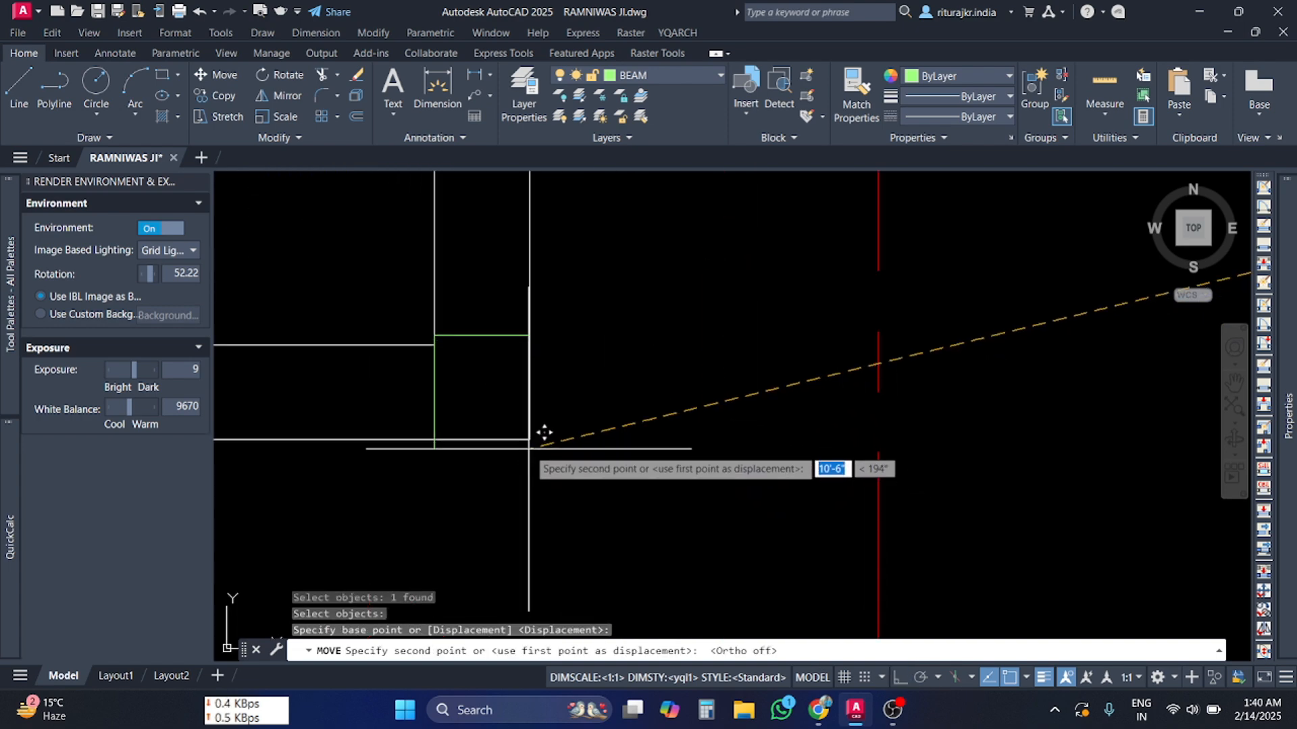
{"action": "key", "text": "Escape"}
{"action": "key", "text": "Escape"}
{"action": "scroll", "coordinate": [543, 452], "scroll_direction": "down", "scroll_amount": 4}
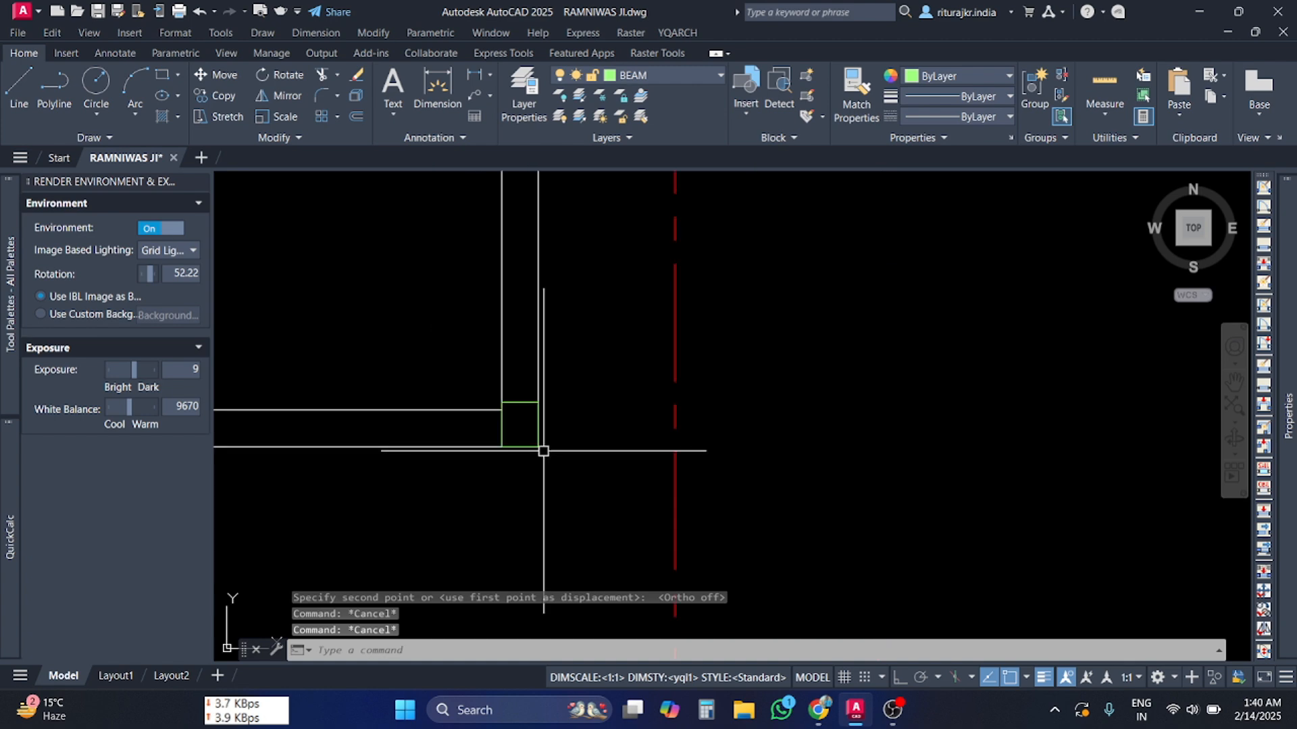
{"action": "middle_click_drag", "start_coordinate": [518, 433], "coordinate": [562, 454]}
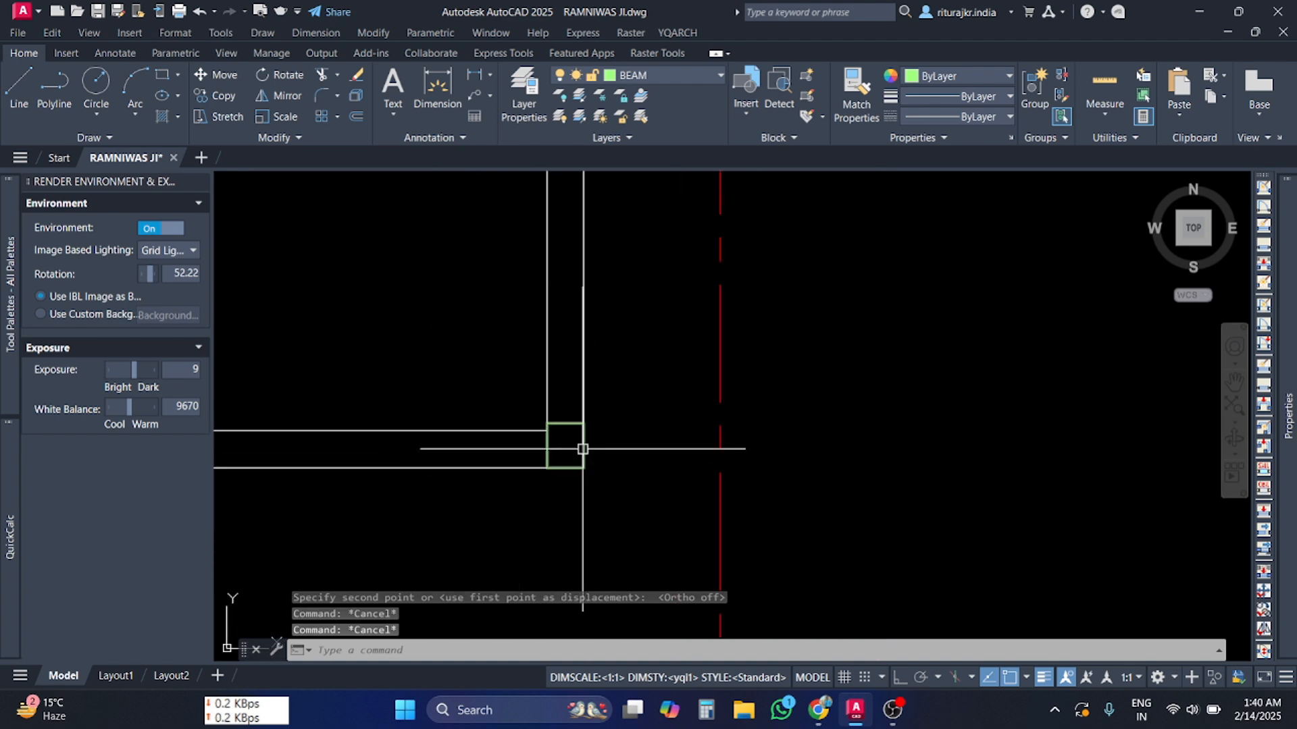
{"action": "left_click", "coordinate": [583, 449]}
{"action": "scroll", "coordinate": [544, 439], "scroll_direction": "up", "scroll_amount": 6}
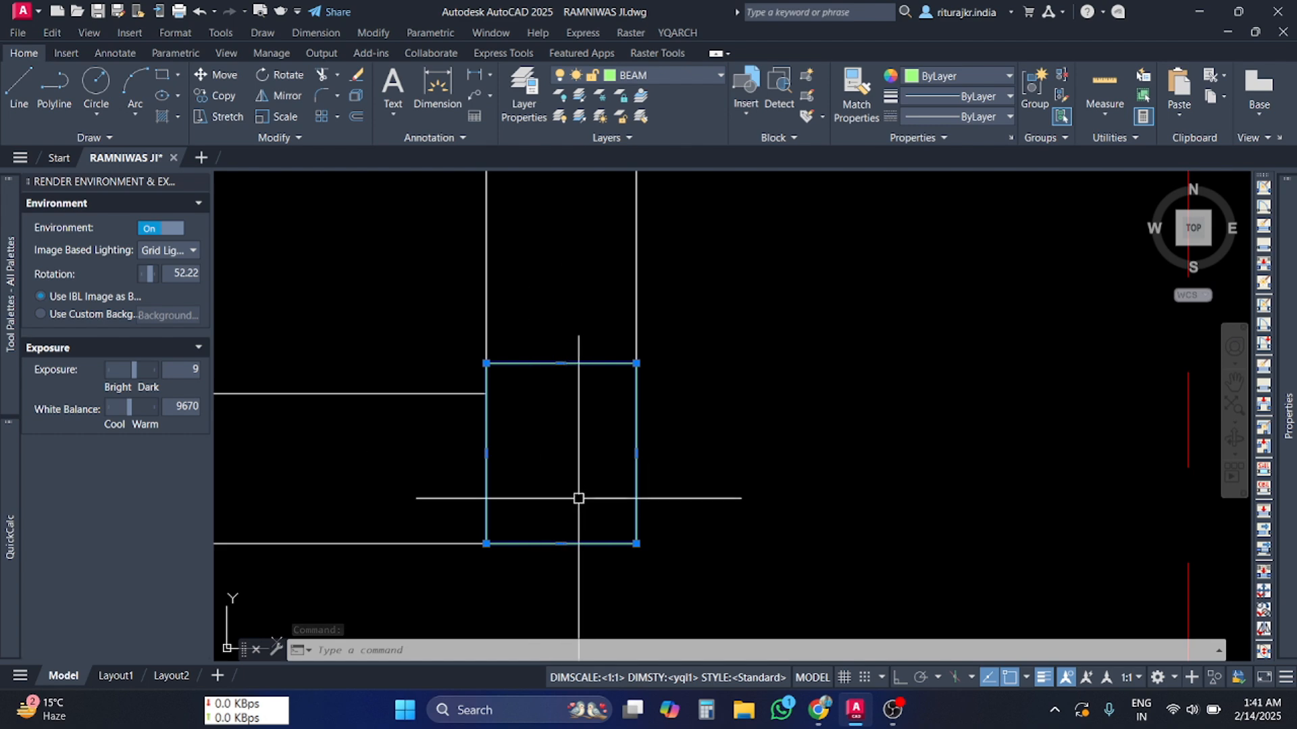
{"action": "key", "text": "Escape"}
{"action": "key", "text": "Escape"}
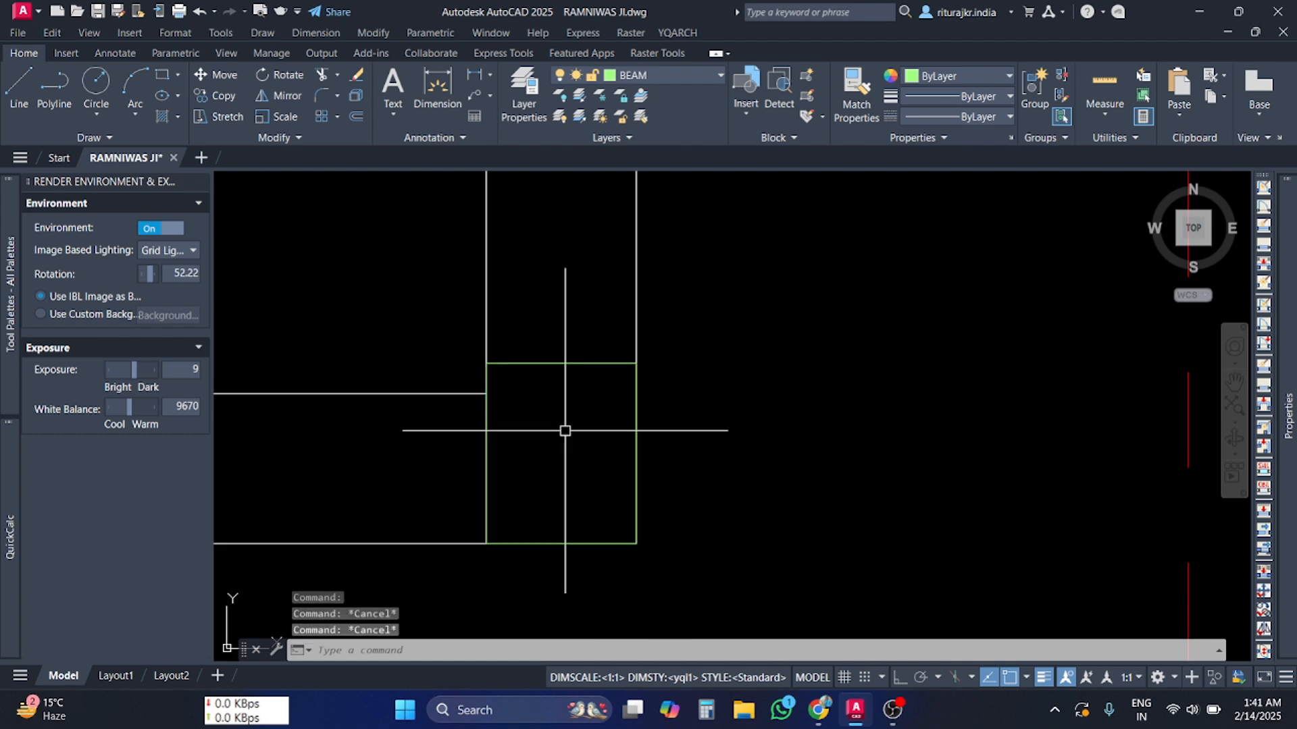
{"action": "left_click", "coordinate": [177, 119]}
{"action": "key", "text": "Escape"}
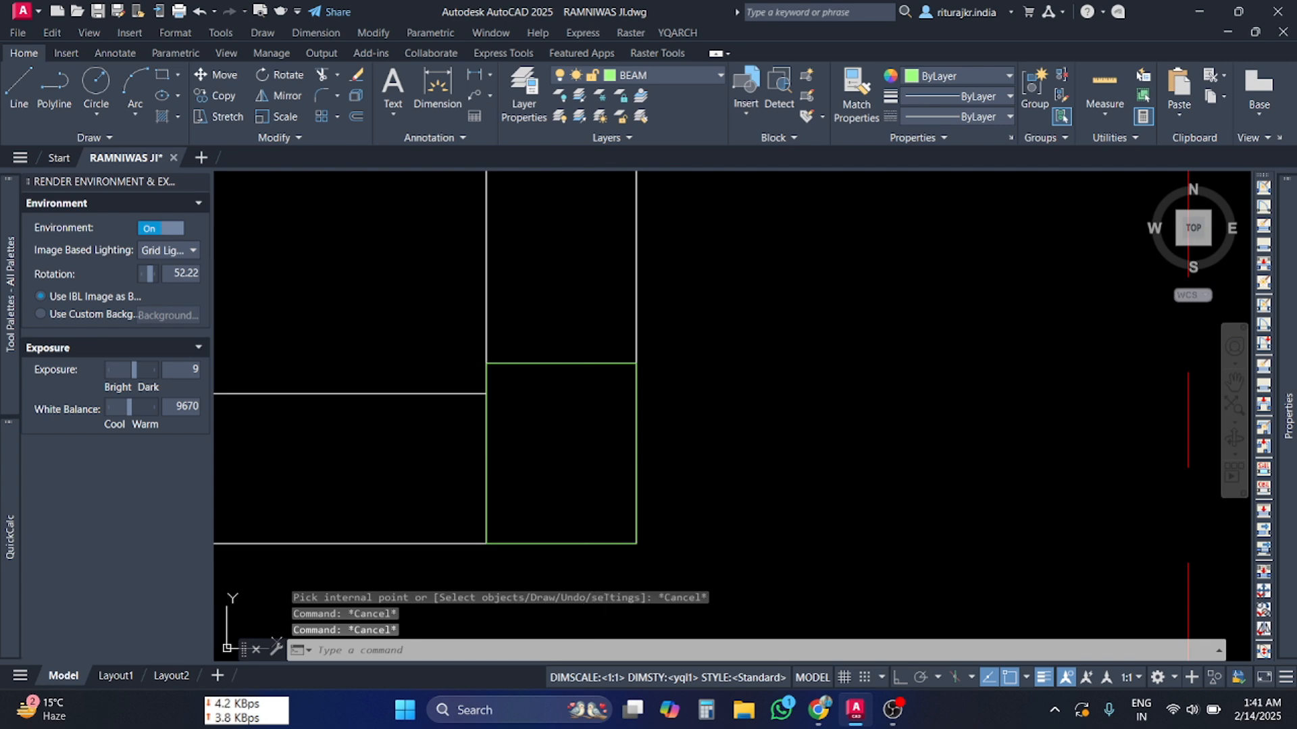
- Start a hatch, browse the hatch pattern library and choose the SOLID pattern
{"action": "key", "text": "space"}
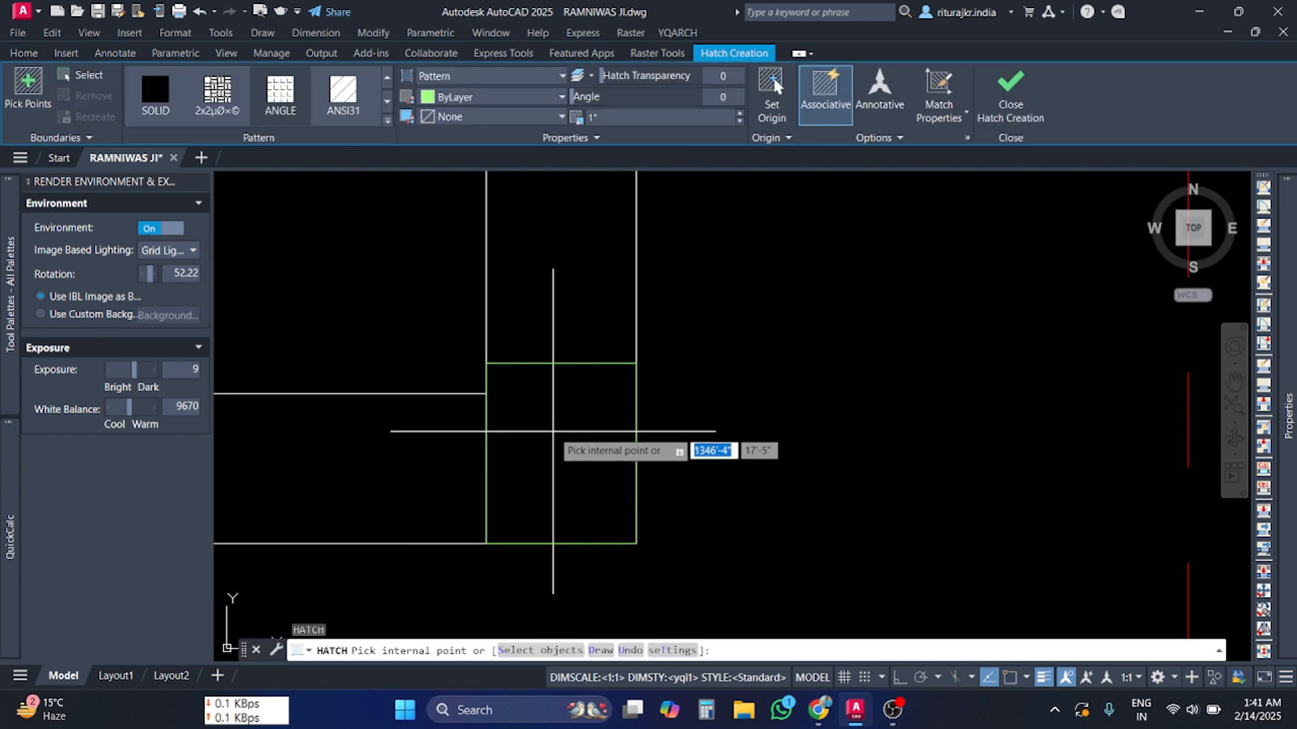
{"action": "left_click", "coordinate": [387, 121]}
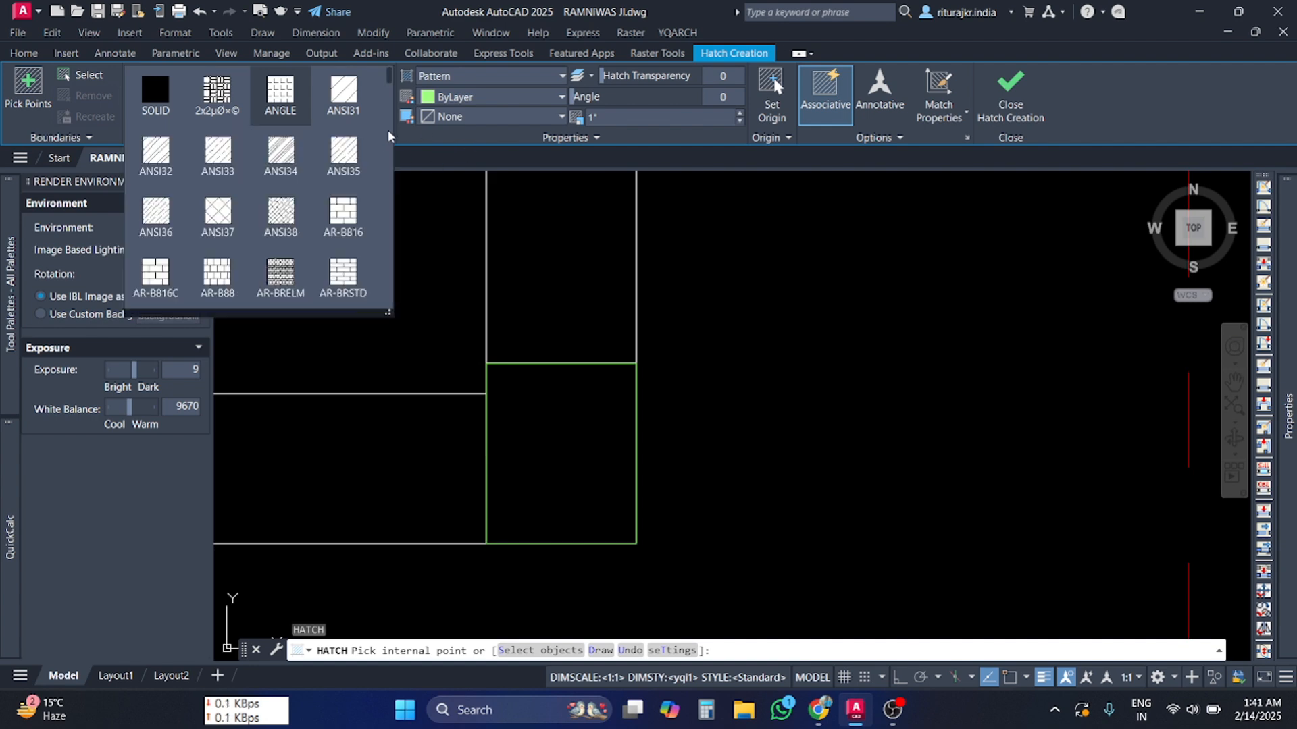
{"action": "left_click_drag", "start_coordinate": [389, 84], "coordinate": [387, 179]}
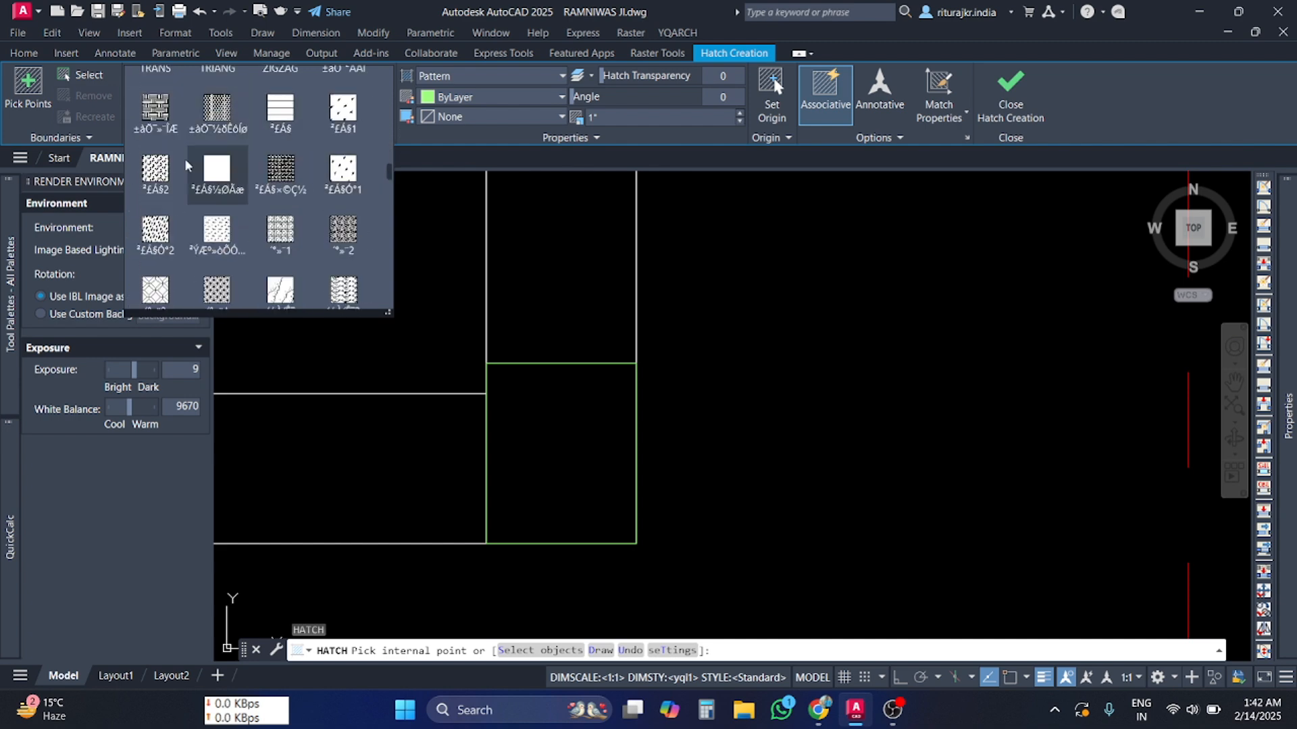
{"action": "scroll", "coordinate": [360, 195], "scroll_direction": "up", "scroll_amount": 5}
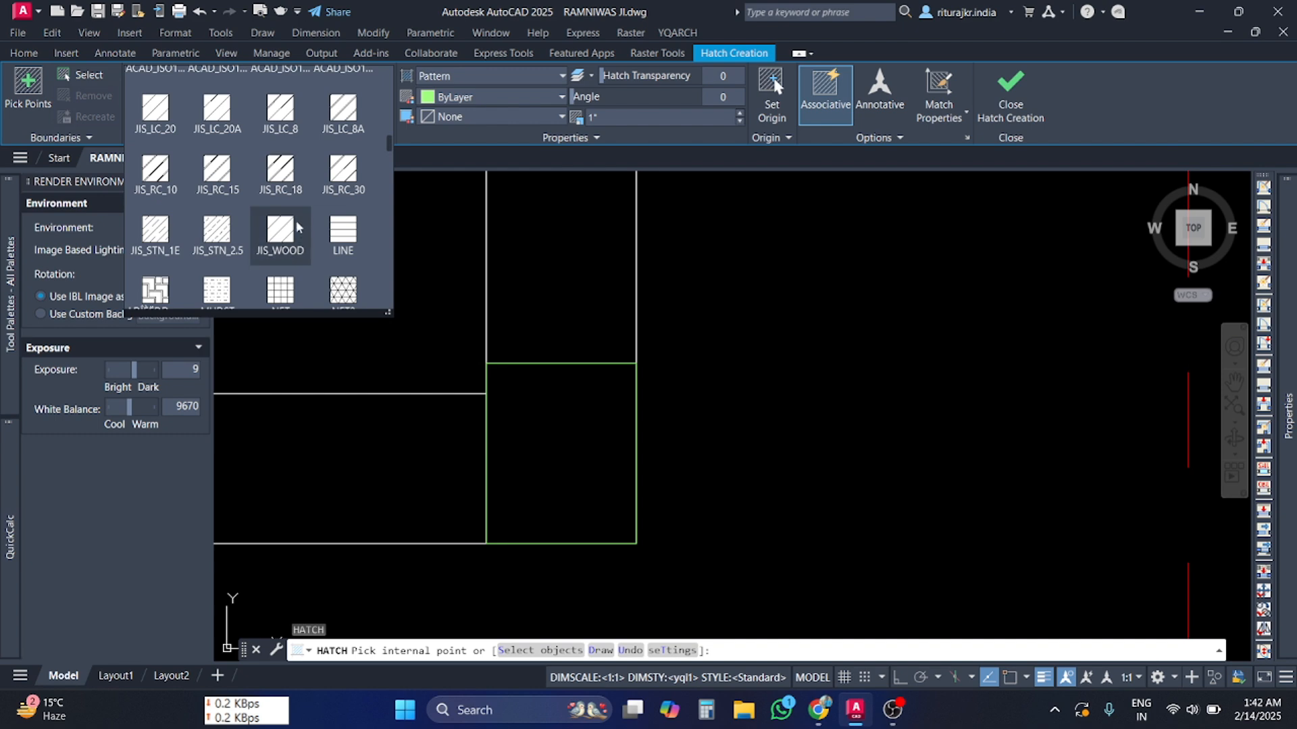
{"action": "scroll", "coordinate": [290, 203], "scroll_direction": "up", "scroll_amount": 5}
{"action": "scroll", "coordinate": [277, 189], "scroll_direction": "up", "scroll_amount": 3}
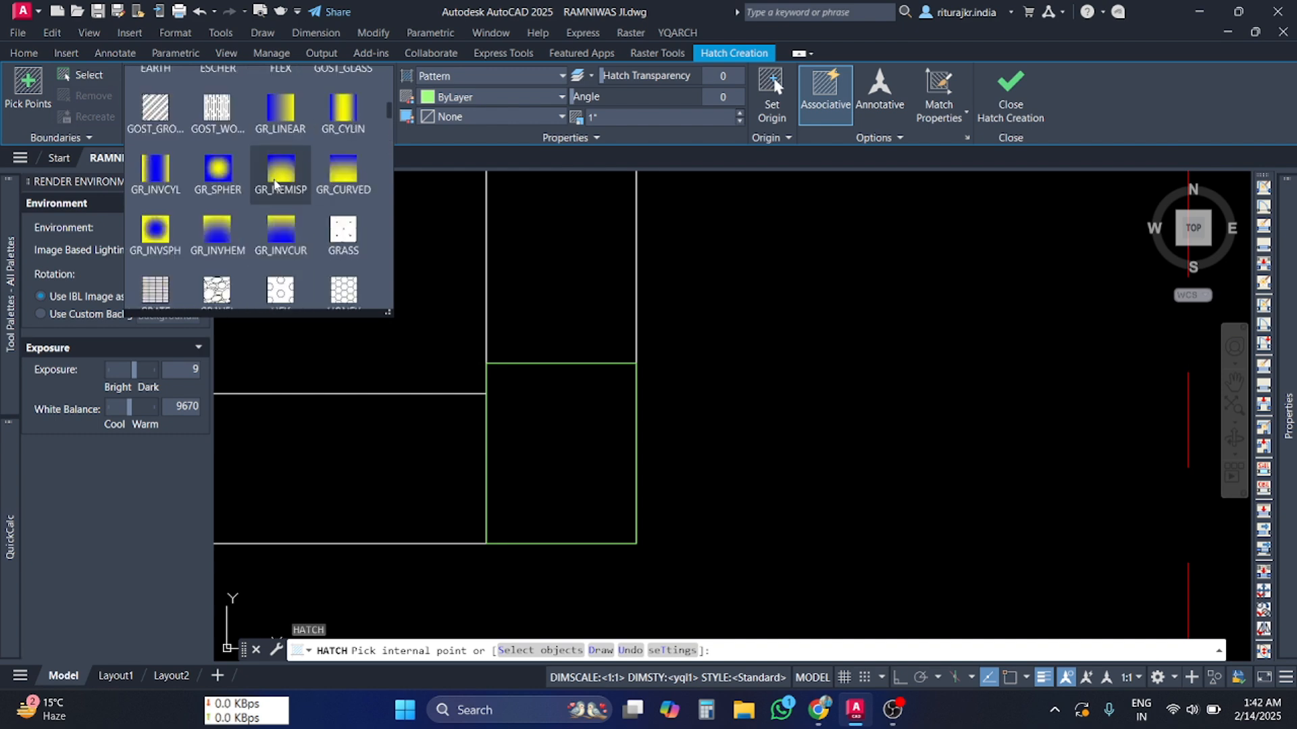
{"action": "scroll", "coordinate": [292, 205], "scroll_direction": "up", "scroll_amount": 5}
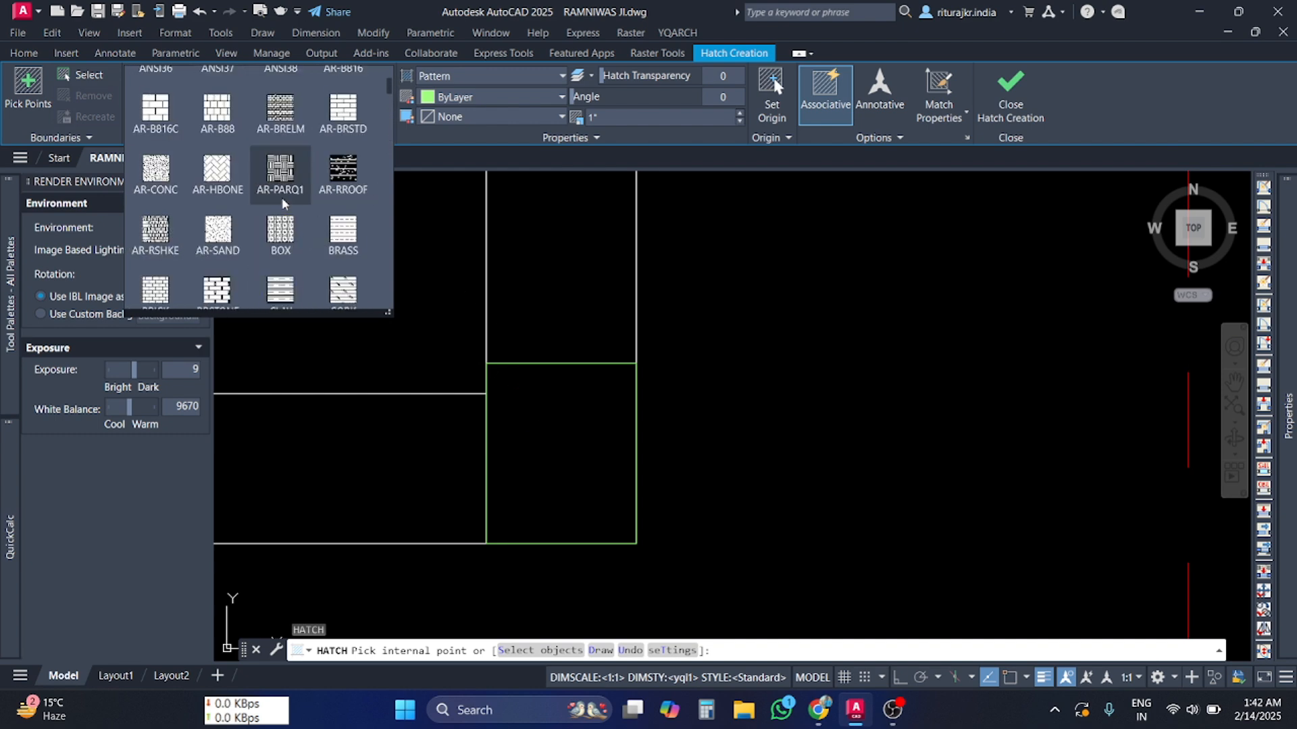
{"action": "left_click", "coordinate": [150, 96]}
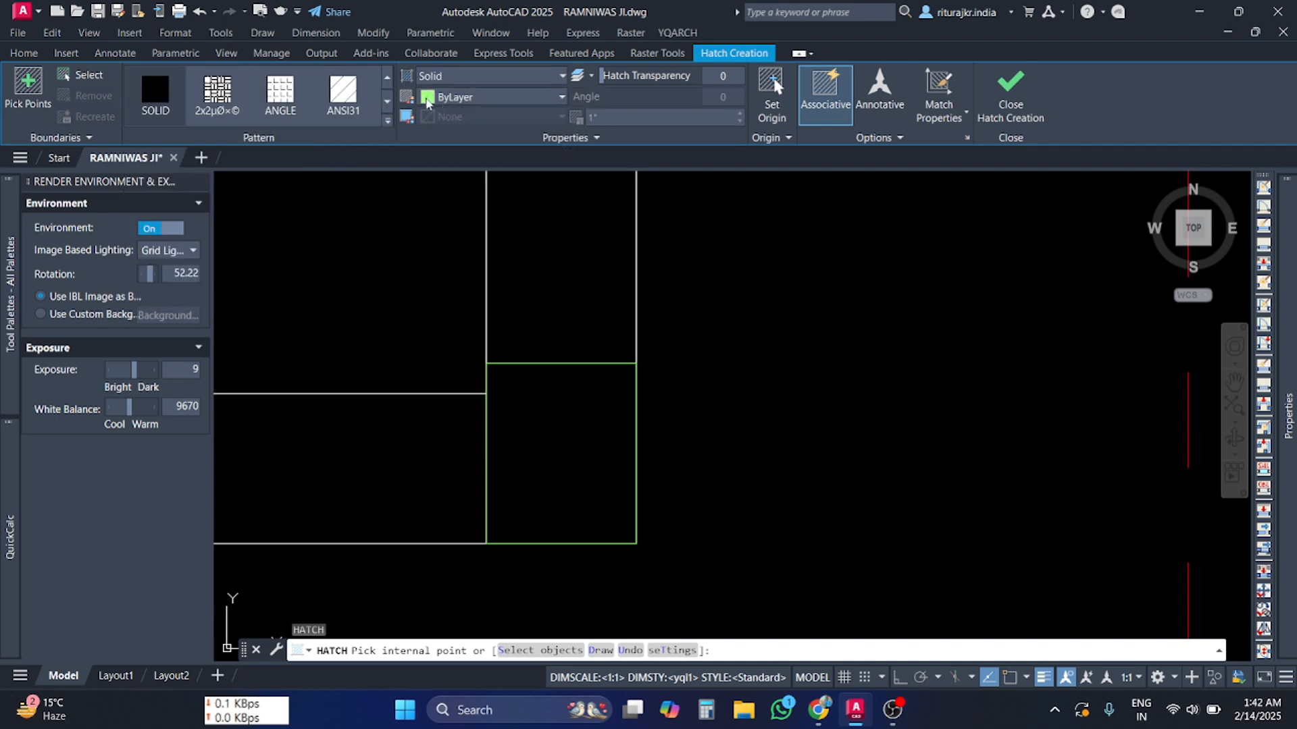
- Fill the rectangle at the wall corner with the solid hatch in pale yellow, colour 237,238,153, at transparency 16
{"action": "left_click", "coordinate": [440, 97]}
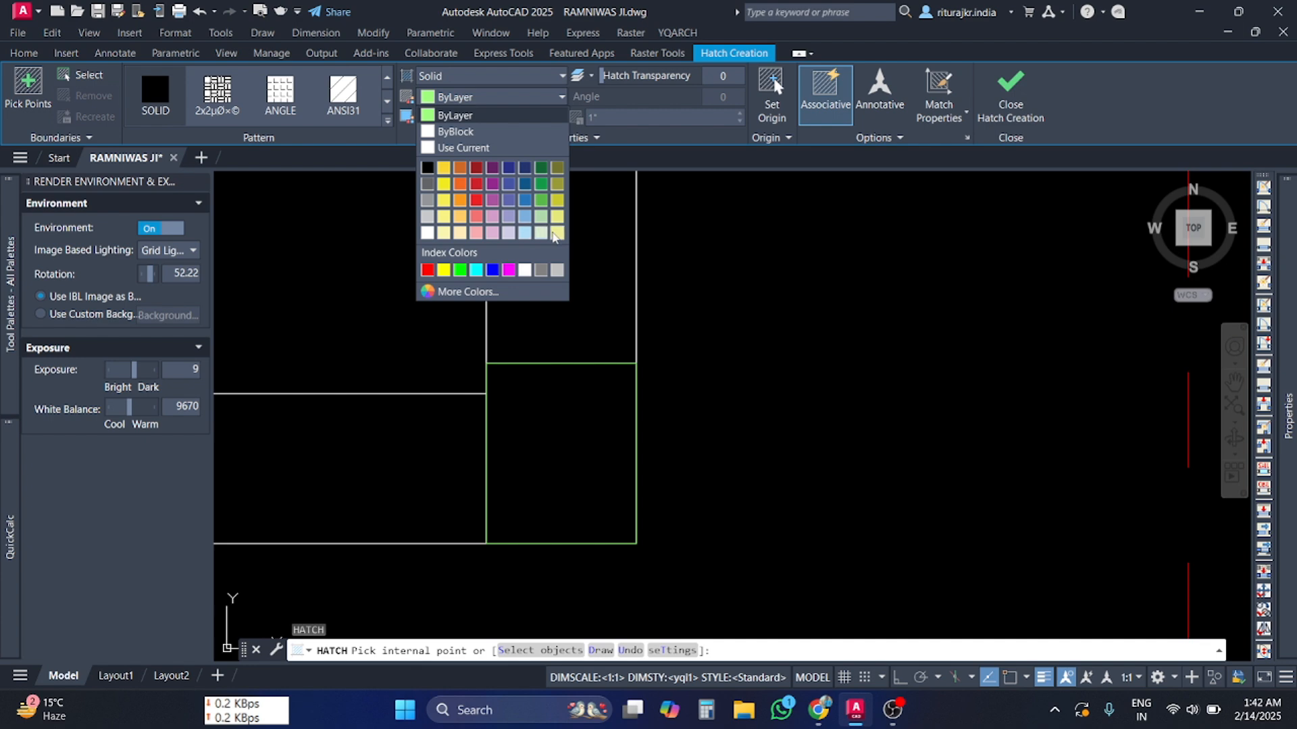
{"action": "left_click", "coordinate": [555, 233]}
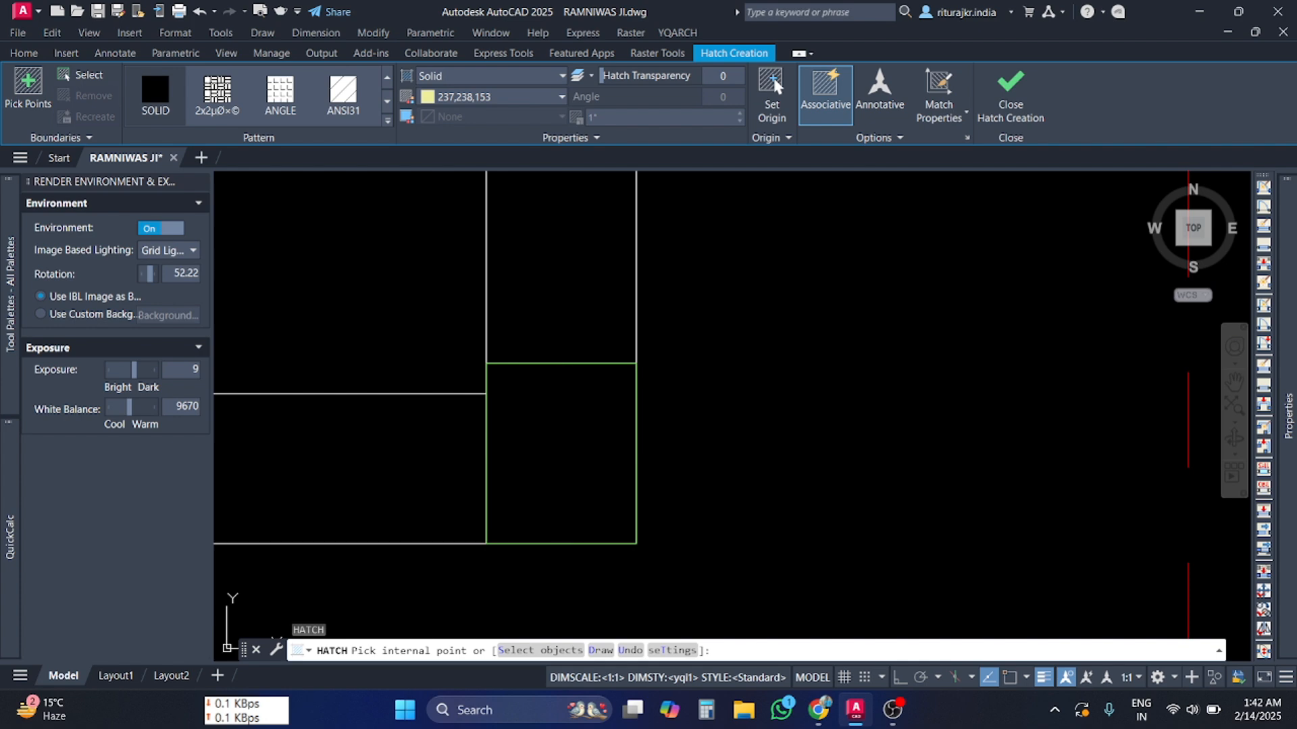
{"action": "left_click", "coordinate": [566, 466]}
{"action": "scroll", "coordinate": [470, 336], "scroll_direction": "down", "scroll_amount": 2}
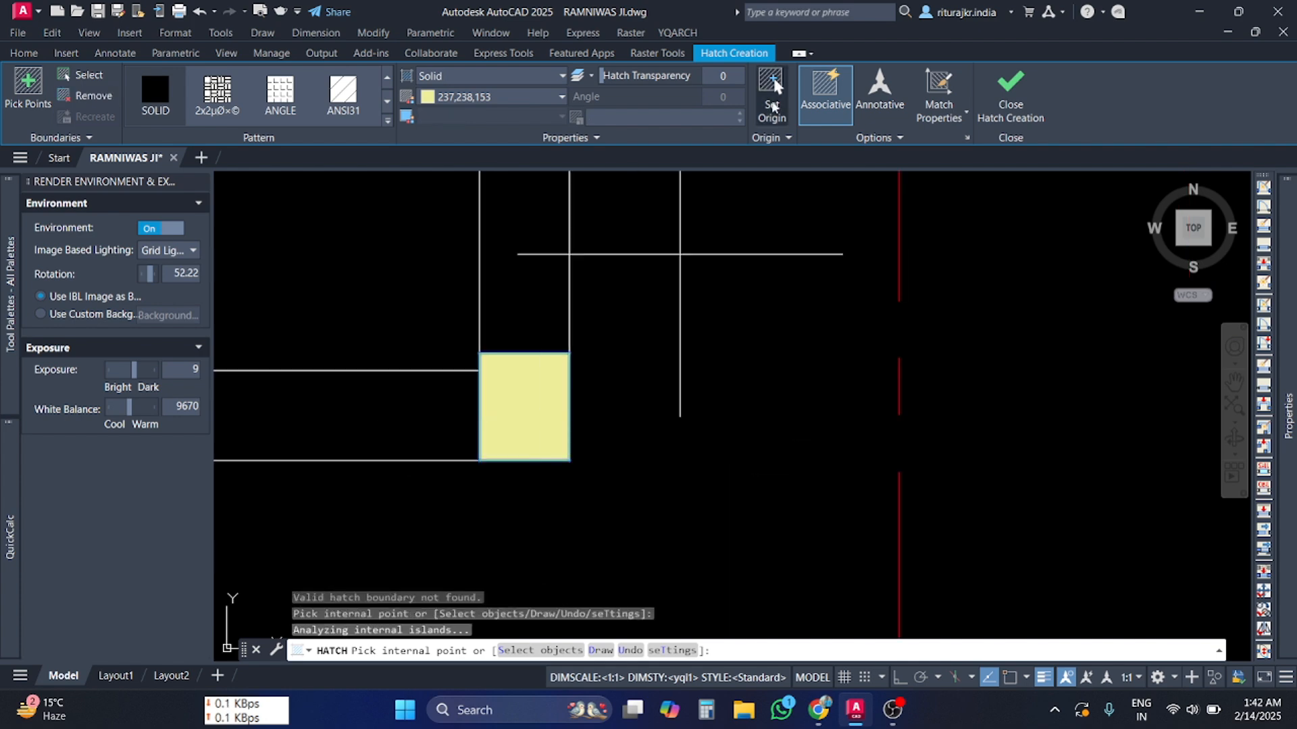
{"action": "mouse_move", "coordinate": [607, 77]}
{"action": "left_mouse_down"}
{"action": "mouse_move", "coordinate": [782, 85]}
{"action": "mouse_move", "coordinate": [680, 97]}
{"action": "left_mouse_up"}
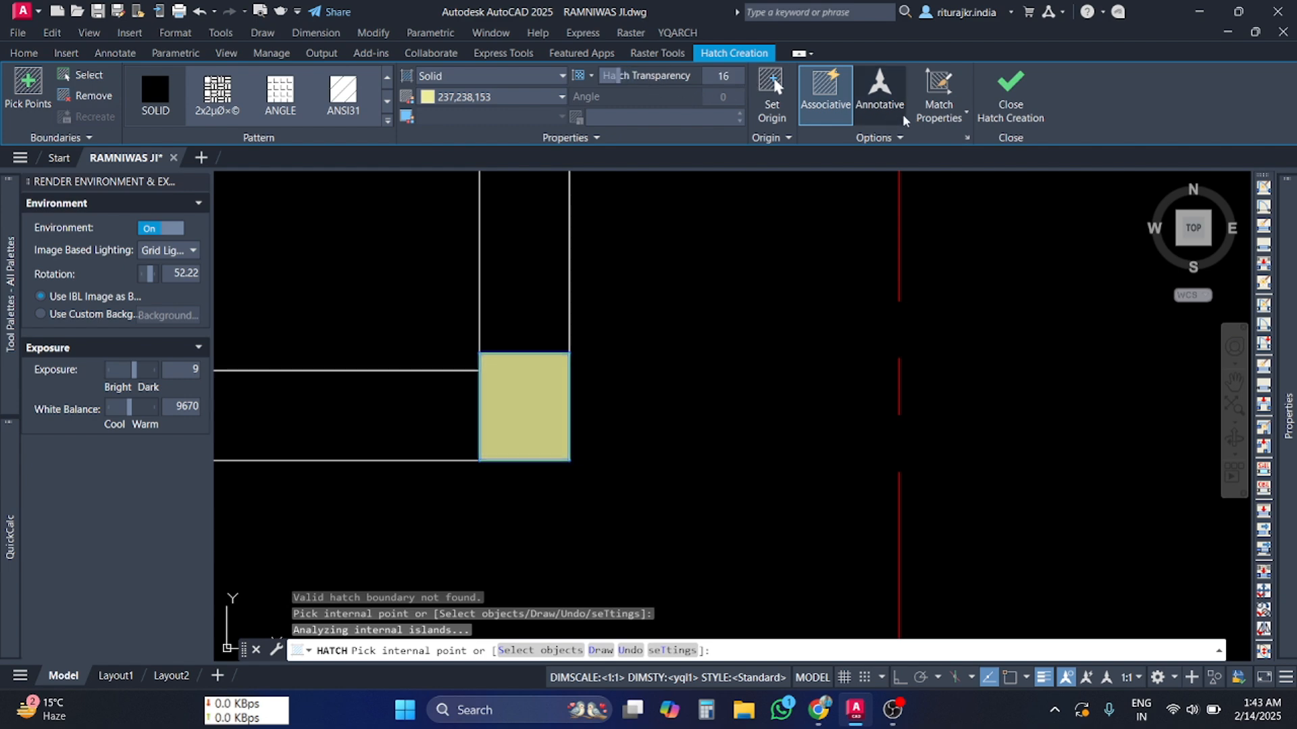
- Check the Hatch and Hatch Patterns topic in the Chrome course builder and return to AutoCAD
{"action": "key", "text": "alt+Tab"}
{"action": "left_click", "coordinate": [643, 323]}
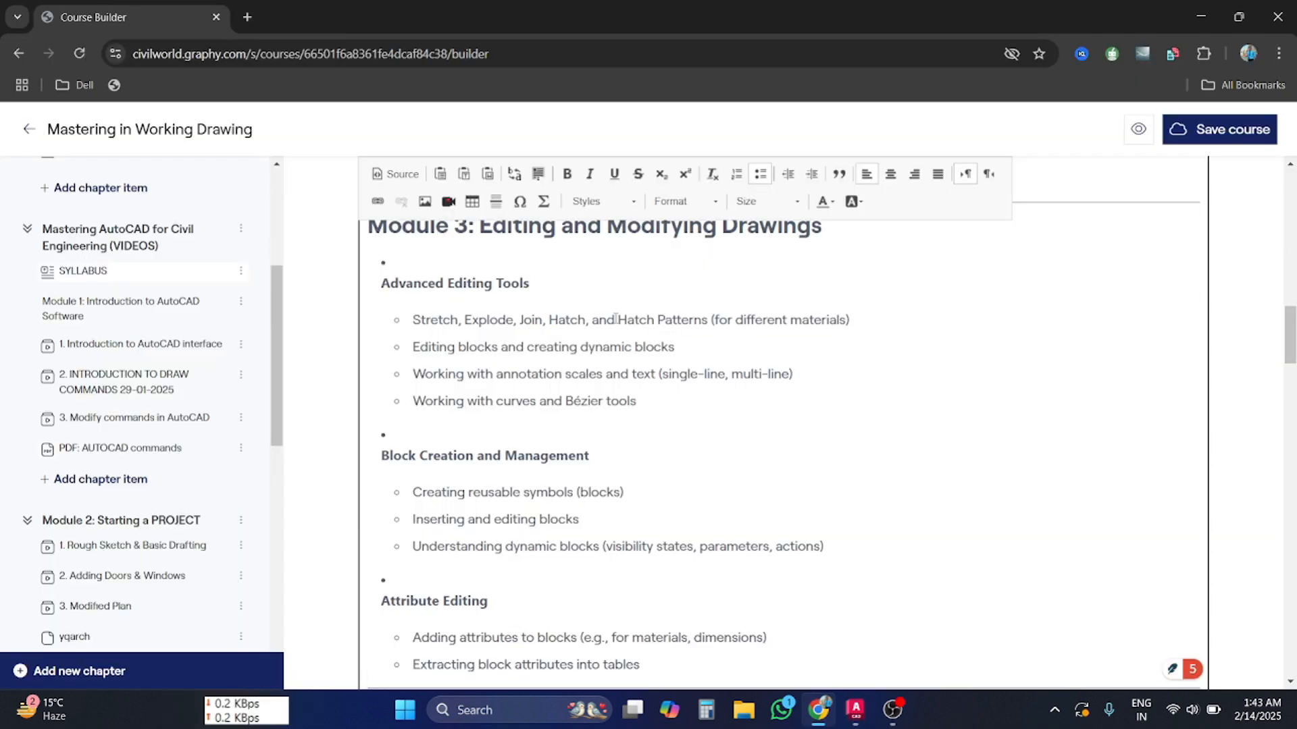
{"action": "key", "text": "alt+Tab"}
- Examine the floor plan's east exterior wall between the hatched corner rectangle and the duct area to its north
{"action": "scroll", "coordinate": [701, 385], "scroll_direction": "up", "scroll_amount": 5}
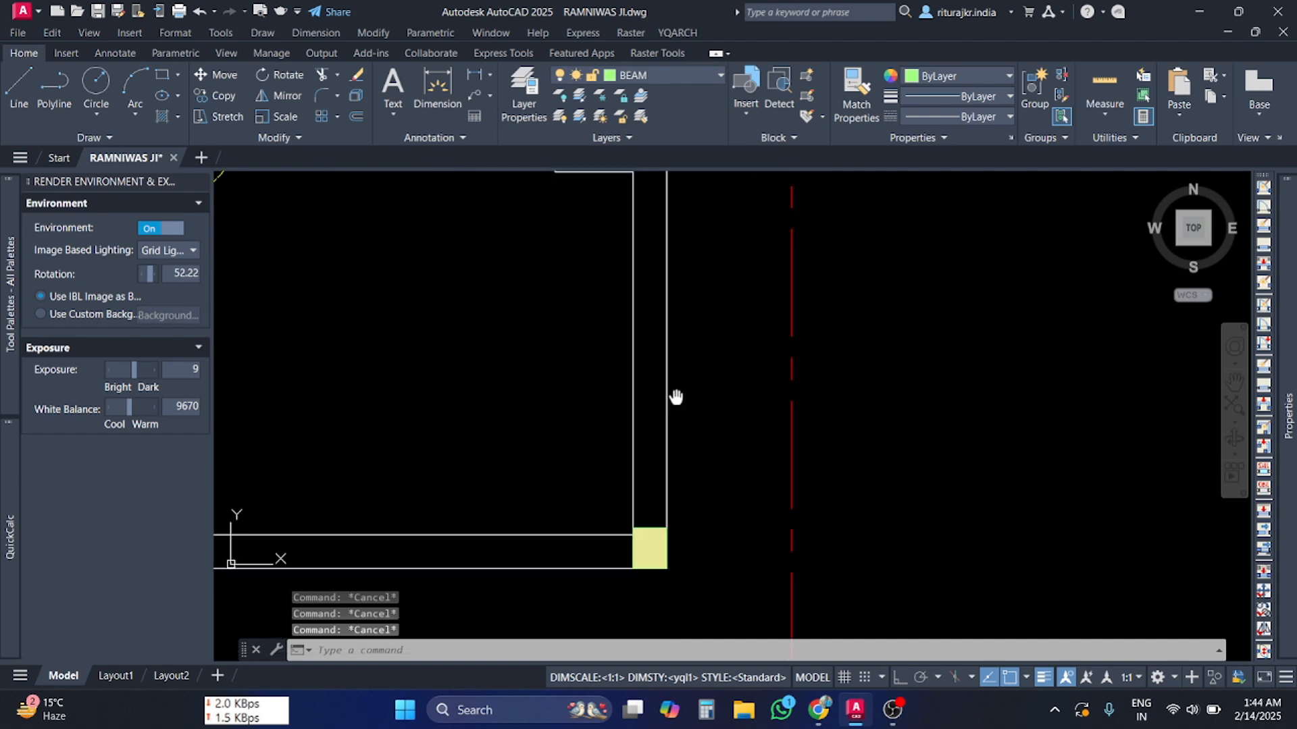
{"action": "scroll", "coordinate": [651, 351], "scroll_direction": "down", "scroll_amount": 3}
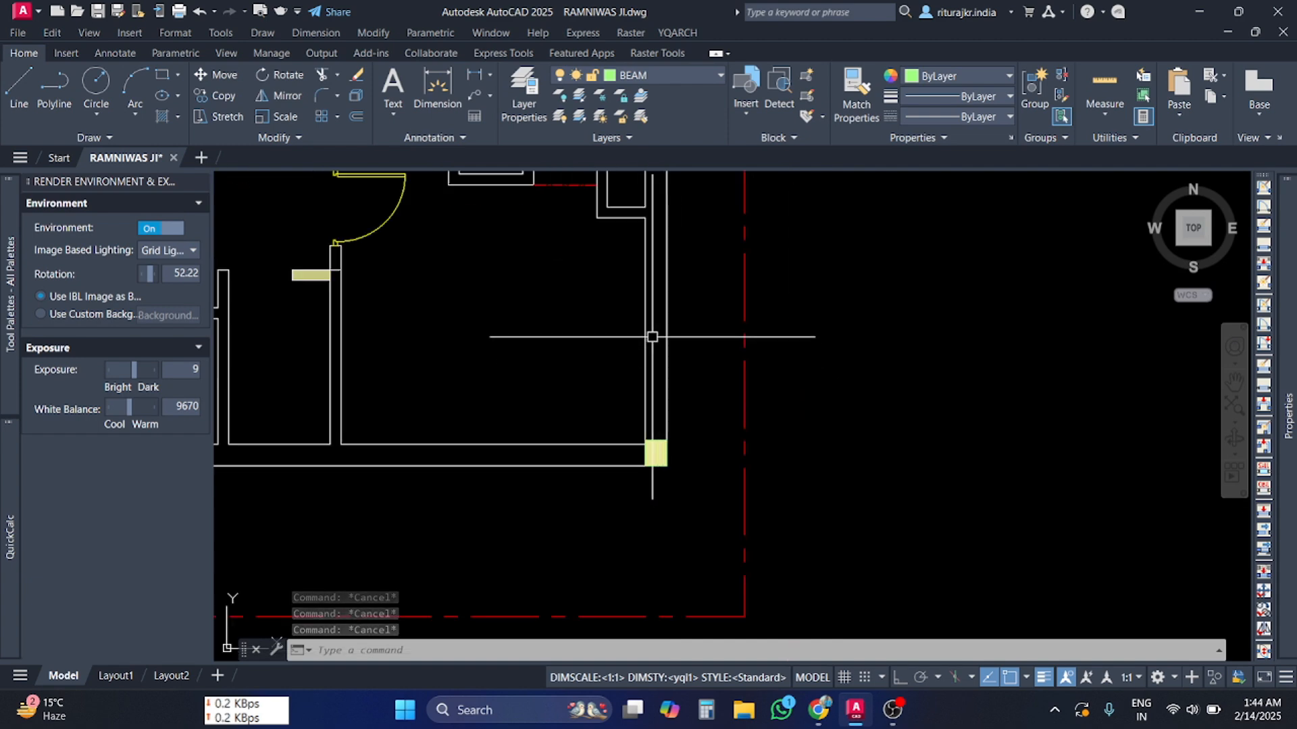
{"action": "scroll", "coordinate": [618, 376], "scroll_direction": "up", "scroll_amount": 6}
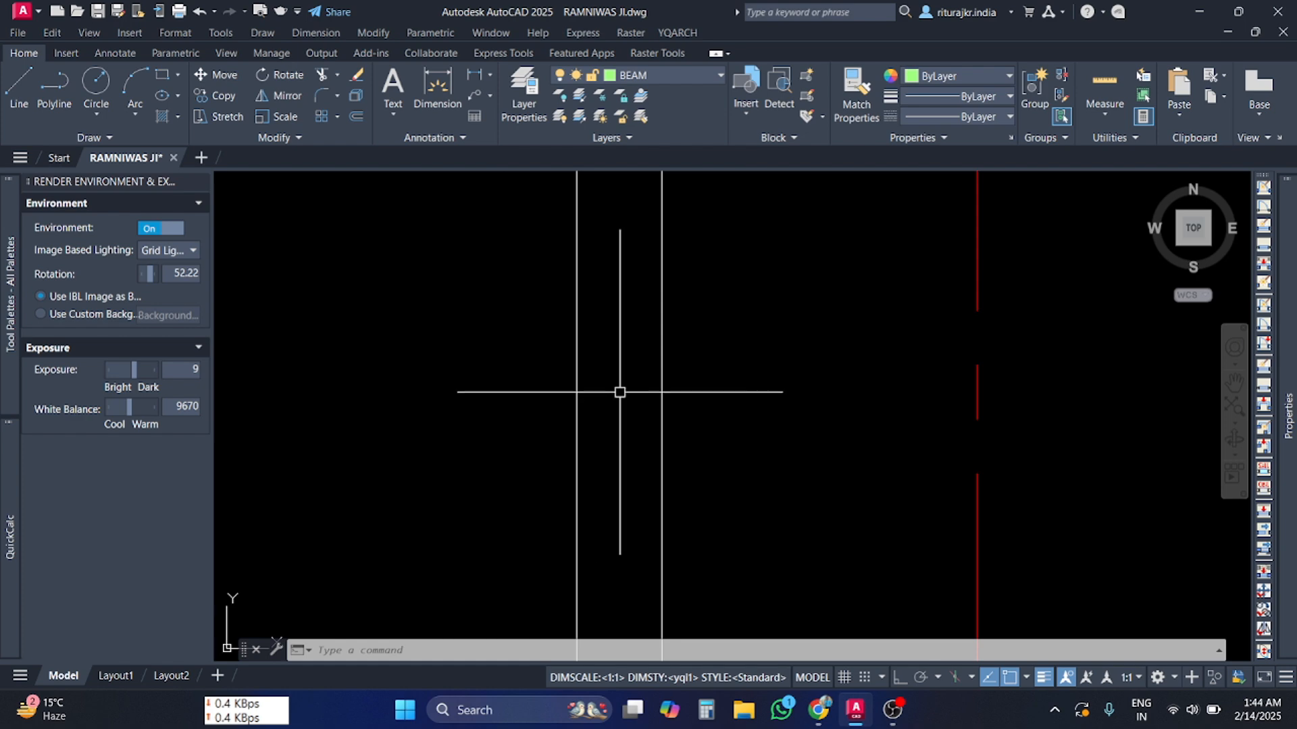
{"action": "scroll", "coordinate": [617, 391], "scroll_direction": "down", "scroll_amount": 4}
{"action": "scroll", "coordinate": [577, 391], "scroll_direction": "up", "scroll_amount": 4}
{"action": "scroll", "coordinate": [577, 390], "scroll_direction": "up", "scroll_amount": 1}
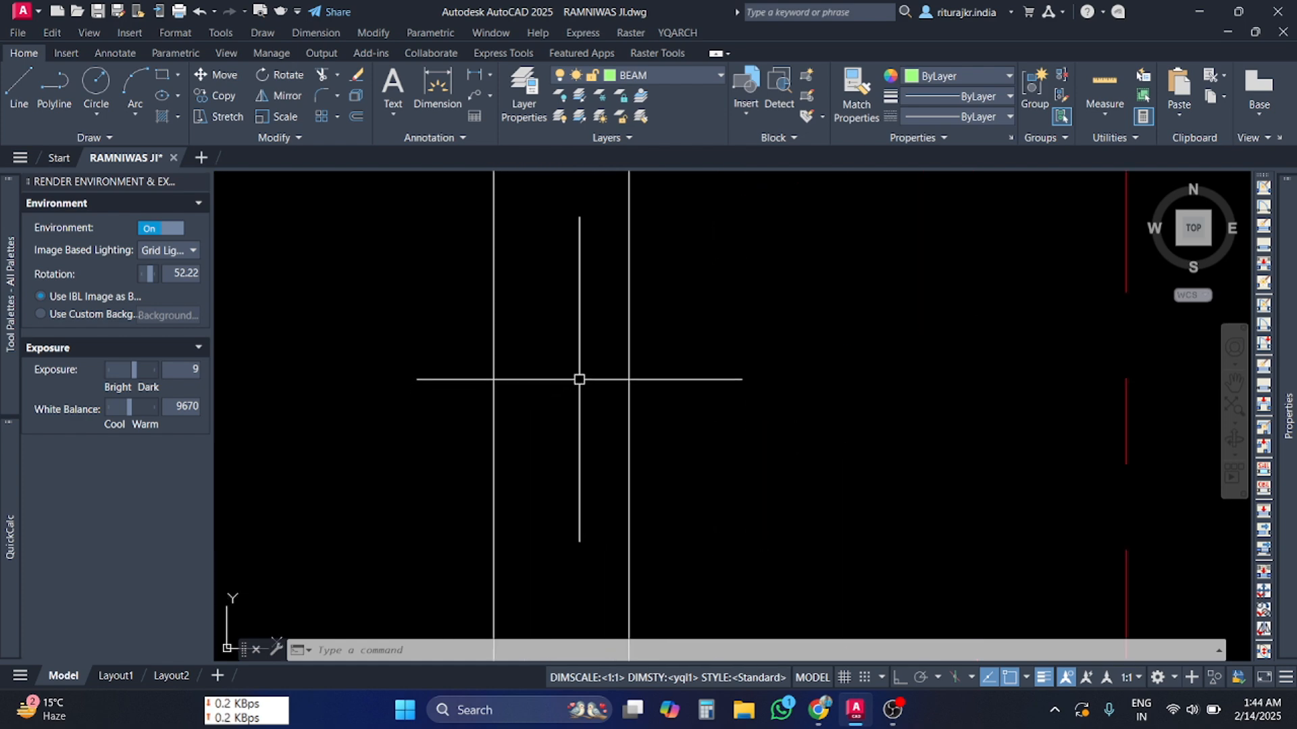
{"action": "scroll", "coordinate": [579, 379], "scroll_direction": "down", "scroll_amount": 2}
{"action": "middle_click_drag", "start_coordinate": [583, 351], "coordinate": [591, 499]}
{"action": "middle_click_drag", "start_coordinate": [580, 324], "coordinate": [564, 445]}
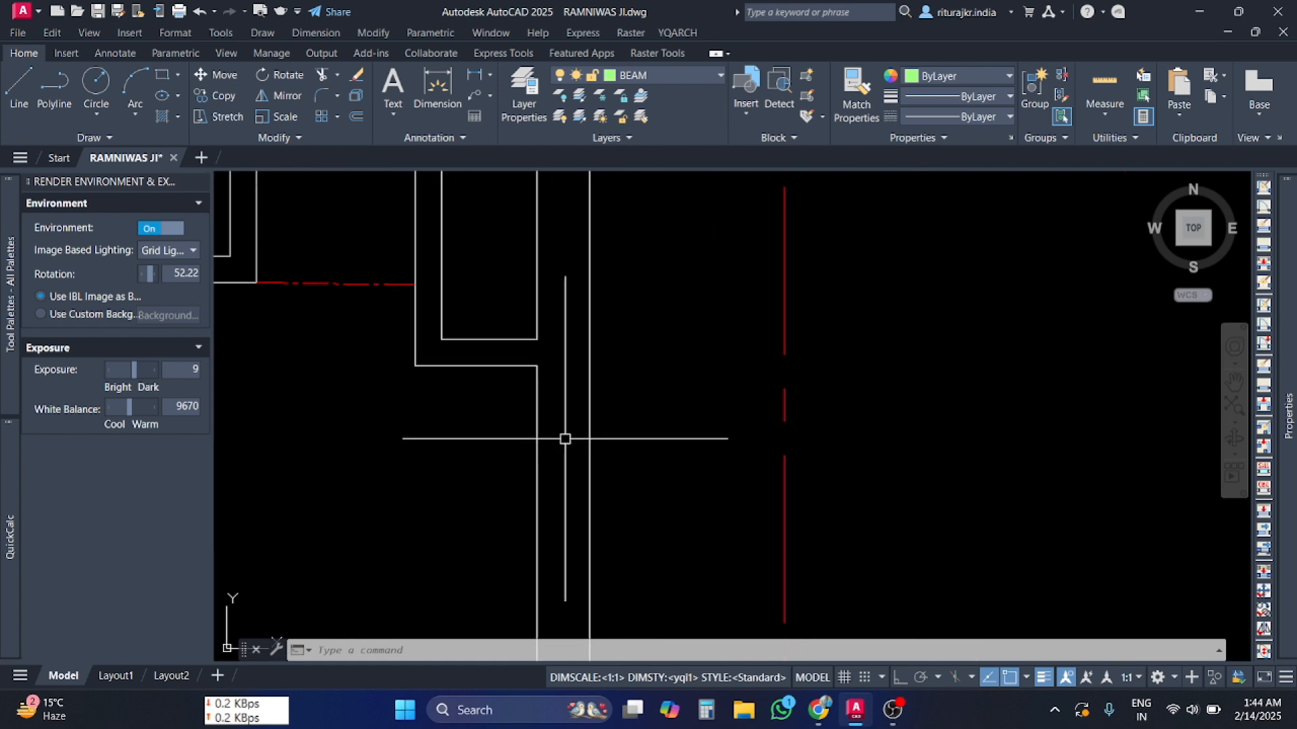
{"action": "scroll", "coordinate": [569, 448], "scroll_direction": "down", "scroll_amount": 2}
{"action": "middle_click_drag", "start_coordinate": [584, 489], "coordinate": [587, 412]}
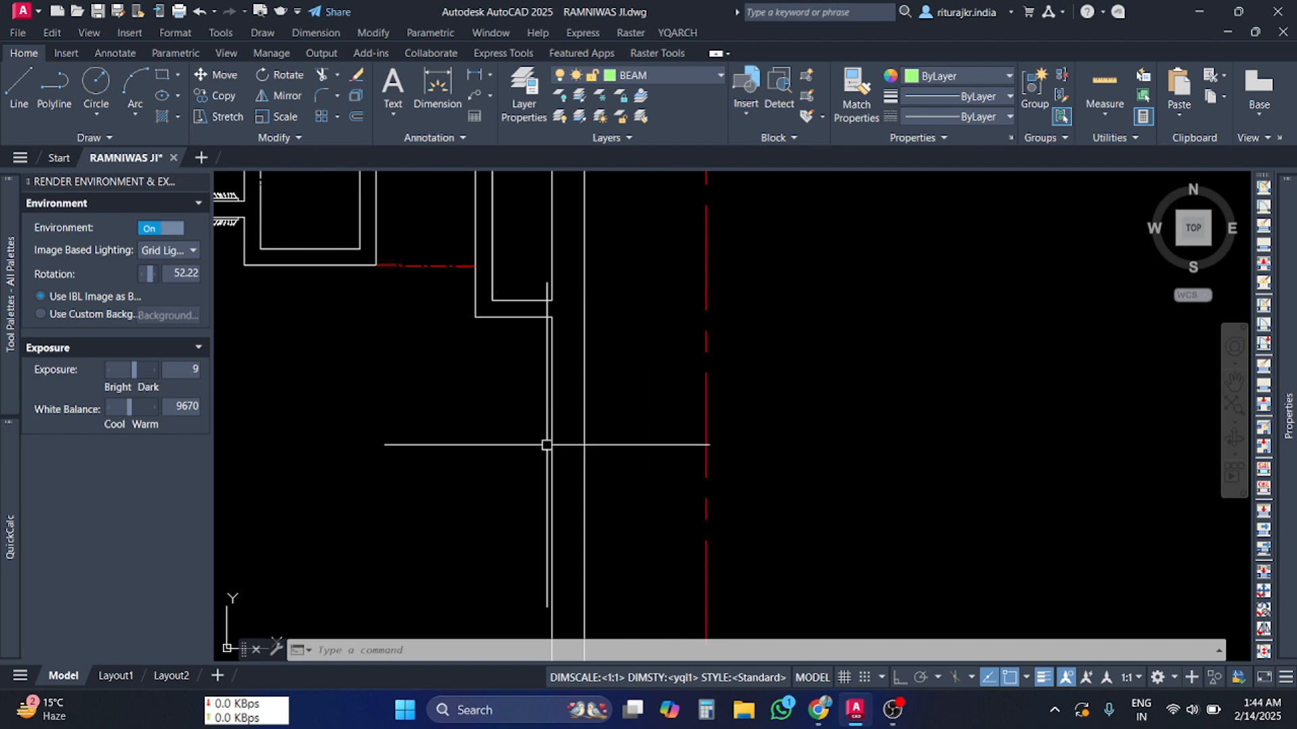
{"action": "middle_click_drag", "start_coordinate": [584, 579], "coordinate": [640, 356]}
{"action": "scroll", "coordinate": [634, 473], "scroll_direction": "up", "scroll_amount": 4}
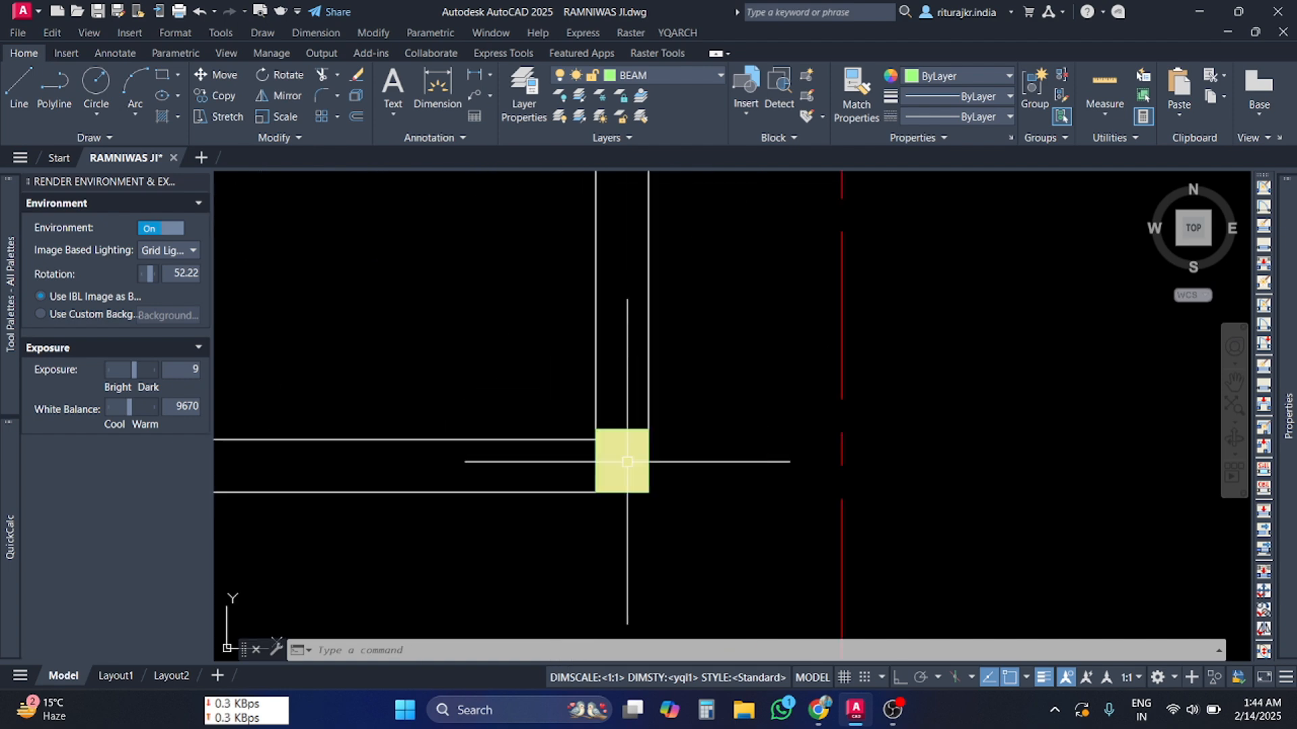
- Examine the plan's south exterior wall, the adjoining rooms and the hatched corner rectangle
{"action": "scroll", "coordinate": [618, 456], "scroll_direction": "down", "scroll_amount": 7}
{"action": "mouse_move", "coordinate": [495, 411]}
{"action": "middle_mouse_down"}
{"action": "mouse_move", "coordinate": [579, 440]}
{"action": "mouse_move", "coordinate": [702, 350]}
{"action": "middle_mouse_up"}
{"action": "scroll", "coordinate": [509, 378], "scroll_direction": "up", "scroll_amount": 2}
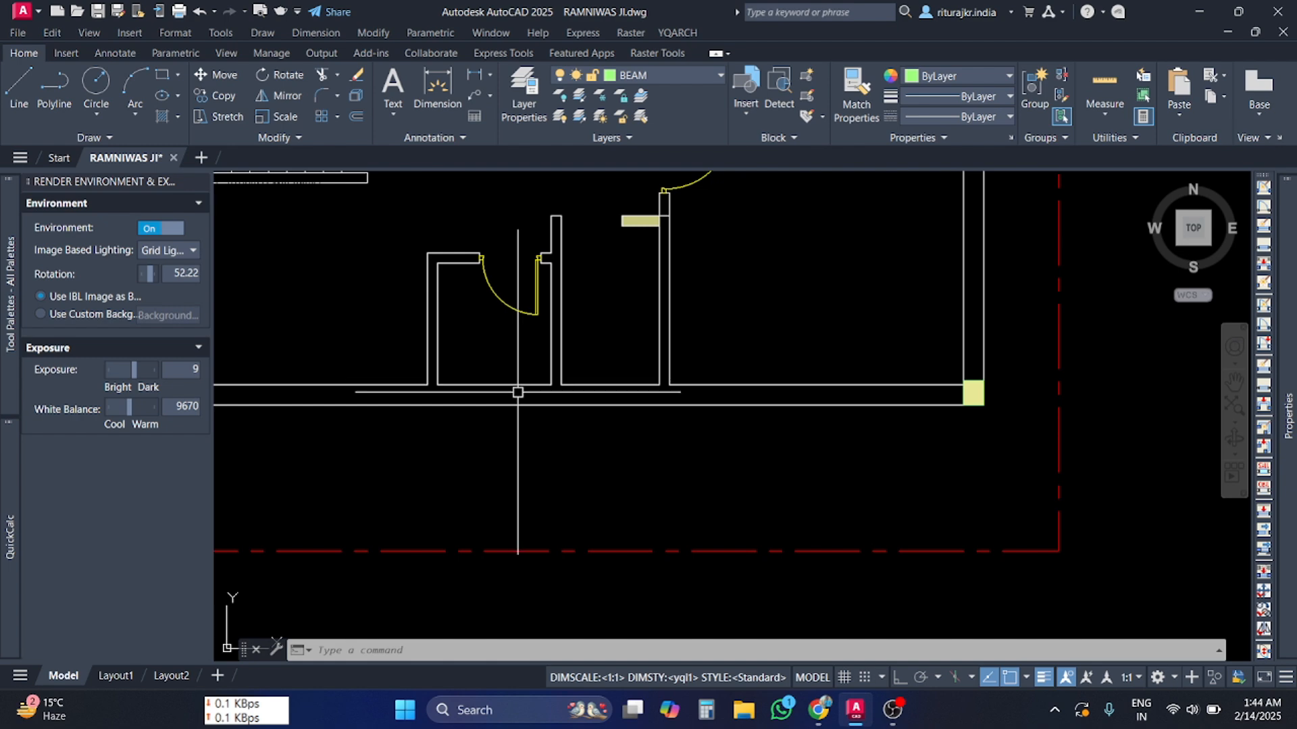
{"action": "scroll", "coordinate": [565, 399], "scroll_direction": "up", "scroll_amount": 3}
{"action": "scroll", "coordinate": [564, 399], "scroll_direction": "down", "scroll_amount": 7}
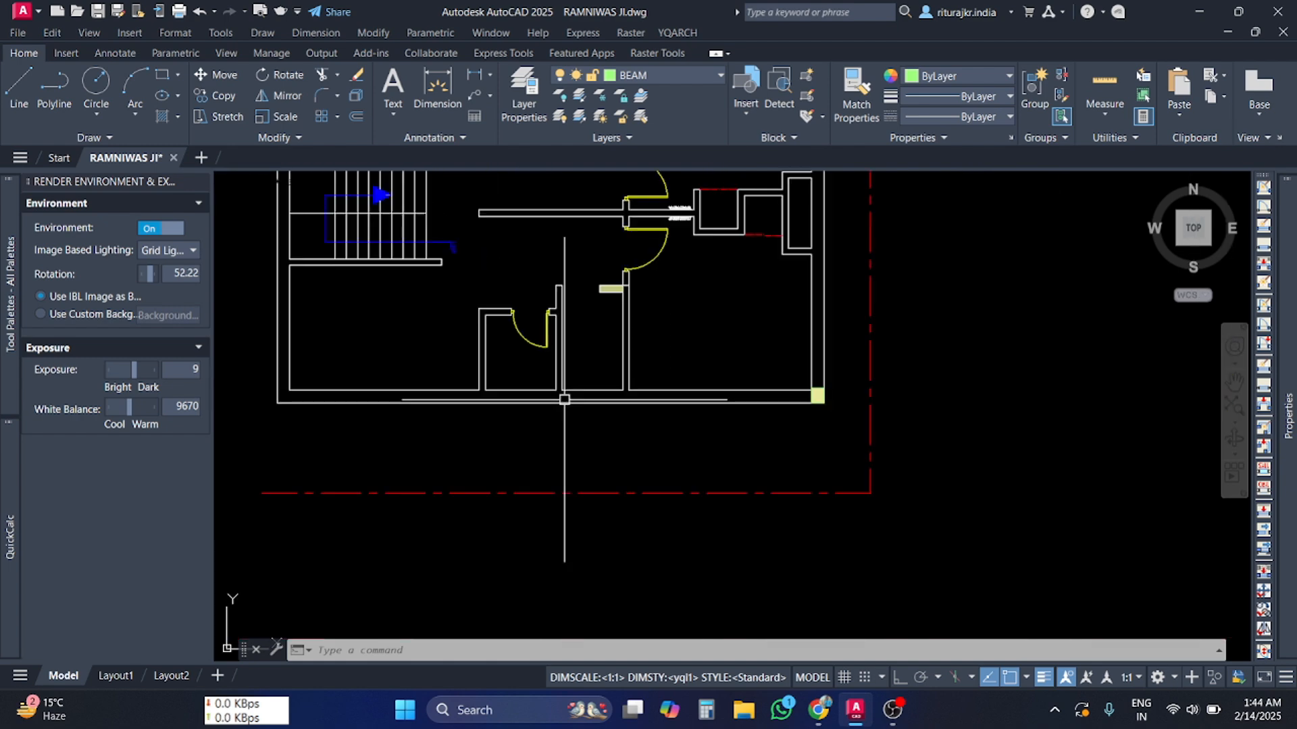
{"action": "mouse_move", "coordinate": [564, 400]}
{"action": "middle_mouse_down"}
{"action": "mouse_move", "coordinate": [626, 408]}
{"action": "mouse_move", "coordinate": [549, 520]}
{"action": "mouse_move", "coordinate": [592, 498]}
{"action": "middle_mouse_up"}
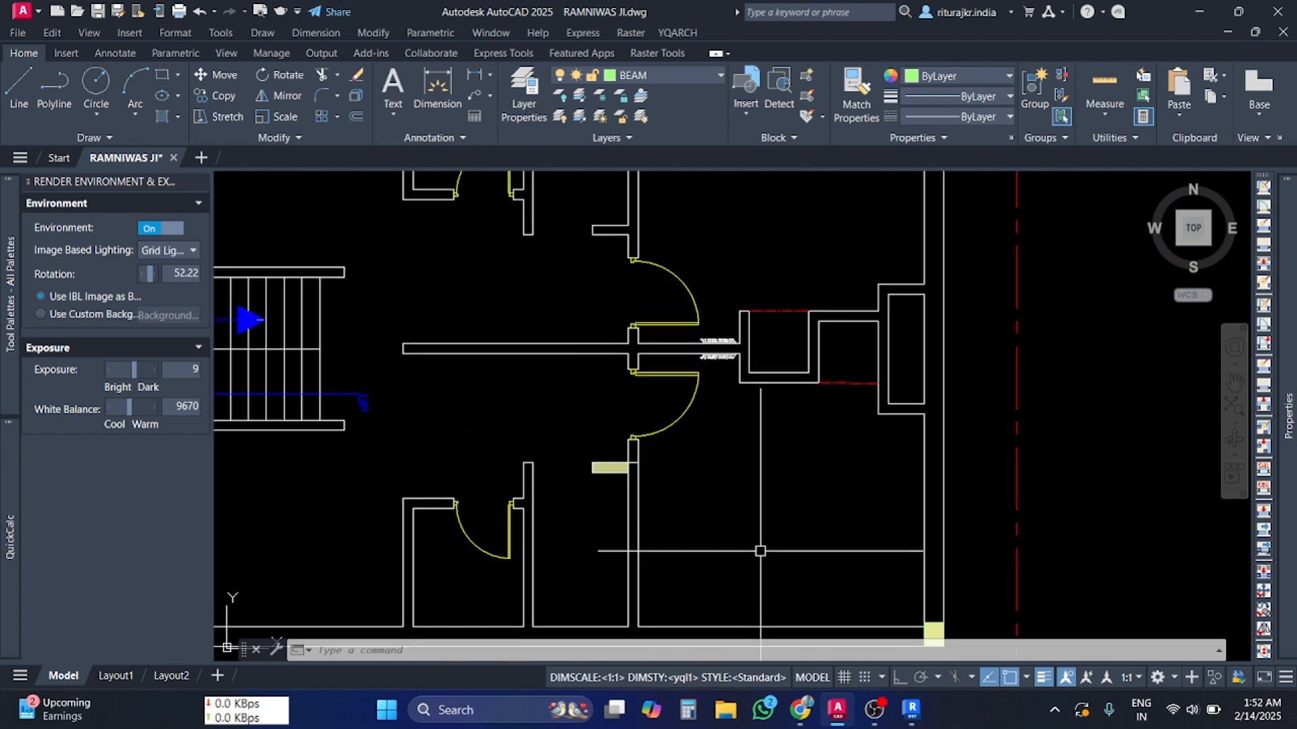
{"action": "middle_click_drag", "start_coordinate": [756, 546], "coordinate": [527, 450]}
{"action": "scroll", "coordinate": [686, 529], "scroll_direction": "up", "scroll_amount": 5}
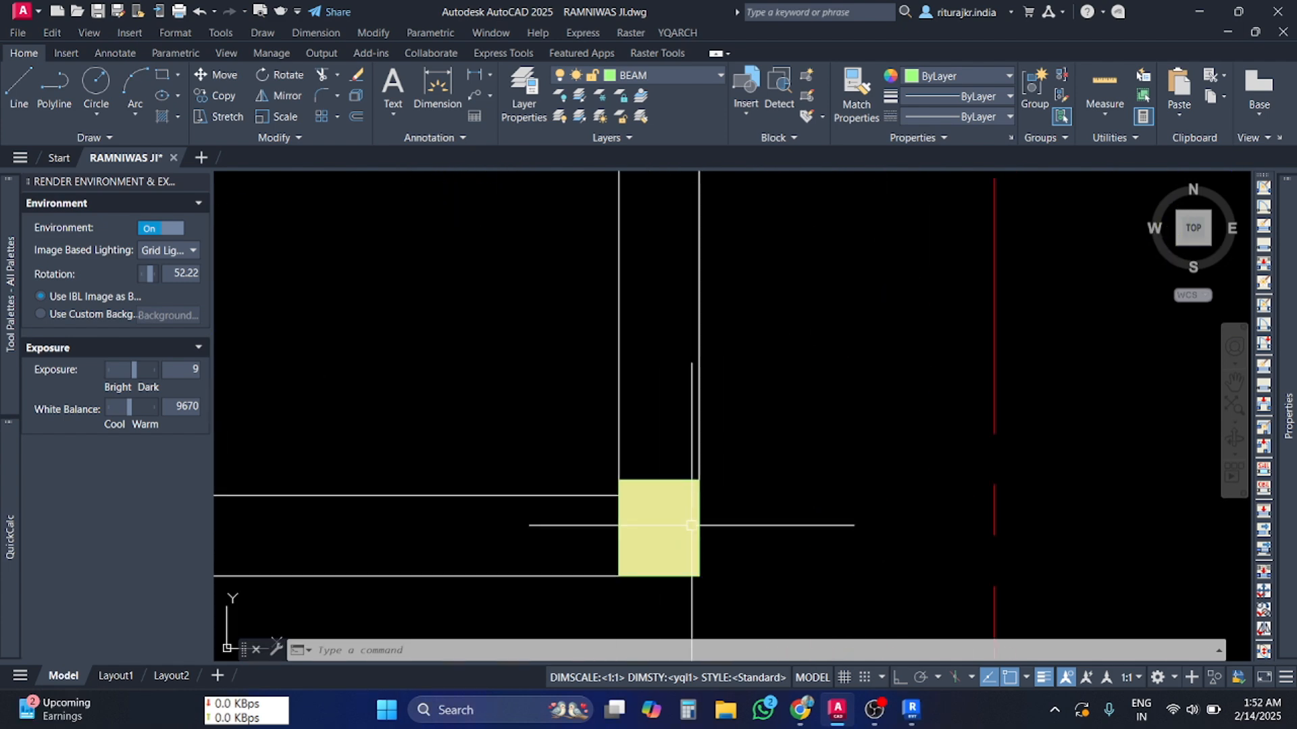
- Switch to Revit and examine the two-storey house model from its front corner in the 3D view
{"action": "left_click", "coordinate": [922, 720]}
{"action": "scroll", "coordinate": [707, 435], "scroll_direction": "down", "scroll_amount": 1}
{"action": "middle_click_drag", "start_coordinate": [579, 525], "coordinate": [822, 504], "text": "shift"}
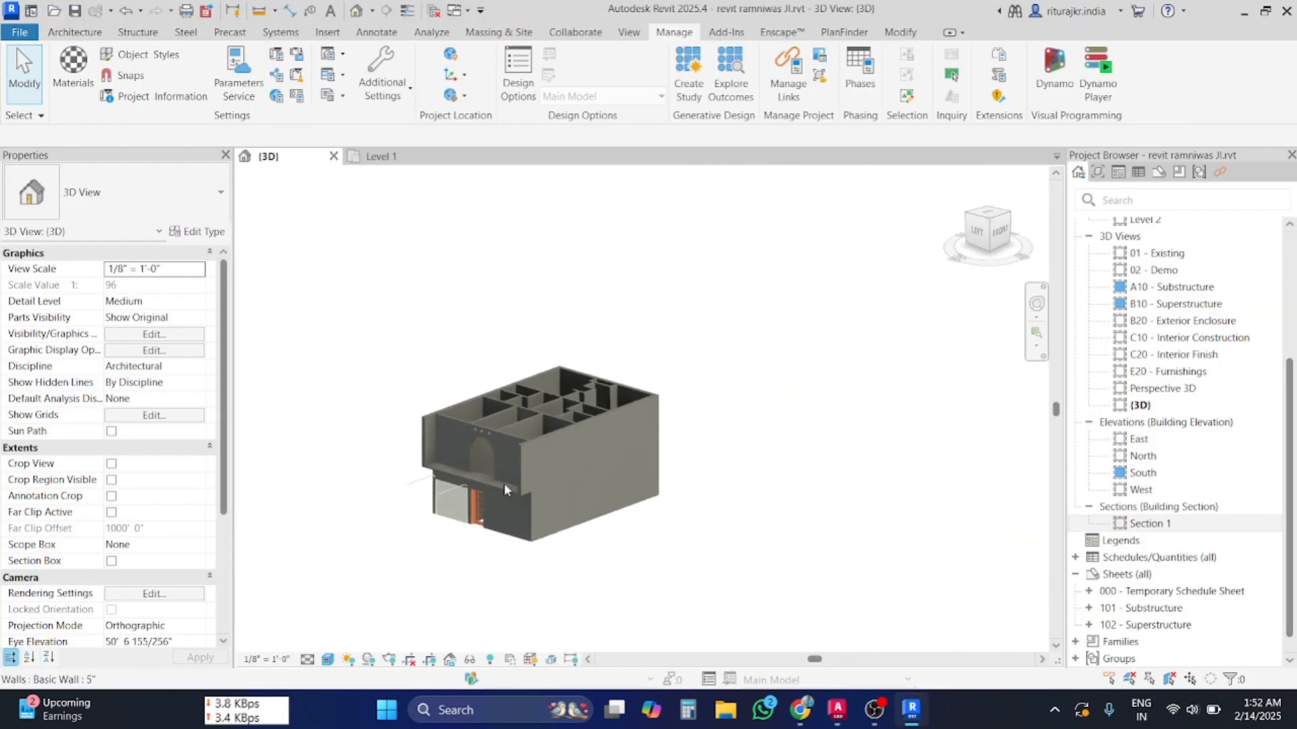
{"action": "scroll", "coordinate": [470, 504], "scroll_direction": "up", "scroll_amount": 3}
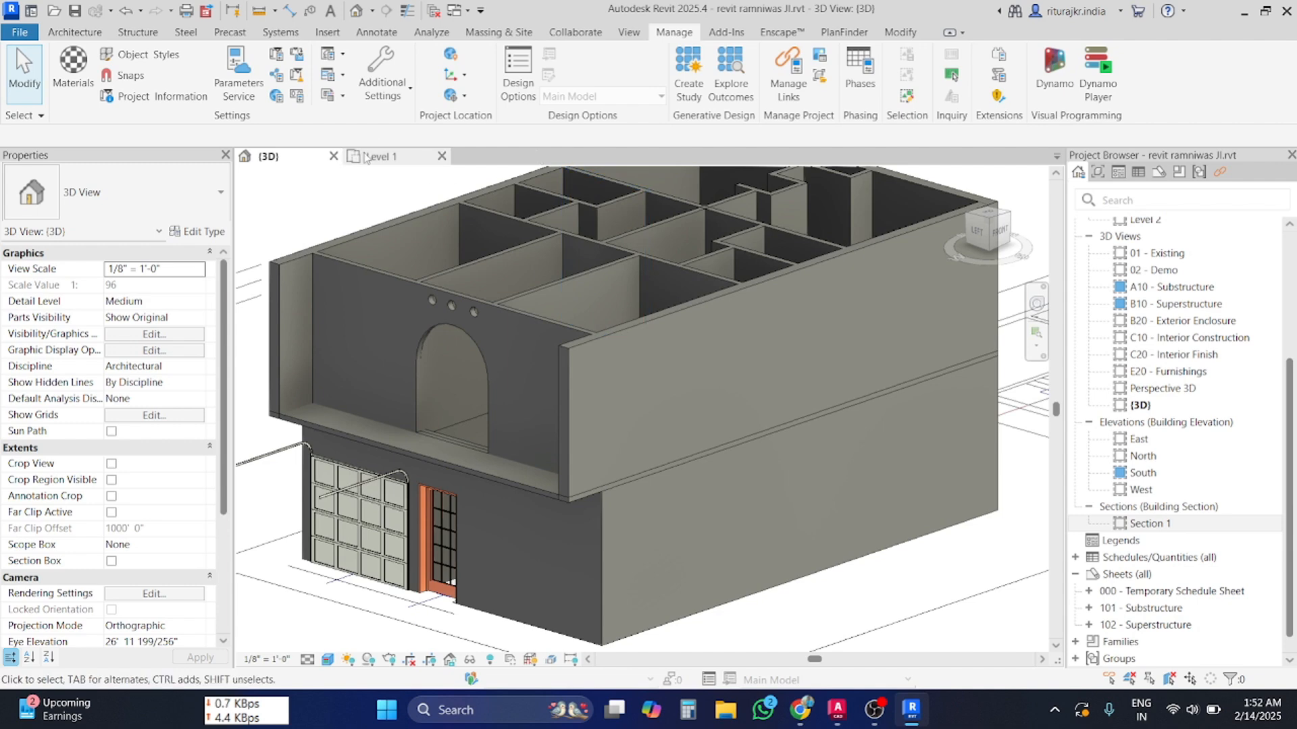
- Open the Level 1 floor plan and examine the ground floor's wall layout
{"action": "left_click", "coordinate": [365, 158]}
{"action": "scroll", "coordinate": [547, 344], "scroll_direction": "down", "scroll_amount": 1}
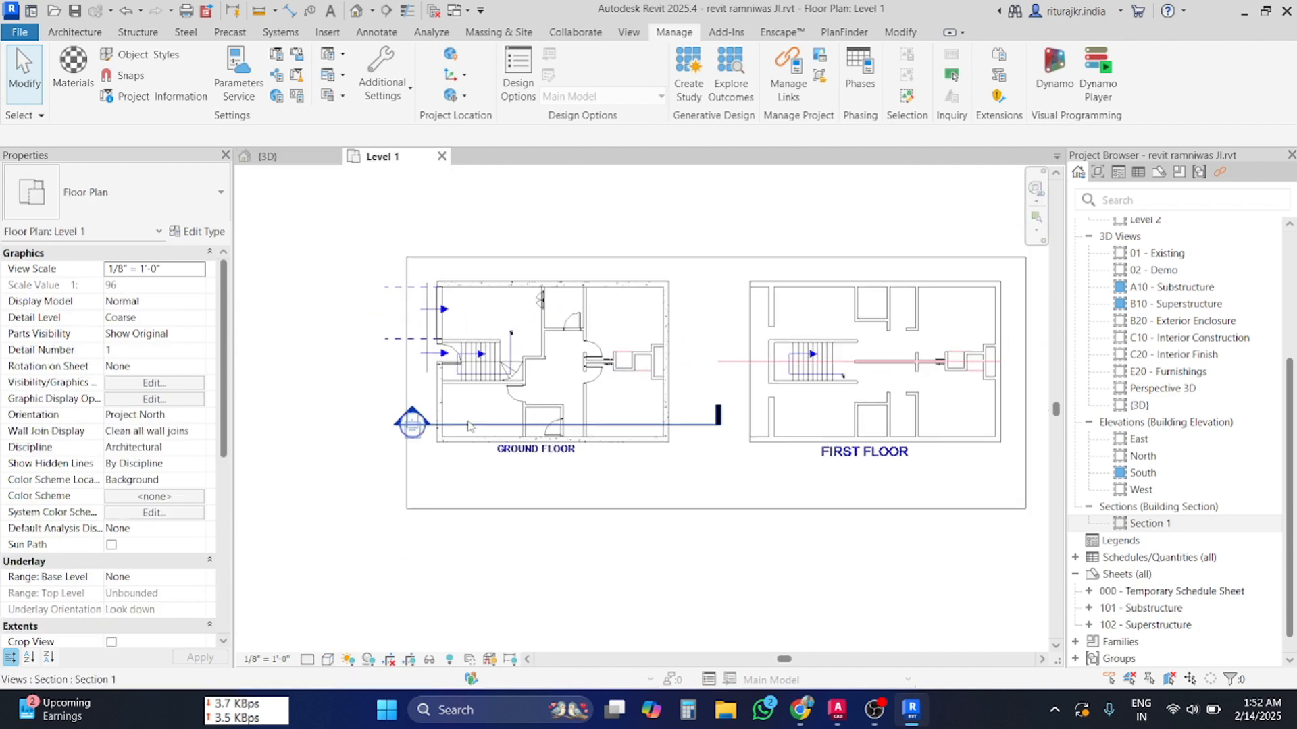
{"action": "scroll", "coordinate": [466, 419], "scroll_direction": "up", "scroll_amount": 2}
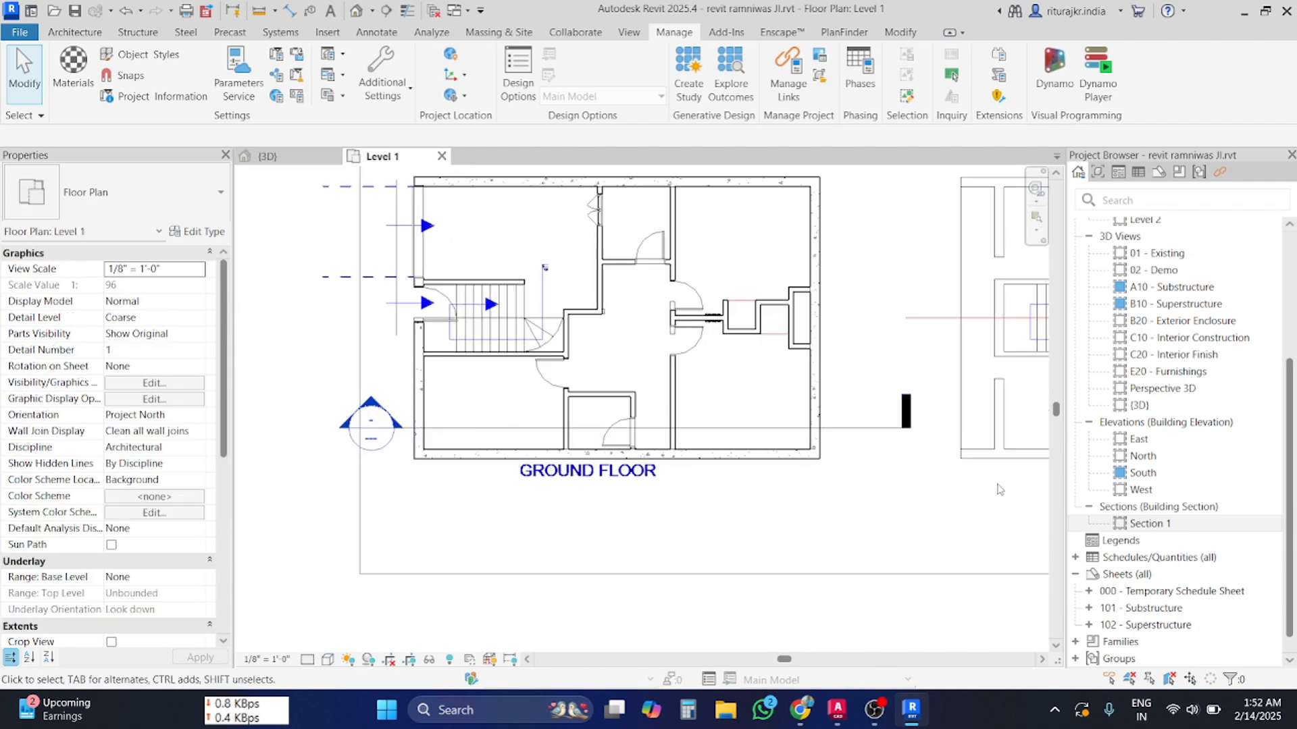
- Open the Section 1 view and inspect the material pattern inside the cut 10" exterior wall below Level 2
{"action": "left_click", "coordinate": [1151, 524]}
{"action": "double_click", "coordinate": [1154, 525]}
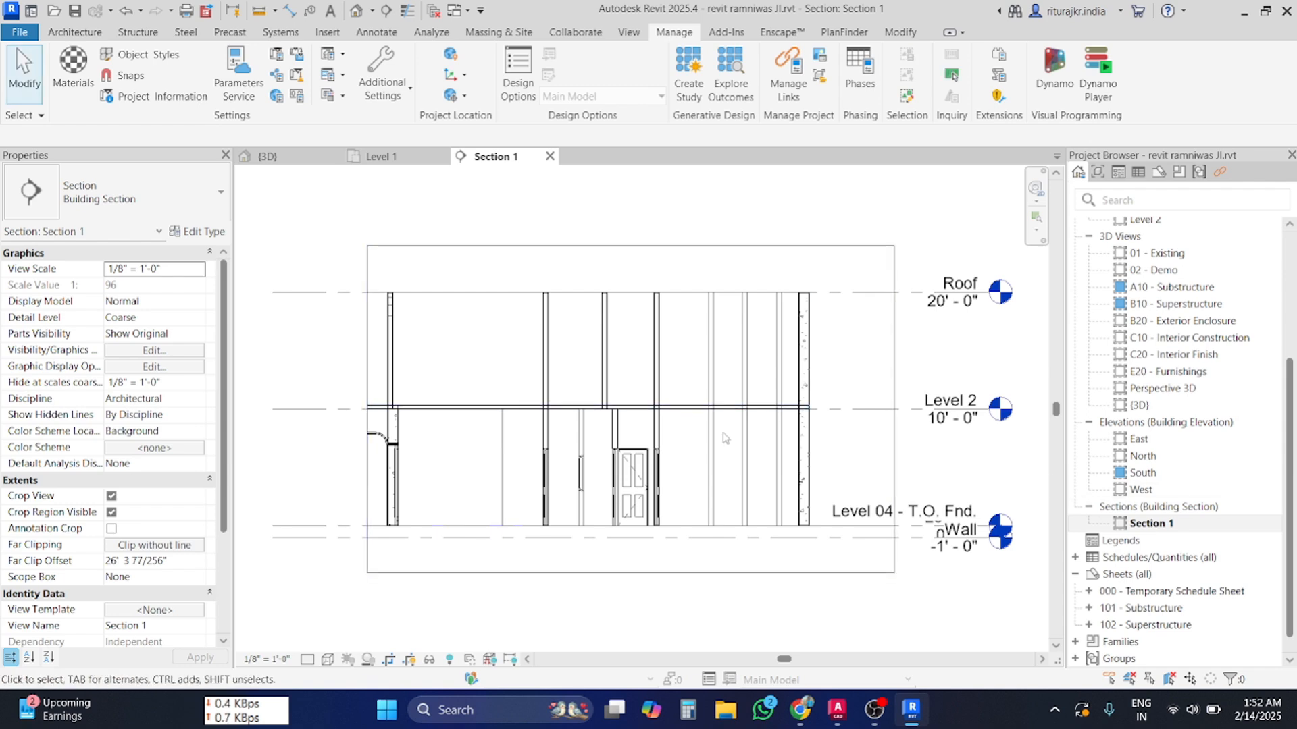
{"action": "scroll", "coordinate": [622, 487], "scroll_direction": "up", "scroll_amount": 2}
{"action": "middle_click_drag", "start_coordinate": [860, 506], "coordinate": [660, 515]}
{"action": "scroll", "coordinate": [698, 509], "scroll_direction": "up", "scroll_amount": 2}
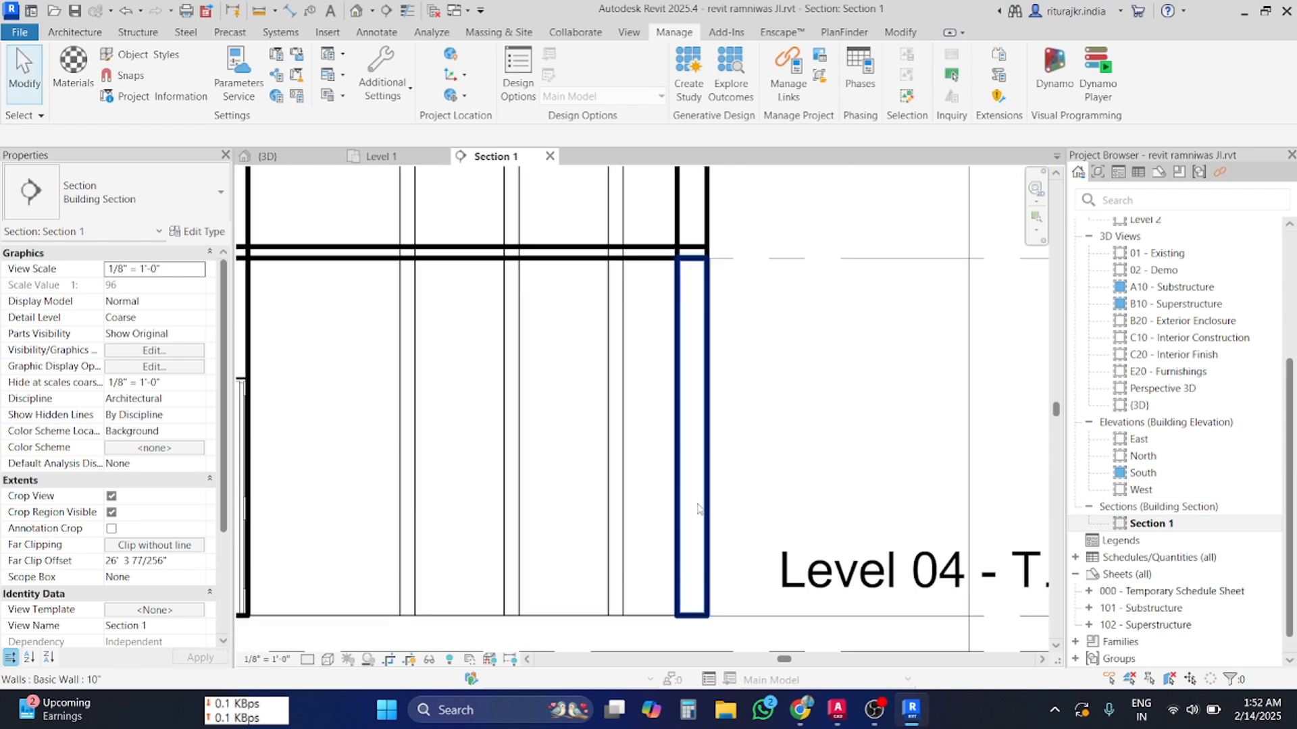
{"action": "scroll", "coordinate": [700, 437], "scroll_direction": "up", "scroll_amount": 2}
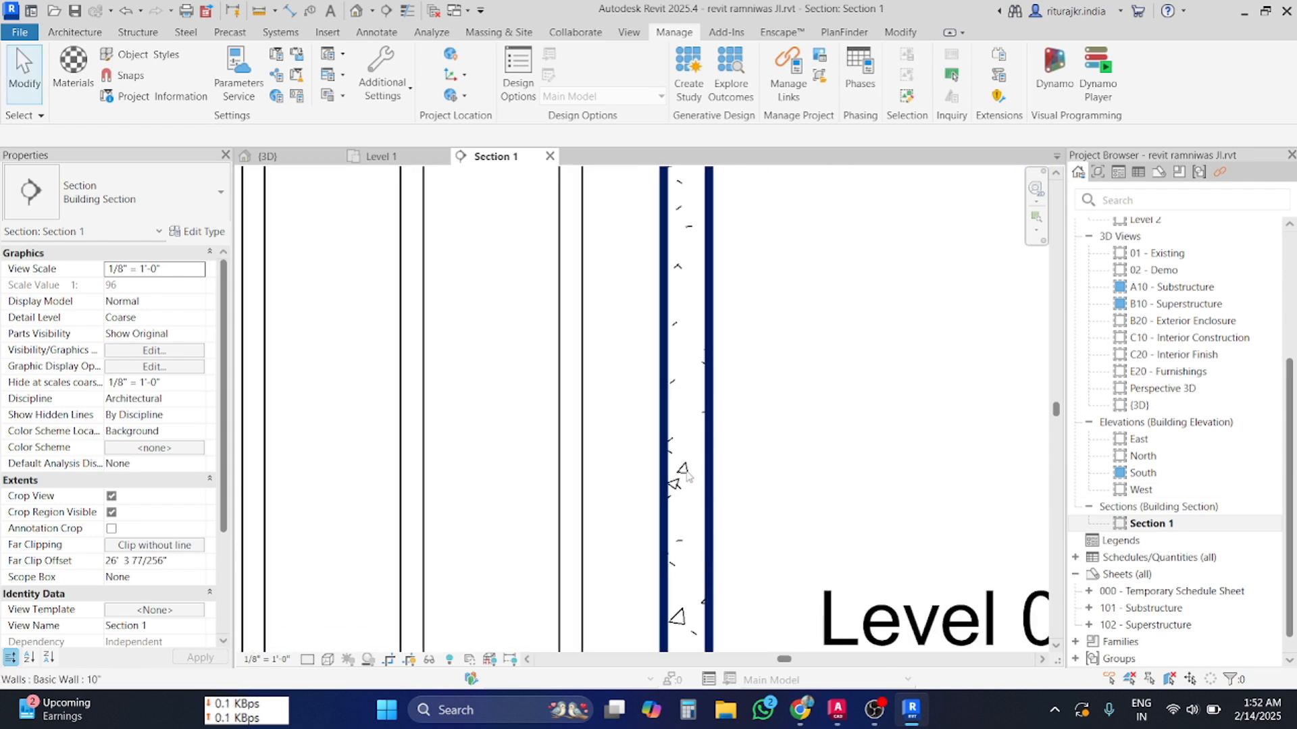
{"action": "scroll", "coordinate": [687, 476], "scroll_direction": "up", "scroll_amount": 2}
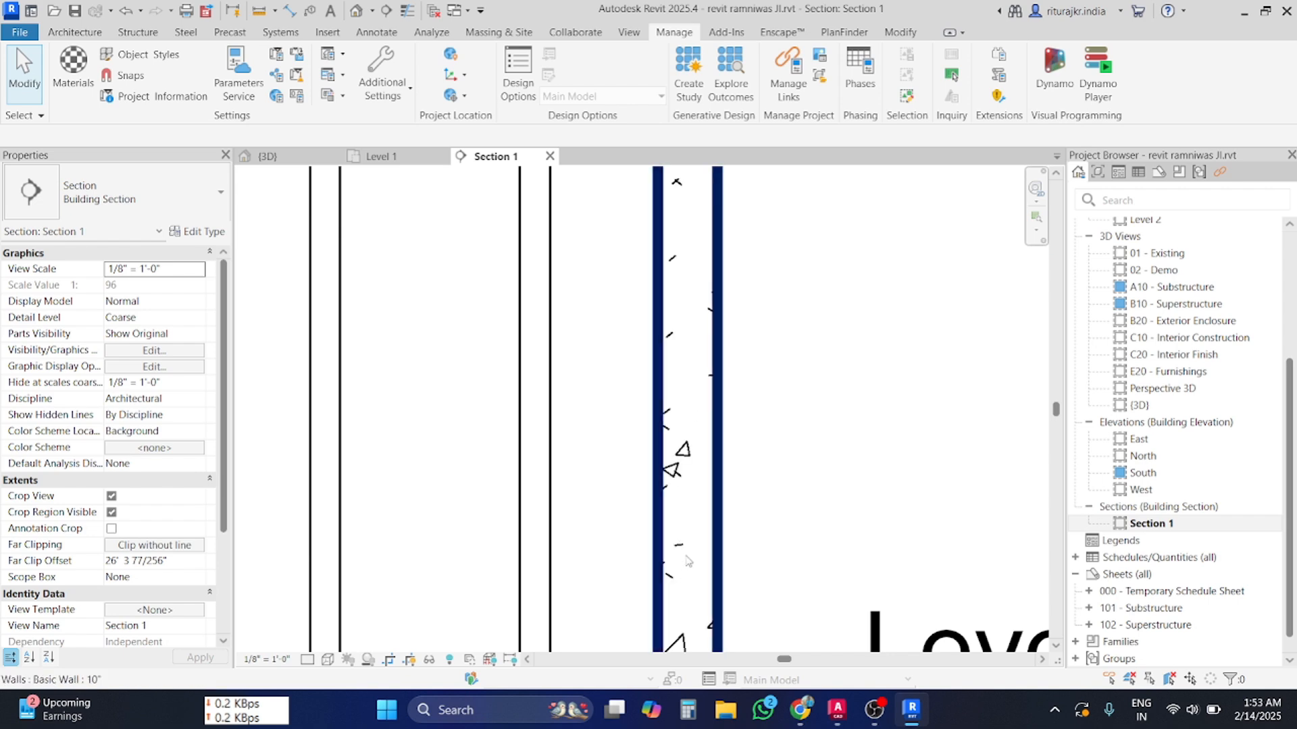
{"action": "scroll", "coordinate": [676, 453], "scroll_direction": "down", "scroll_amount": 2}
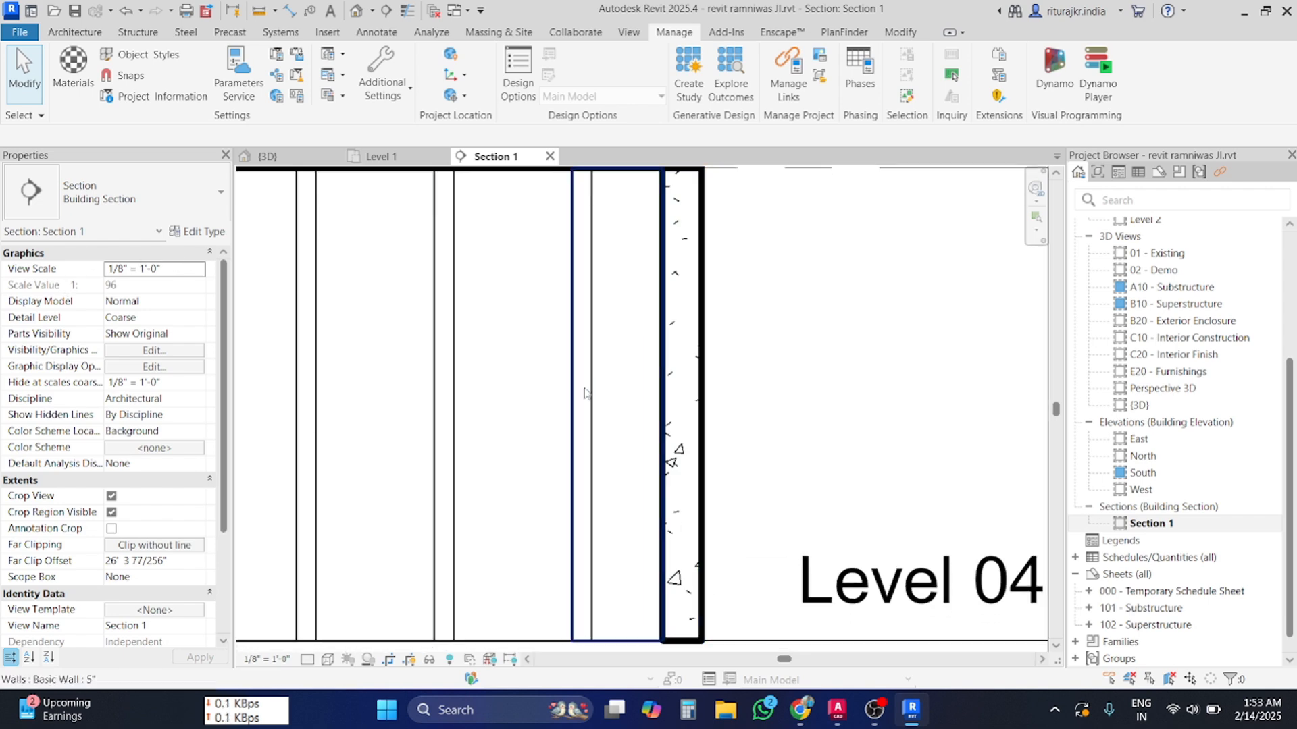
- Open the coarse scale fill pattern choices for the 5" basic wall type beside the exterior wall
{"action": "left_click", "coordinate": [614, 378]}
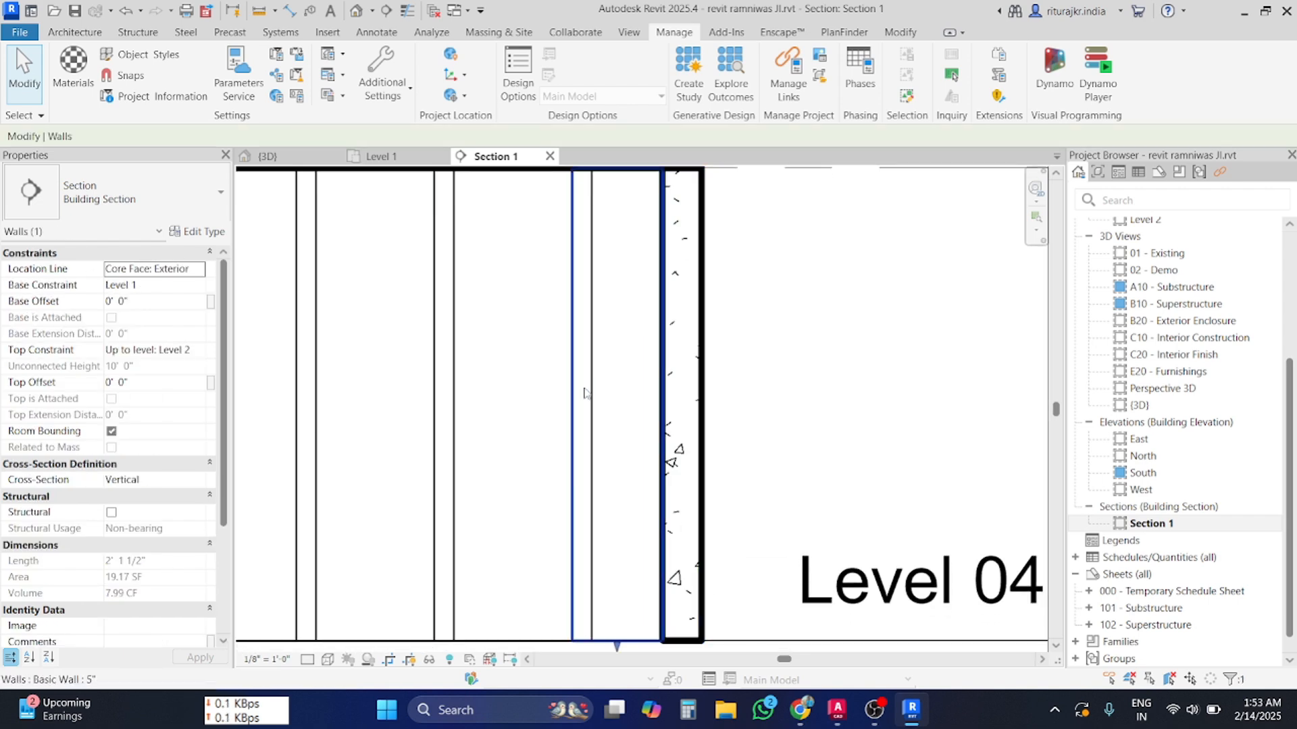
{"action": "left_click", "coordinate": [197, 241]}
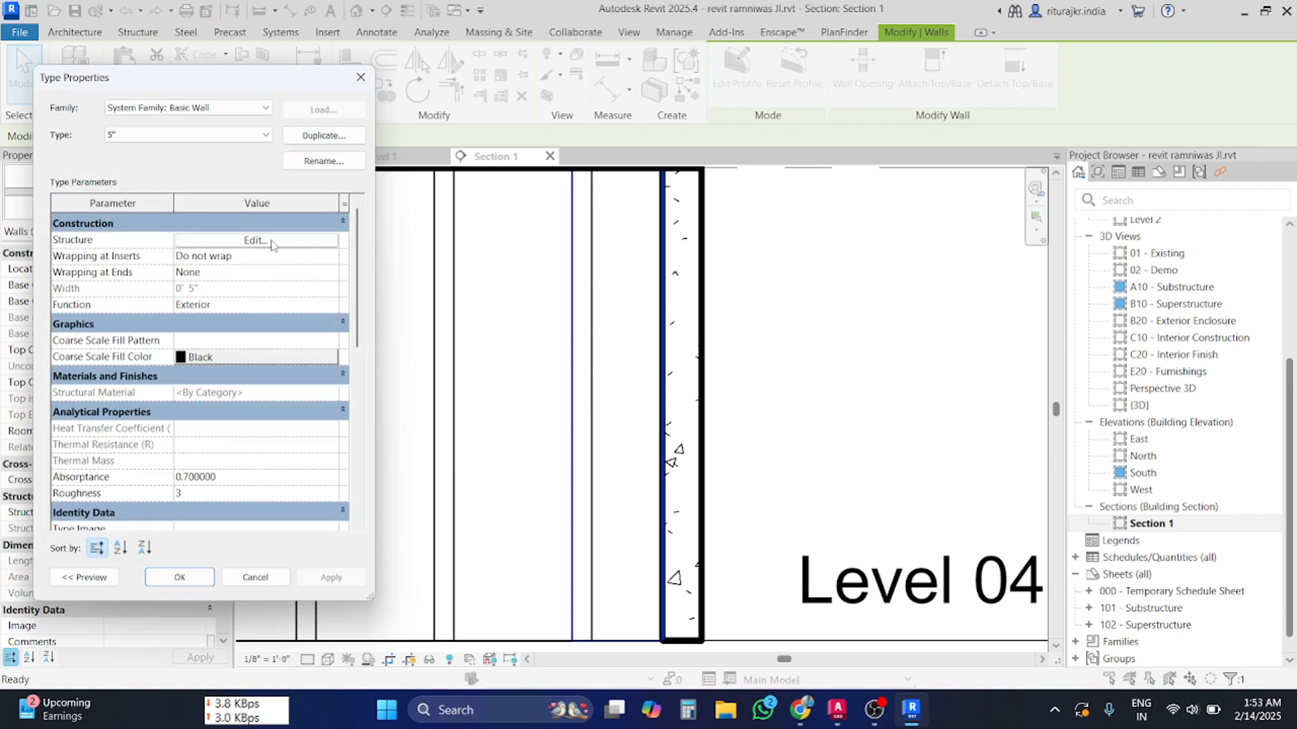
{"action": "left_click", "coordinate": [274, 348]}
{"action": "left_click", "coordinate": [332, 348]}
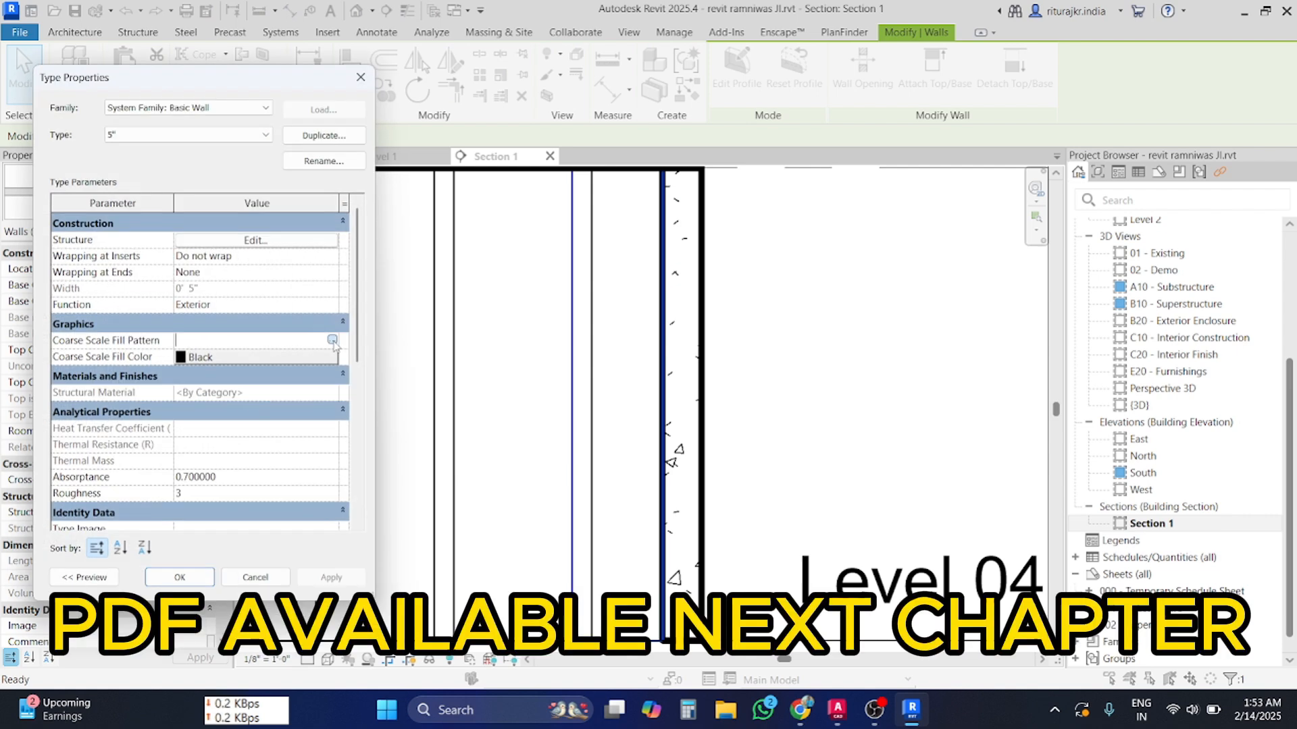
{"action": "left_click_drag", "start_coordinate": [885, 577], "coordinate": [1053, 637]}
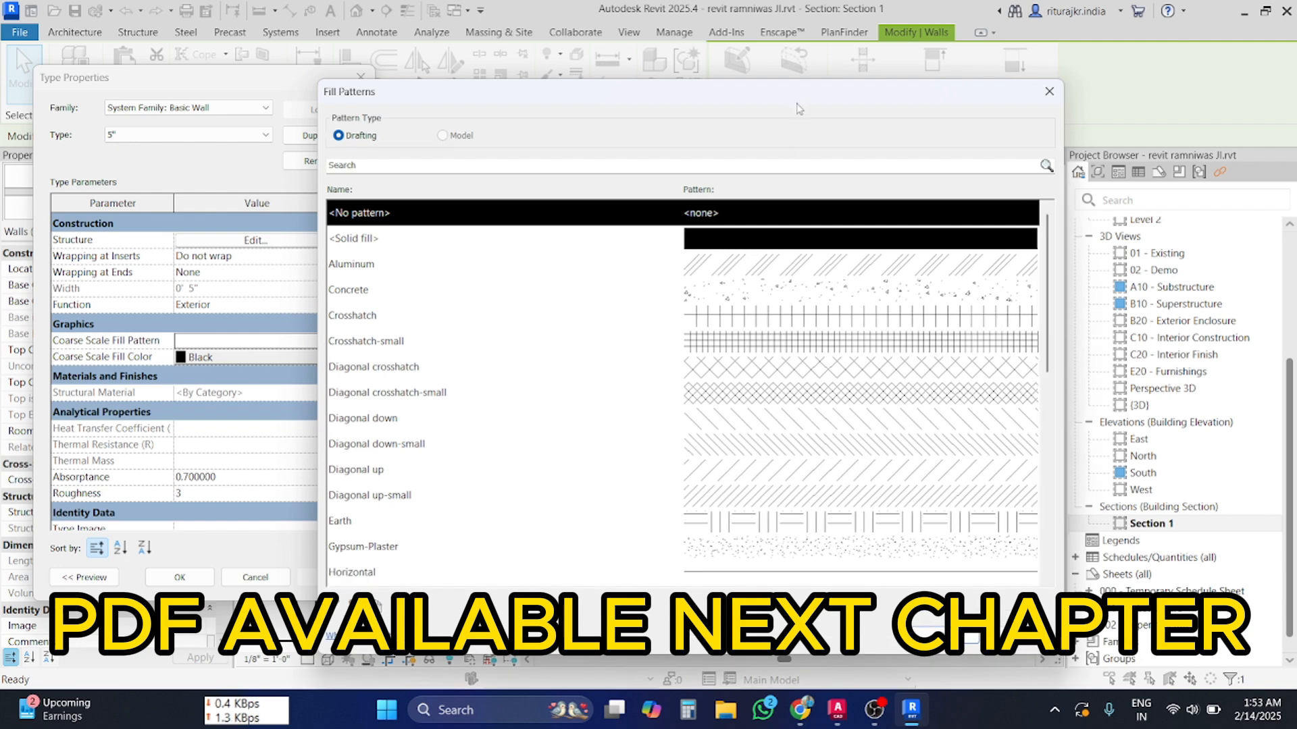
{"action": "left_click_drag", "start_coordinate": [800, 91], "coordinate": [653, 11]}
- Examine the drafting fill patterns, including Solid fill, Concrete, Crosshatch, Sand and Sand - Dense
{"action": "left_click", "coordinate": [204, 161]}
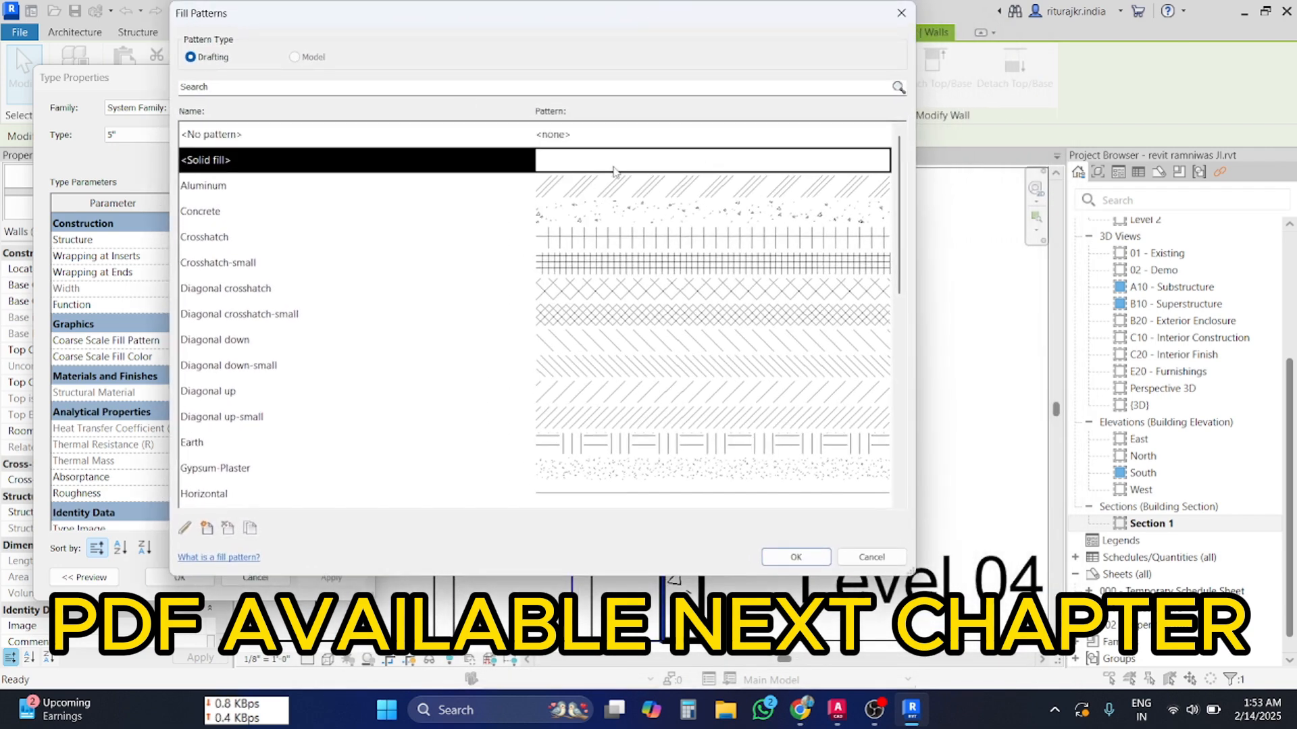
{"action": "left_click", "coordinate": [564, 215]}
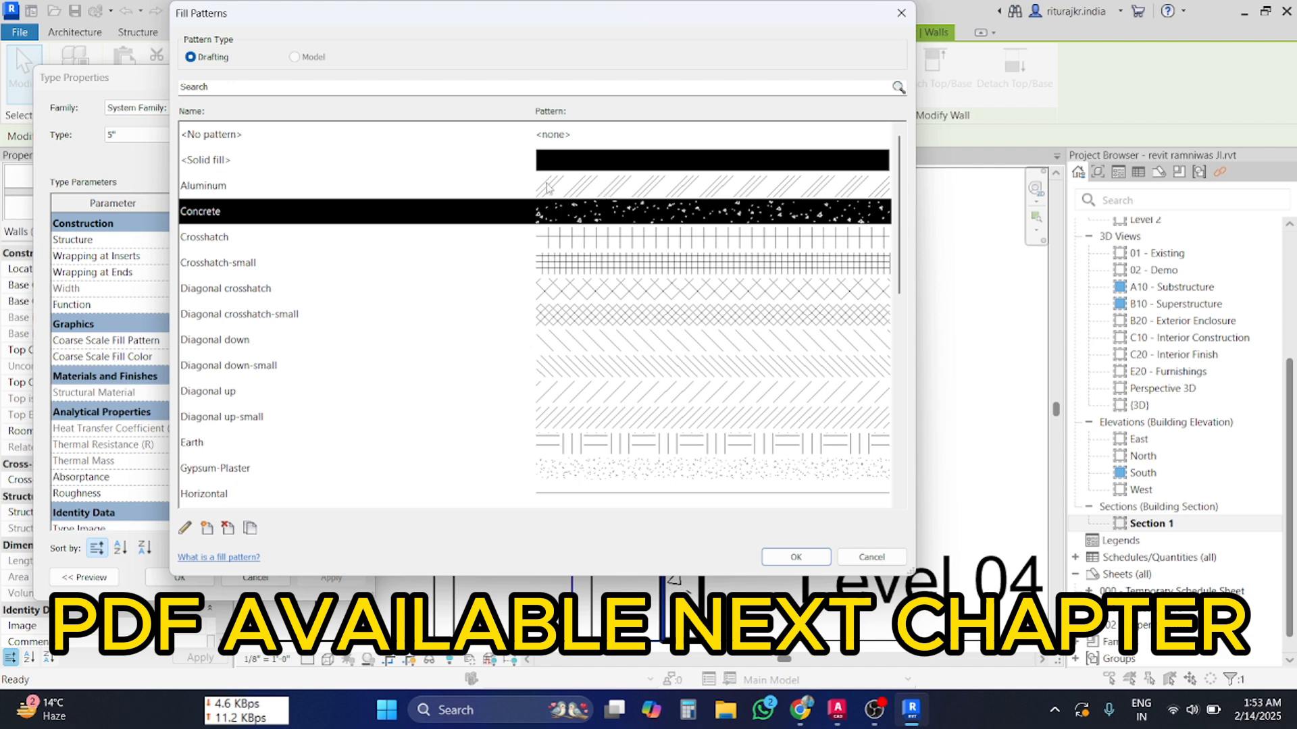
{"action": "left_click", "coordinate": [247, 237]}
{"action": "scroll", "coordinate": [255, 319], "scroll_direction": "down", "scroll_amount": 2}
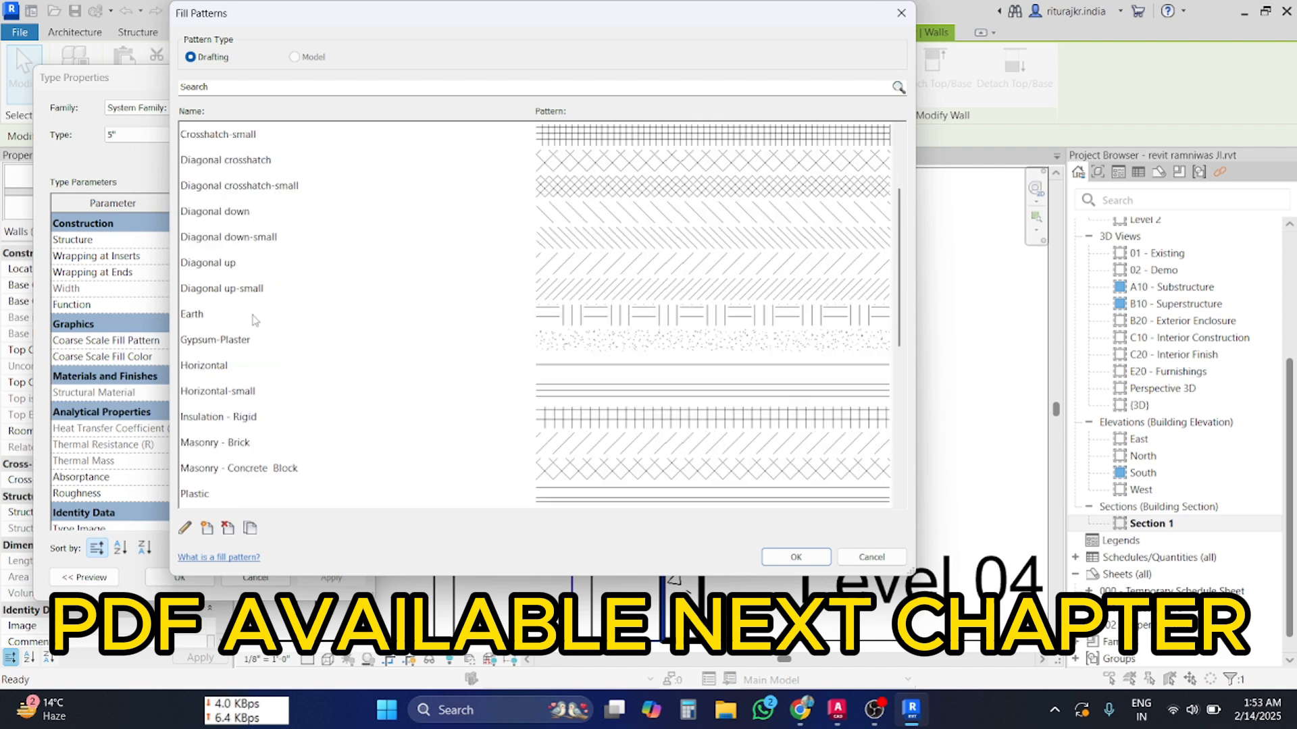
{"action": "scroll", "coordinate": [654, 421], "scroll_direction": "down", "scroll_amount": 2}
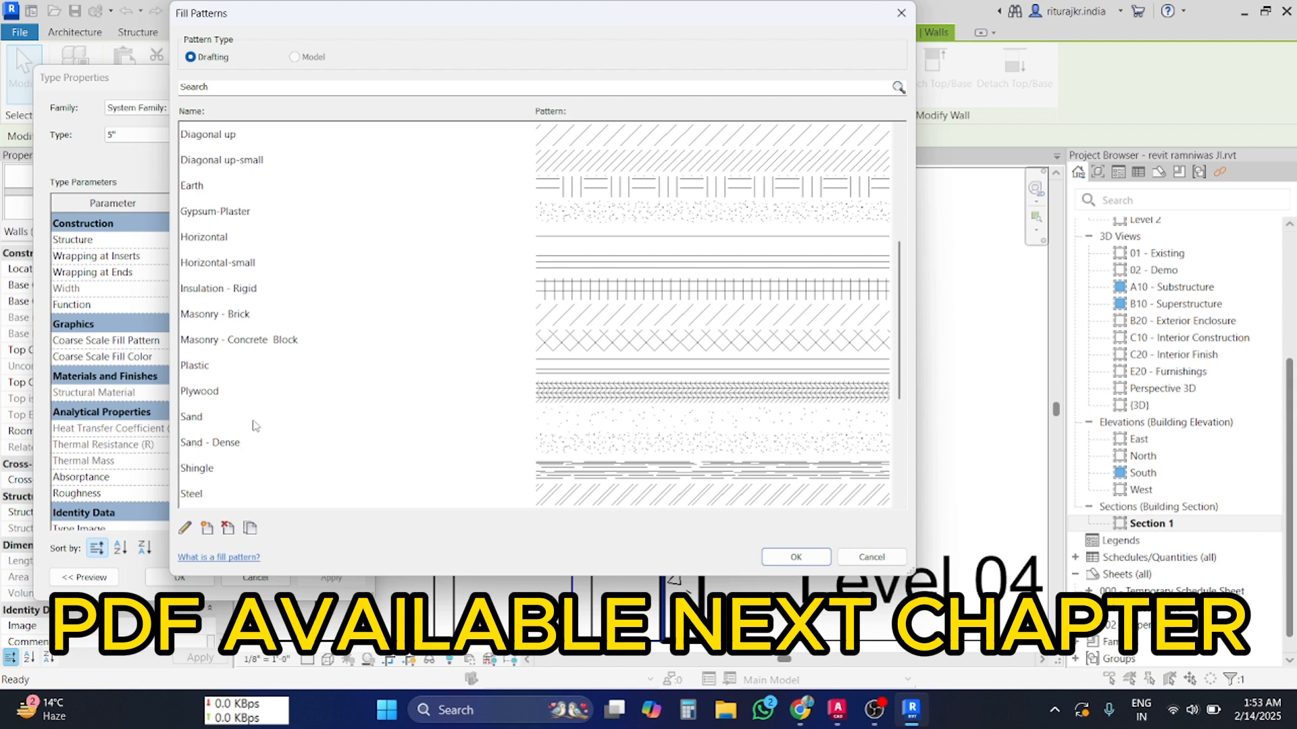
{"action": "left_click", "coordinate": [210, 421]}
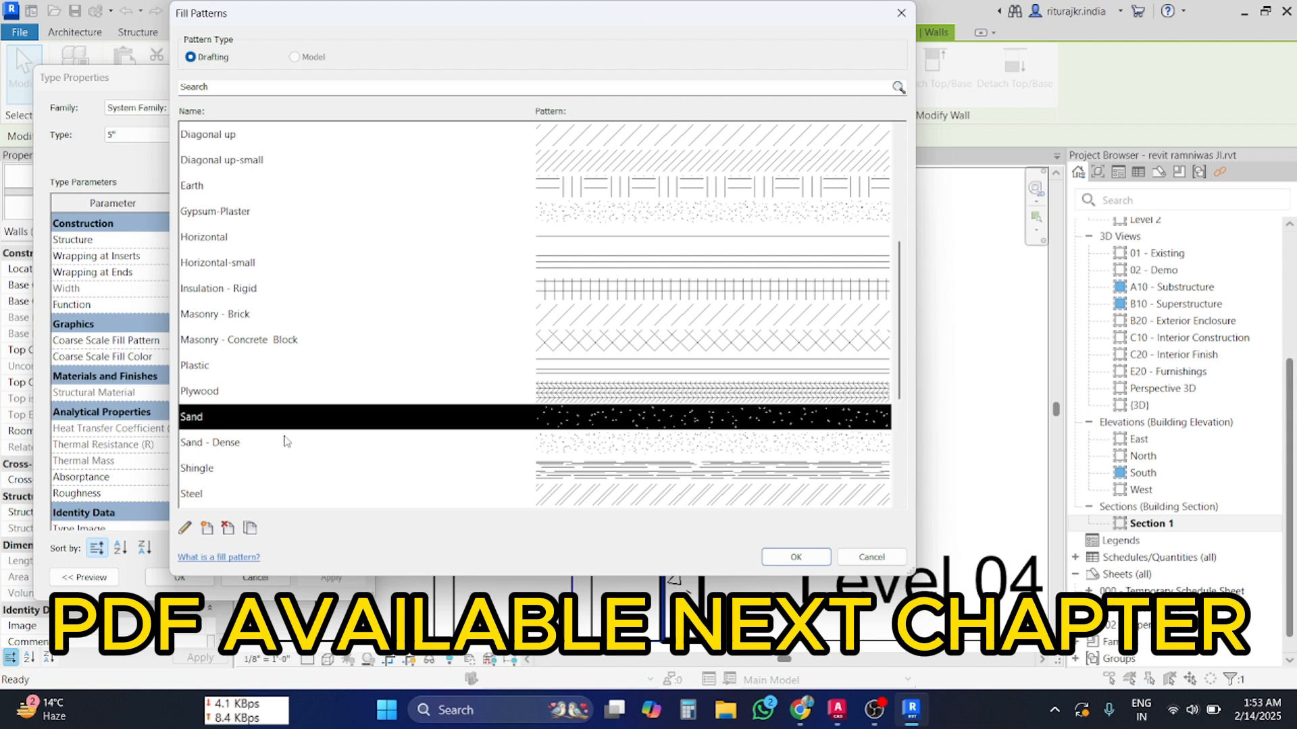
{"action": "left_click", "coordinate": [239, 445]}
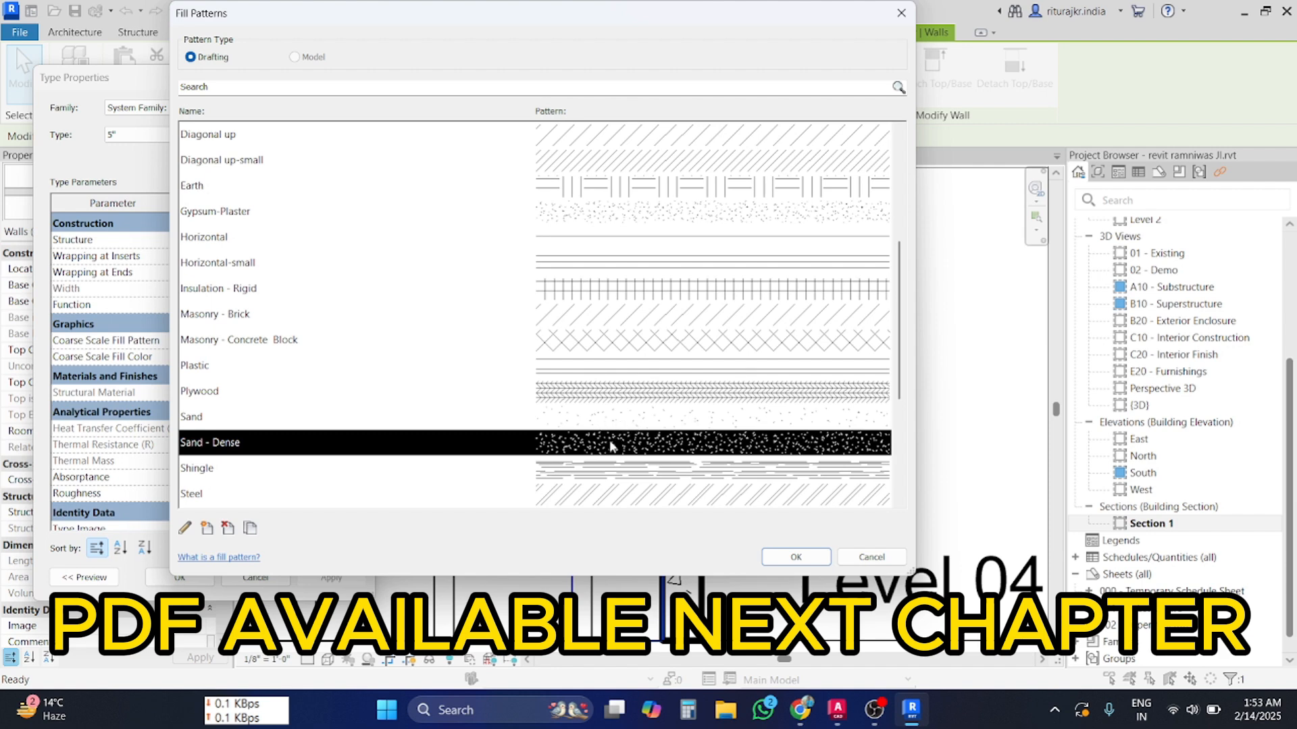
{"action": "scroll", "coordinate": [611, 453], "scroll_direction": "down", "scroll_amount": 2}
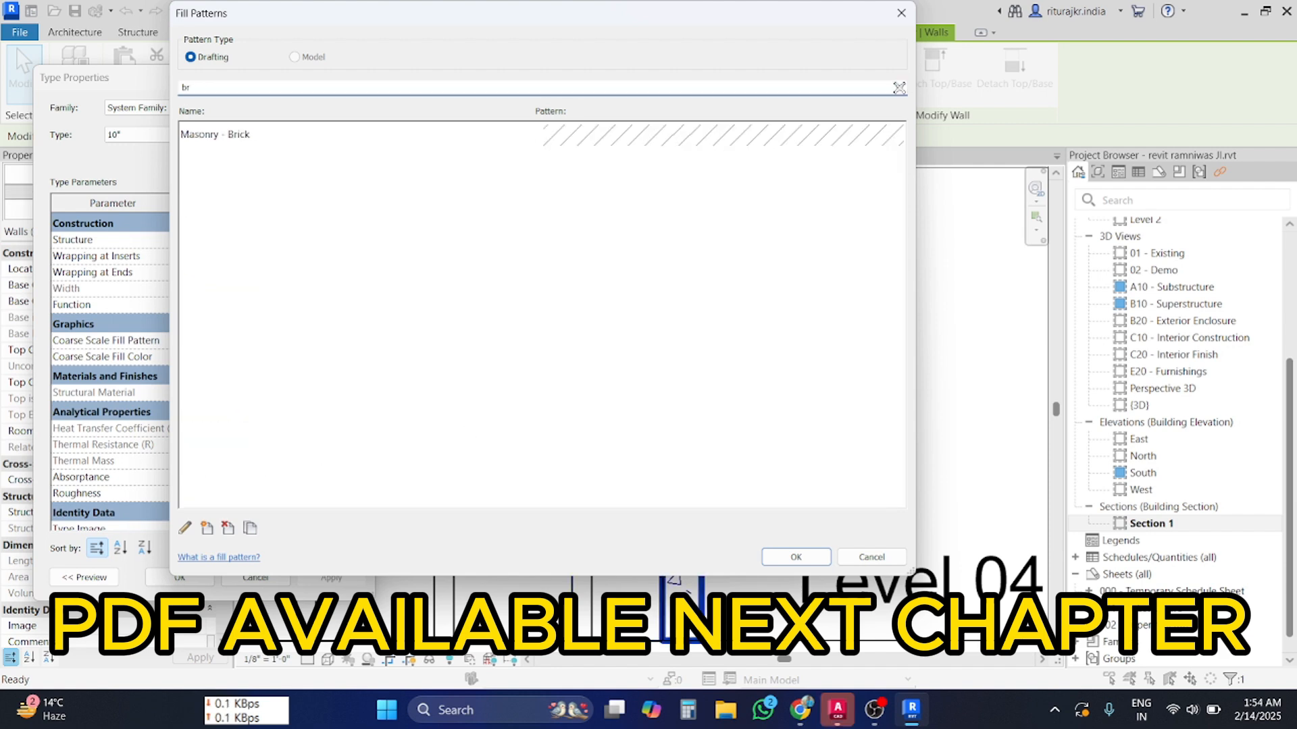
- Set the 10" wall type's coarse scale fill pattern to Masonry - Brick, apply it and check the cut exterior wall
{"action": "left_click", "coordinate": [403, 142]}
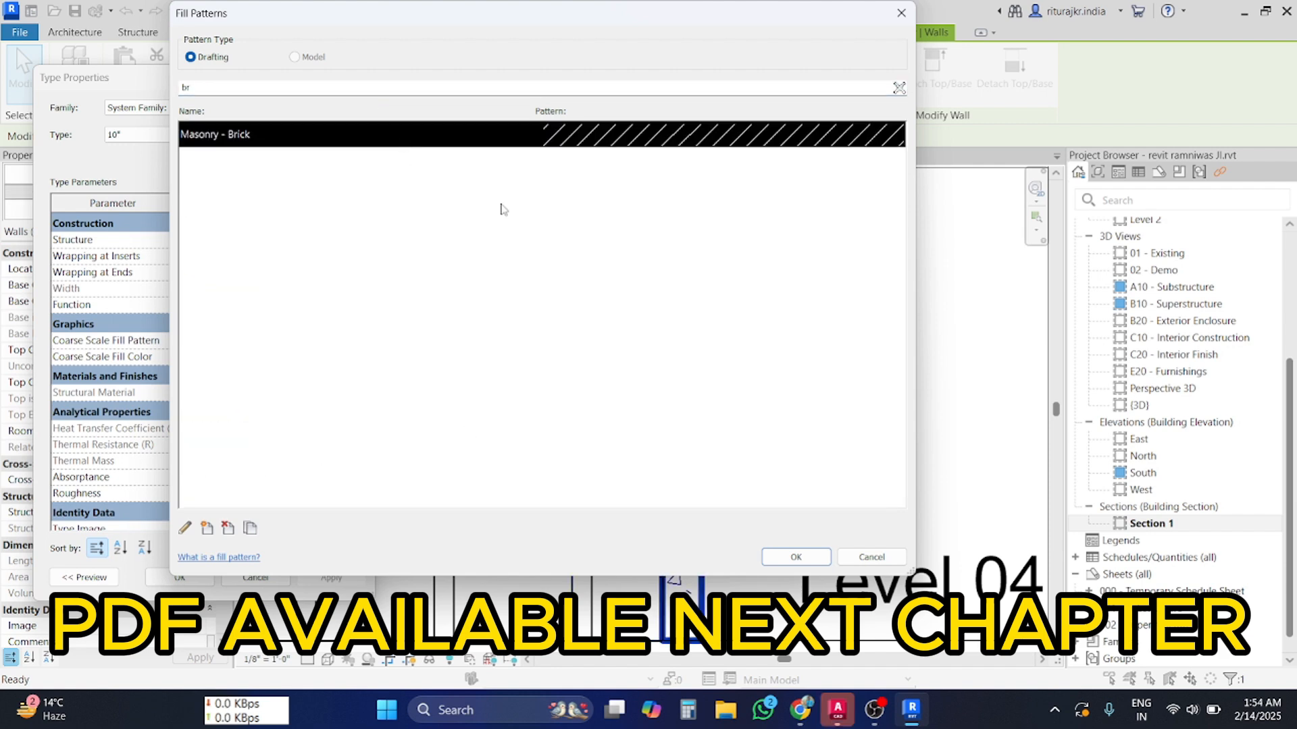
{"action": "left_click", "coordinate": [791, 559]}
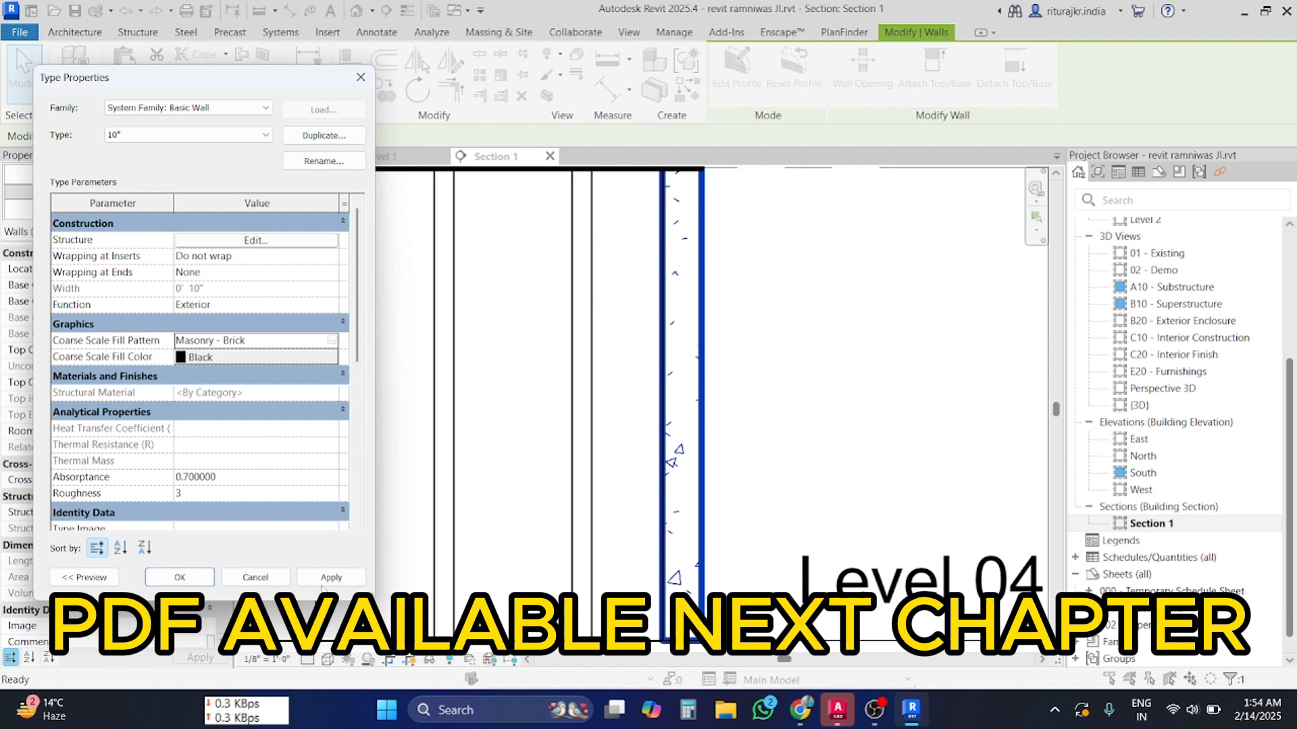
{"action": "left_click", "coordinate": [327, 580]}
{"action": "left_click", "coordinate": [180, 578]}
{"action": "scroll", "coordinate": [675, 459], "scroll_direction": "down", "scroll_amount": 2}
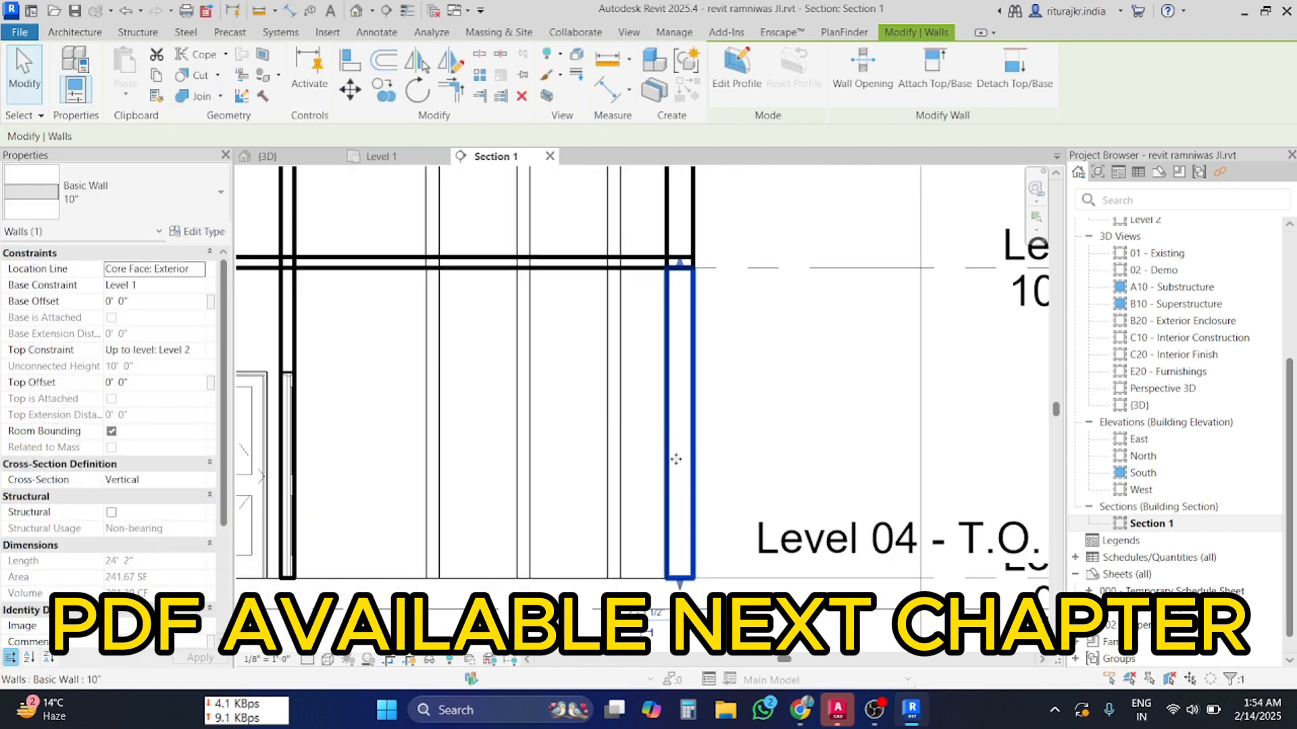
{"action": "scroll", "coordinate": [676, 459], "scroll_direction": "down", "scroll_amount": 2}
{"action": "scroll", "coordinate": [674, 453], "scroll_direction": "up", "scroll_amount": 3}
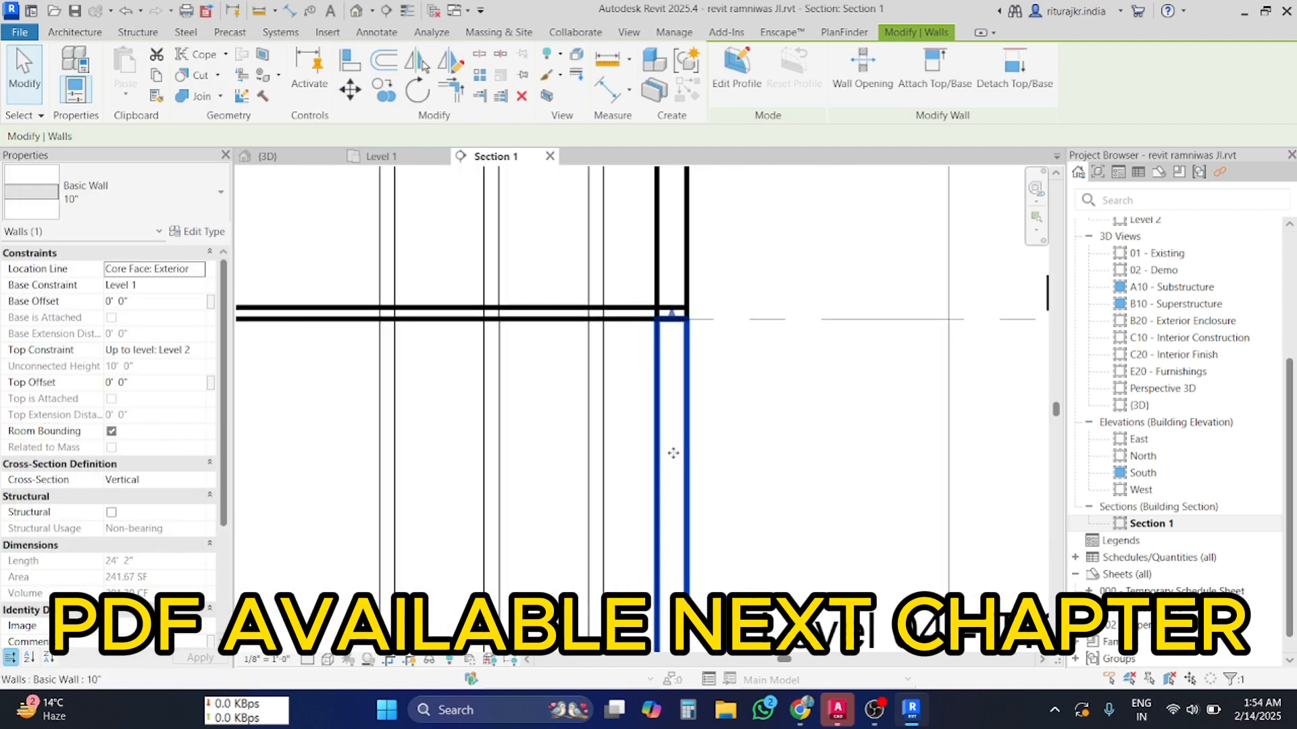
{"action": "scroll", "coordinate": [655, 503], "scroll_direction": "up", "scroll_amount": 1}
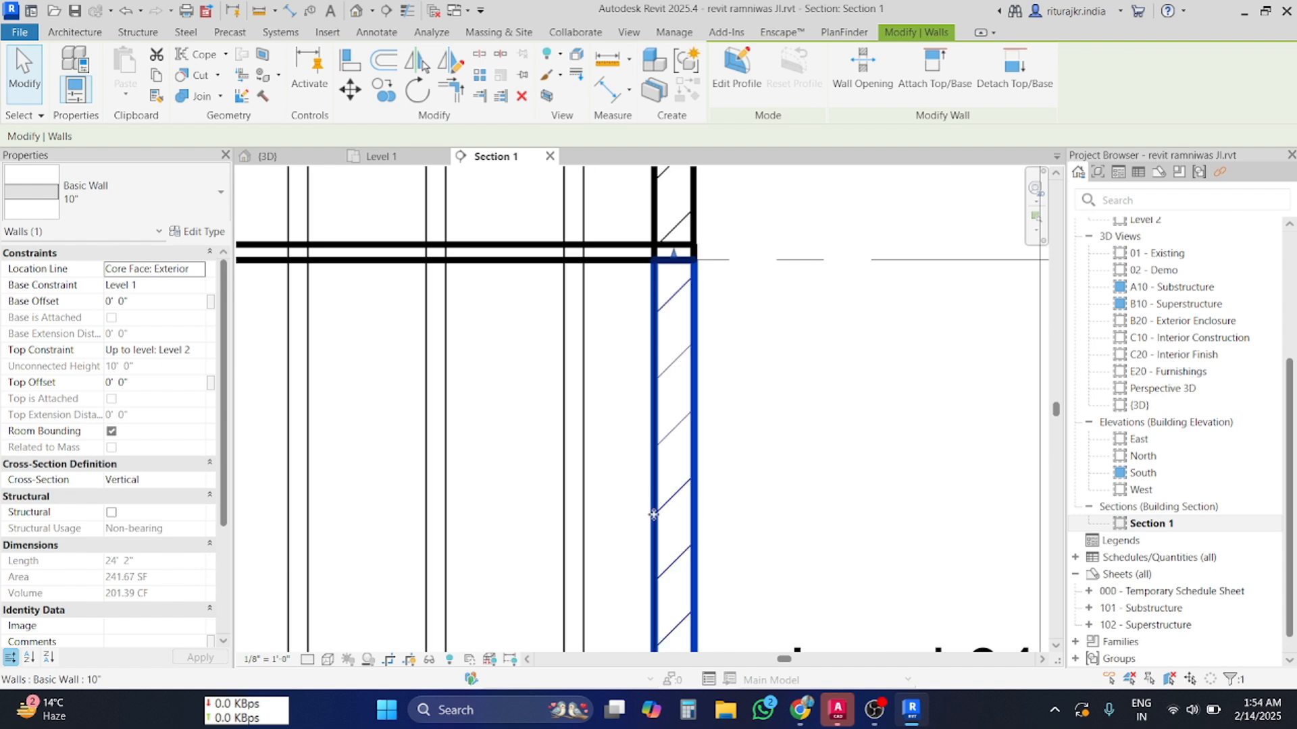
- Switch to AutoCAD, start a hatch near the plan's east exterior wall and open the full set of hatch patterns
{"action": "left_click", "coordinate": [836, 710]}
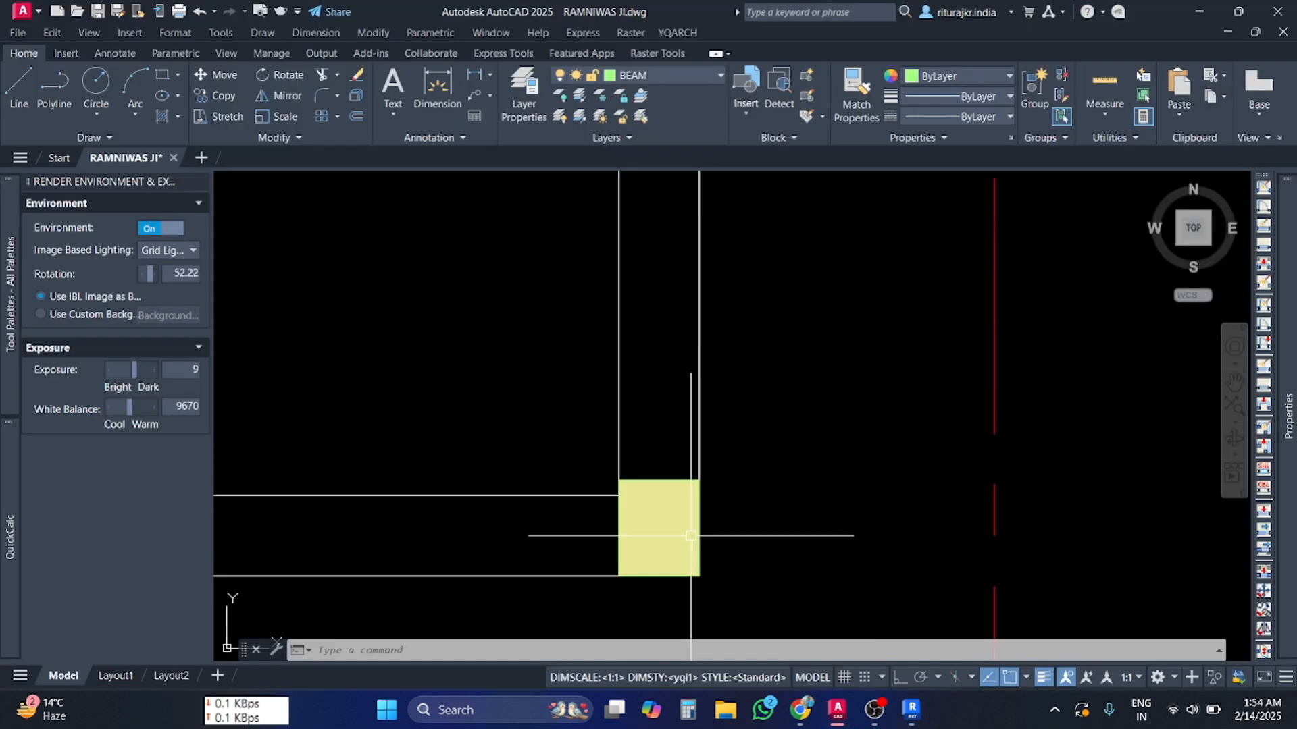
{"action": "scroll", "coordinate": [690, 536], "scroll_direction": "down", "scroll_amount": 5}
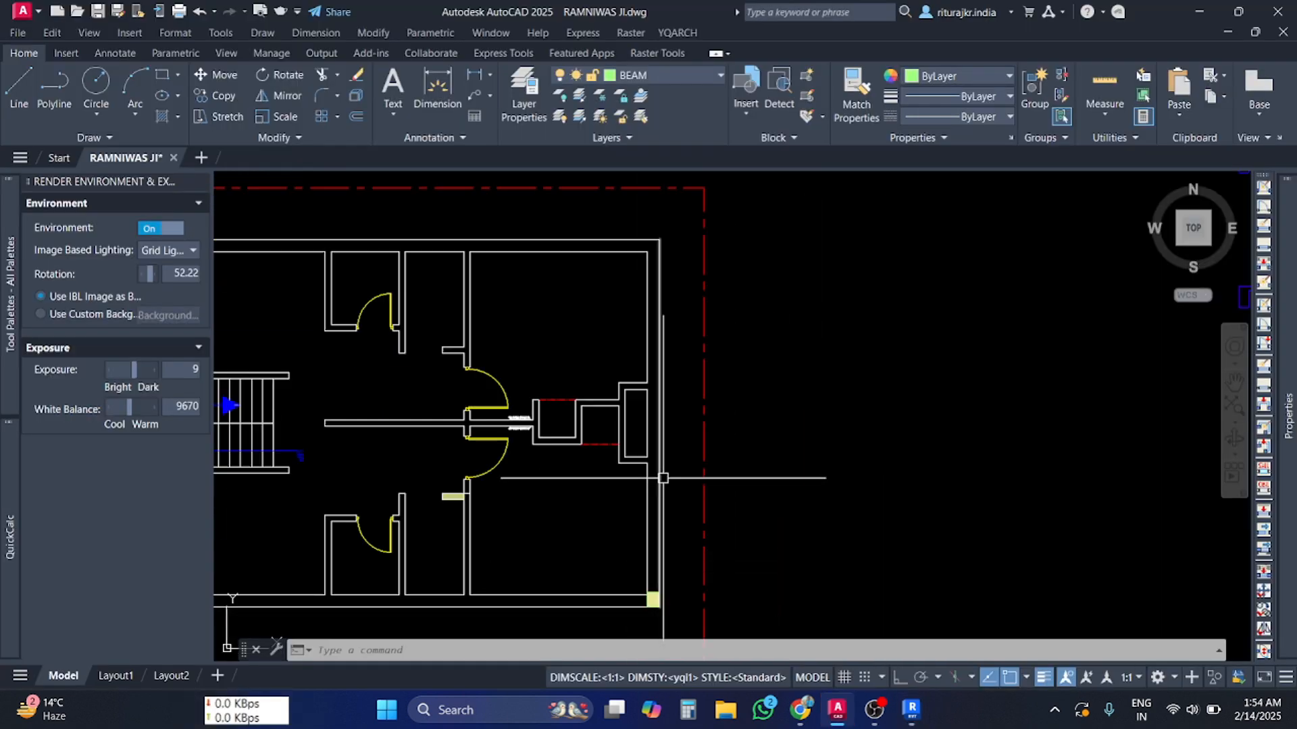
{"action": "scroll", "coordinate": [662, 477], "scroll_direction": "up", "scroll_amount": 1}
{"action": "type", "text": "h"}
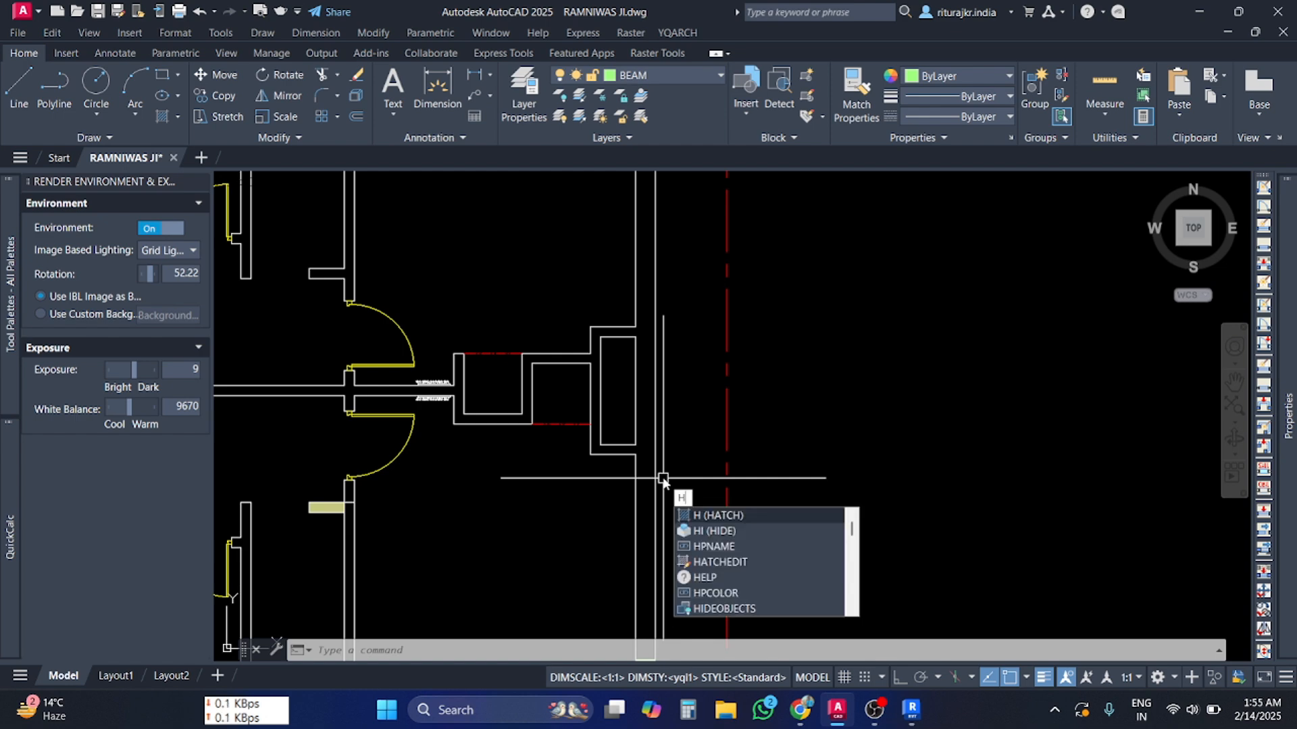
{"action": "key", "text": "Return"}
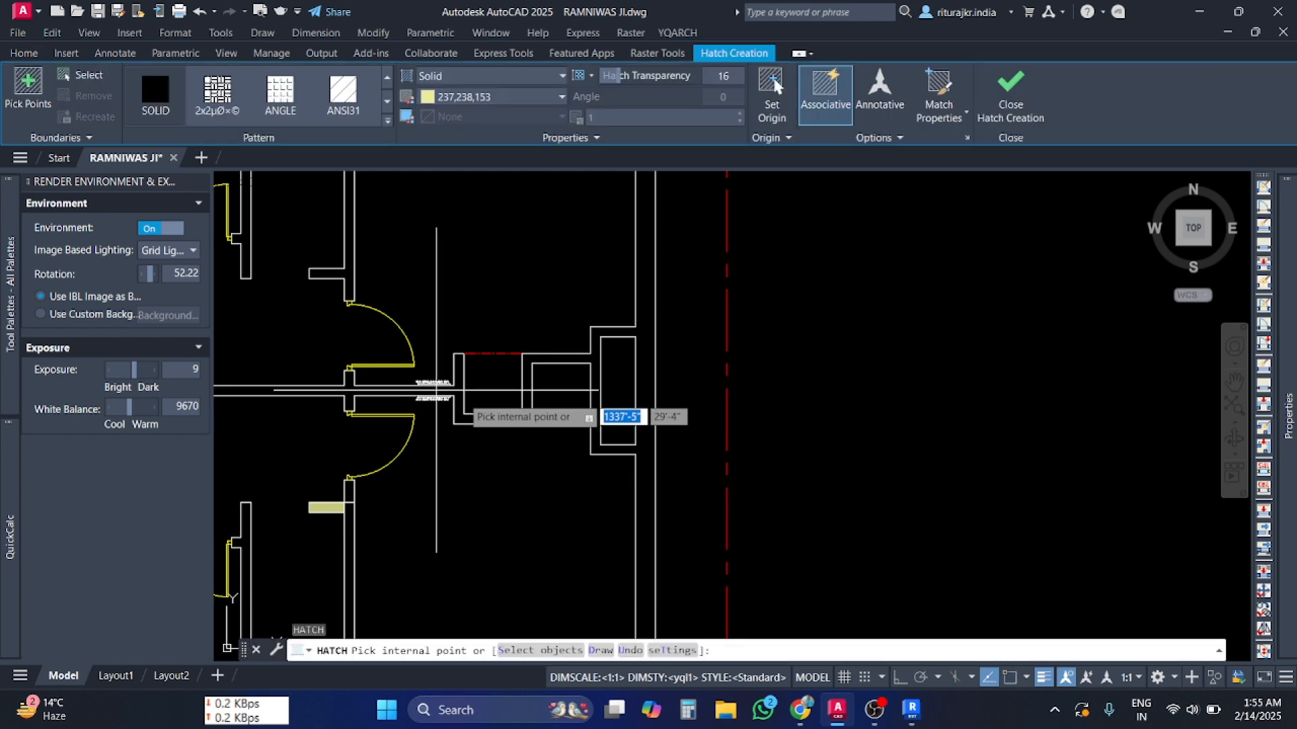
{"action": "left_click", "coordinate": [387, 120]}
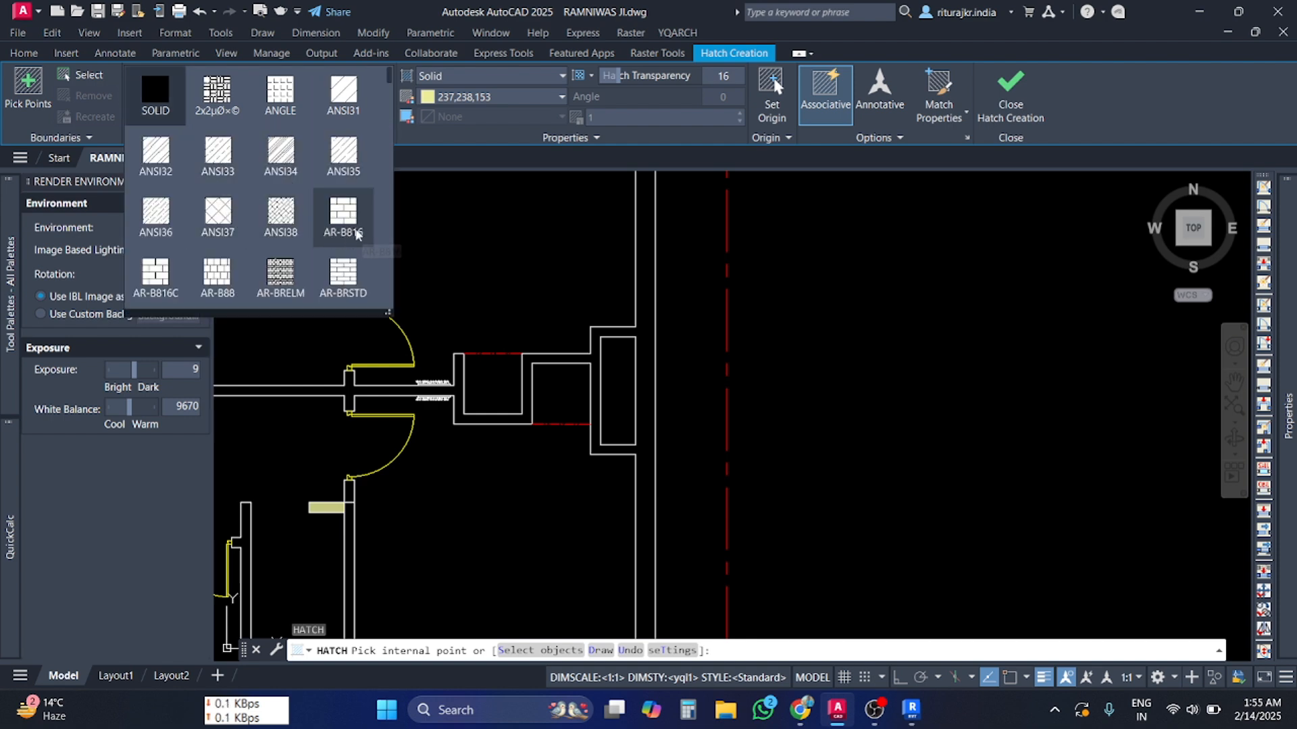
- Check the 10" wall's section in Revit, and return to the hatch pattern choices in AutoCAD
{"action": "left_click", "coordinate": [912, 709]}
{"action": "scroll", "coordinate": [693, 366], "scroll_direction": "up", "scroll_amount": 5}
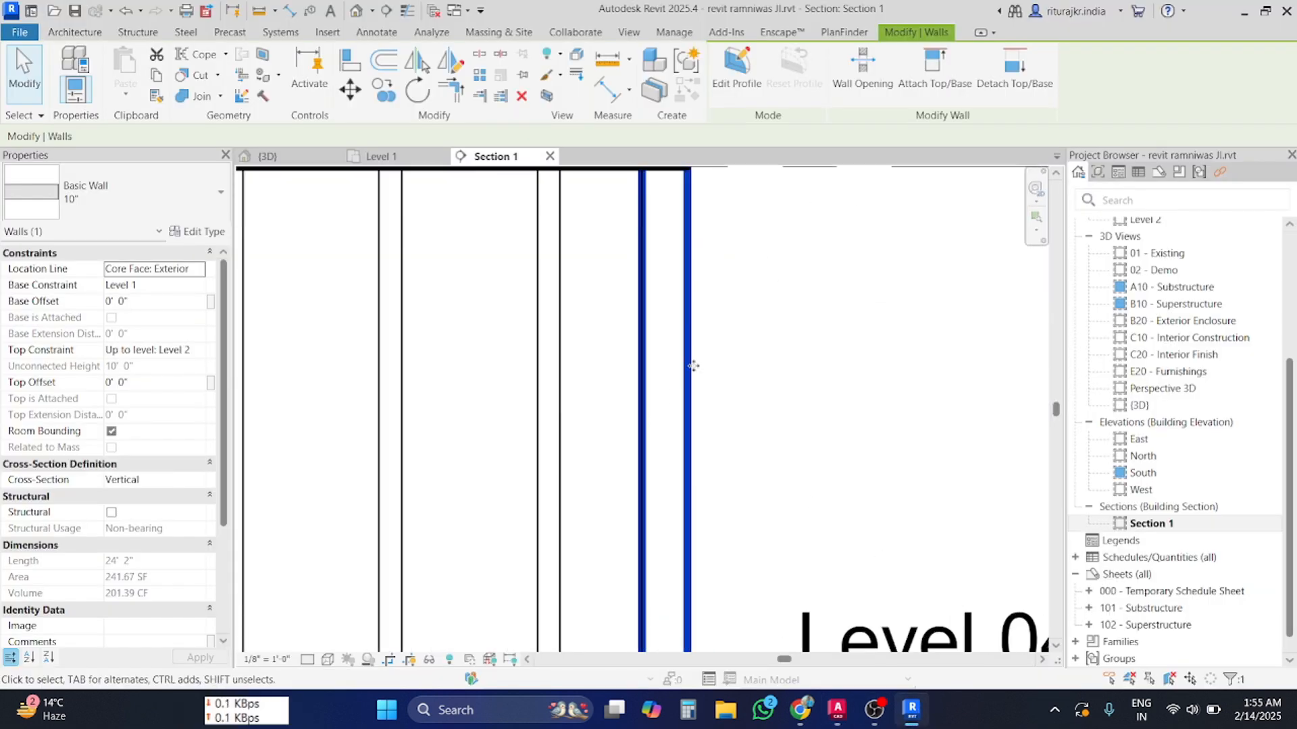
{"action": "left_click", "coordinate": [838, 709]}
{"action": "left_click", "coordinate": [390, 127]}
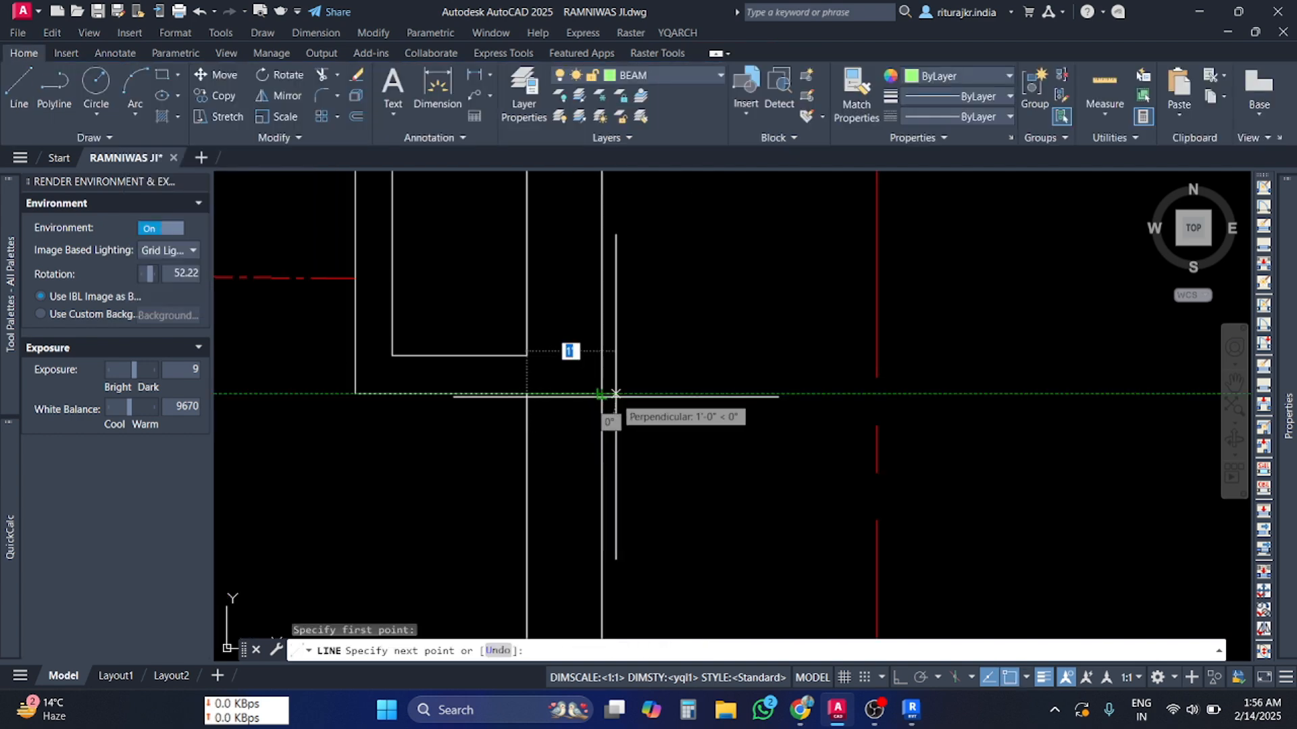
- Draw a 10" closing line across the east exterior wall, level with the lower edge of the adjoining shaft
{"action": "left_click", "coordinate": [615, 393]}
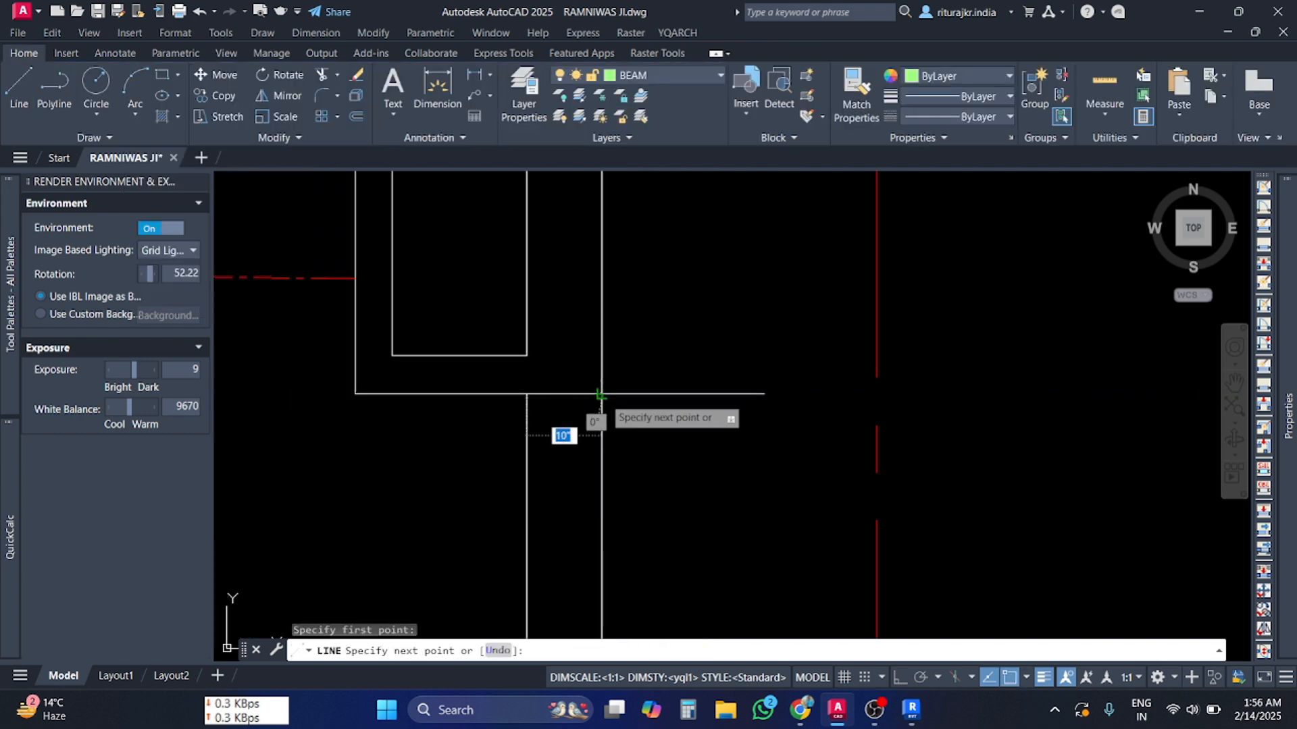
{"action": "key", "text": "Escape"}
{"action": "key", "text": "Escape"}
{"action": "key", "text": "Escape"}
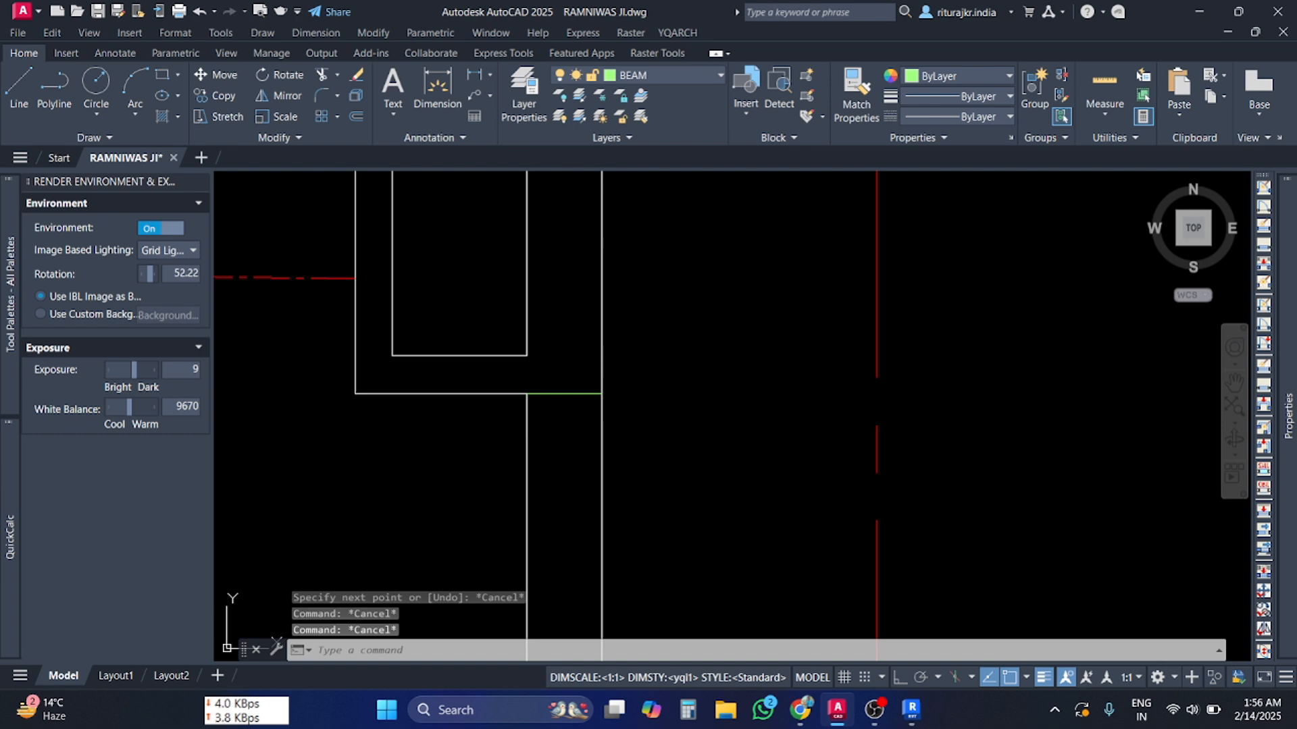
- Hatch the east exterior wall between the closing line and the solid-filled corner rectangle with ANSI31 at scale 1
{"action": "type", "text": "h"}
{"action": "key", "text": "Return"}
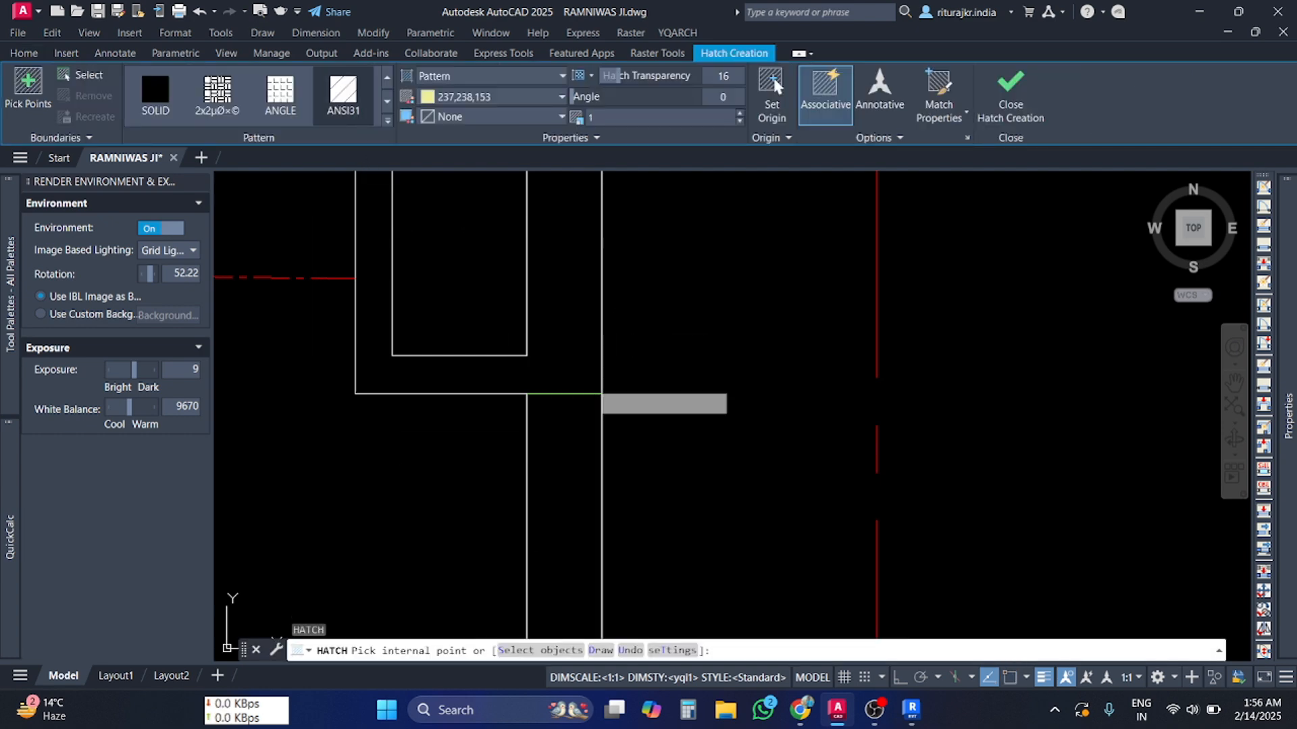
{"action": "scroll", "coordinate": [584, 460], "scroll_direction": "down", "scroll_amount": 4}
{"action": "scroll", "coordinate": [567, 473], "scroll_direction": "up", "scroll_amount": 4}
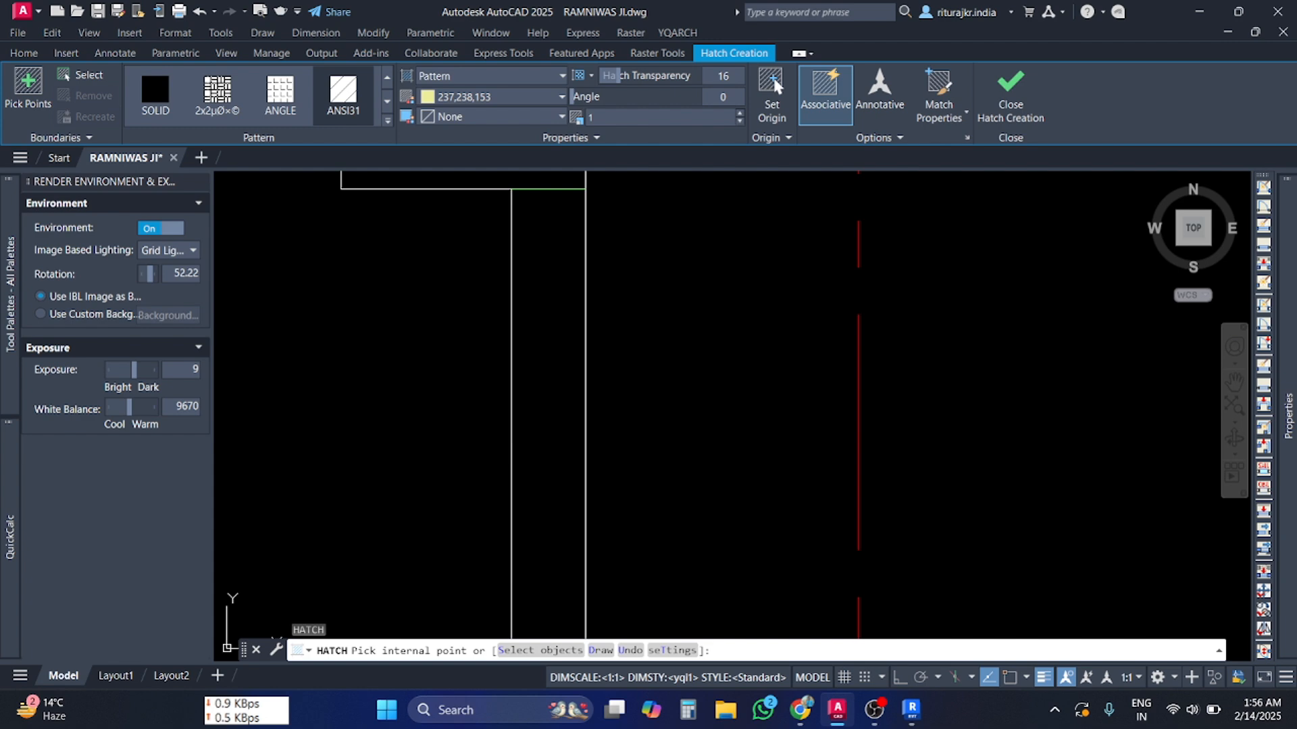
{"action": "left_click", "coordinate": [571, 531]}
{"action": "middle_click_drag", "start_coordinate": [571, 531], "coordinate": [573, 389]}
{"action": "scroll", "coordinate": [578, 397], "scroll_direction": "down", "scroll_amount": 6}
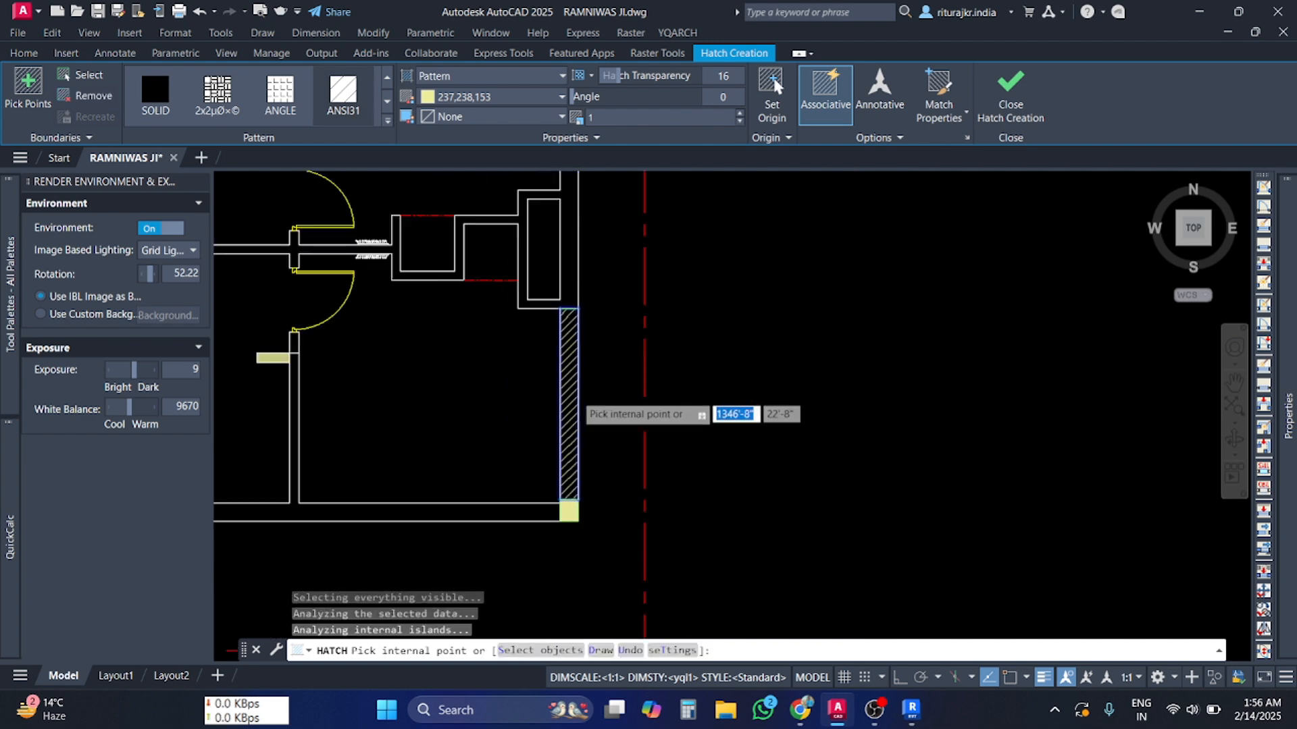
{"action": "scroll", "coordinate": [583, 430], "scroll_direction": "up", "scroll_amount": 5}
{"action": "key", "text": "Escape"}
{"action": "key", "text": "Escape"}
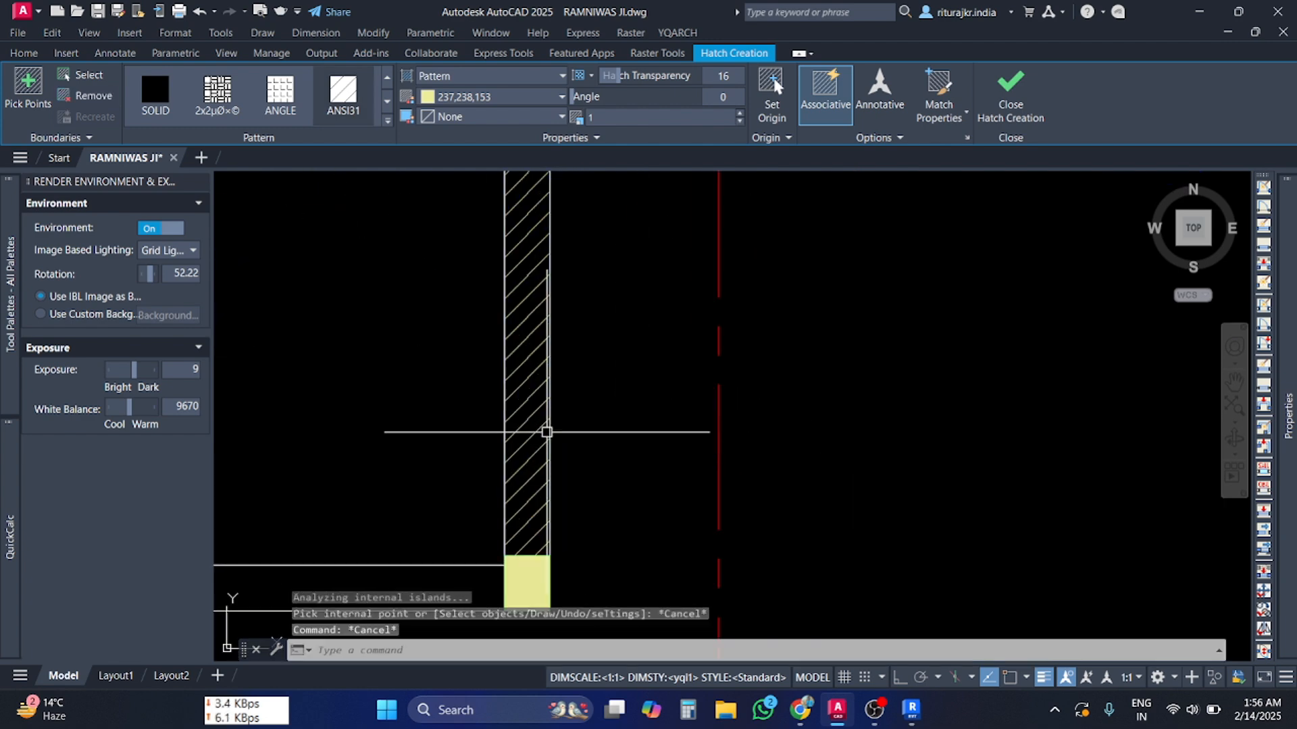
- Select the east wall's diagonal hatch and examine its line pattern up close
{"action": "scroll", "coordinate": [533, 486], "scroll_direction": "up", "scroll_amount": 3}
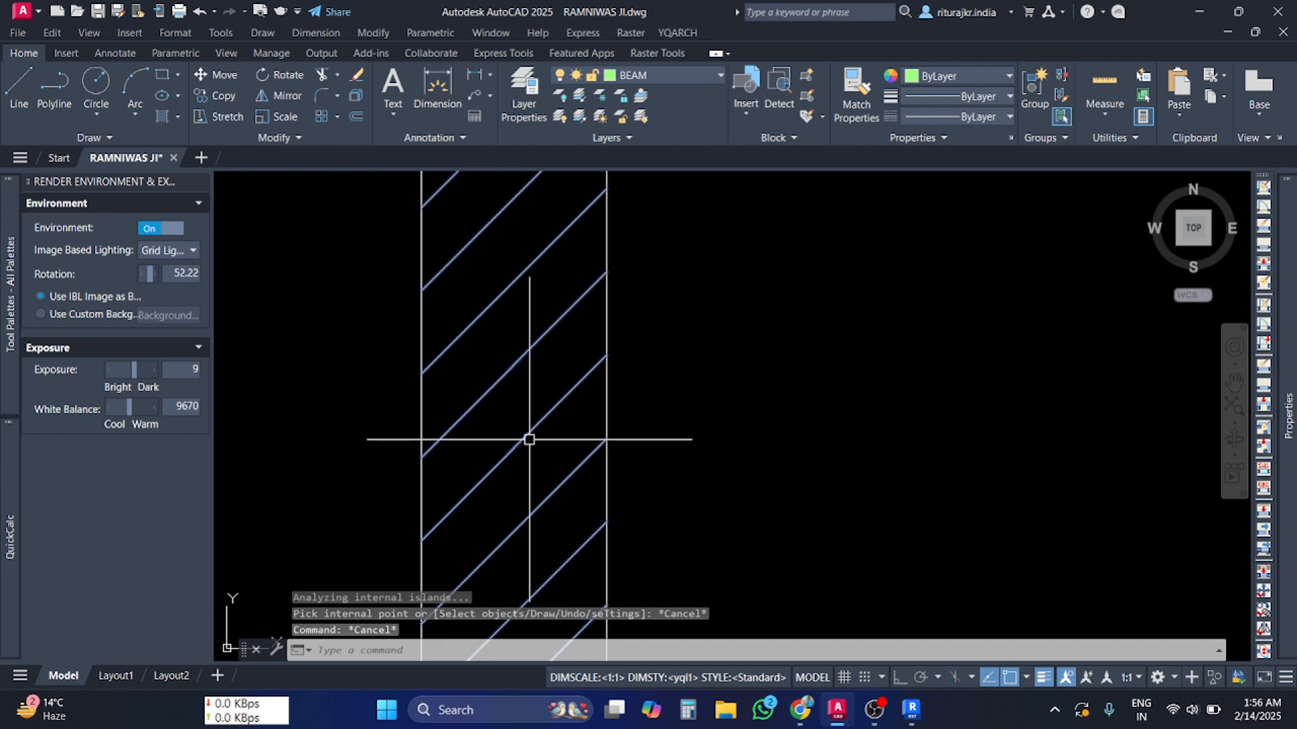
{"action": "left_click", "coordinate": [529, 439]}
{"action": "scroll", "coordinate": [529, 440], "scroll_direction": "down", "scroll_amount": 6}
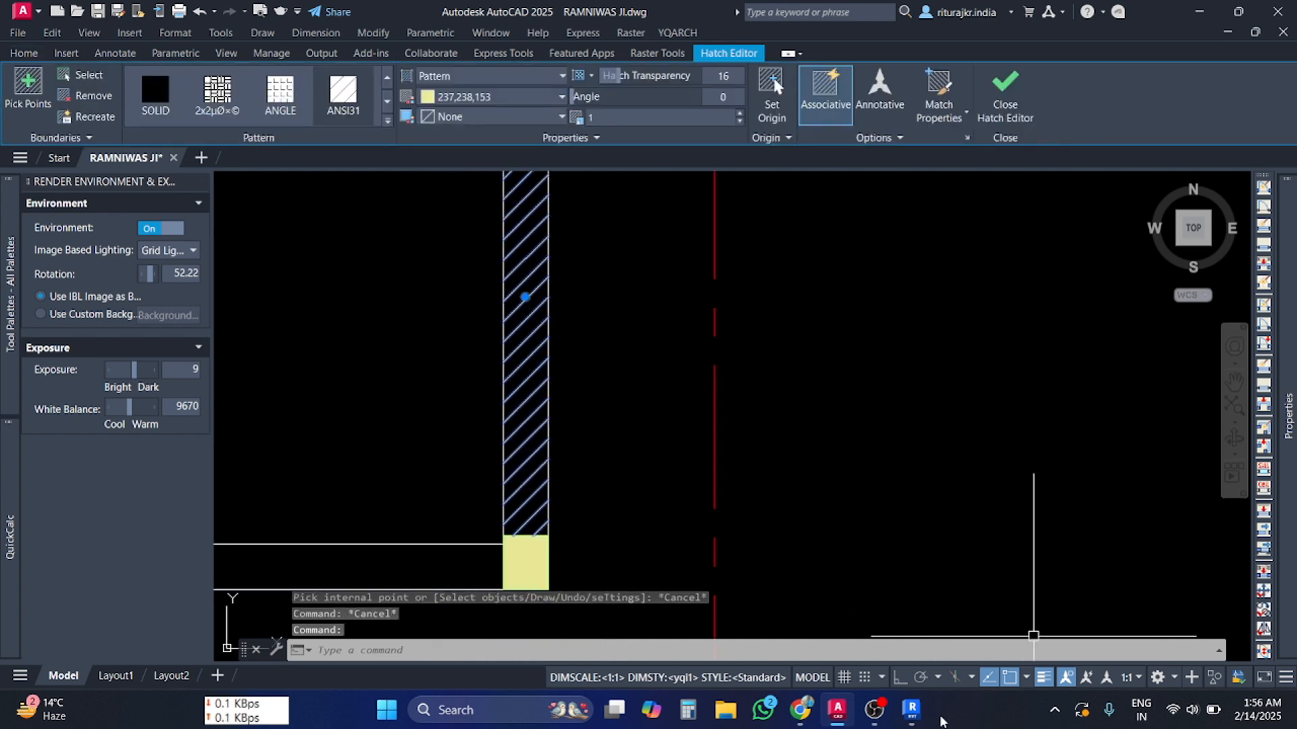
- Switch to Revit, open the project's fill pattern settings and search the drafting patterns for "bri"
{"action": "left_click", "coordinate": [911, 709]}
{"action": "scroll", "coordinate": [718, 469], "scroll_direction": "down", "scroll_amount": 2}
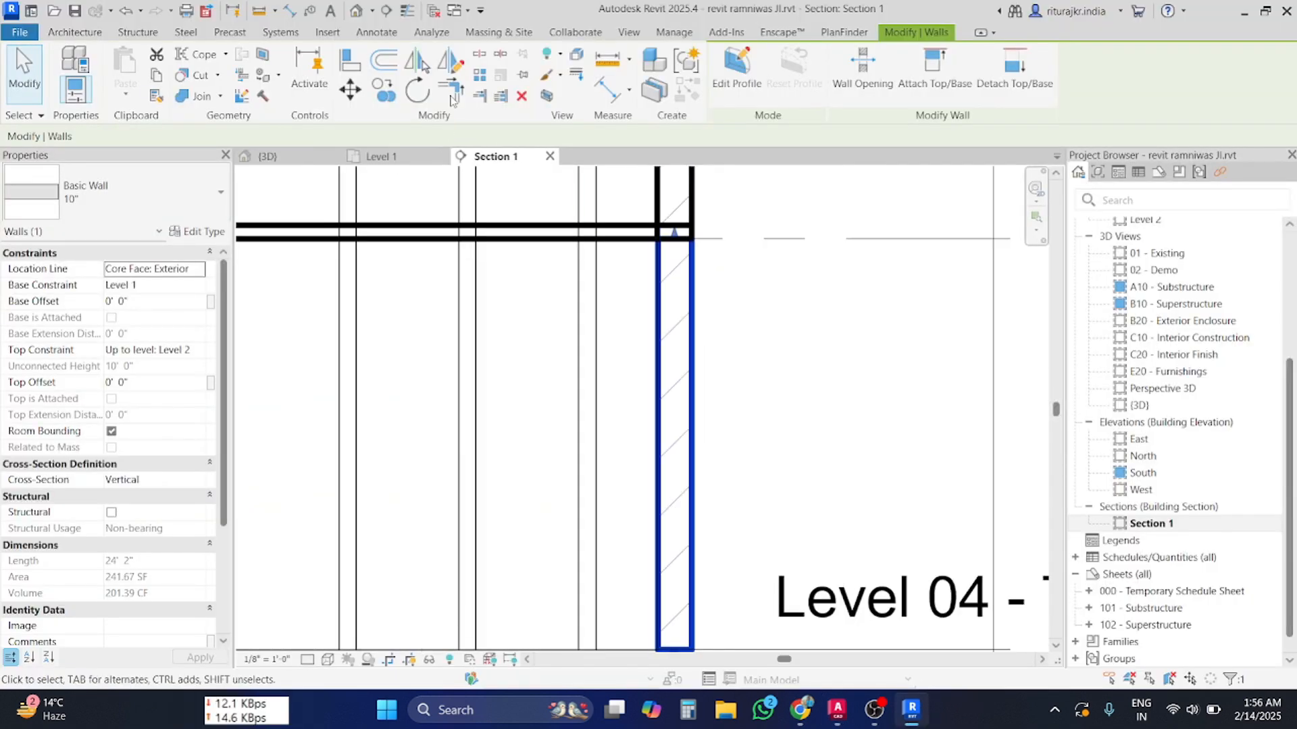
{"action": "left_click", "coordinate": [674, 32]}
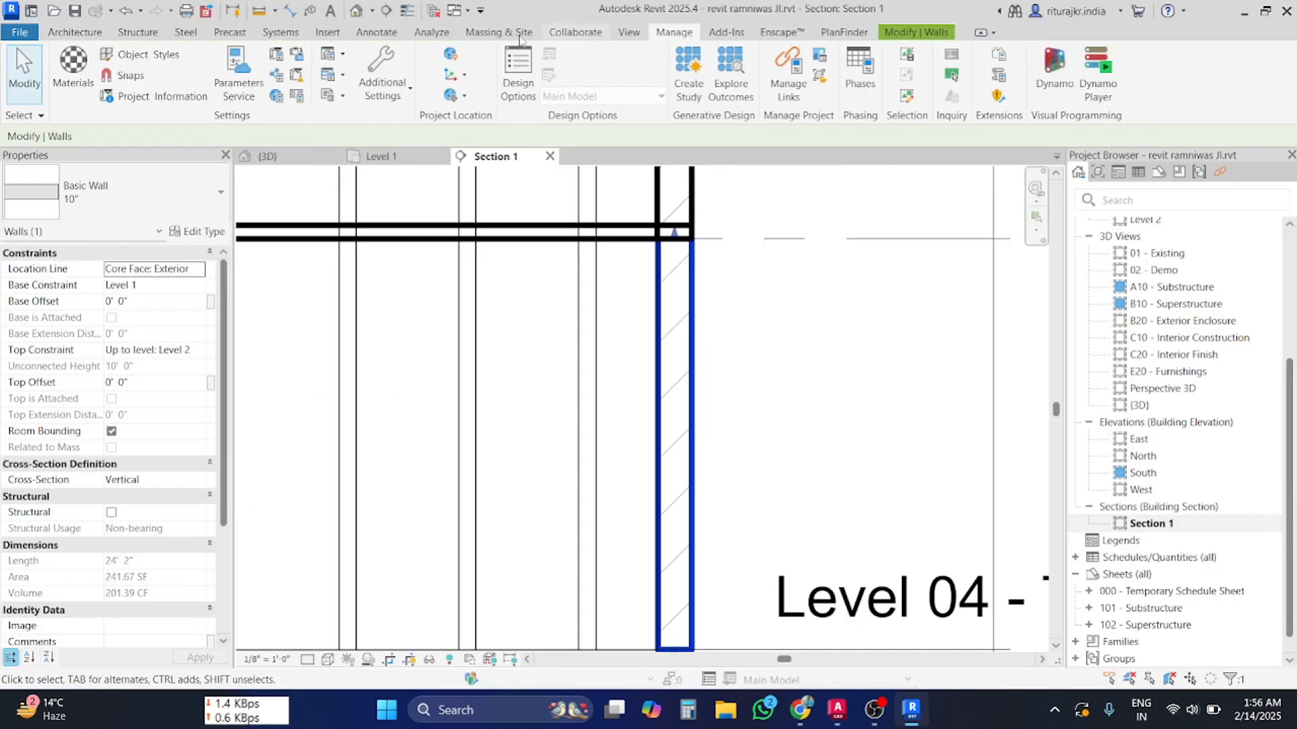
{"action": "left_click", "coordinate": [382, 85]}
{"action": "left_click", "coordinate": [451, 266]}
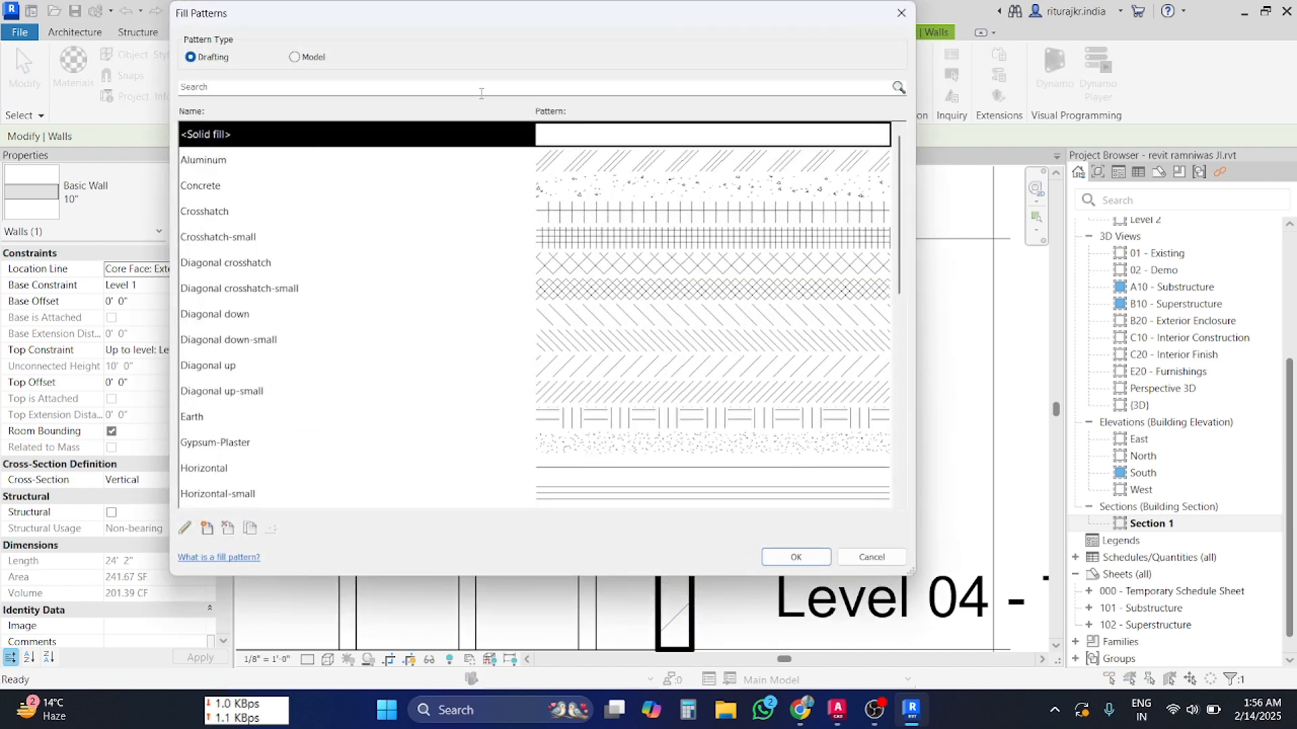
{"action": "left_click", "coordinate": [473, 87]}
{"action": "type", "text": "bri"}
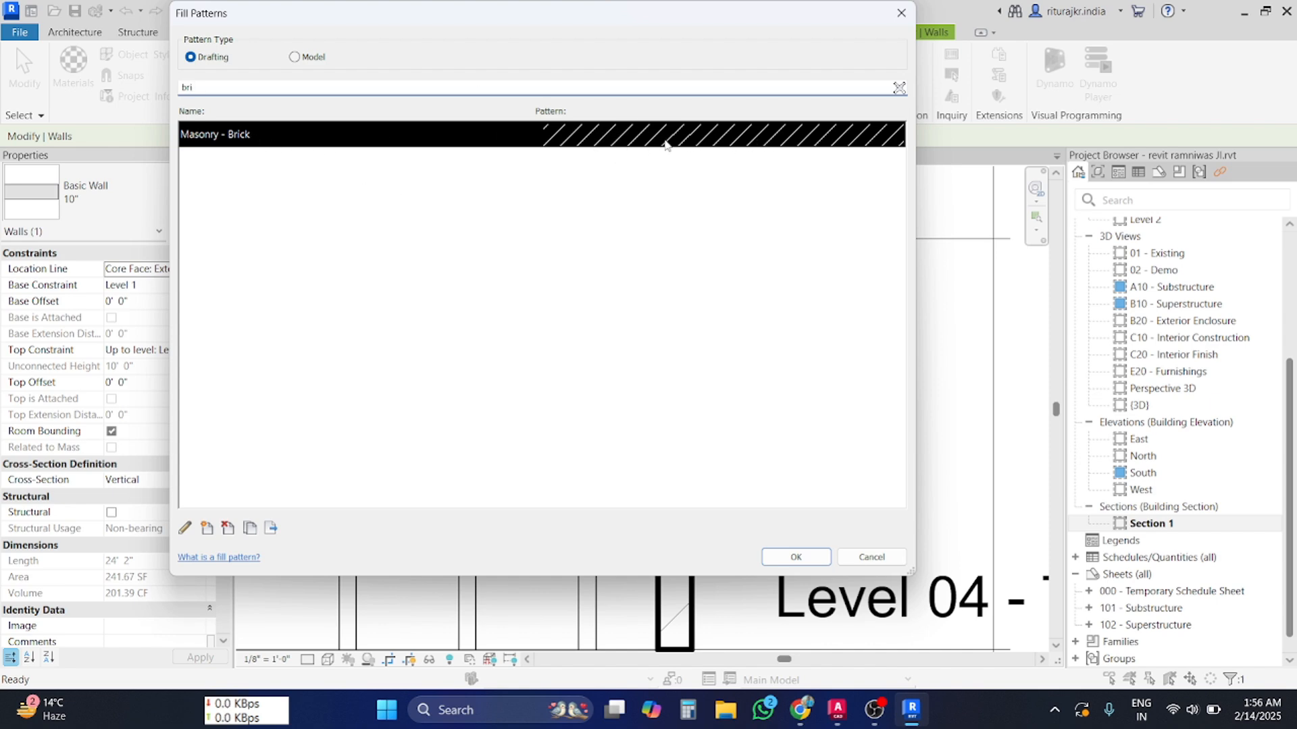
- Close the fill pattern settings, switch back to AutoCAD and examine the east wall's diagonal hatch along its length
{"action": "left_click", "coordinate": [901, 13]}
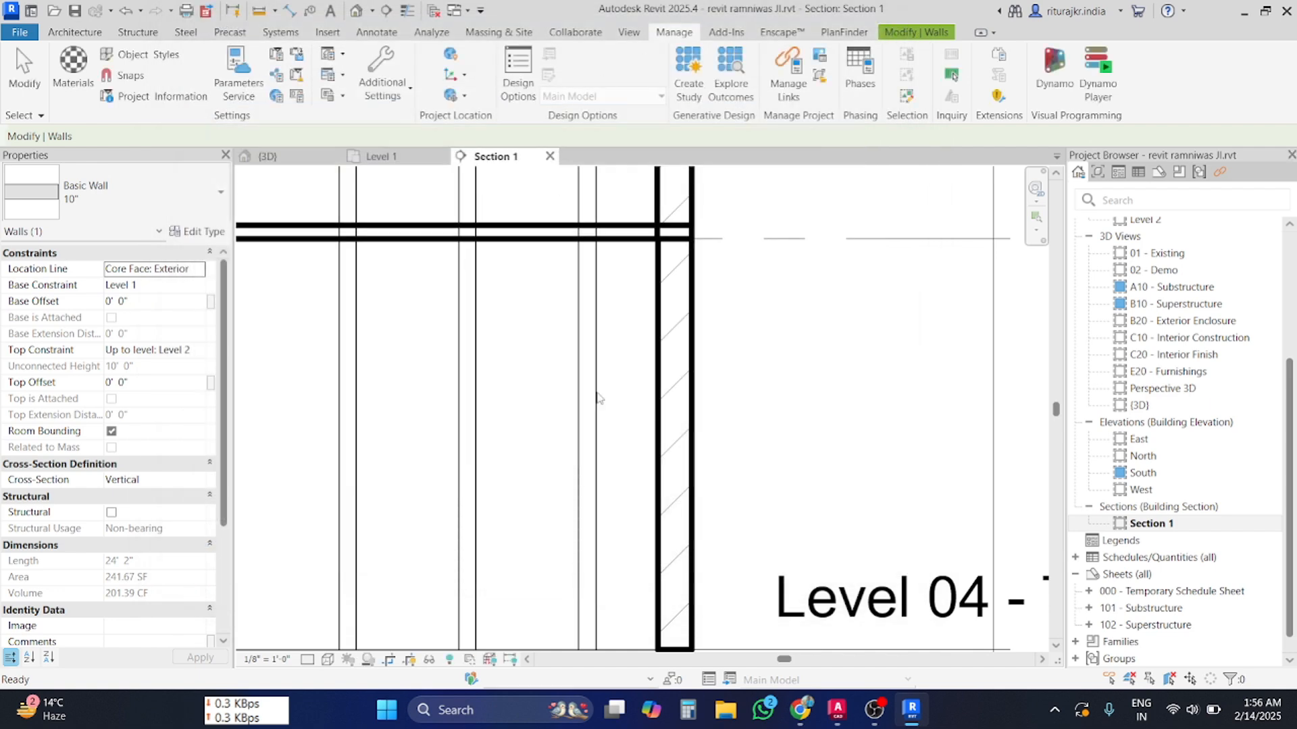
{"action": "left_click", "coordinate": [836, 709]}
{"action": "scroll", "coordinate": [603, 449], "scroll_direction": "down", "scroll_amount": 5}
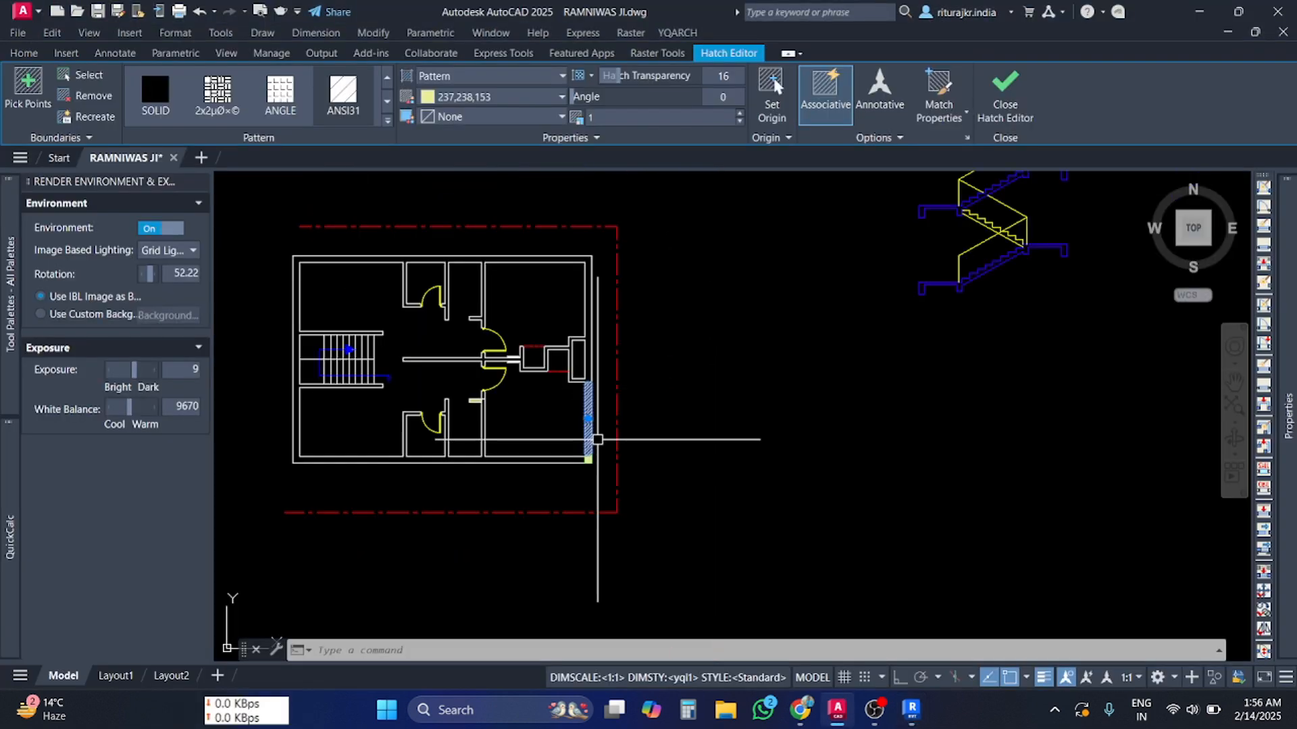
{"action": "scroll", "coordinate": [545, 420], "scroll_direction": "up", "scroll_amount": 3}
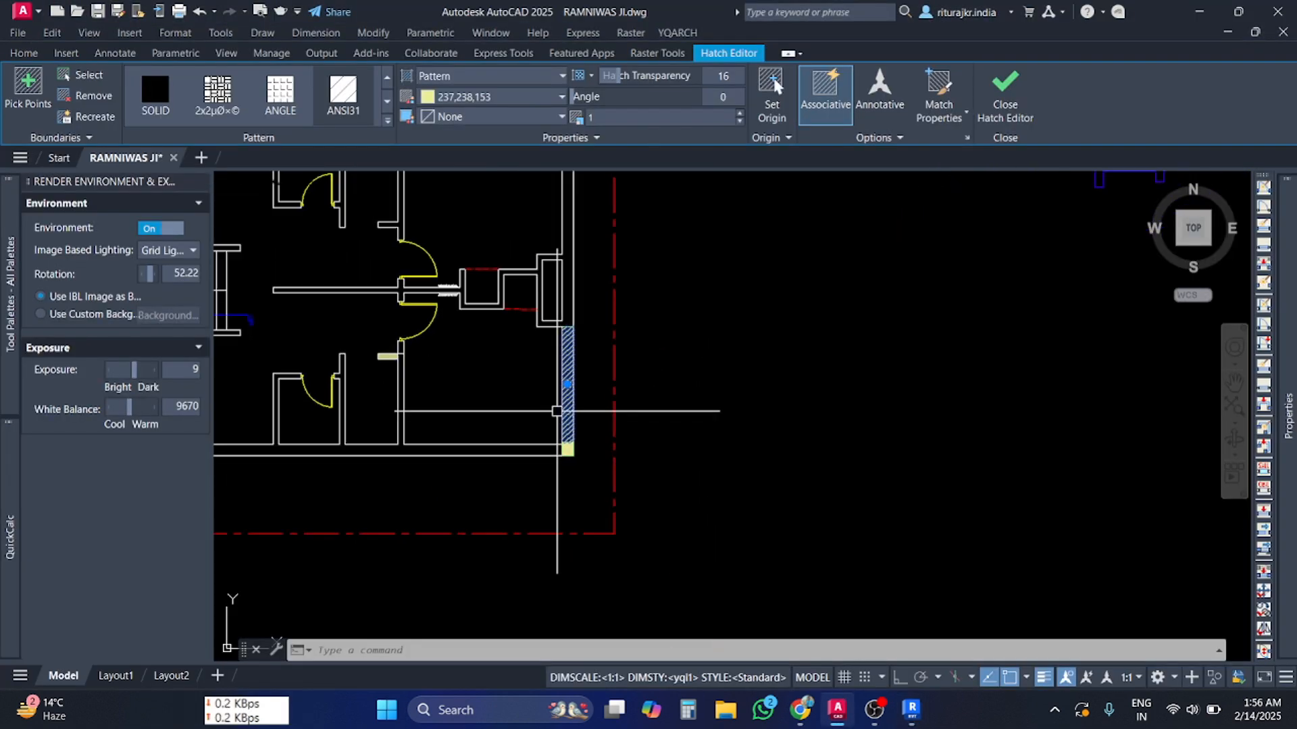
{"action": "scroll", "coordinate": [549, 446], "scroll_direction": "up", "scroll_amount": 5}
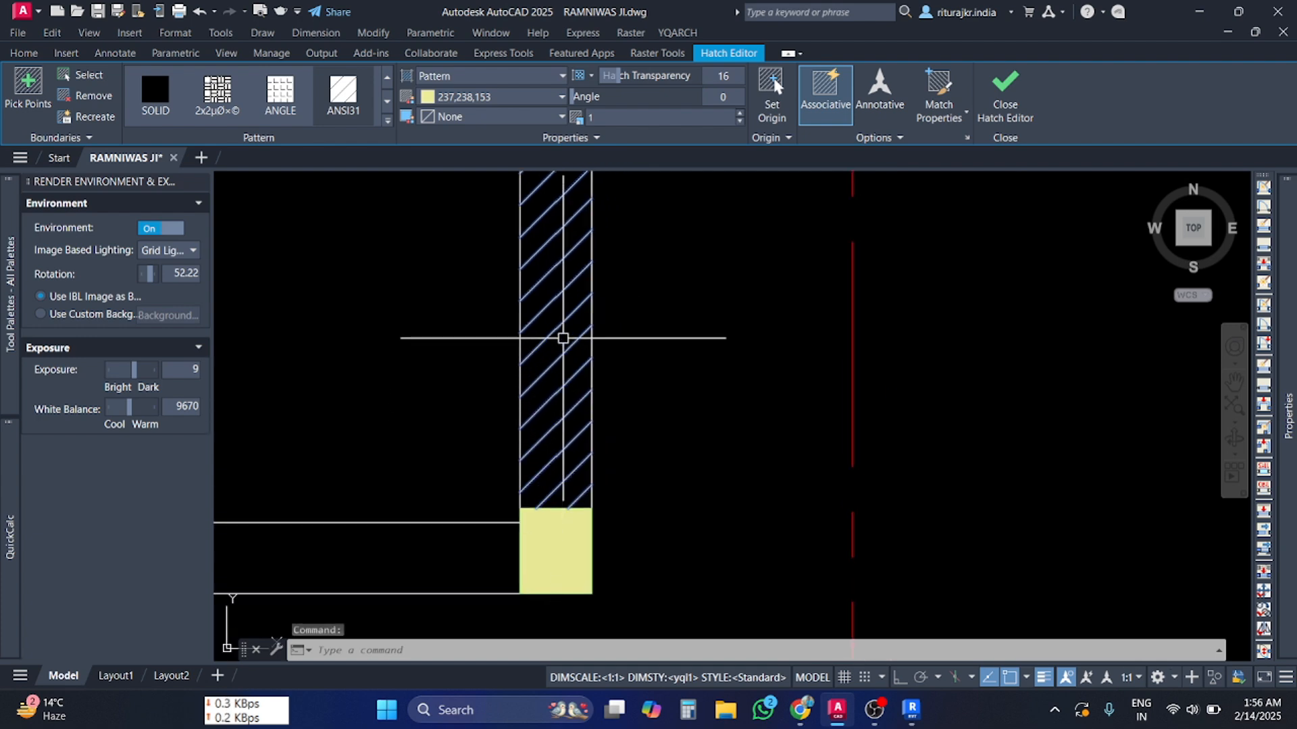
{"action": "scroll", "coordinate": [563, 338], "scroll_direction": "up", "scroll_amount": 5}
{"action": "scroll", "coordinate": [562, 338], "scroll_direction": "down", "scroll_amount": 7}
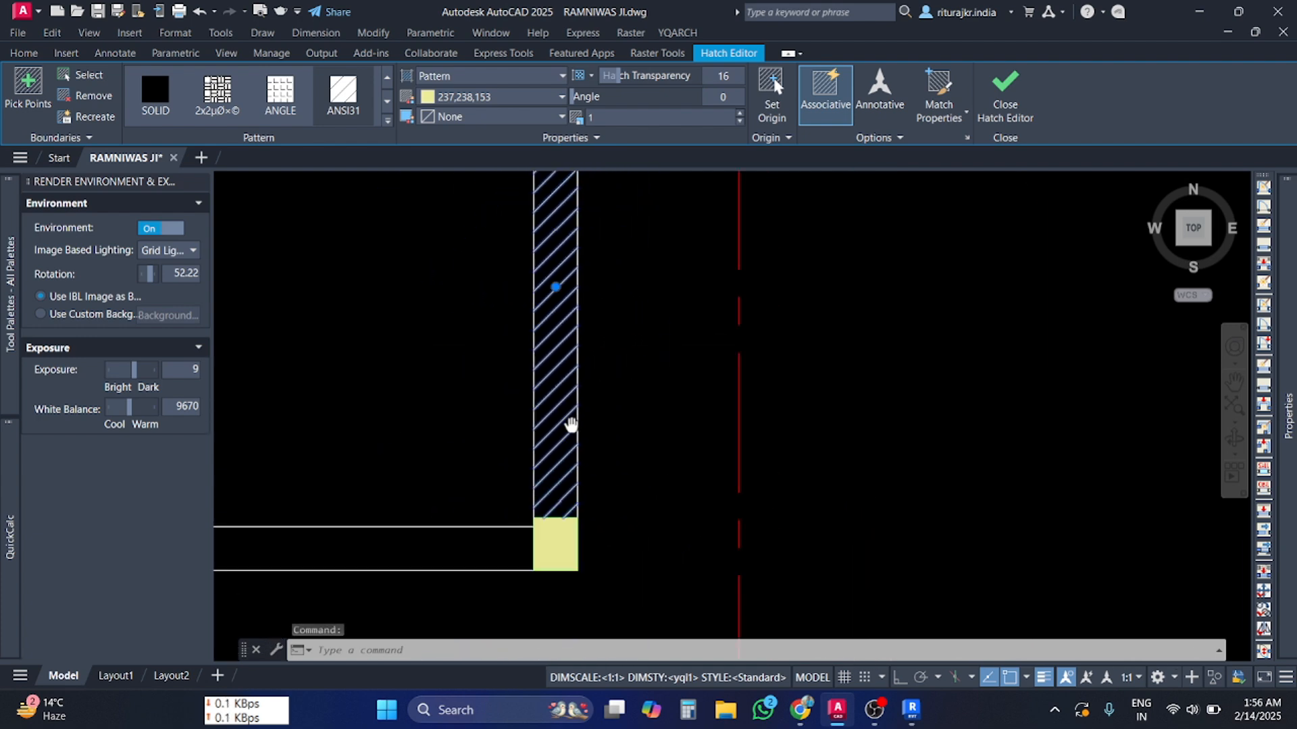
{"action": "middle_click_drag", "start_coordinate": [570, 425], "coordinate": [547, 581]}
{"action": "middle_click_drag", "start_coordinate": [526, 325], "coordinate": [517, 460]}
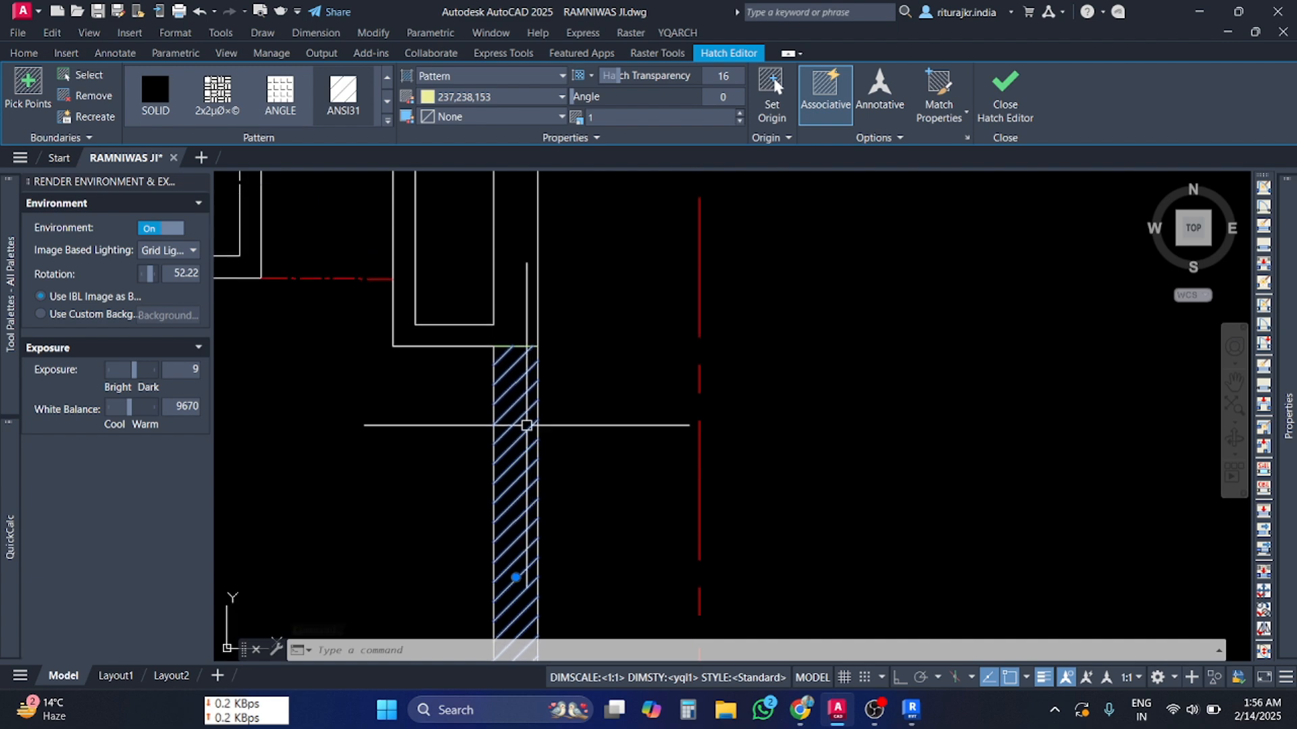
- Try the selected east wall hatch at scale 5 and restore its scale to 1
{"action": "scroll", "coordinate": [517, 349], "scroll_direction": "up", "scroll_amount": 3}
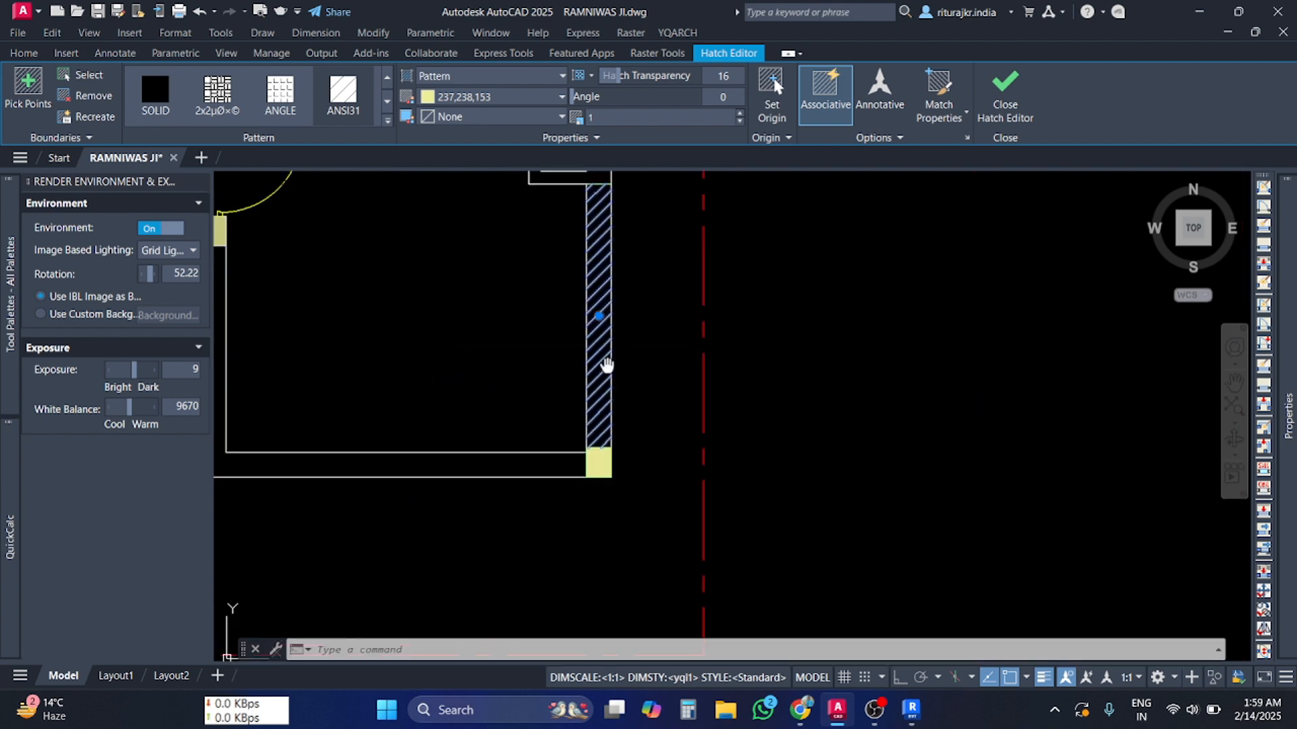
{"action": "scroll", "coordinate": [607, 368], "scroll_direction": "up", "scroll_amount": 2}
{"action": "scroll", "coordinate": [592, 396], "scroll_direction": "up", "scroll_amount": 3}
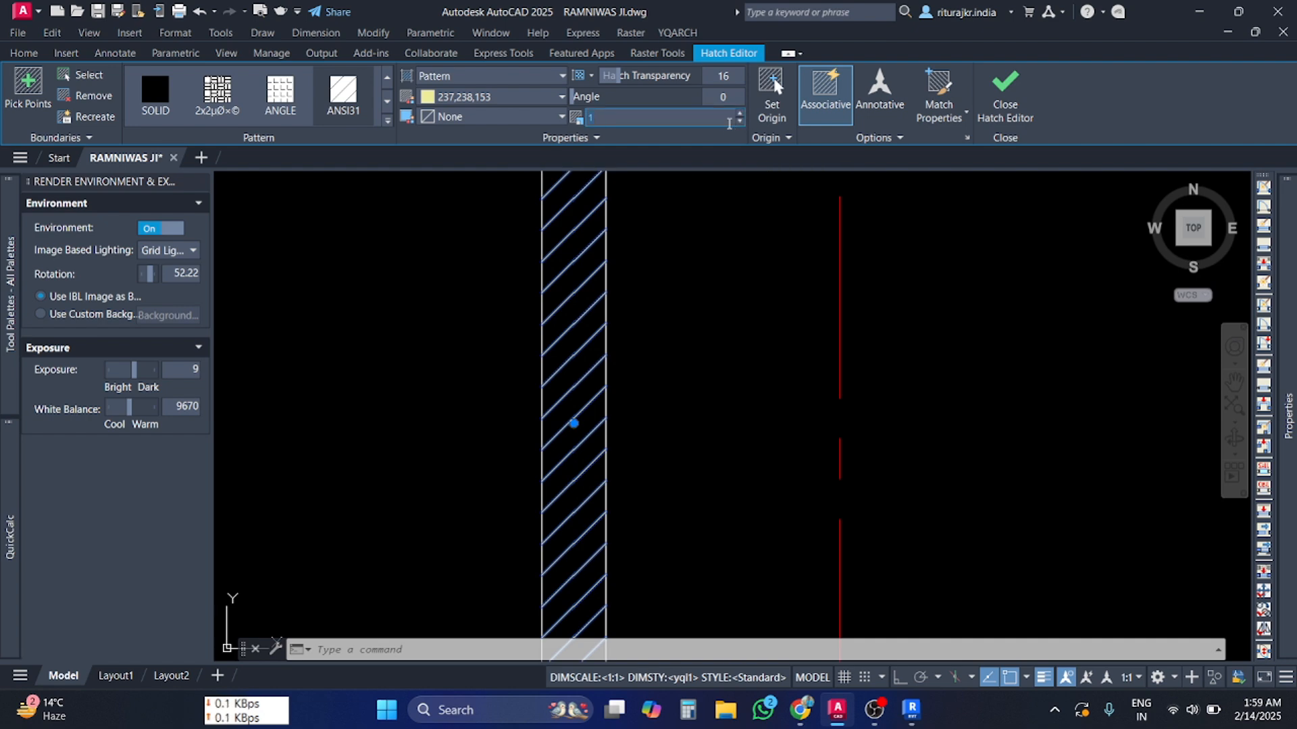
{"action": "type", "text": "5"}
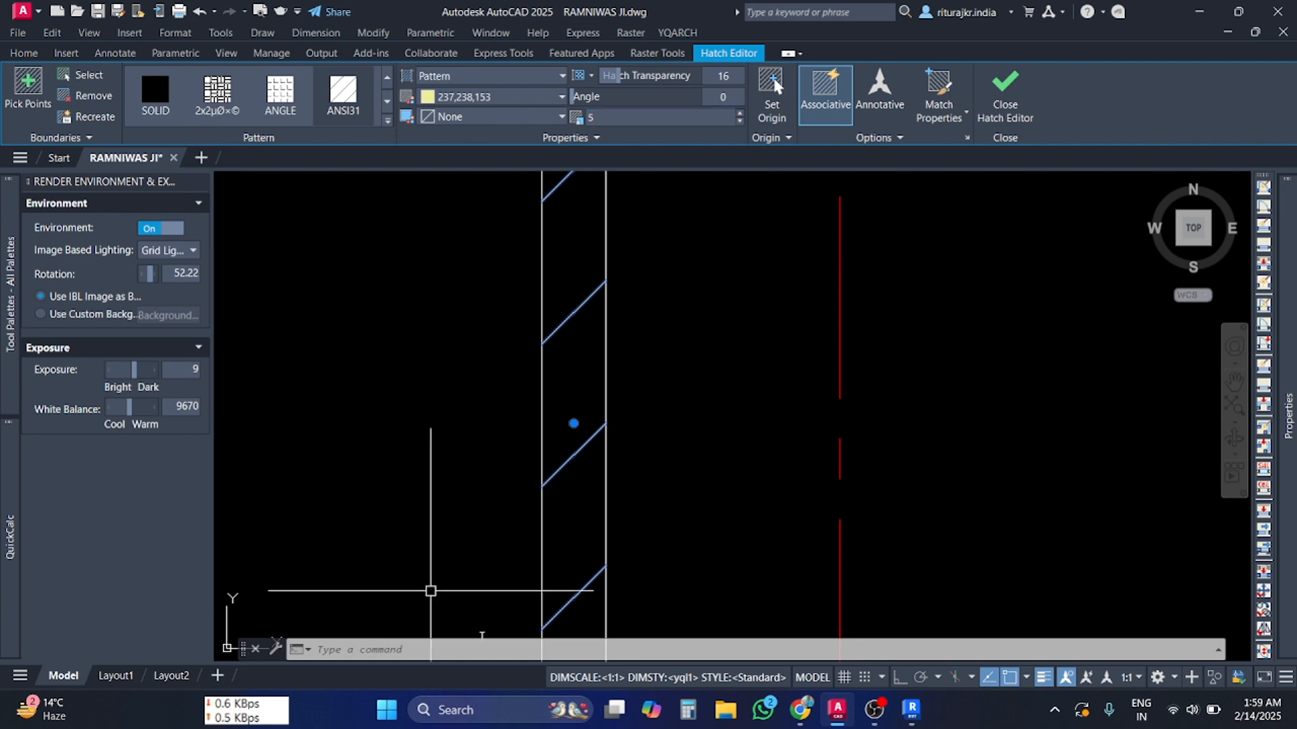
{"action": "scroll", "coordinate": [594, 515], "scroll_direction": "down", "scroll_amount": 3}
{"action": "scroll", "coordinate": [590, 475], "scroll_direction": "up", "scroll_amount": 2}
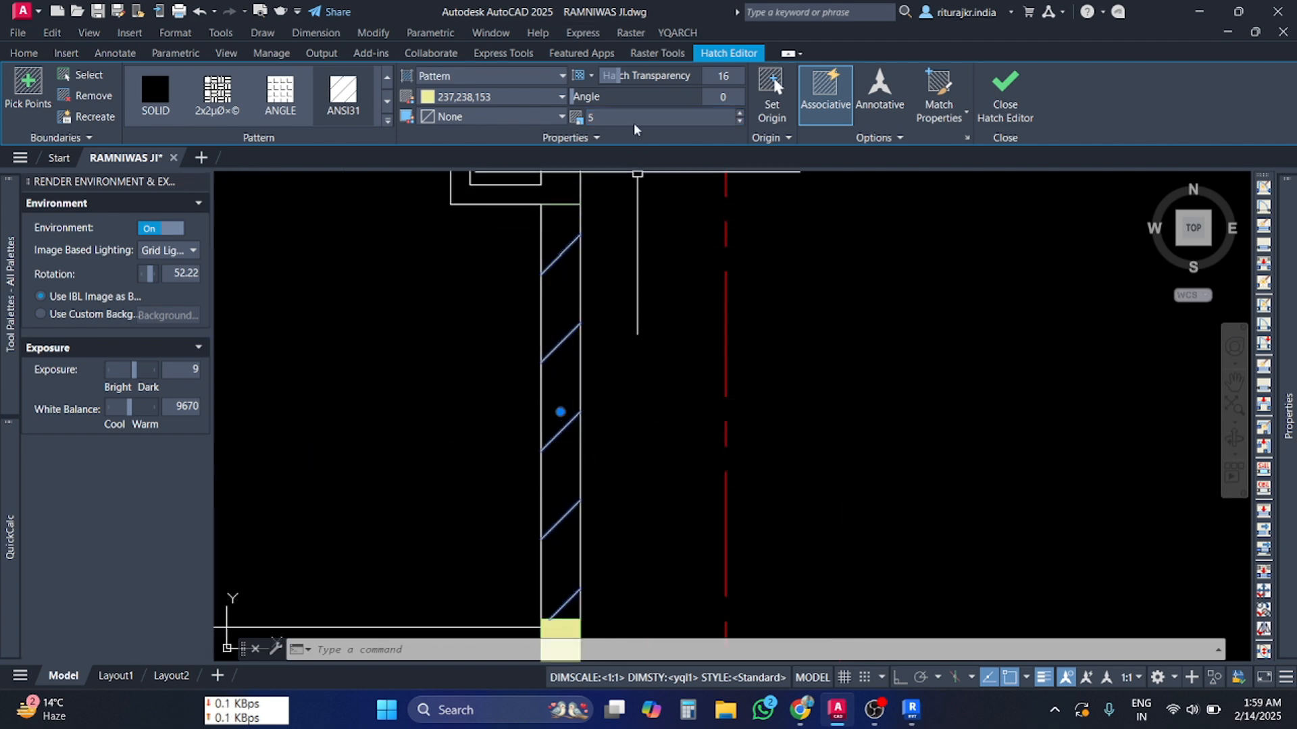
{"action": "type", "text": "1"}
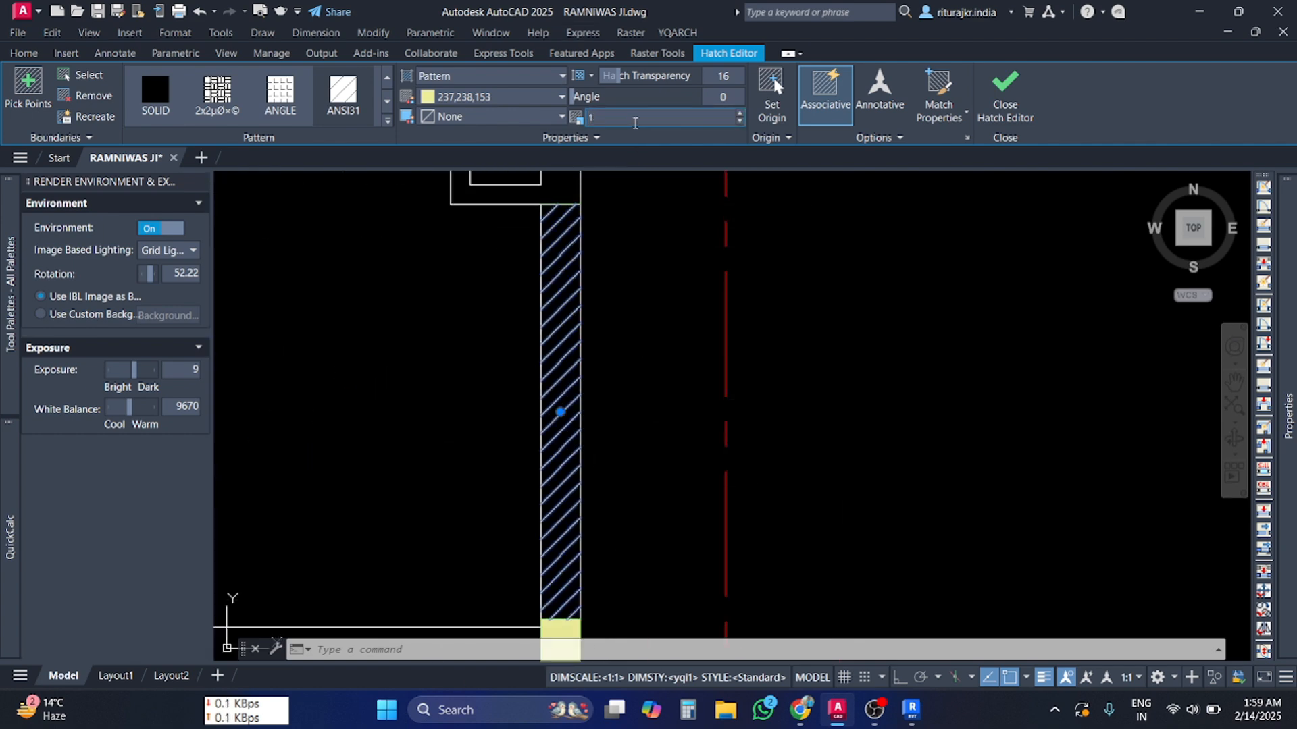
{"action": "key", "text": "Return"}
- Switch to the course syllabus in the browser and review Module 3's topics on hatch patterns, annotation and text, and block creation
{"action": "key", "text": "alt+Tab"}
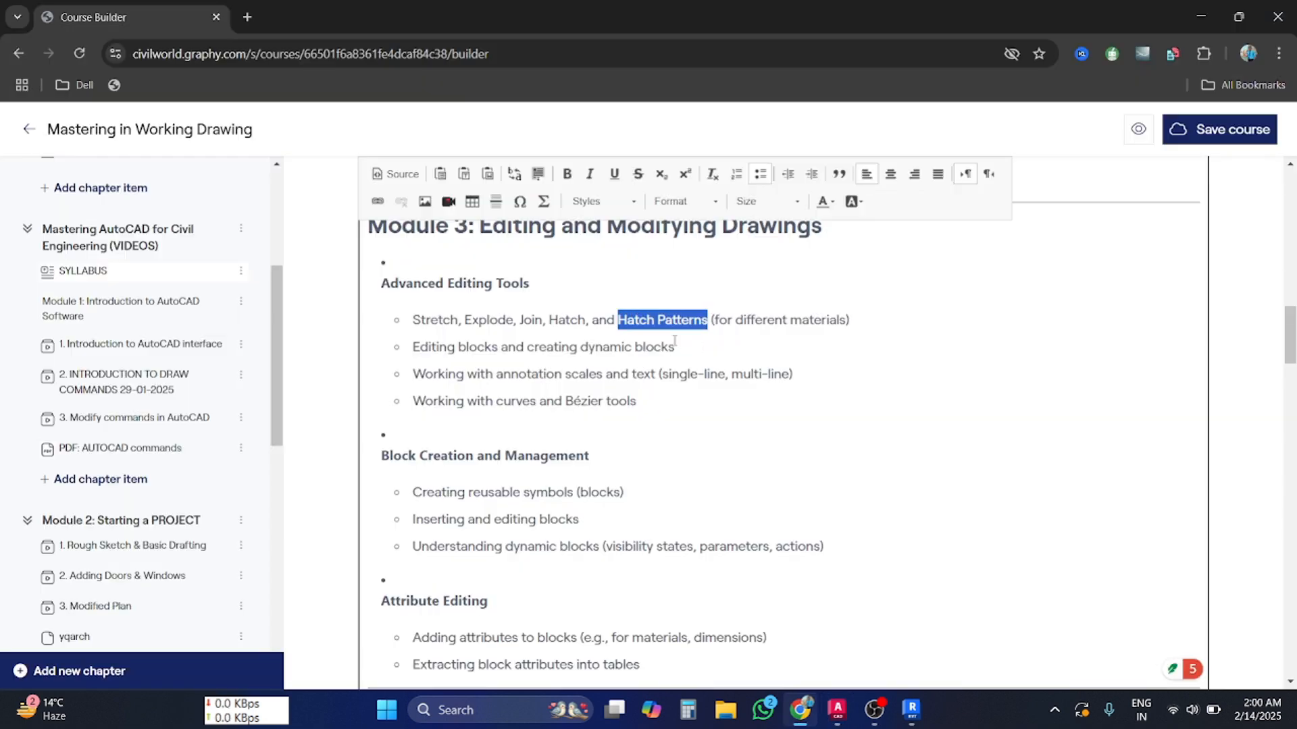
{"action": "mouse_move", "coordinate": [550, 316]}
{"action": "left_mouse_down"}
{"action": "mouse_move", "coordinate": [676, 348]}
{"action": "mouse_move", "coordinate": [708, 330]}
{"action": "left_mouse_up"}
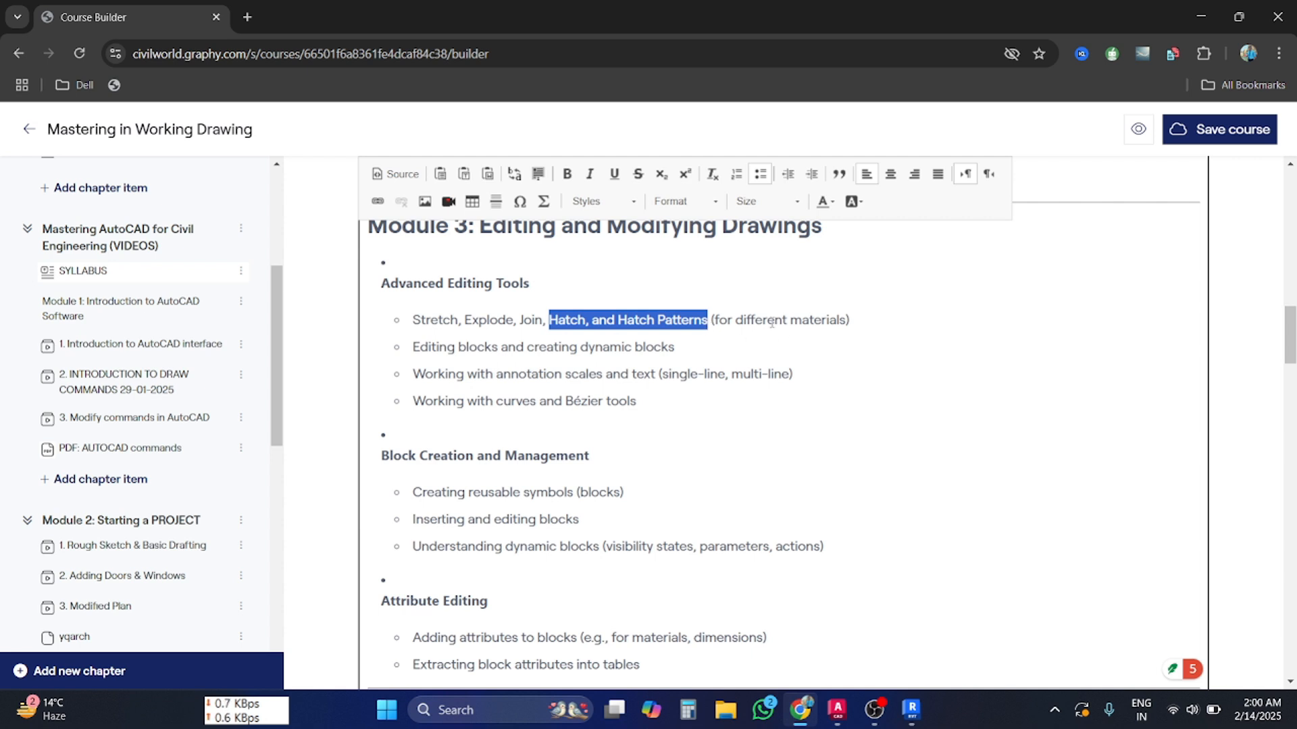
{"action": "left_click_drag", "start_coordinate": [712, 322], "coordinate": [846, 320]}
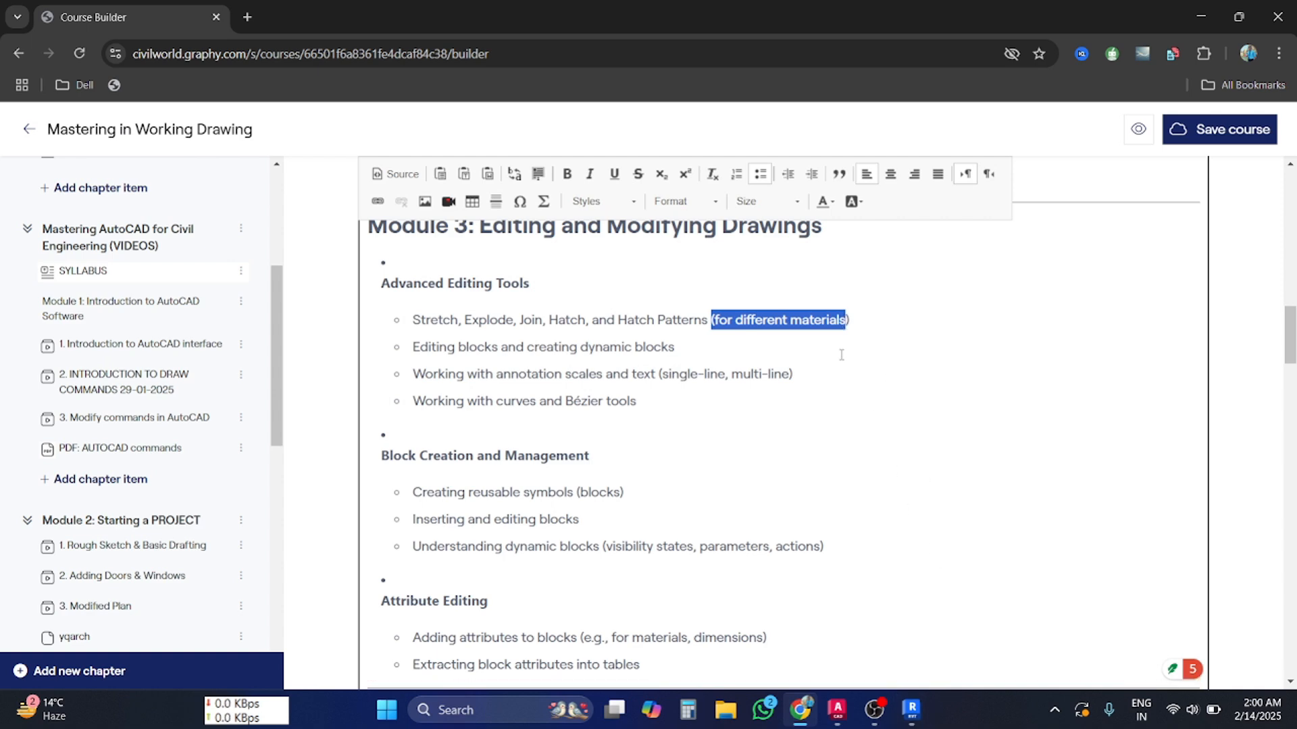
{"action": "scroll", "coordinate": [846, 324], "scroll_direction": "up", "scroll_amount": 2}
{"action": "scroll", "coordinate": [847, 322], "scroll_direction": "down", "scroll_amount": 2}
{"action": "left_click_drag", "start_coordinate": [413, 374], "coordinate": [765, 386]}
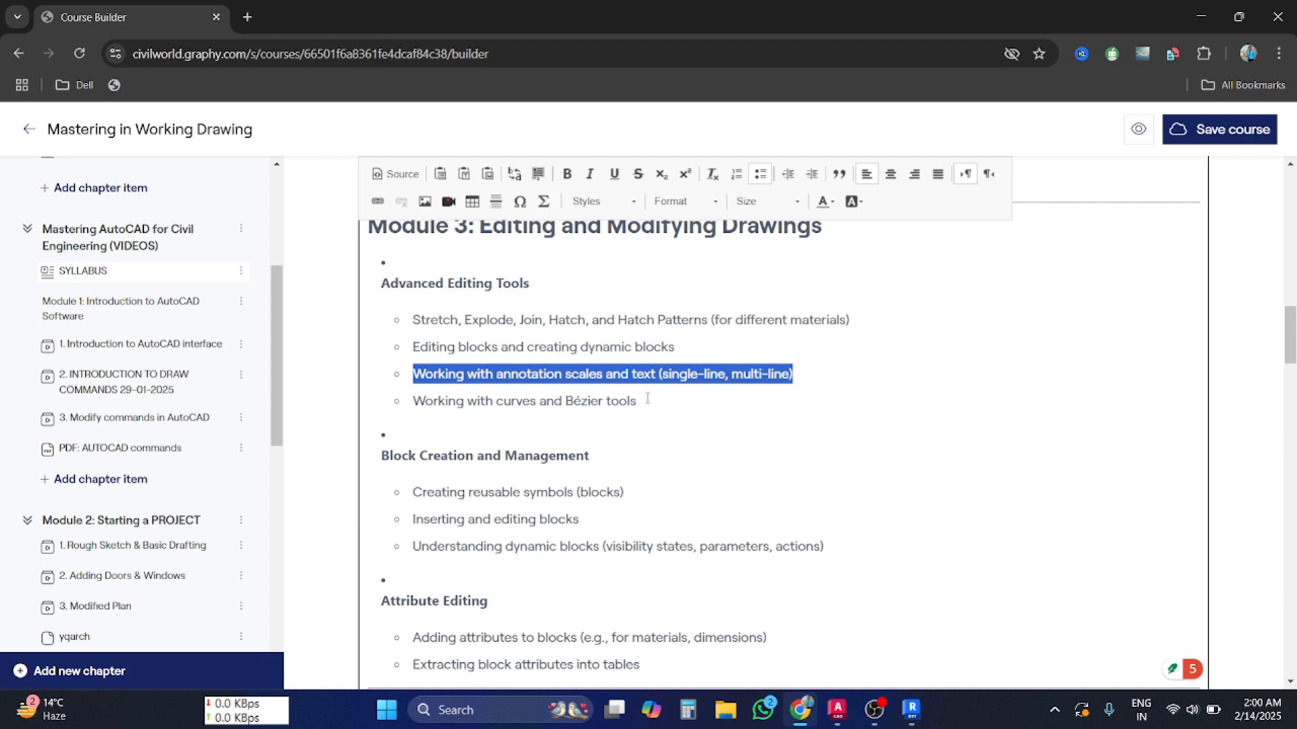
{"action": "scroll", "coordinate": [585, 415], "scroll_direction": "down", "scroll_amount": 2}
{"action": "scroll", "coordinate": [445, 387], "scroll_direction": "up", "scroll_amount": 2}
{"action": "left_click", "coordinate": [413, 373]}
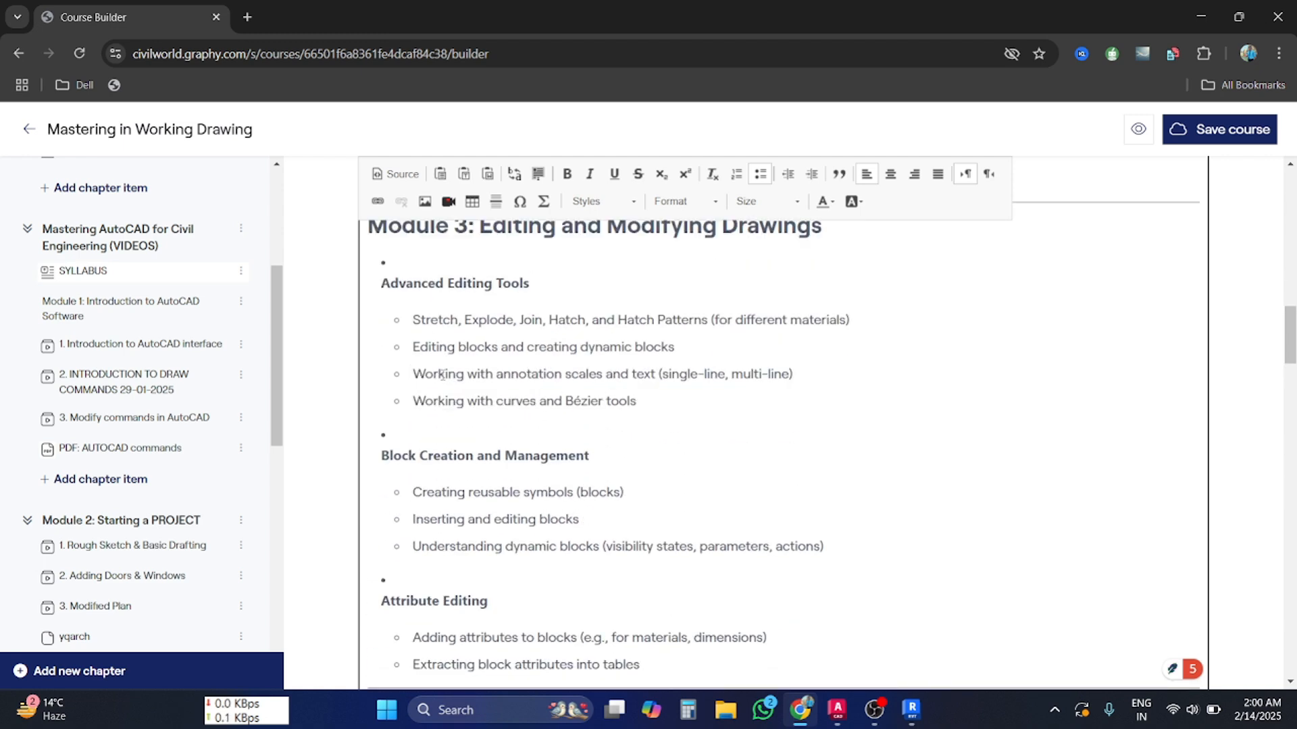
{"action": "left_click_drag", "start_coordinate": [442, 375], "coordinate": [783, 375]}
{"action": "scroll", "coordinate": [431, 328], "scroll_direction": "down", "scroll_amount": 2}
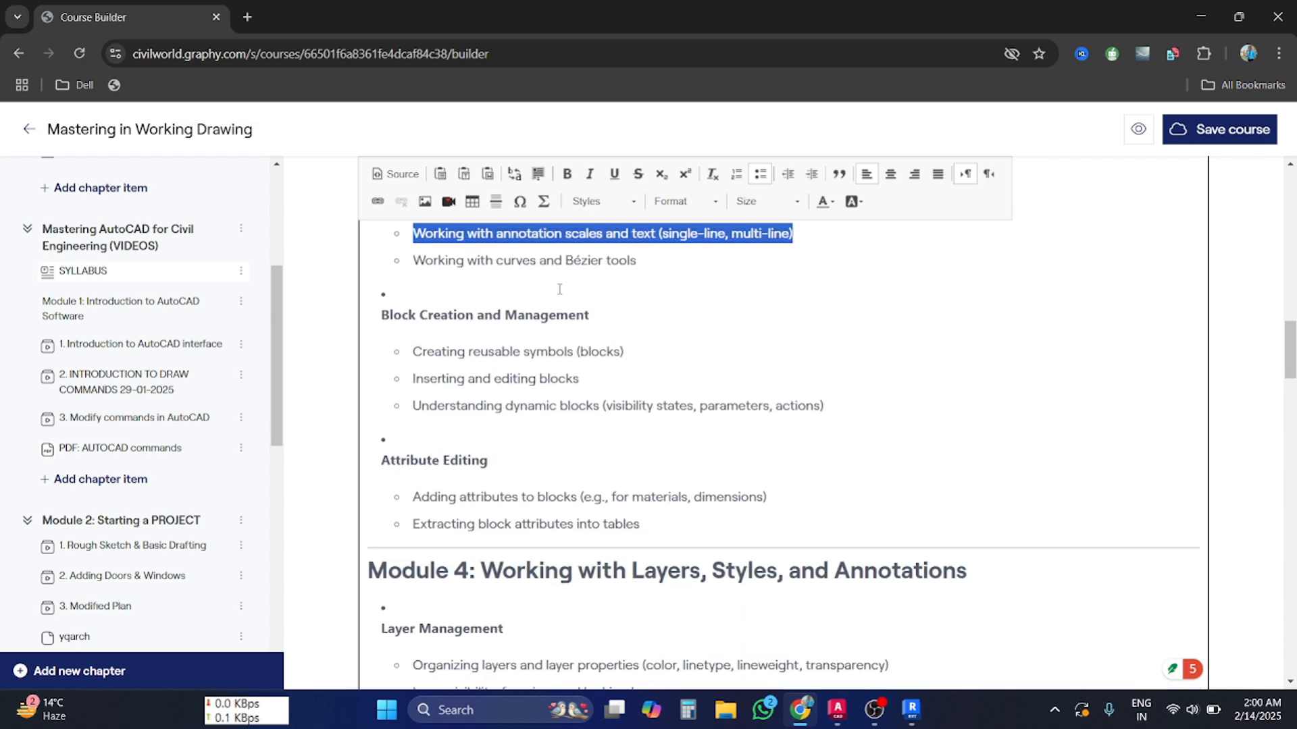
{"action": "mouse_move", "coordinate": [380, 314]}
{"action": "left_mouse_down"}
{"action": "mouse_move", "coordinate": [501, 351]}
{"action": "mouse_move", "coordinate": [571, 317]}
{"action": "mouse_move", "coordinate": [595, 382]}
{"action": "mouse_move", "coordinate": [834, 398]}
{"action": "mouse_move", "coordinate": [576, 355]}
{"action": "mouse_move", "coordinate": [664, 362]}
{"action": "left_mouse_up"}
- Switch back to AutoCAD, trim the lines crossing the junction between the short stub wall and the vertical wall, and save the drawing
{"action": "left_click", "coordinate": [842, 707]}
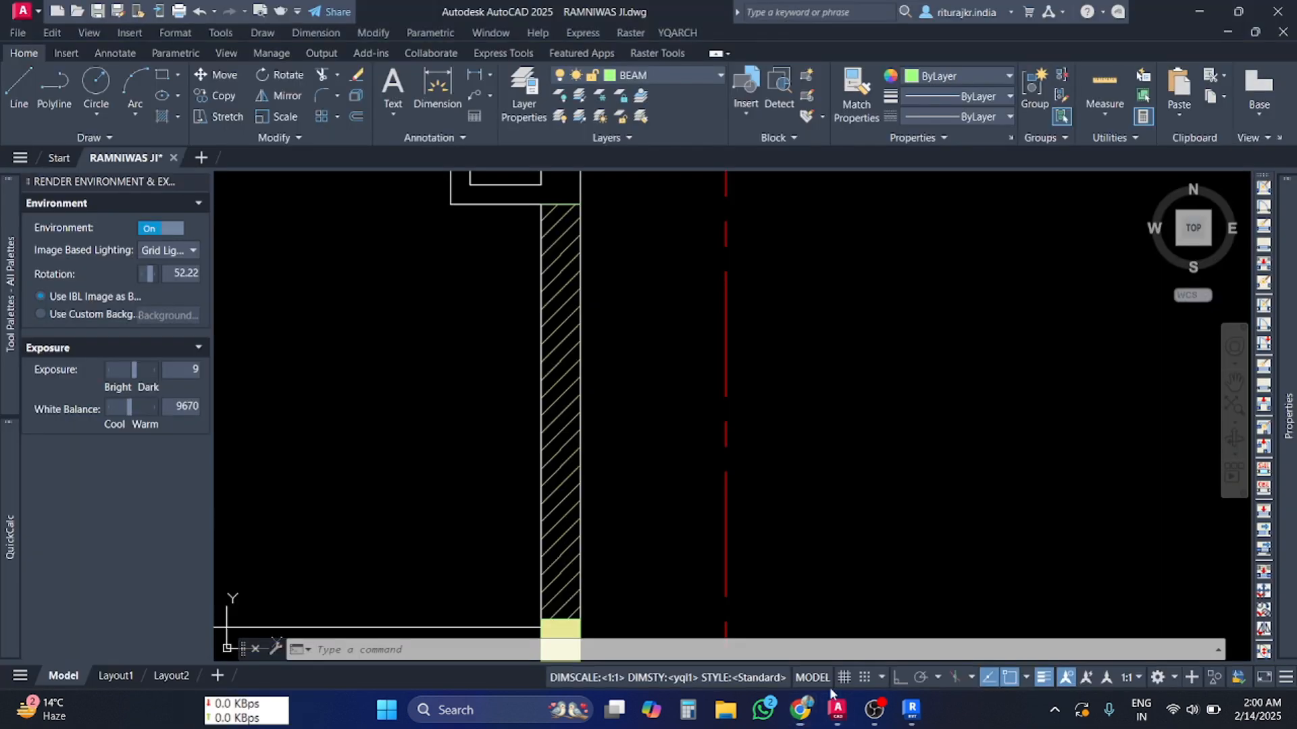
{"action": "scroll", "coordinate": [727, 501], "scroll_direction": "down", "scroll_amount": 5}
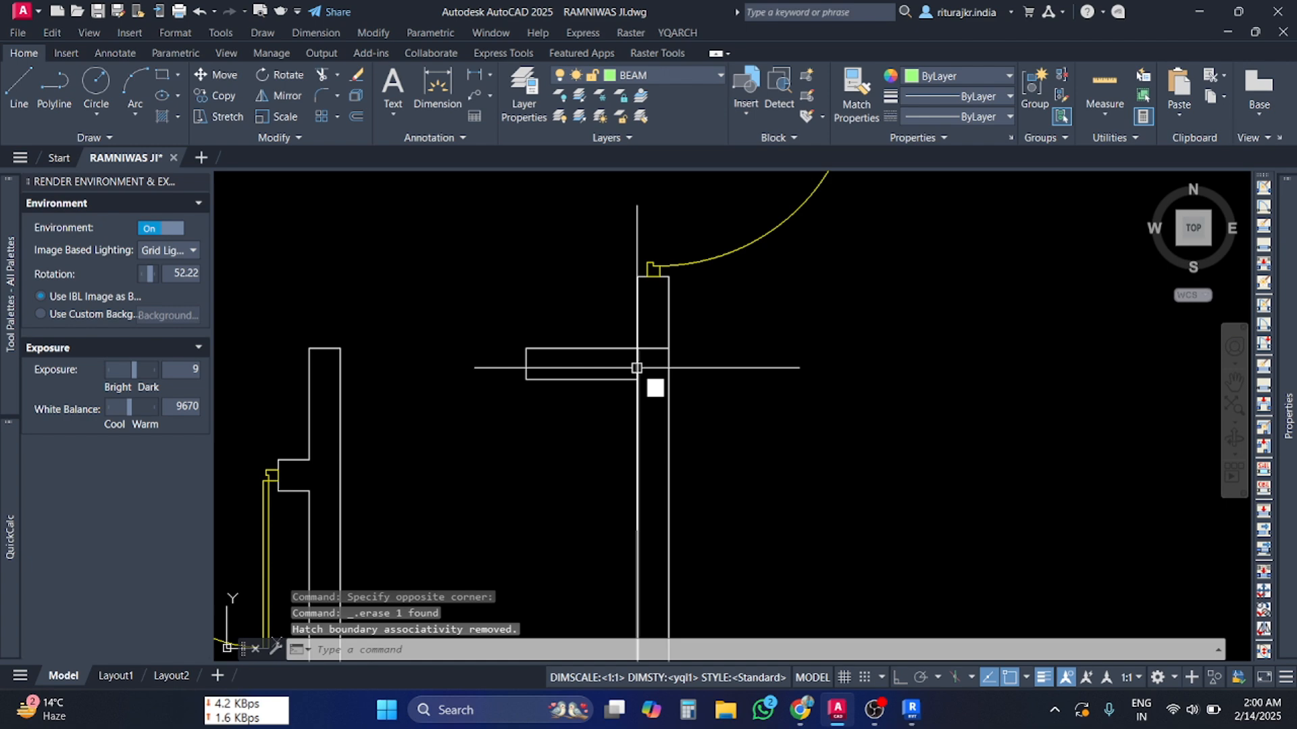
{"action": "type", "text": "tr"}
{"action": "key", "text": "space"}
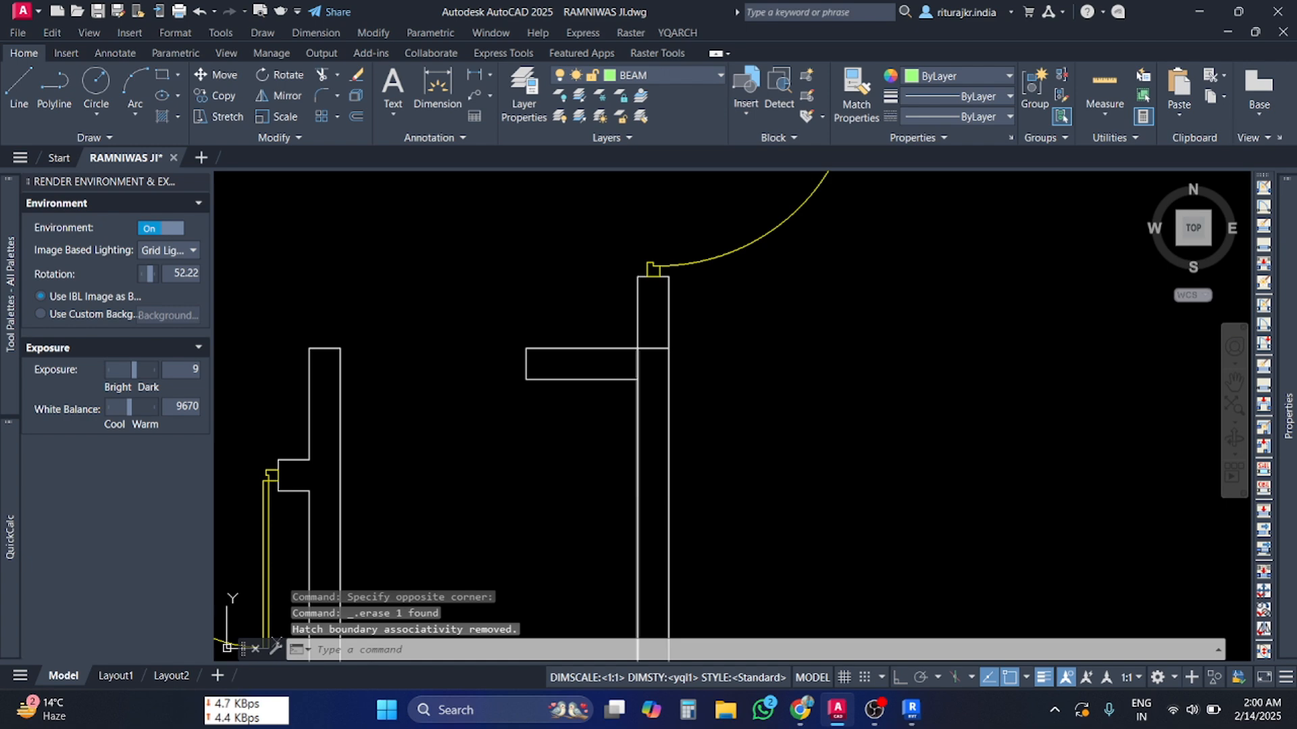
{"action": "left_click", "coordinate": [657, 351]}
{"action": "left_click", "coordinate": [640, 362]}
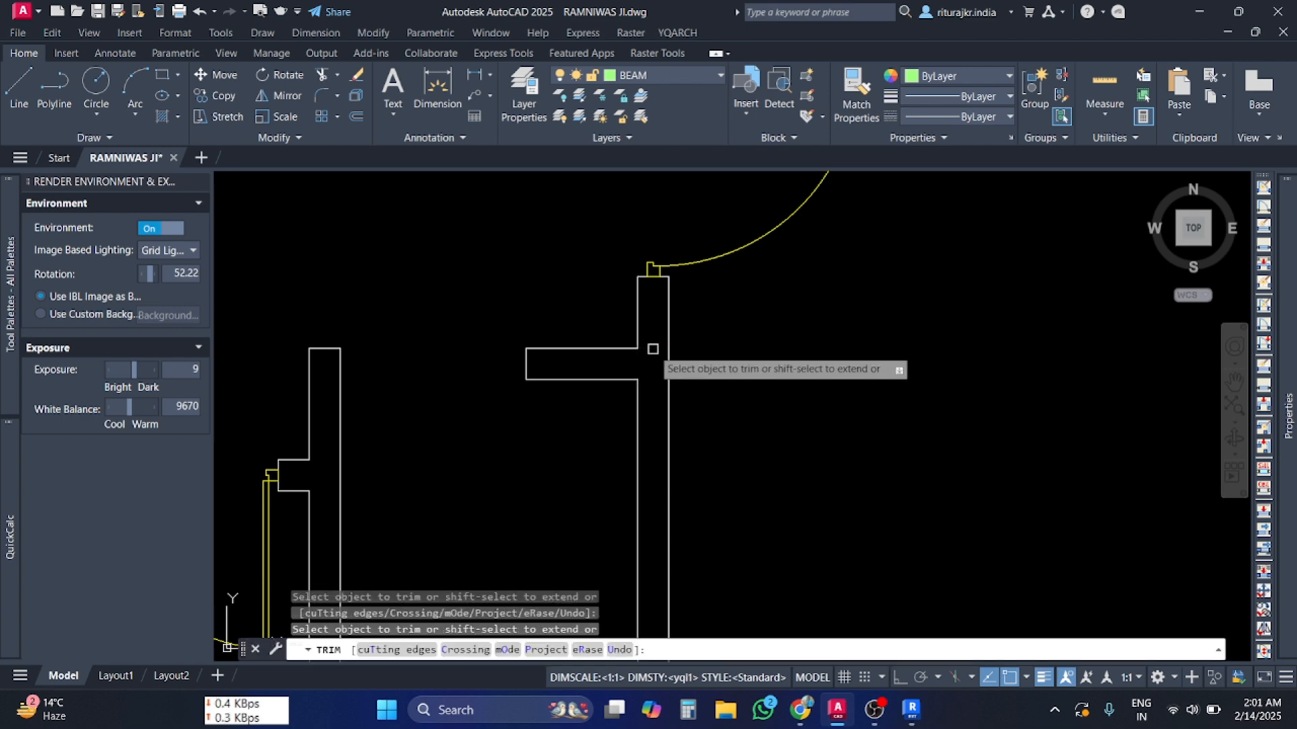
{"action": "key", "text": "Escape"}
{"action": "key", "text": "Escape"}
{"action": "key", "text": "Escape"}
{"action": "key", "text": "ctrl+s"}
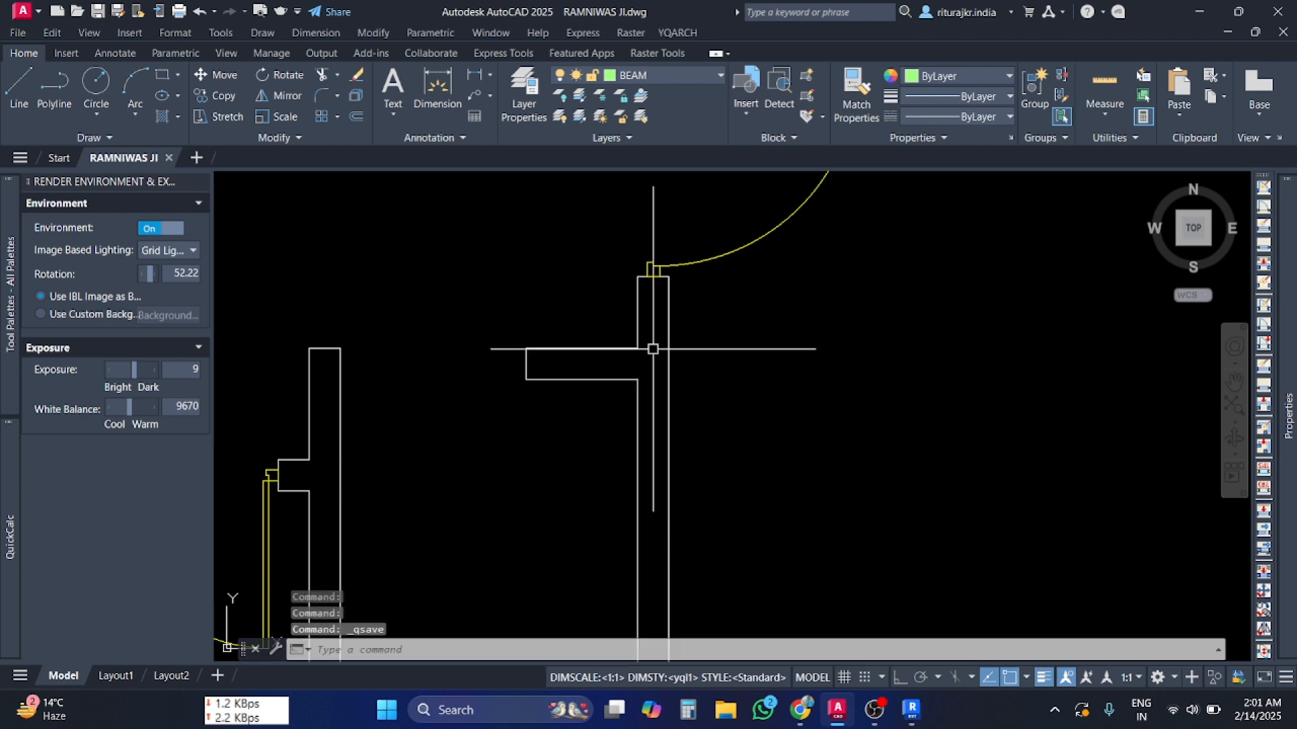
- Measure the opening between the short stub wall's end and the opposite wall face with a linear dimension
{"action": "scroll", "coordinate": [675, 347], "scroll_direction": "down", "scroll_amount": 3}
{"action": "middle_click_drag", "start_coordinate": [676, 348], "coordinate": [659, 465]}
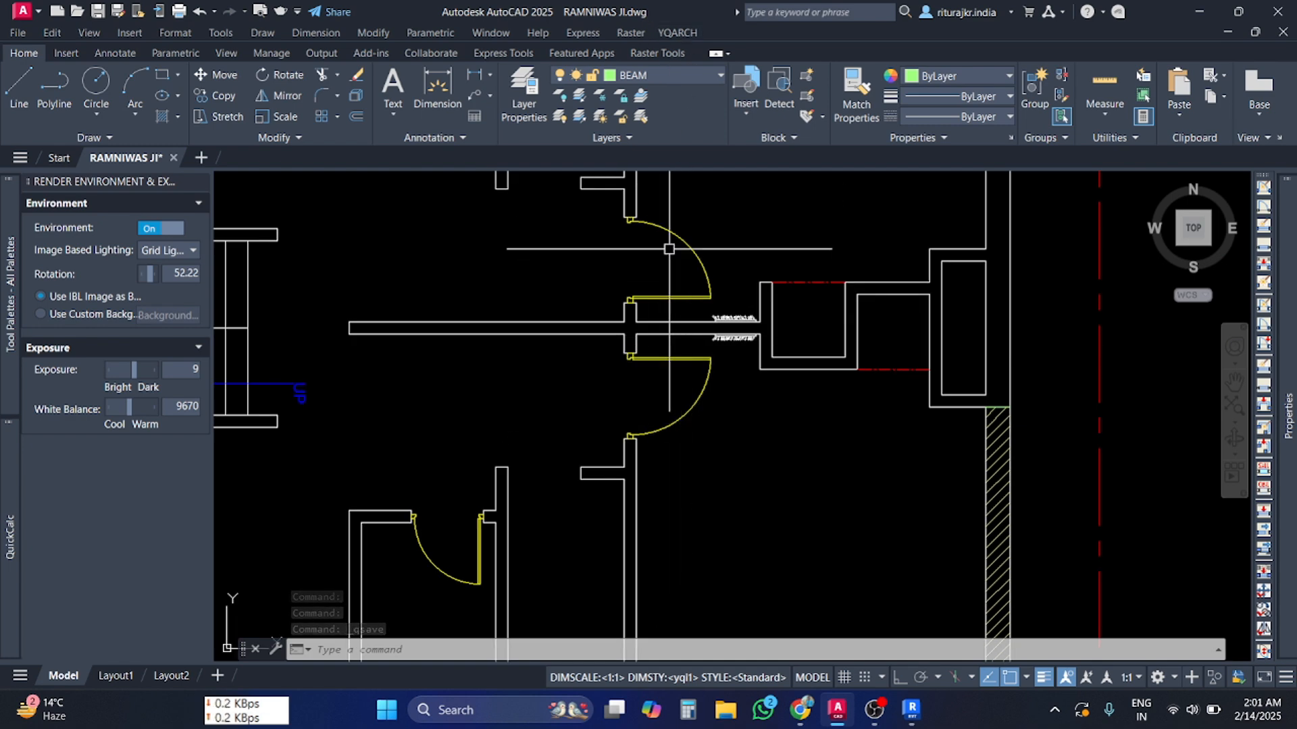
{"action": "scroll", "coordinate": [574, 471], "scroll_direction": "up", "scroll_amount": 4}
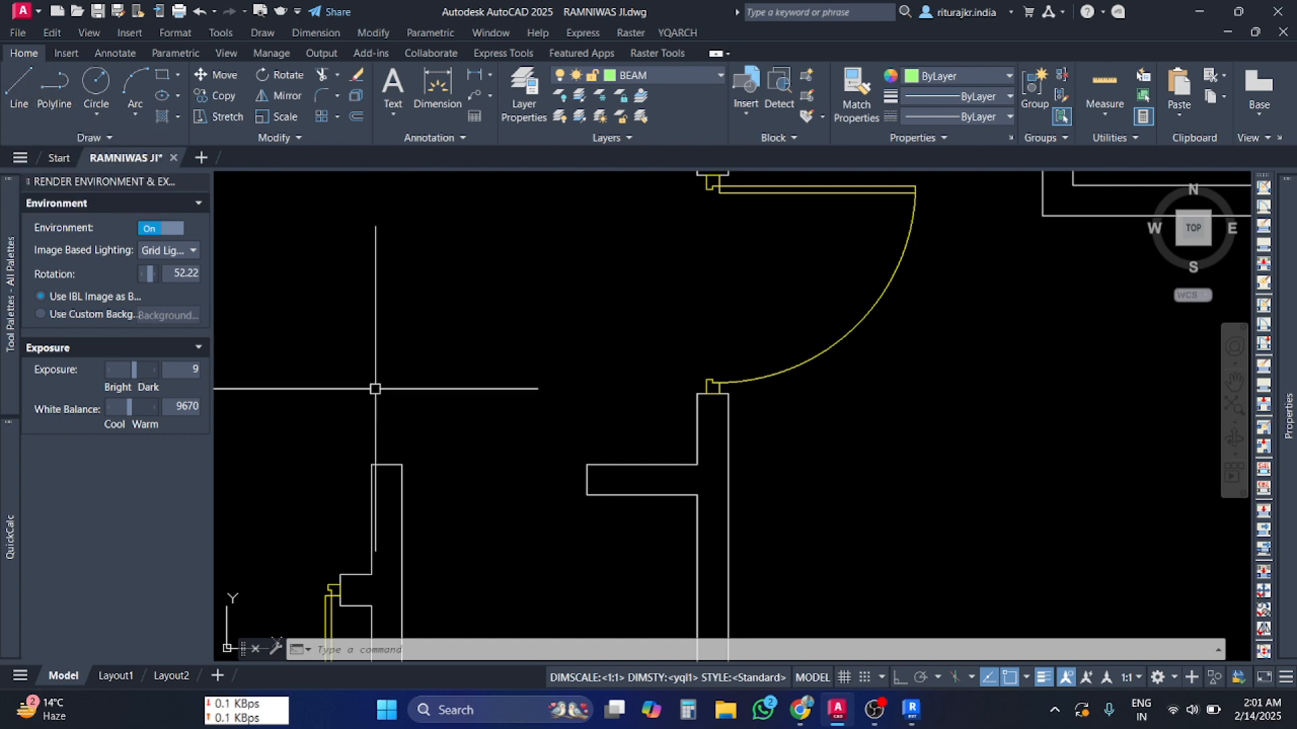
{"action": "type", "text": "dli"}
{"action": "key", "text": "Return"}
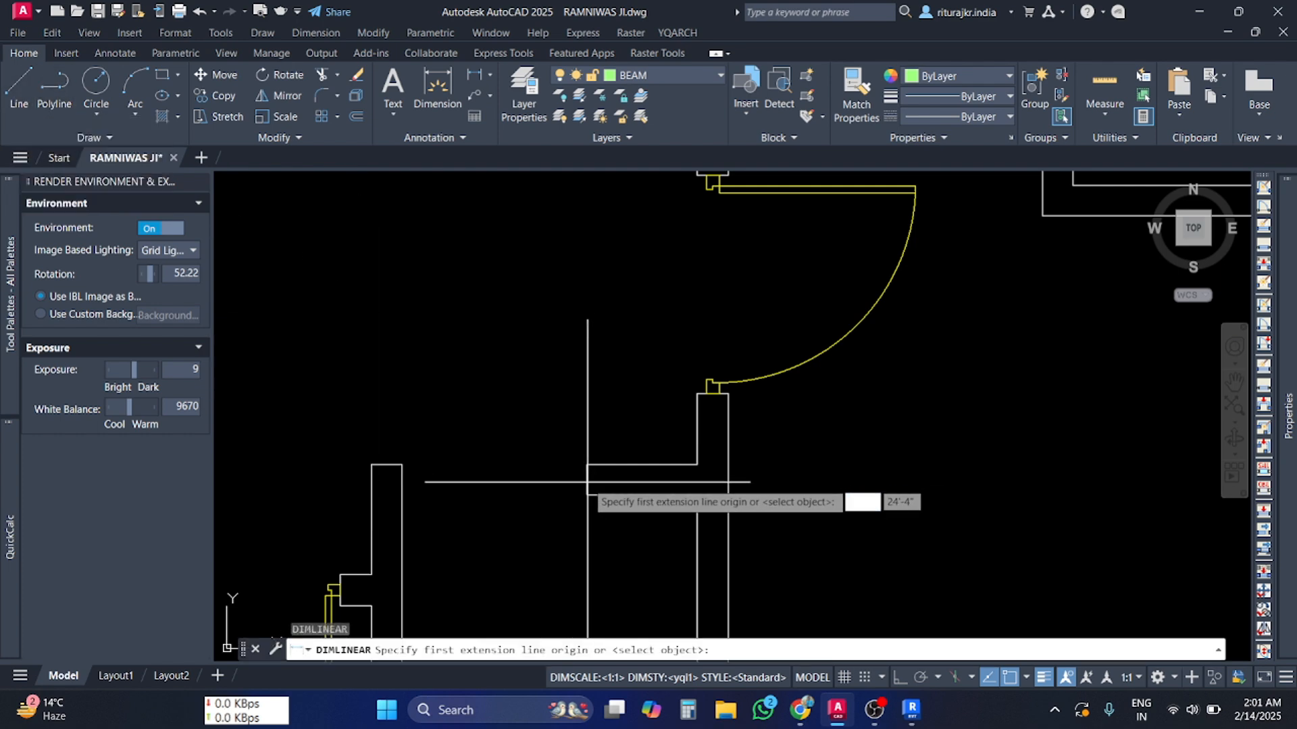
{"action": "left_click", "coordinate": [586, 479]}
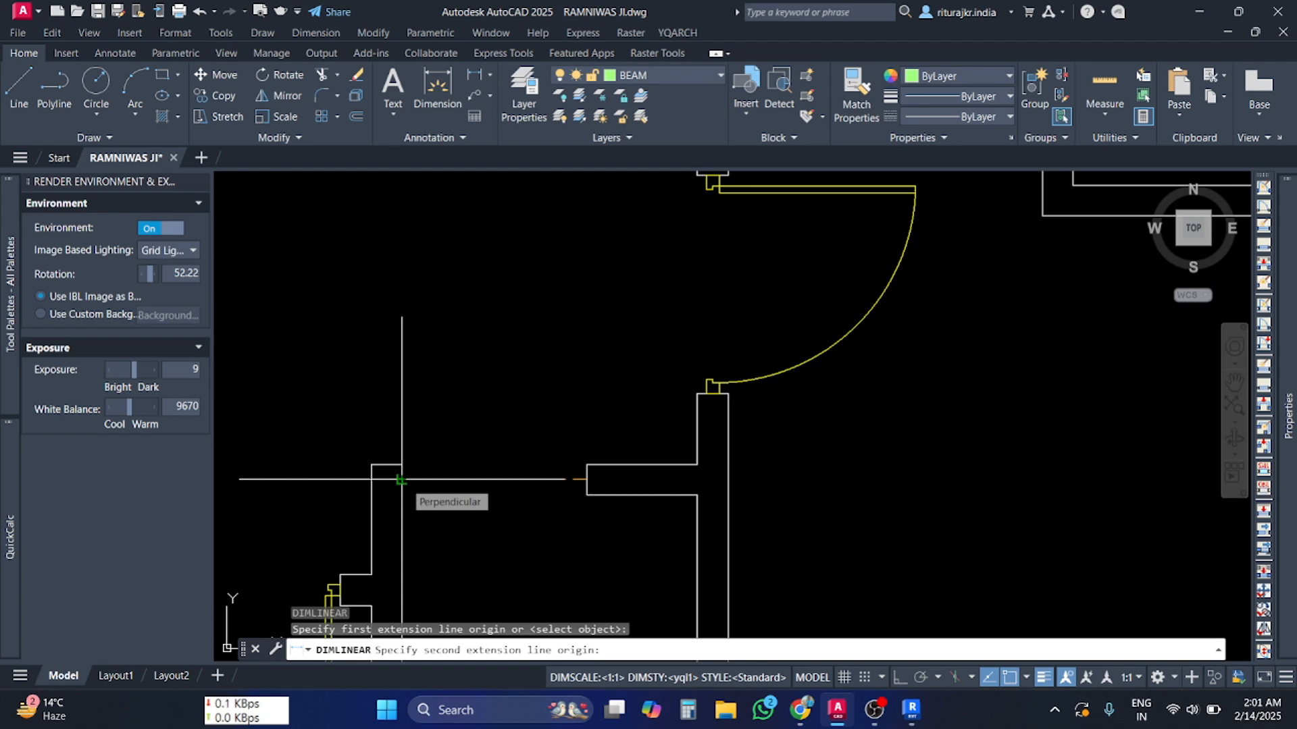
{"action": "key", "text": "Escape"}
{"action": "key", "text": "Escape"}
{"action": "key", "text": "Escape"}
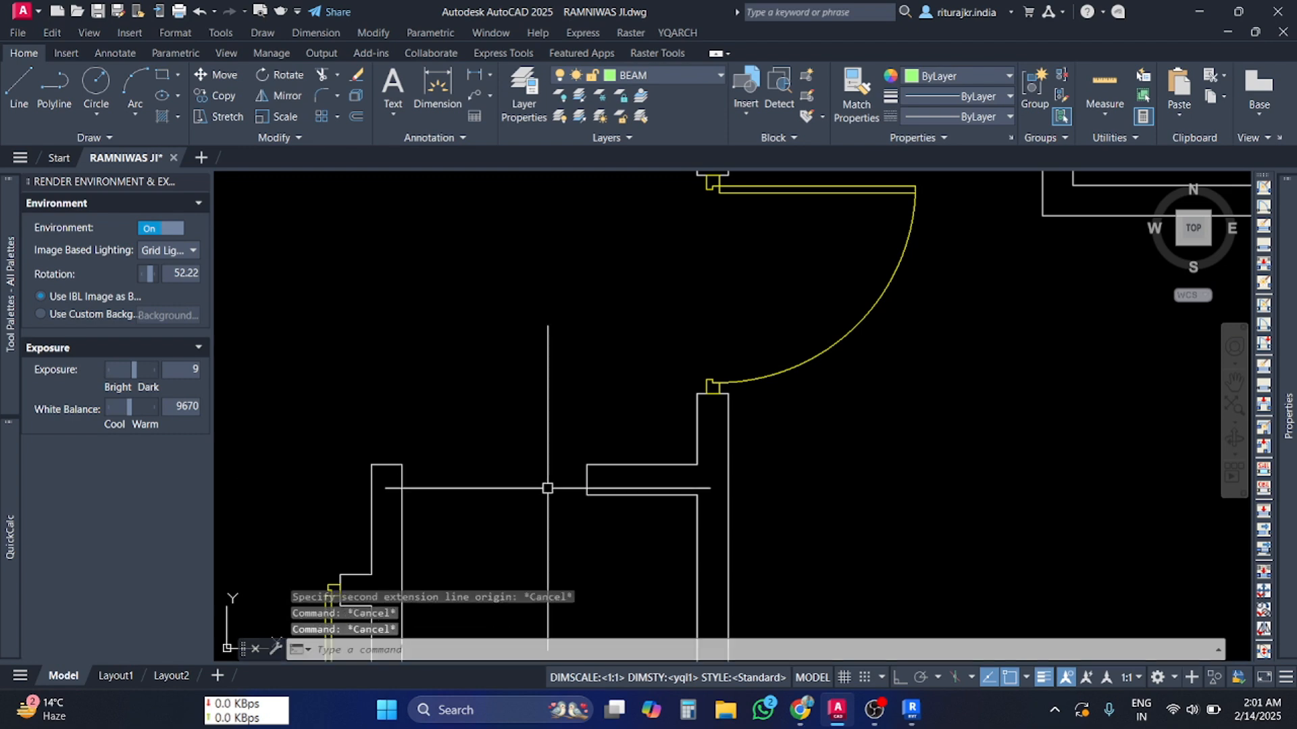
- Try to start a line at the midpoint of the stub wall's end face, with ortho mode turned on
{"action": "left_click", "coordinate": [31, 104]}
{"action": "scroll", "coordinate": [568, 492], "scroll_direction": "up", "scroll_amount": 4}
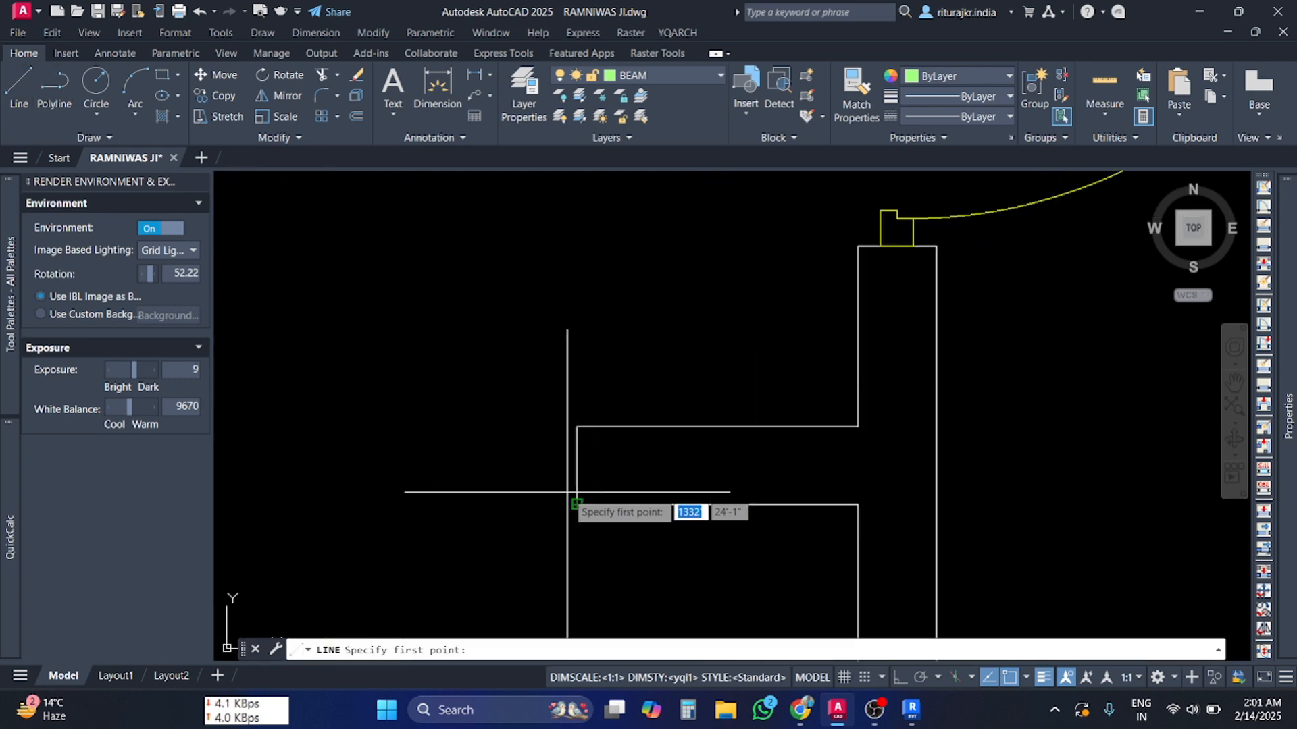
{"action": "left_click", "coordinate": [576, 502]}
{"action": "key", "text": "F8"}
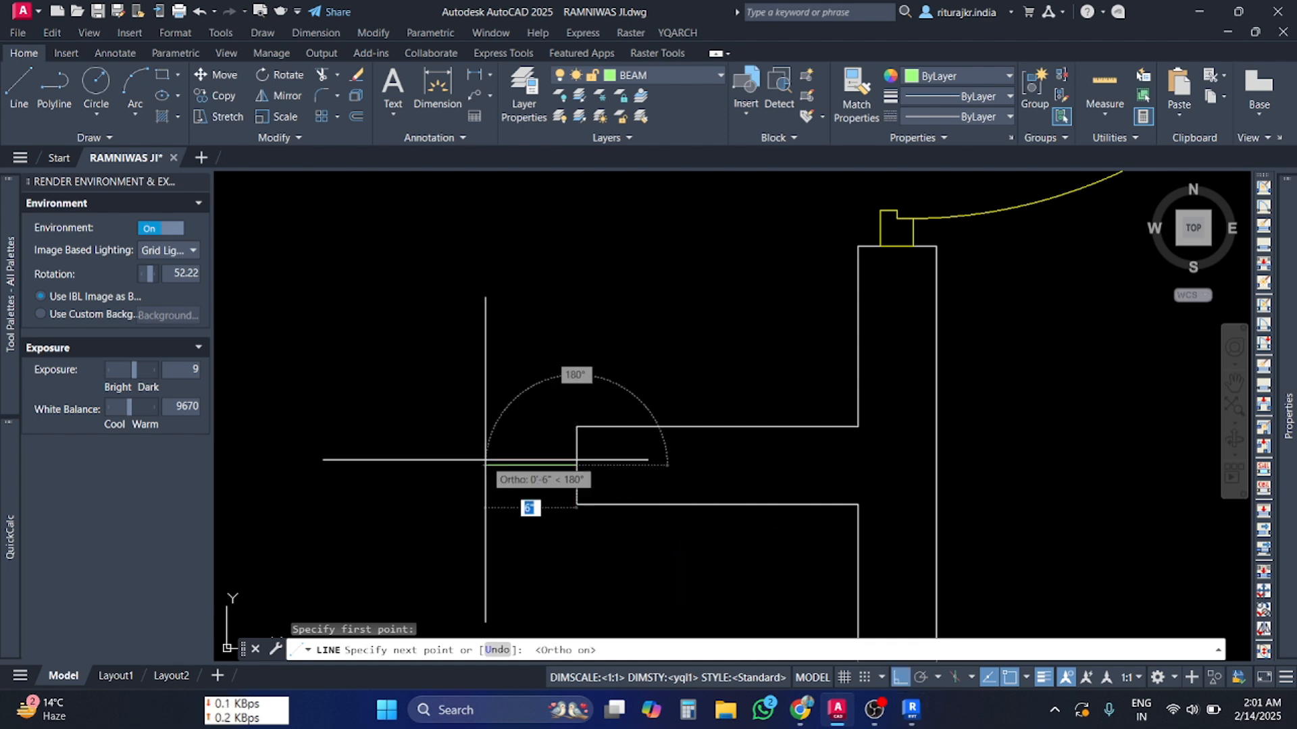
{"action": "scroll", "coordinate": [484, 460], "scroll_direction": "down", "scroll_amount": 3}
{"action": "key", "text": "Escape"}
- Draw a 1" line out from the wall face opposite the stub, level with the stub's midpoint, and continue it 2'5" downward
{"action": "key", "text": "Return"}
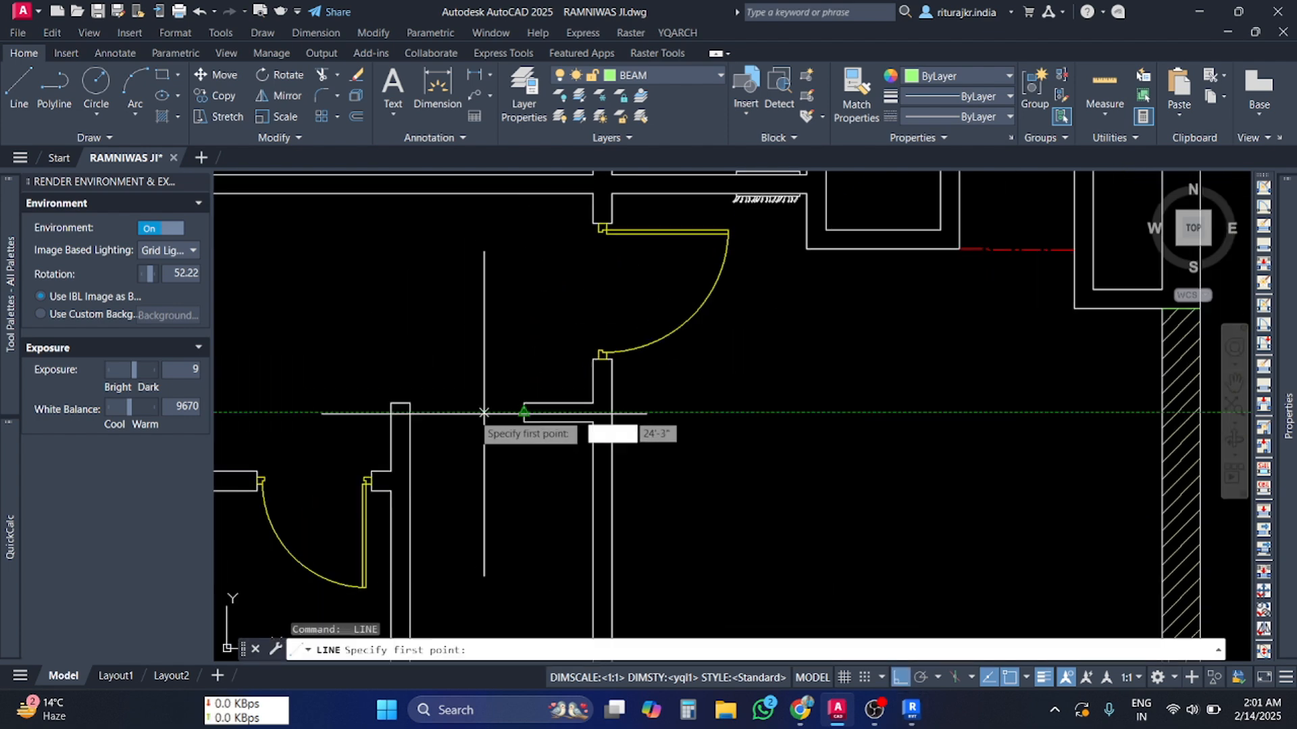
{"action": "left_click", "coordinate": [410, 412]}
{"action": "scroll", "coordinate": [433, 421], "scroll_direction": "up", "scroll_amount": 3}
{"action": "type", "text": "1\""}
{"action": "key", "text": "Return"}
{"action": "scroll", "coordinate": [408, 503], "scroll_direction": "down", "scroll_amount": 3}
{"action": "middle_click_drag", "start_coordinate": [407, 503], "coordinate": [400, 419]}
{"action": "type", "text": "2'5\""}
{"action": "key", "text": "Return"}
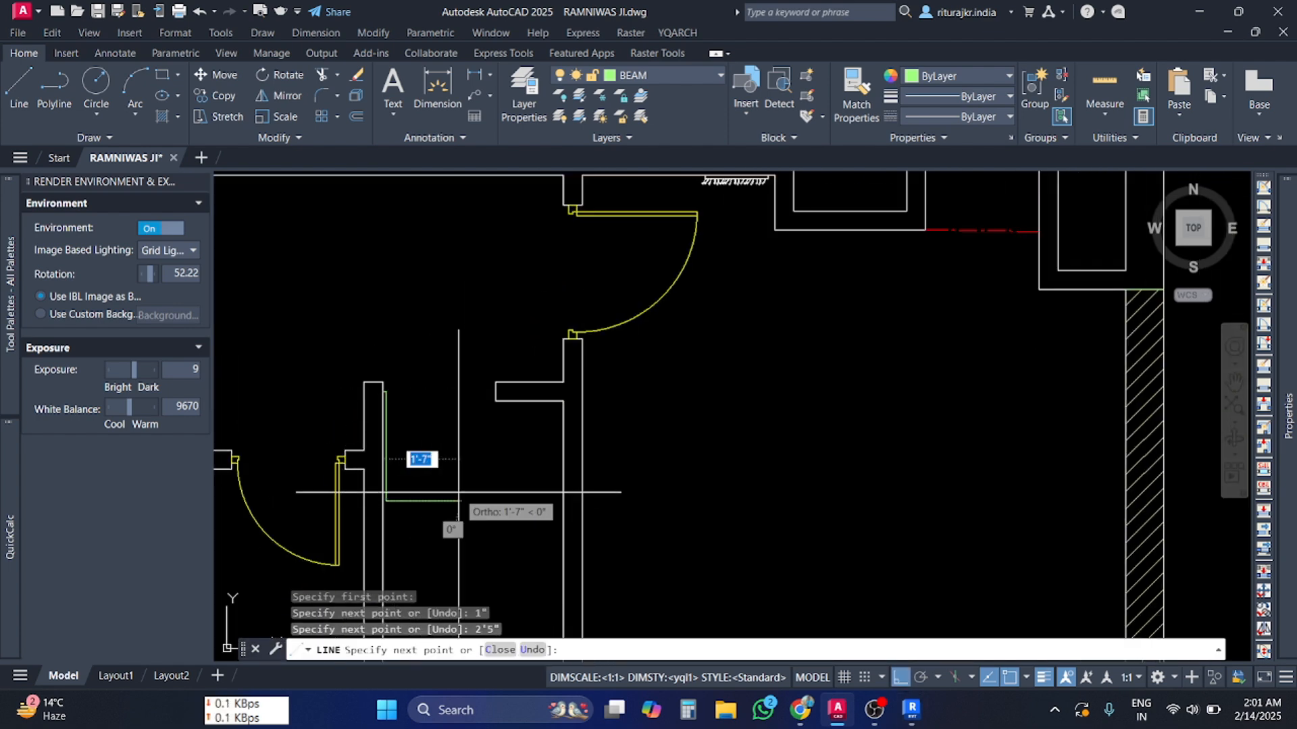
- Complete the door leaf outline with a 1" lower edge, a parallel long side and a closing upper edge
{"action": "type", "text": "1\""}
{"action": "key", "text": "Return"}
{"action": "scroll", "coordinate": [395, 392], "scroll_direction": "up", "scroll_amount": 4}
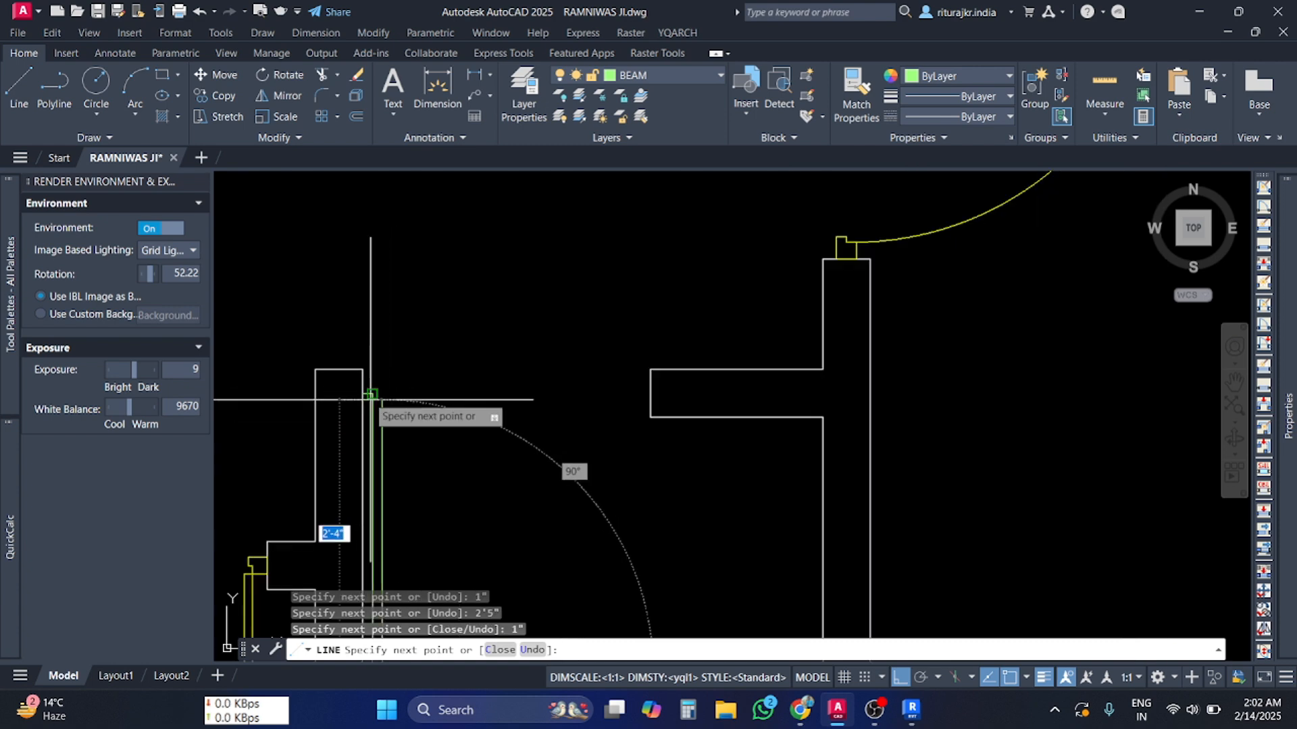
{"action": "left_click", "coordinate": [371, 395]}
{"action": "left_click", "coordinate": [372, 396]}
{"action": "key", "text": "Escape"}
{"action": "key", "text": "Escape"}
- Draw the door's swing as a three-point arc from the leaf's lower outer corner to the stub wall's lower corner, with ortho mode off
{"action": "scroll", "coordinate": [414, 436], "scroll_direction": "down", "scroll_amount": 2}
{"action": "scroll", "coordinate": [396, 336], "scroll_direction": "down", "scroll_amount": 3}
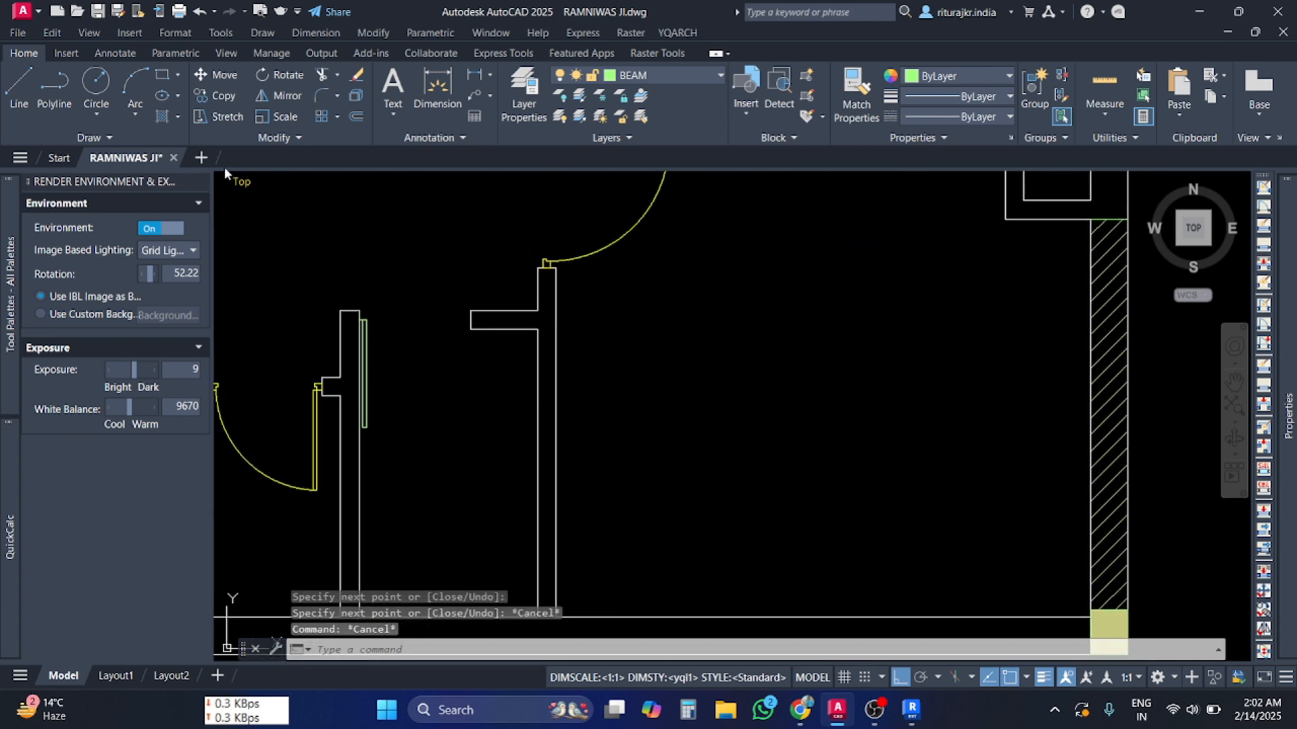
{"action": "left_click", "coordinate": [135, 114]}
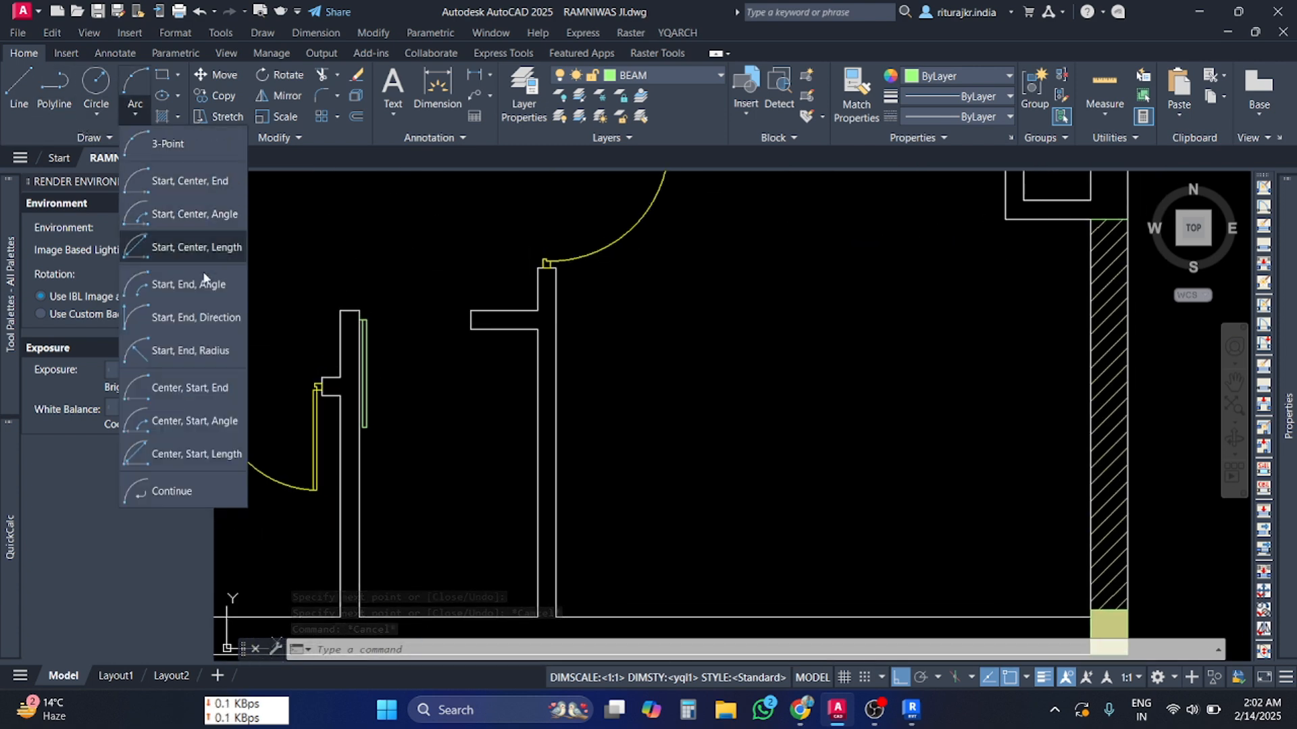
{"action": "left_click", "coordinate": [195, 144]}
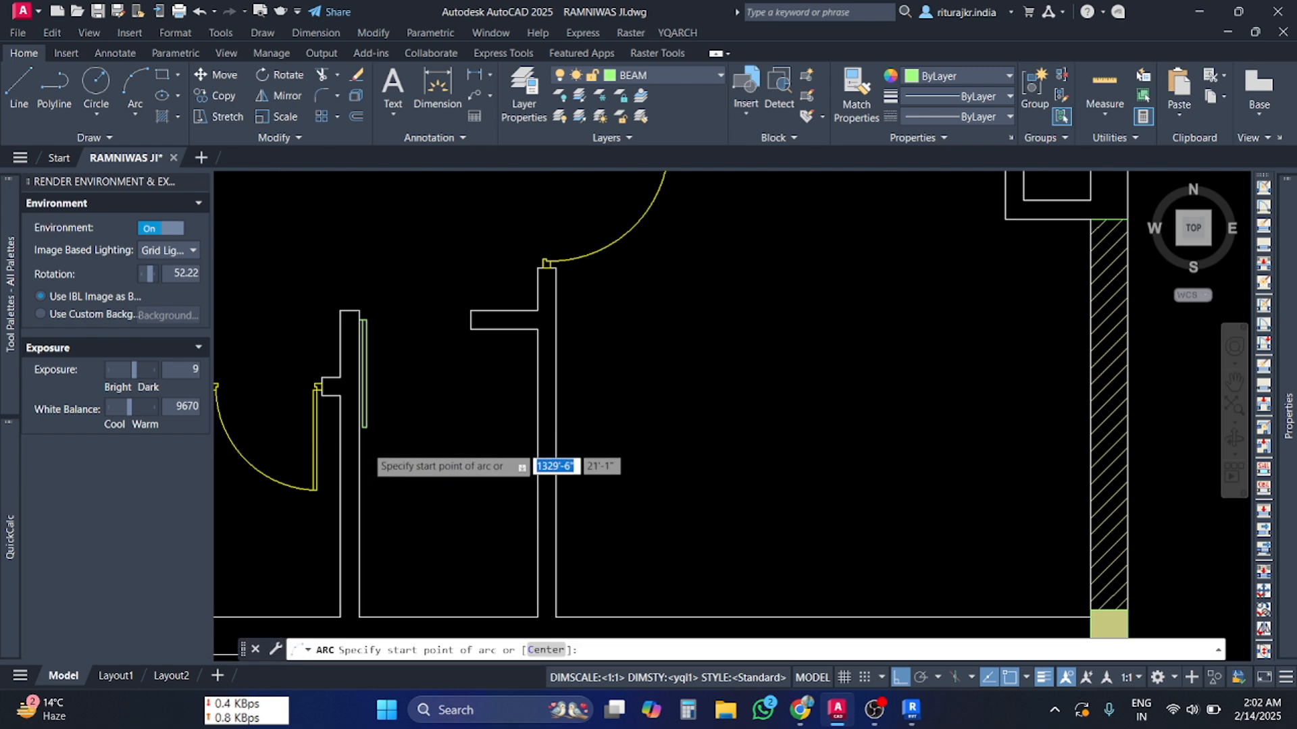
{"action": "scroll", "coordinate": [341, 388], "scroll_direction": "up", "scroll_amount": 4}
{"action": "left_click", "coordinate": [358, 331]}
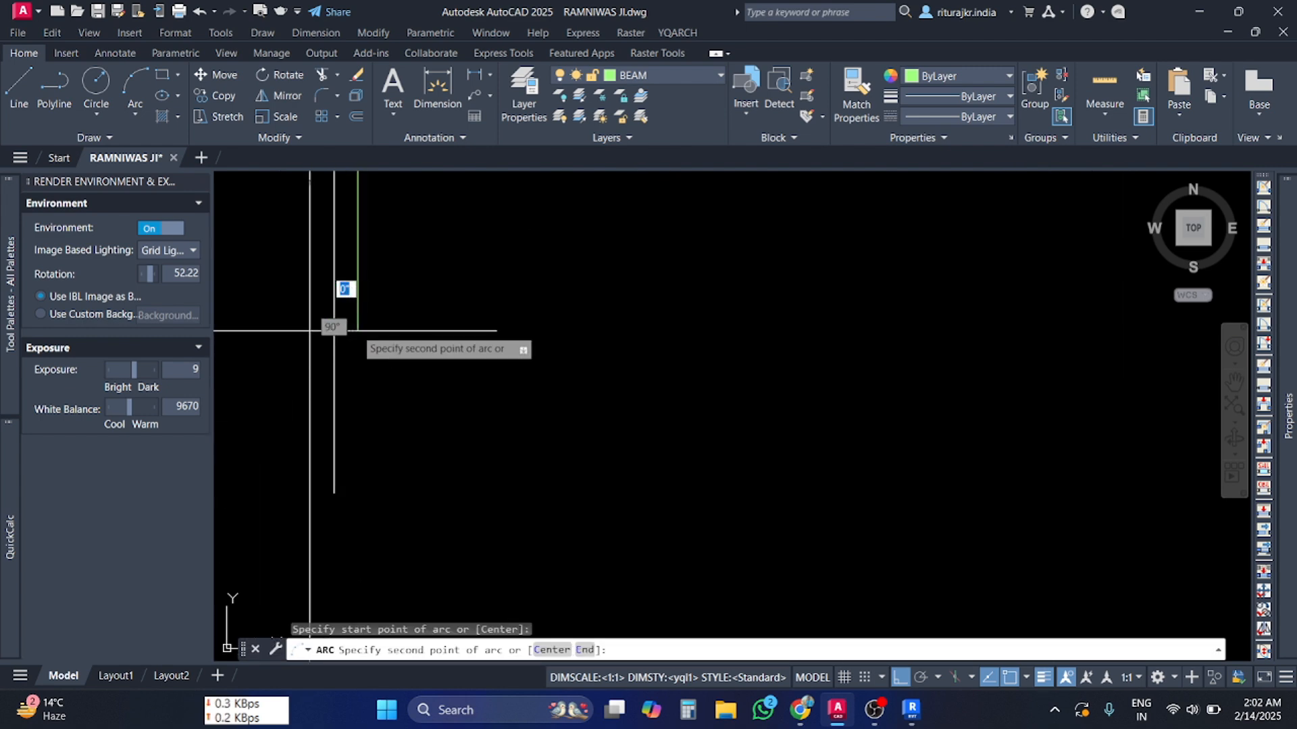
{"action": "left_click", "coordinate": [359, 331]}
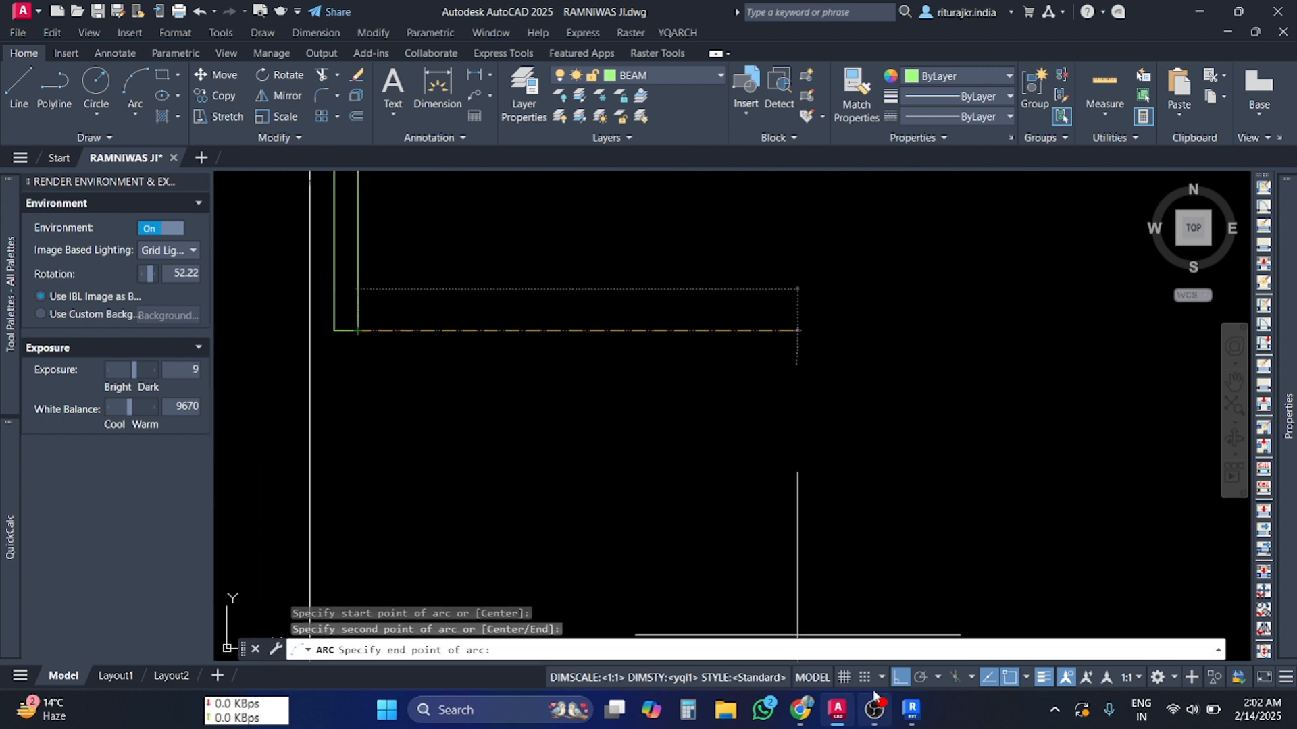
{"action": "left_click", "coordinate": [901, 682]}
{"action": "scroll", "coordinate": [780, 408], "scroll_direction": "down", "scroll_amount": 4}
{"action": "mouse_move", "coordinate": [769, 363]}
{"action": "middle_mouse_down"}
{"action": "mouse_move", "coordinate": [689, 474]}
{"action": "mouse_move", "coordinate": [589, 547]}
{"action": "middle_mouse_up"}
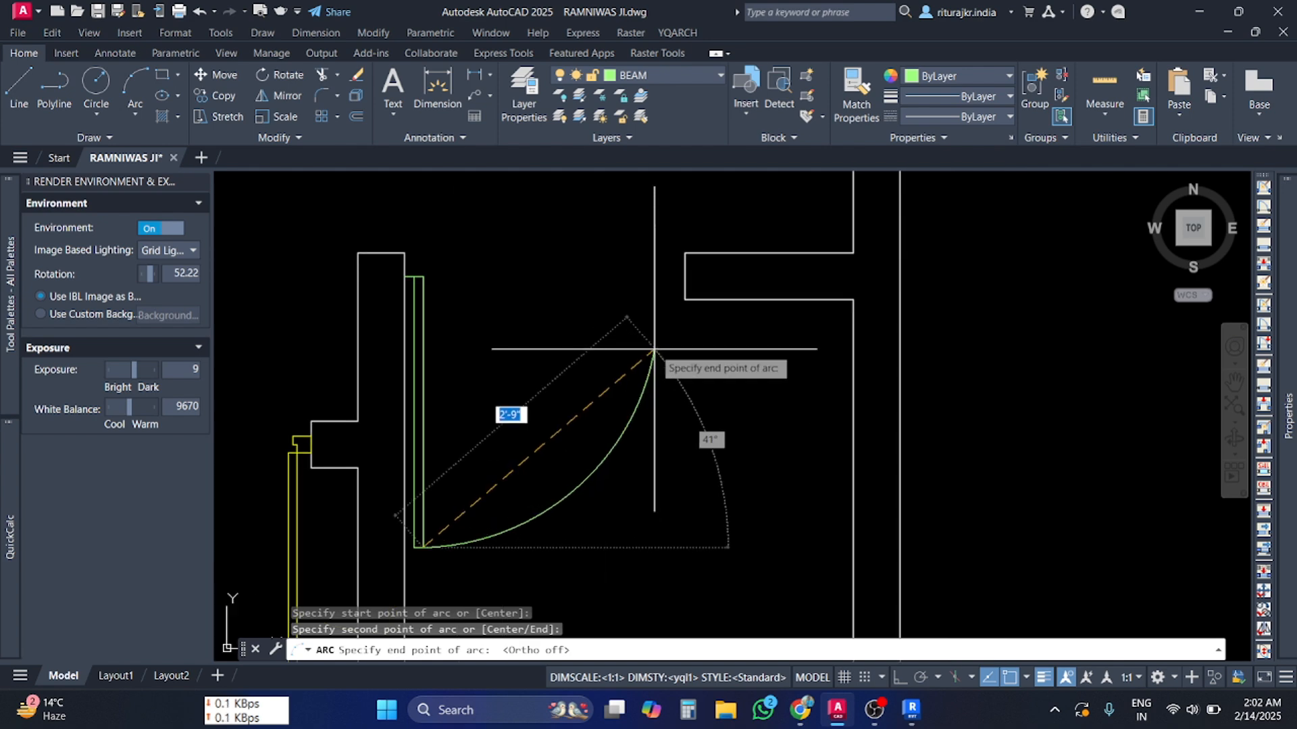
{"action": "key", "text": "Escape"}
{"action": "key", "text": "Escape"}
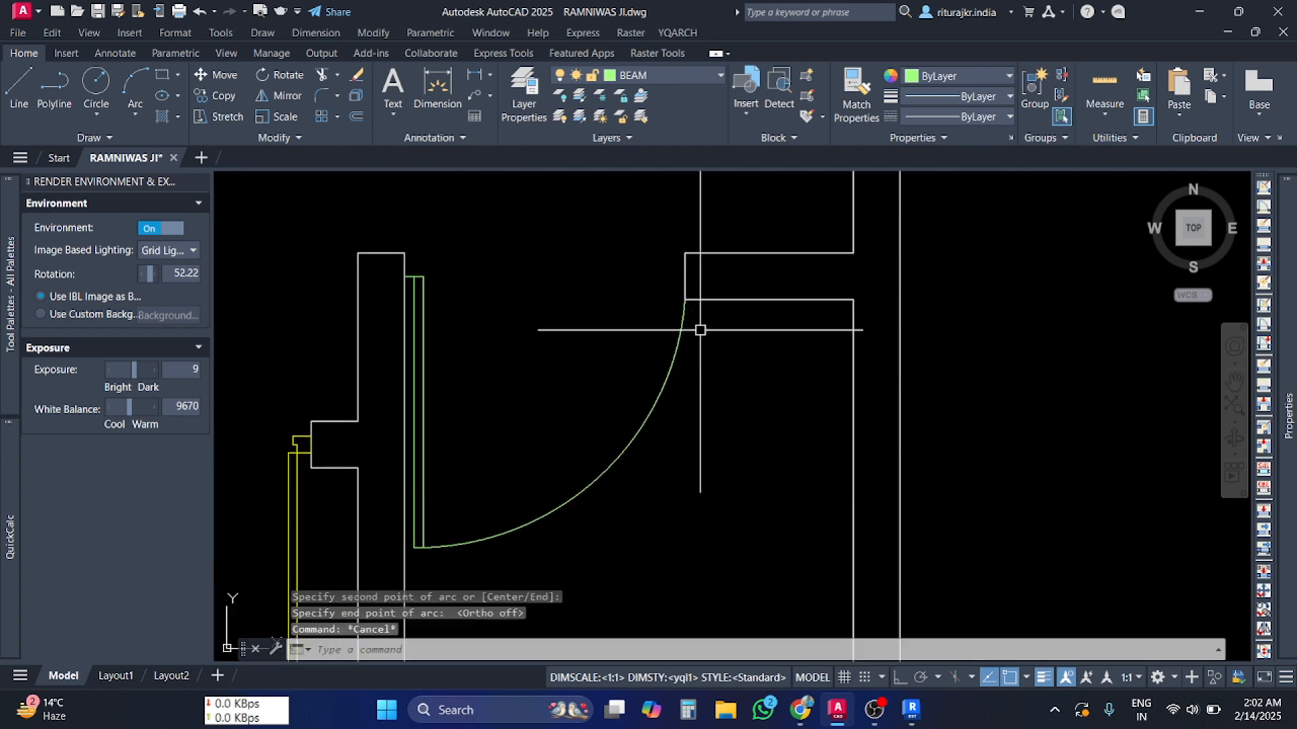
{"action": "scroll", "coordinate": [697, 327], "scroll_direction": "down", "scroll_amount": 4}
{"action": "mouse_move", "coordinate": [698, 327]}
{"action": "middle_mouse_down"}
{"action": "mouse_move", "coordinate": [668, 427]}
{"action": "mouse_move", "coordinate": [649, 371]}
{"action": "middle_mouse_up"}
{"action": "scroll", "coordinate": [637, 414], "scroll_direction": "up", "scroll_amount": 5}
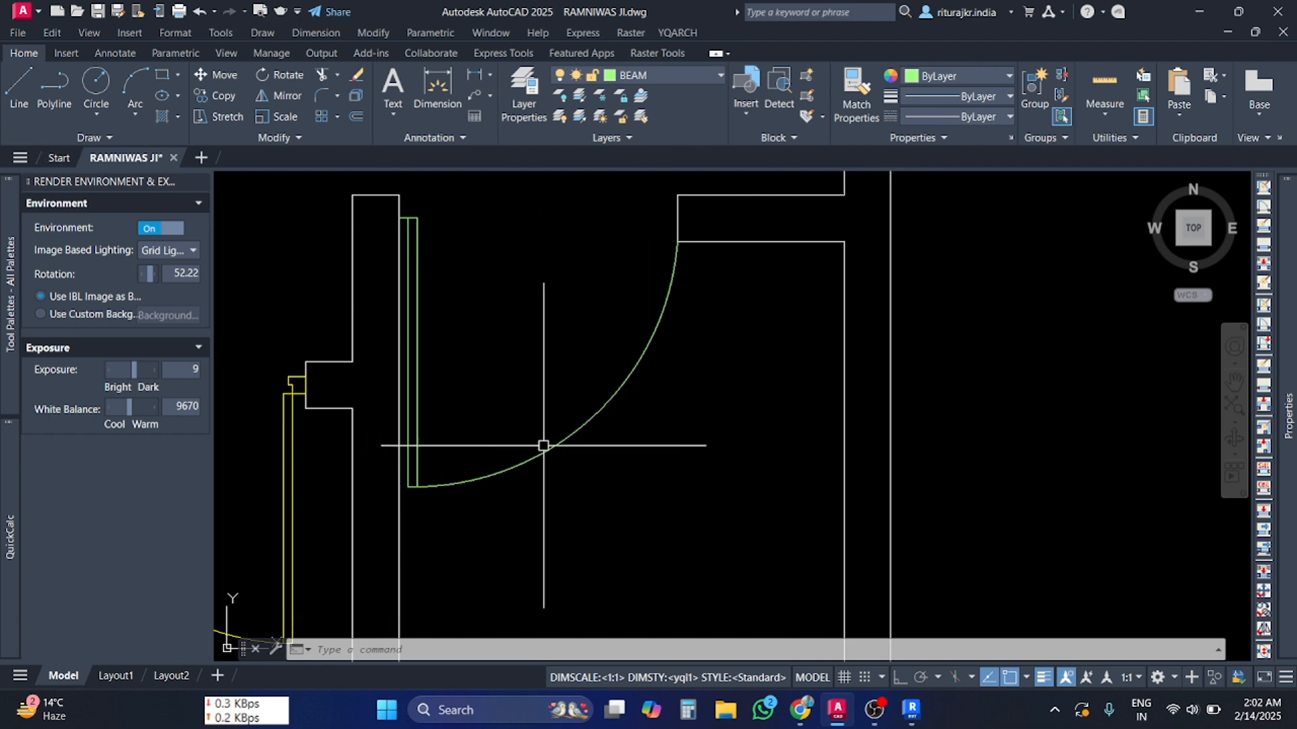
{"action": "scroll", "coordinate": [406, 196], "scroll_direction": "up", "scroll_amount": 4}
{"action": "left_click", "coordinate": [412, 239]}
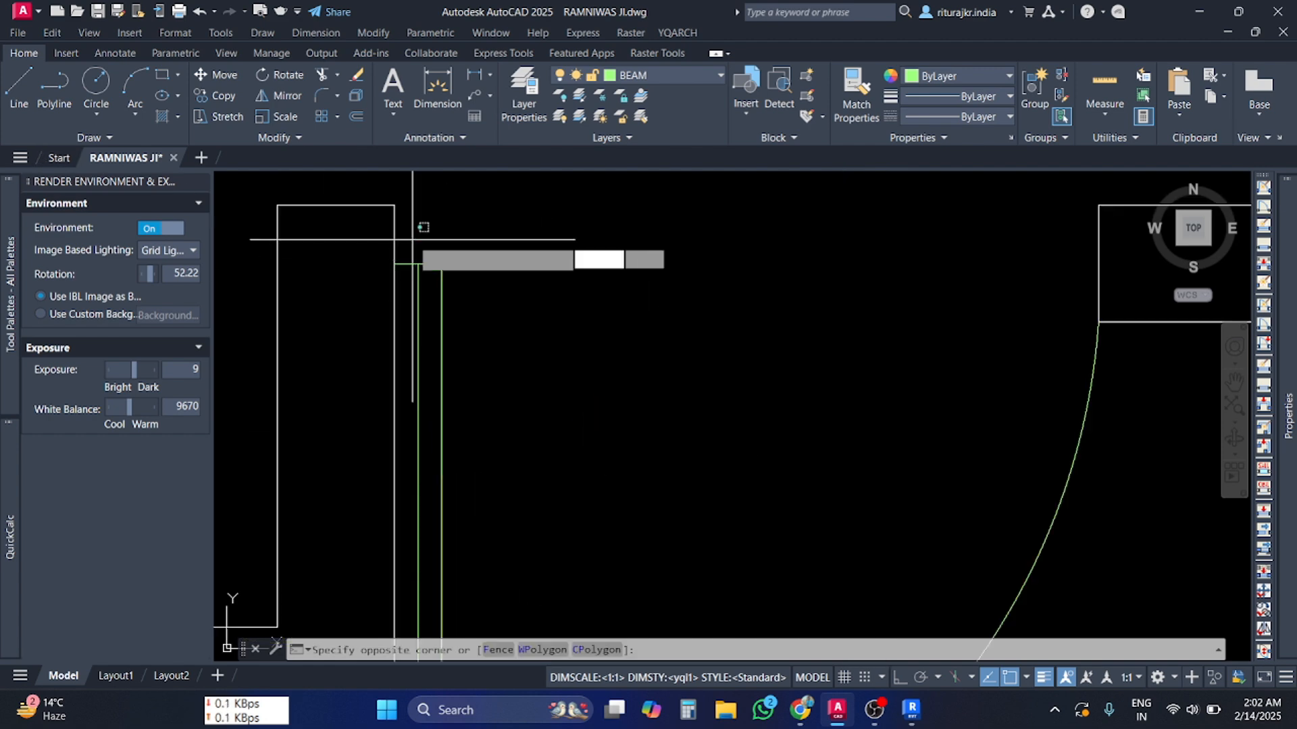
{"action": "scroll", "coordinate": [777, 425], "scroll_direction": "down", "scroll_amount": 2}
{"action": "scroll", "coordinate": [802, 433], "scroll_direction": "up", "scroll_amount": 2}
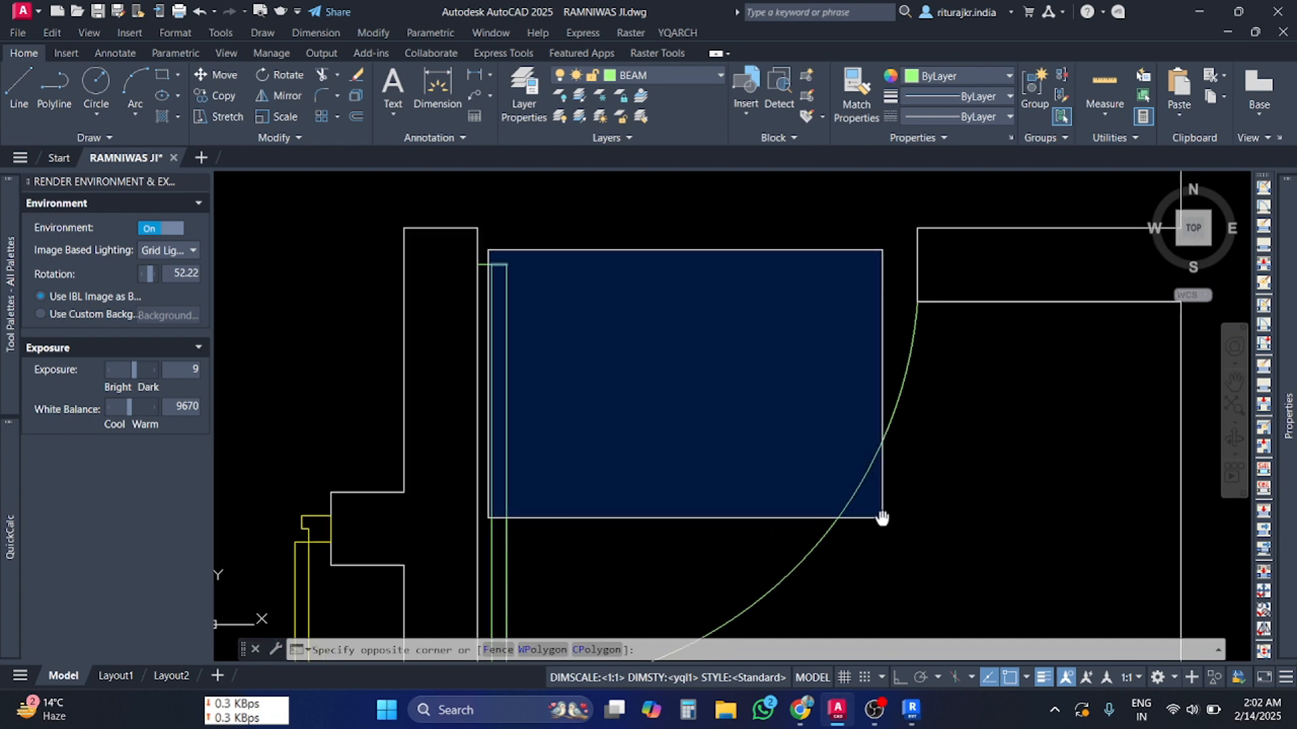
{"action": "scroll", "coordinate": [876, 519], "scroll_direction": "down", "scroll_amount": 5}
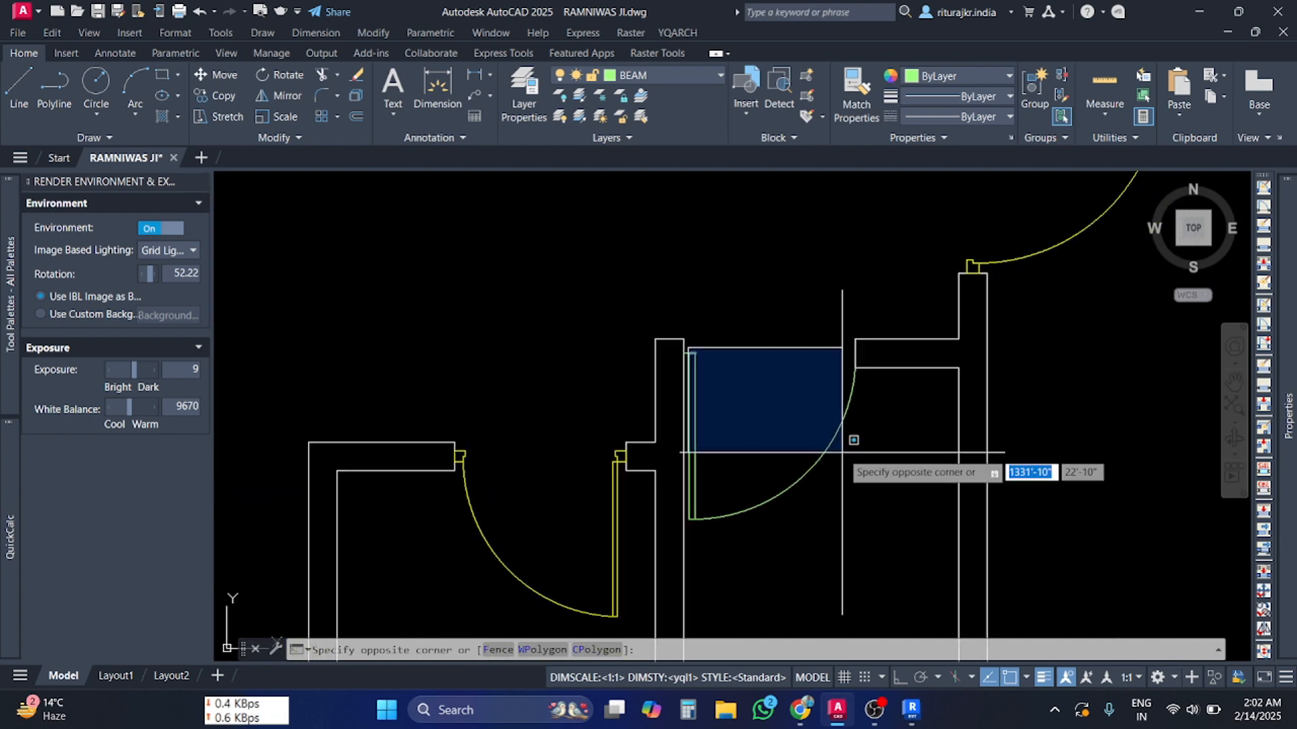
{"action": "key", "text": "Escape"}
- Select the whole door leaf outline and swing arc, leaving the stub wall's end line out of the selection
{"action": "scroll", "coordinate": [844, 459], "scroll_direction": "up", "scroll_amount": 2}
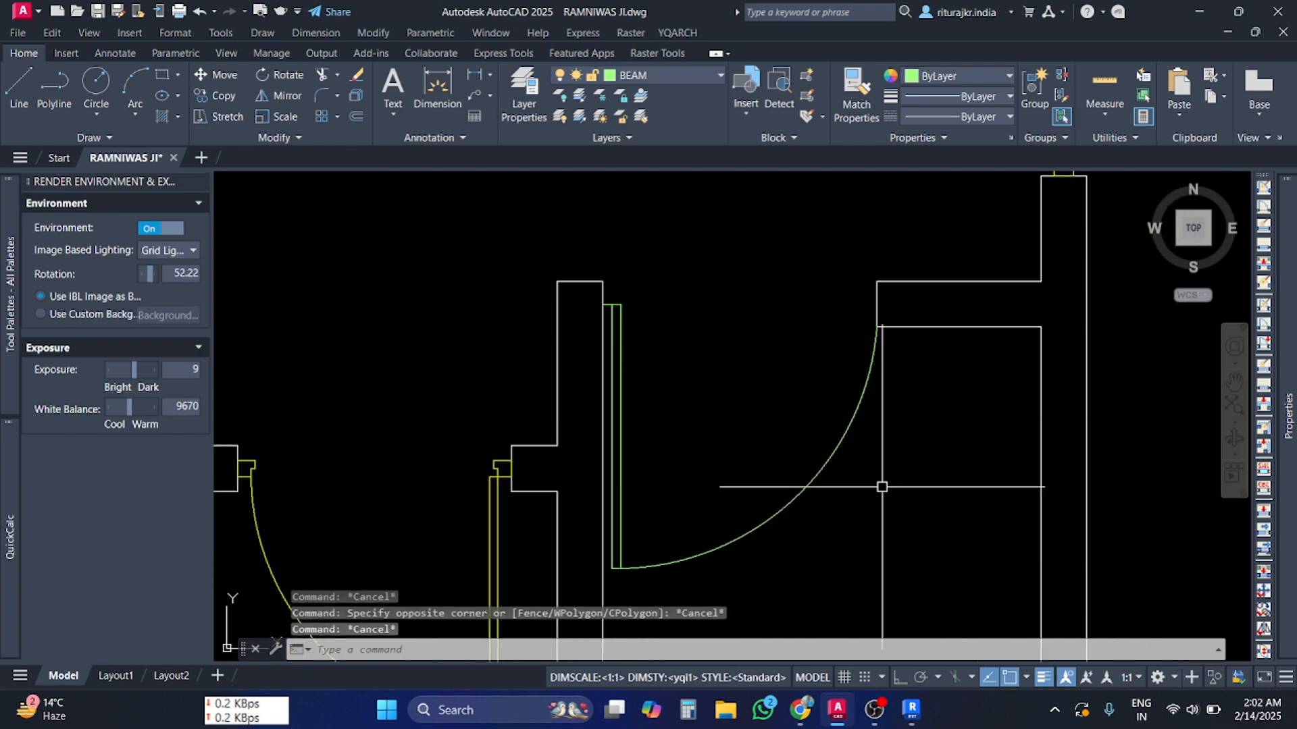
{"action": "mouse_move", "coordinate": [883, 484]}
{"action": "middle_mouse_down"}
{"action": "mouse_move", "coordinate": [906, 475]}
{"action": "mouse_move", "coordinate": [883, 476]}
{"action": "middle_mouse_up"}
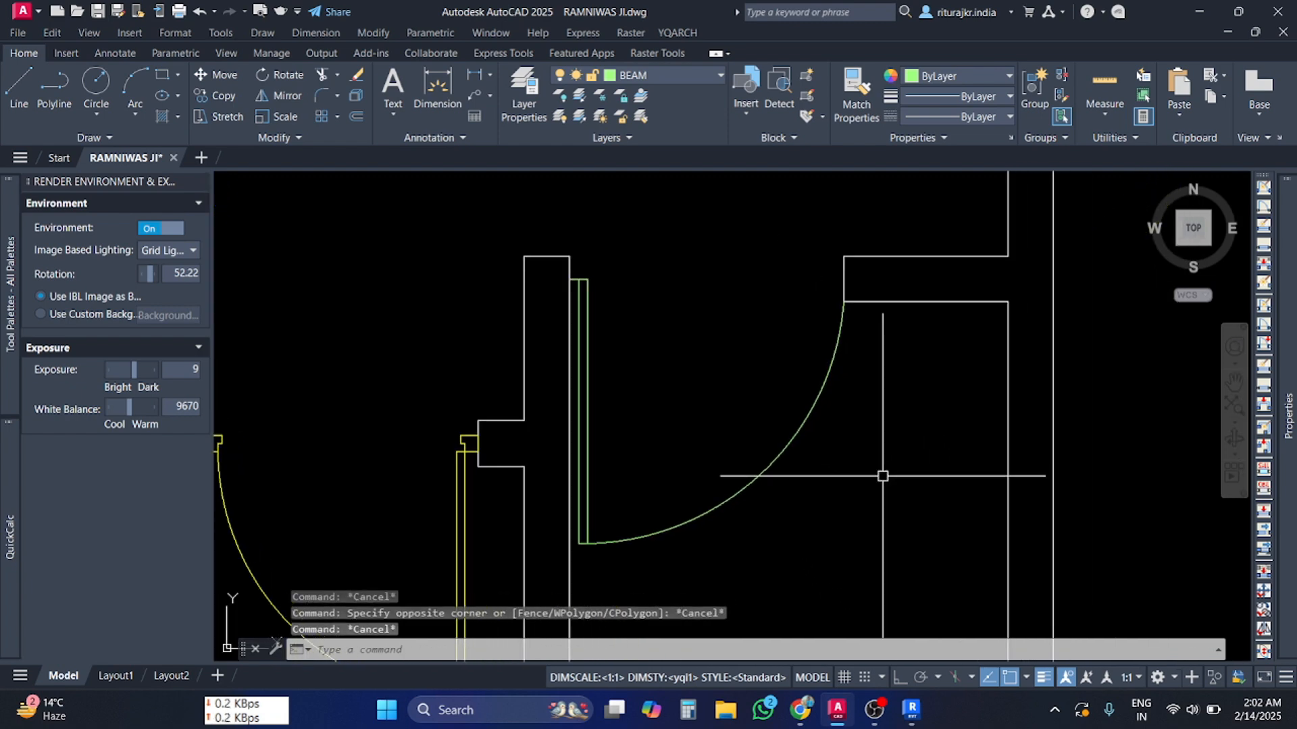
{"action": "left_click", "coordinate": [561, 234]}
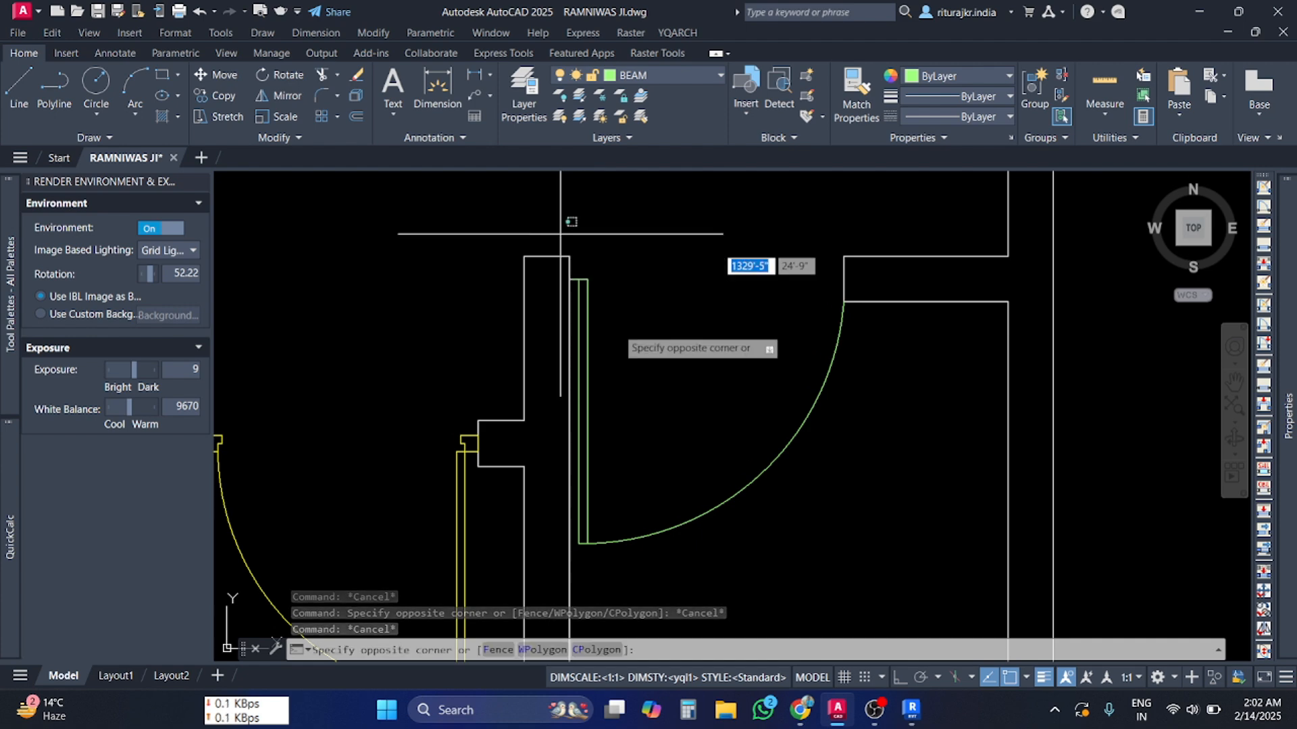
{"action": "left_click", "coordinate": [873, 568]}
{"action": "left_click", "coordinate": [774, 415]}
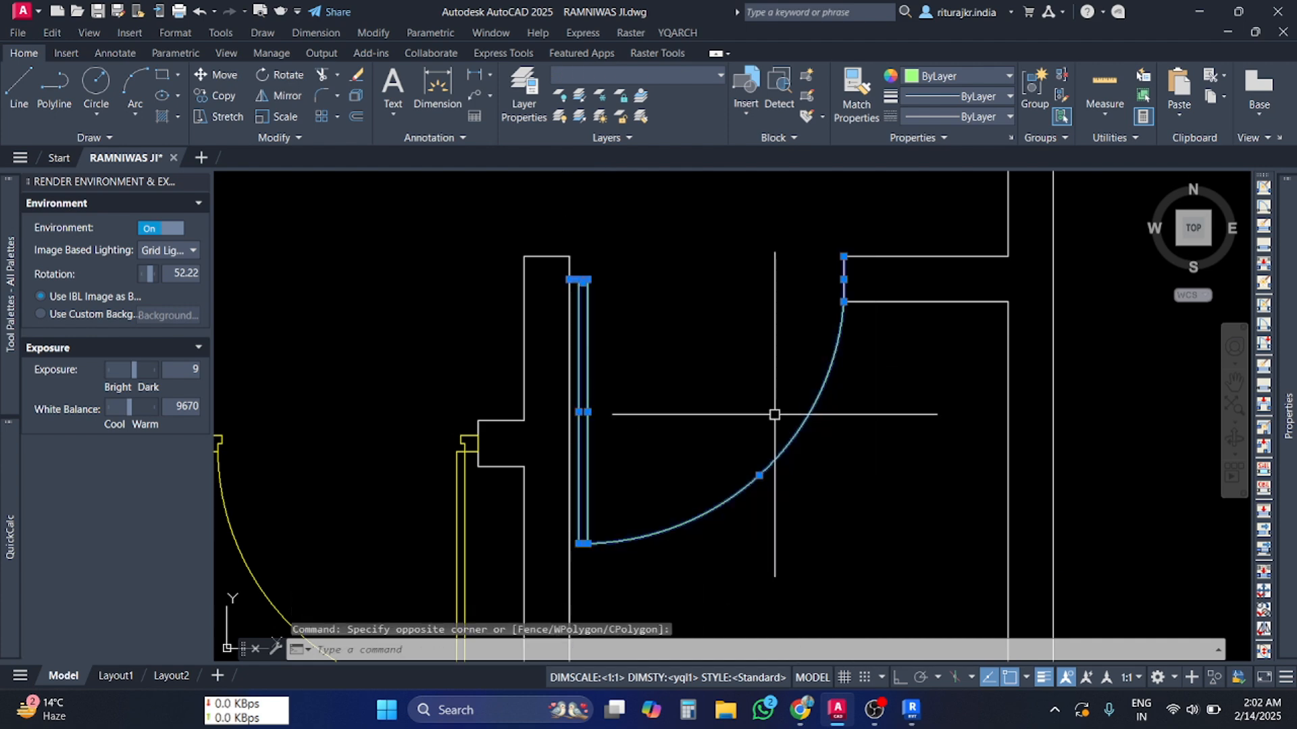
{"action": "scroll", "coordinate": [838, 291], "scroll_direction": "up", "scroll_amount": 5}
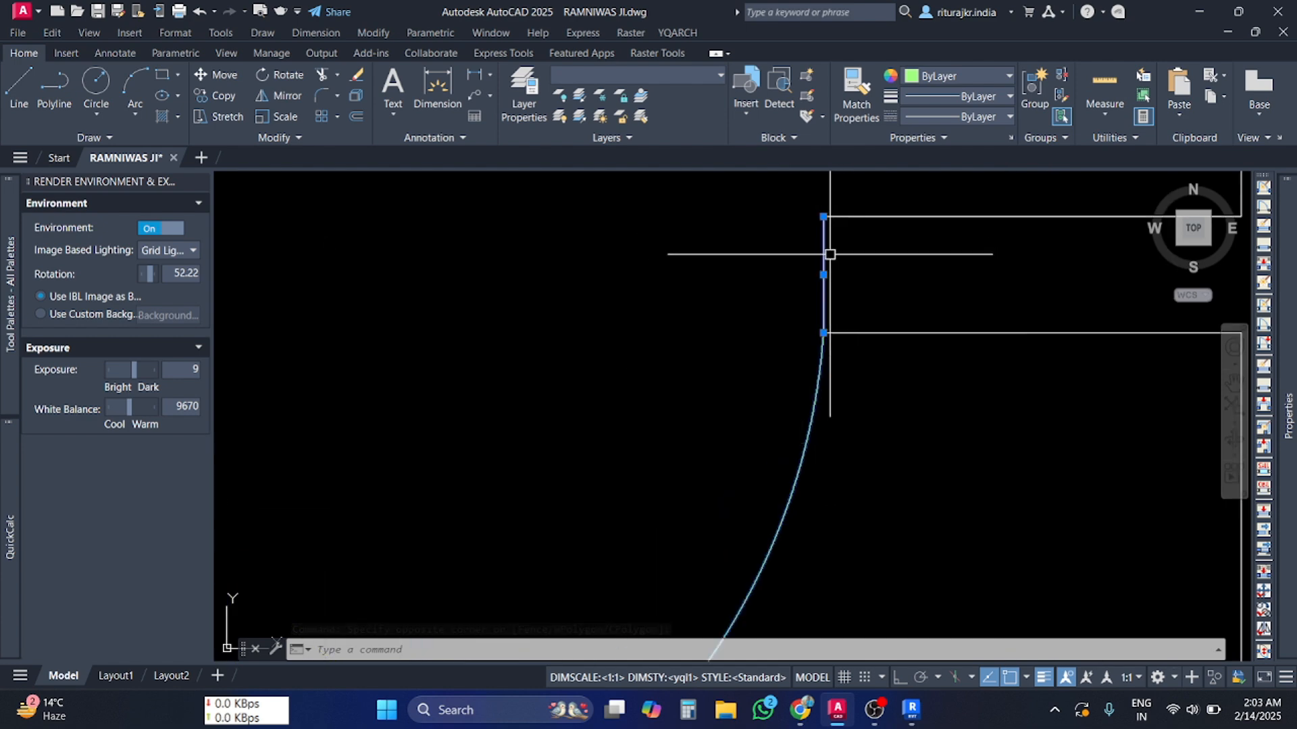
{"action": "scroll", "coordinate": [817, 292], "scroll_direction": "down", "scroll_amount": 5}
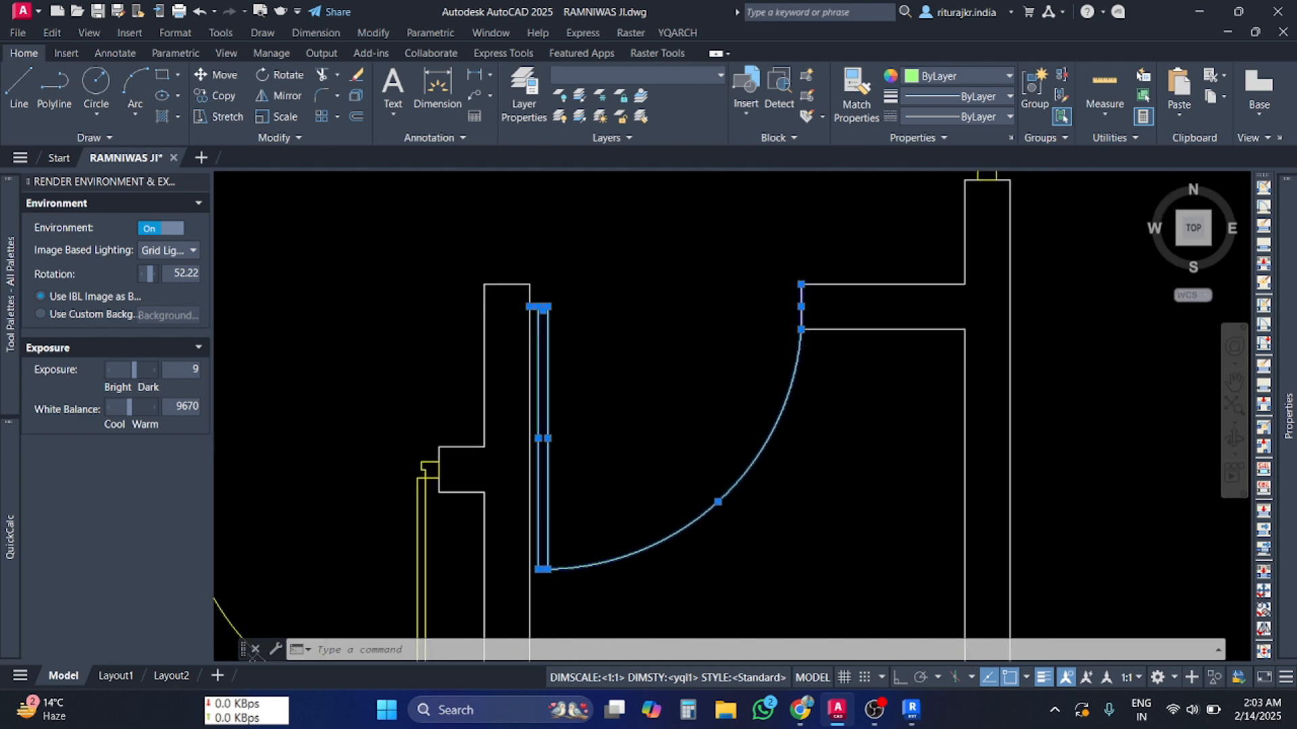
{"action": "scroll", "coordinate": [804, 290], "scroll_direction": "up", "scroll_amount": 5}
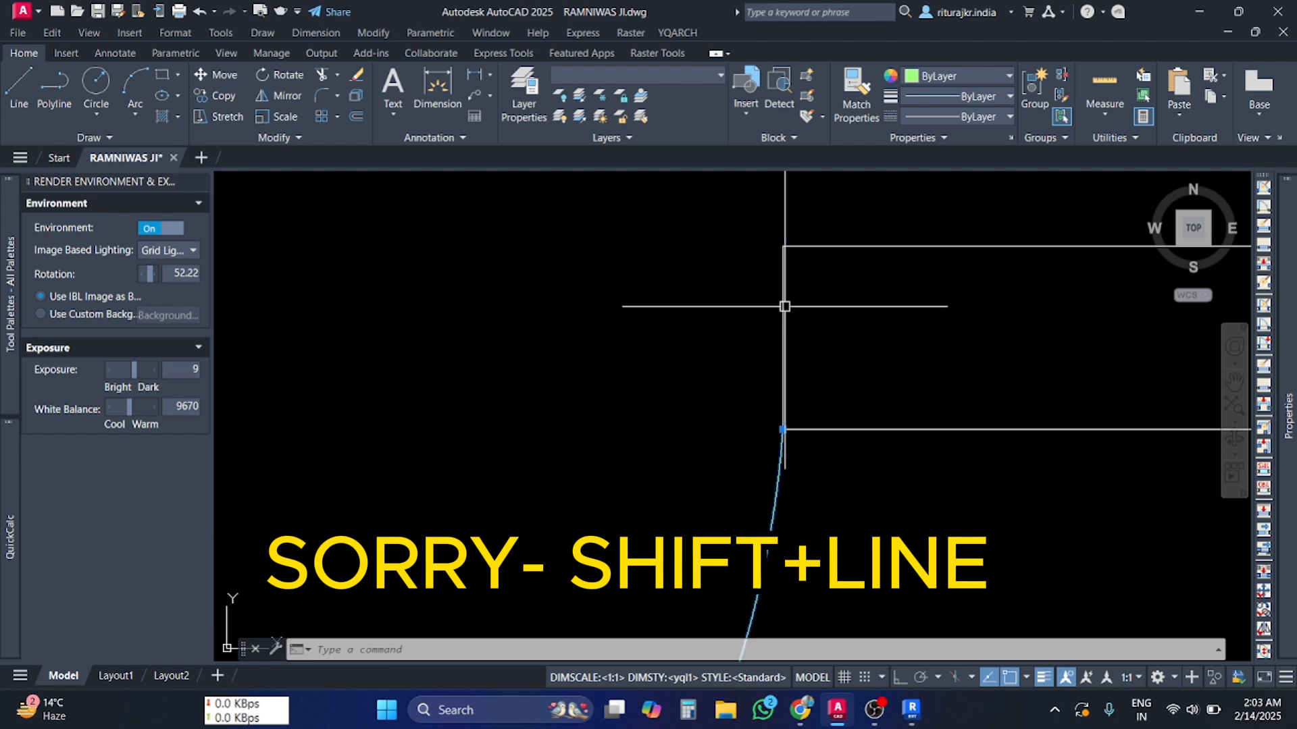
{"action": "scroll", "coordinate": [741, 336], "scroll_direction": "down", "scroll_amount": 3}
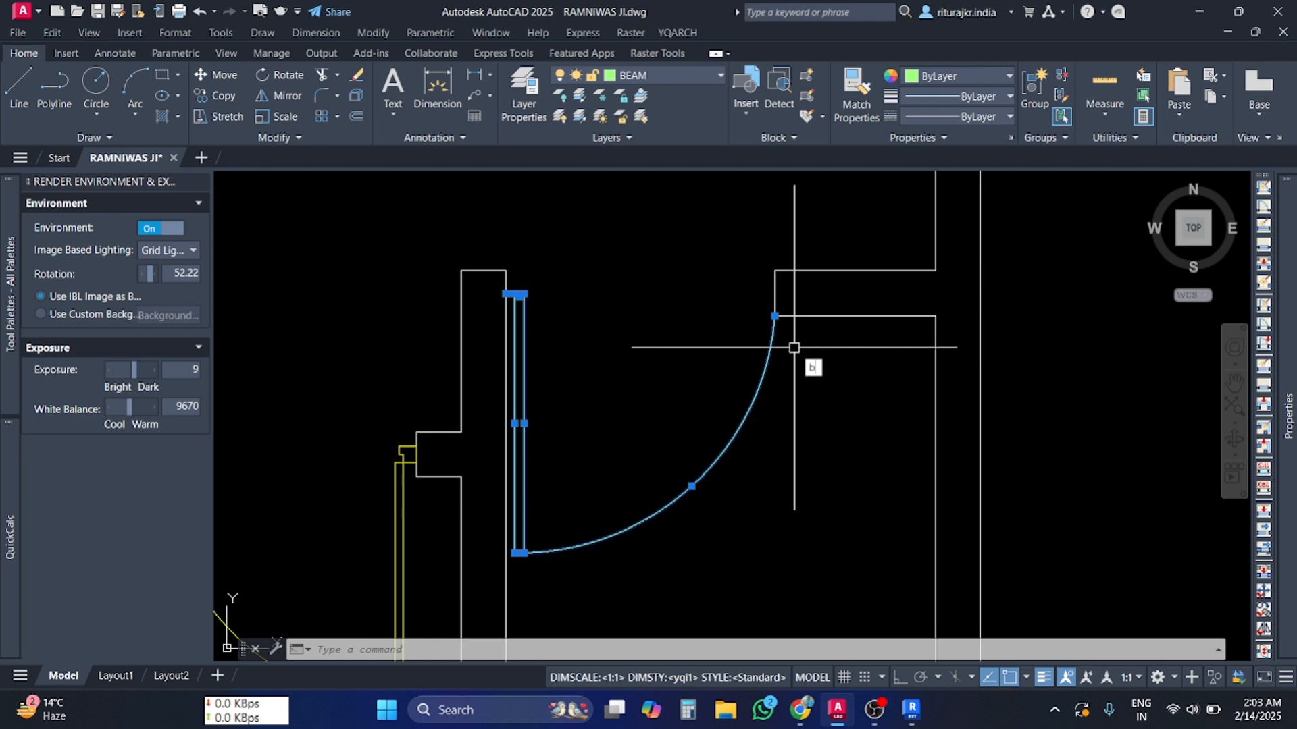
- Define the selected door as block d1, with its base point where the leaf's upper edge meets the wall face, deleting the original objects
{"action": "type", "text": "block"}
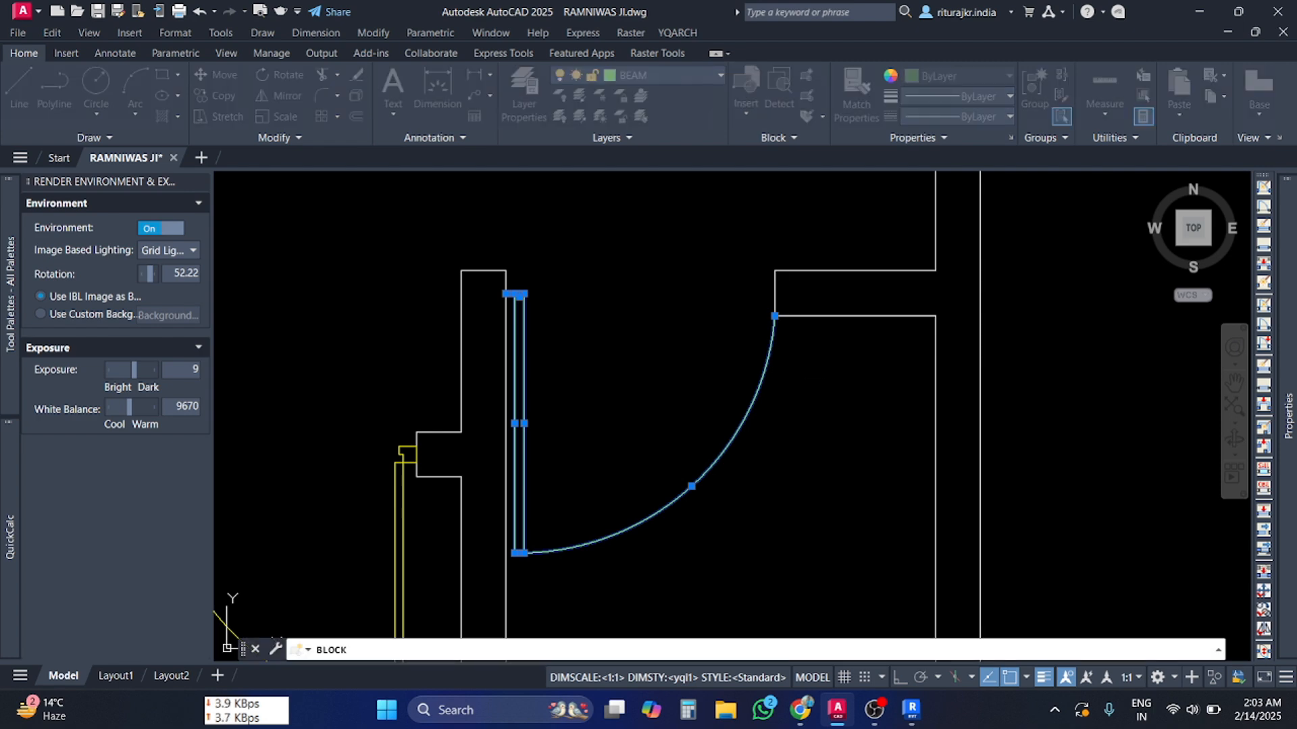
{"action": "key", "text": "Return"}
{"action": "left_click_drag", "start_coordinate": [751, 195], "coordinate": [825, 179]}
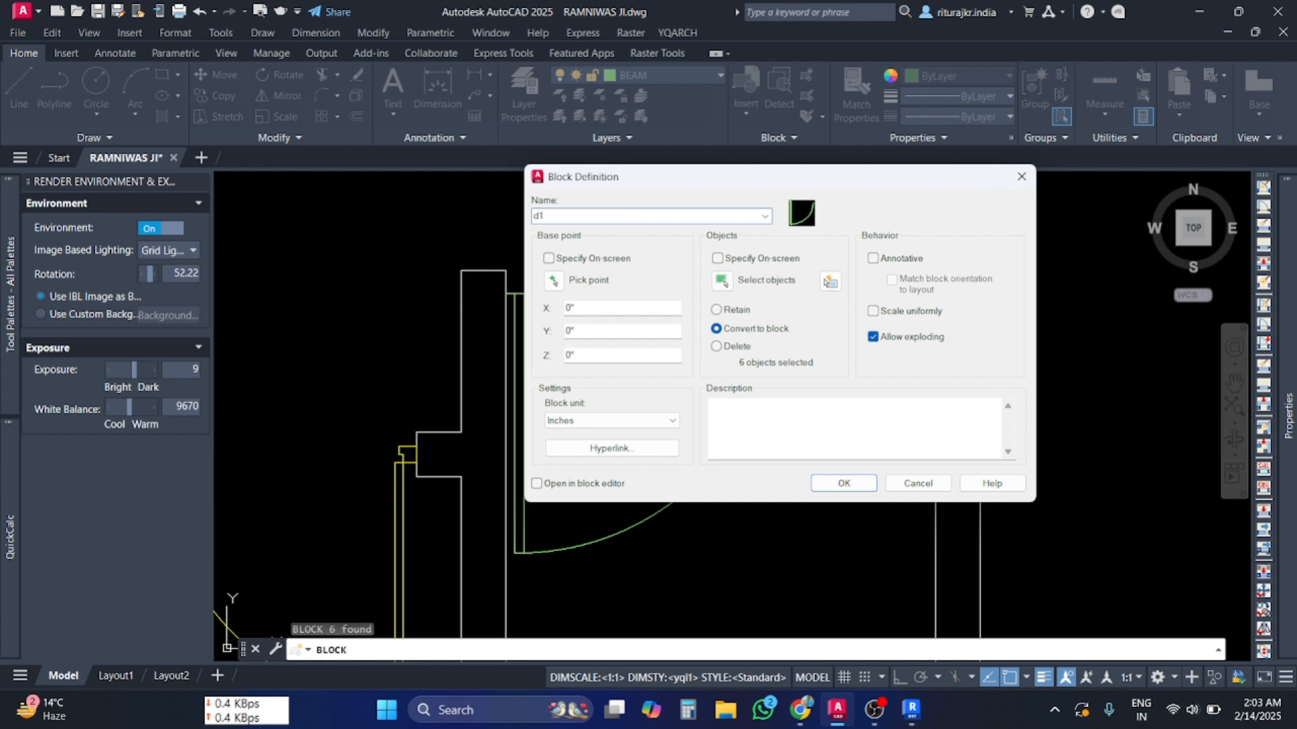
{"action": "left_click", "coordinate": [554, 281]}
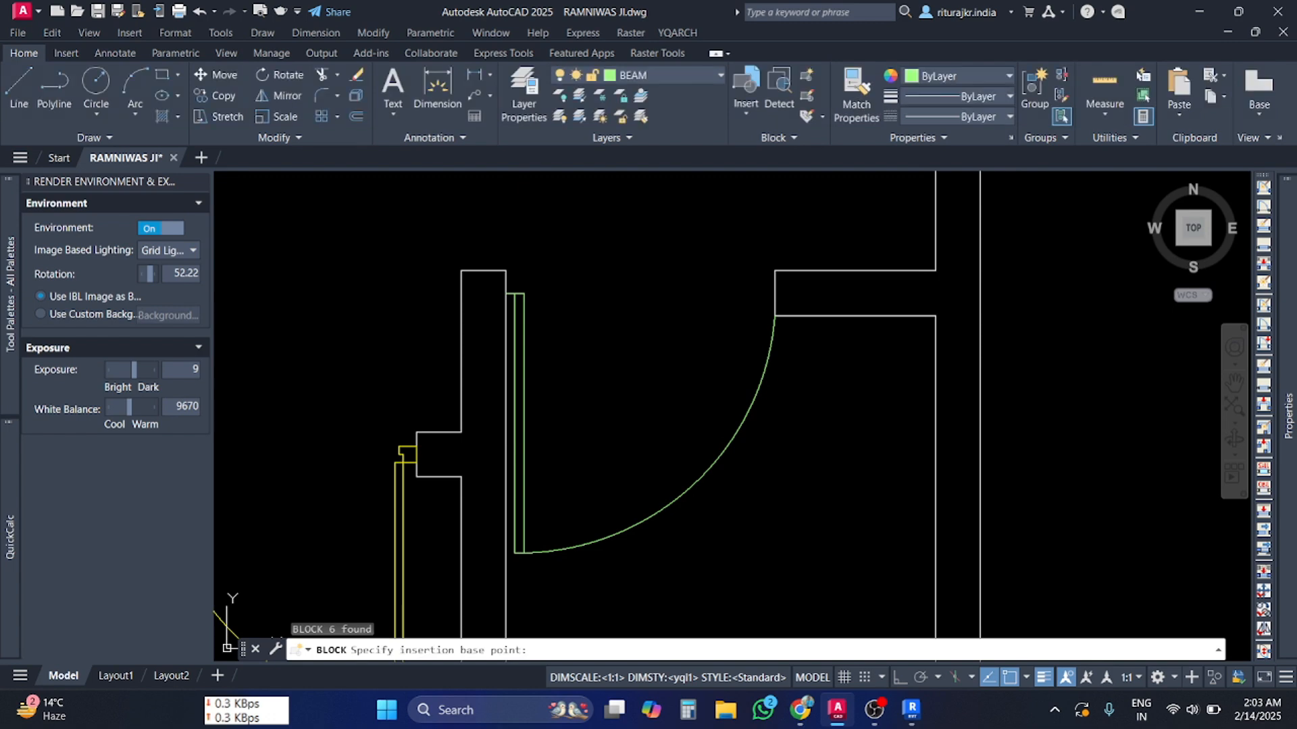
{"action": "scroll", "coordinate": [522, 304], "scroll_direction": "up", "scroll_amount": 5}
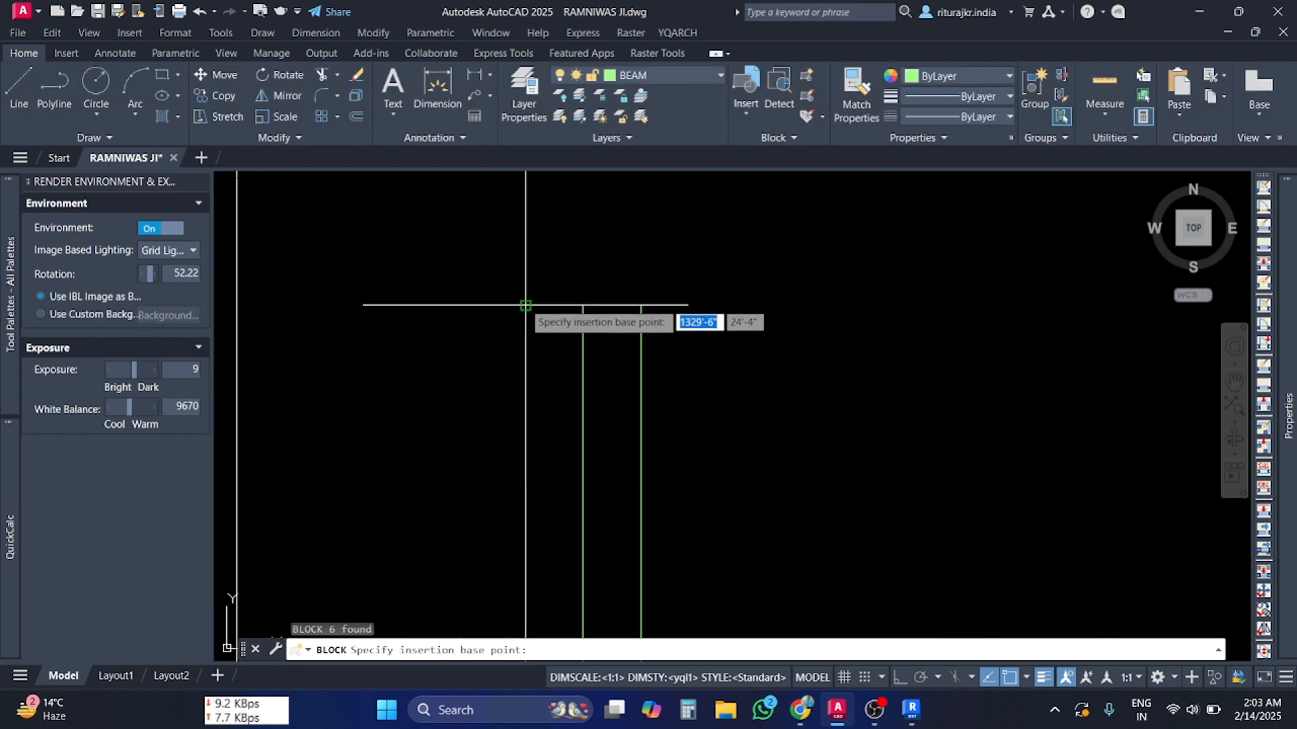
{"action": "left_click", "coordinate": [525, 306]}
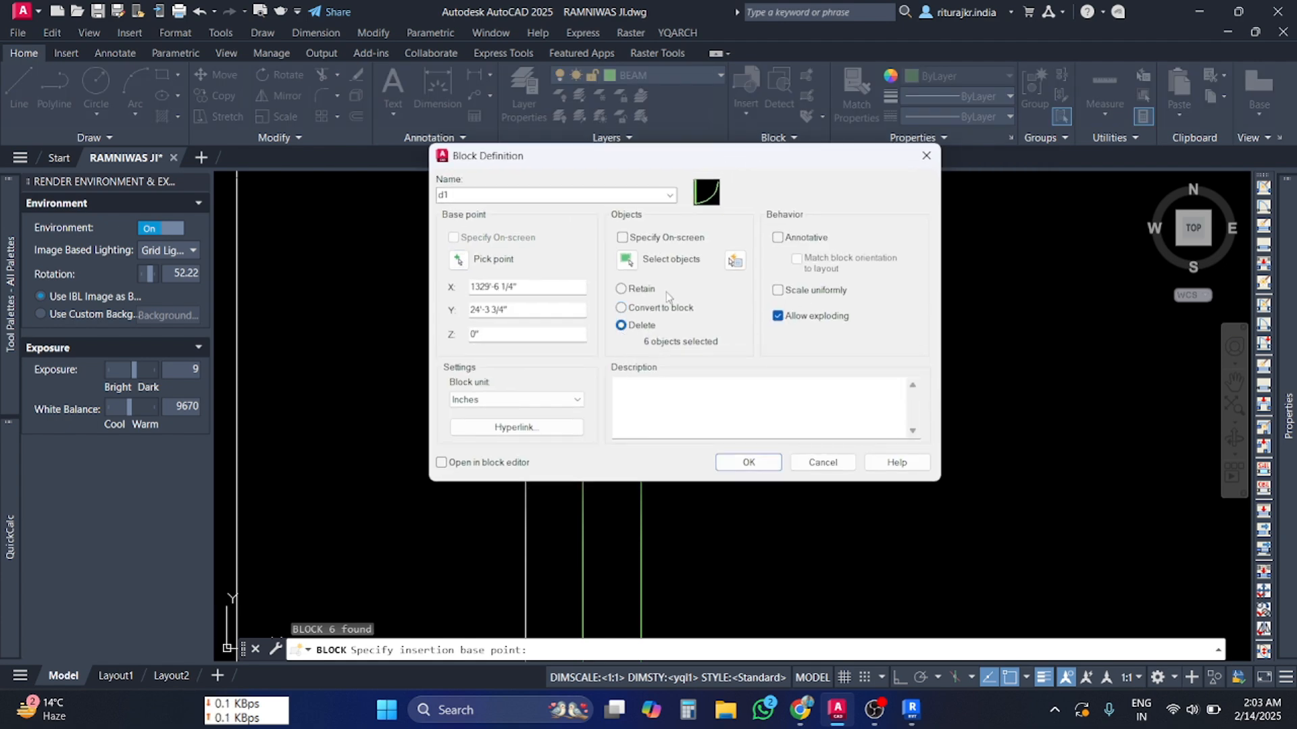
{"action": "left_click", "coordinate": [748, 463]}
{"action": "scroll", "coordinate": [762, 461], "scroll_direction": "down", "scroll_amount": 3}
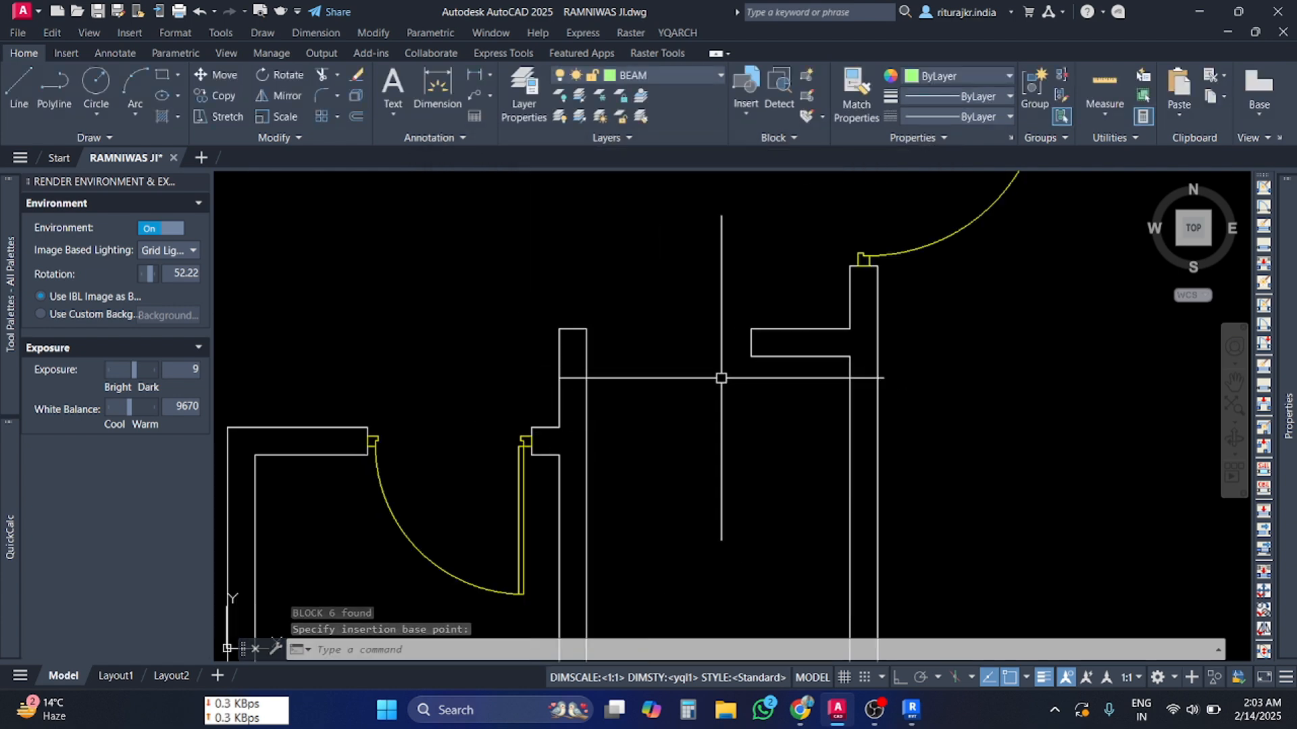
- Enlarge the Insert block gallery and look through the blocks stored in the drawing
{"action": "scroll", "coordinate": [719, 341], "scroll_direction": "up", "scroll_amount": 2}
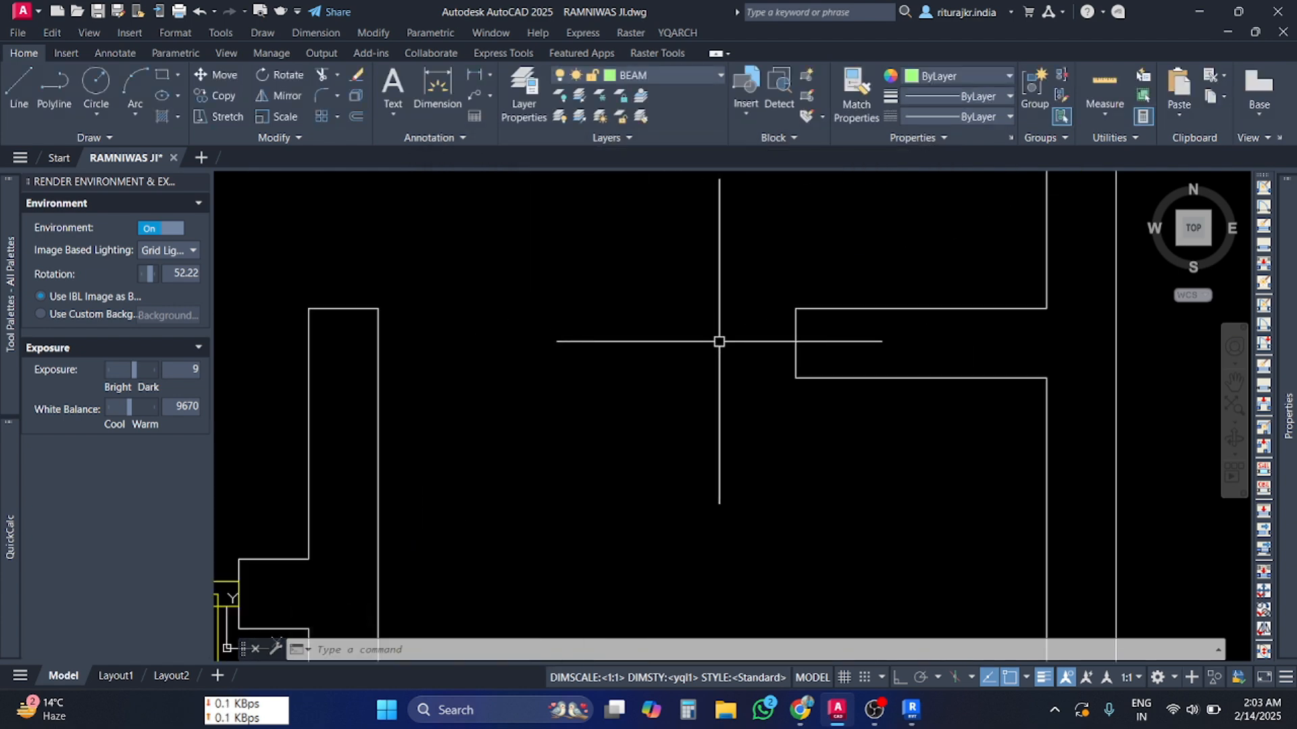
{"action": "middle_click_drag", "start_coordinate": [720, 341], "coordinate": [682, 325]}
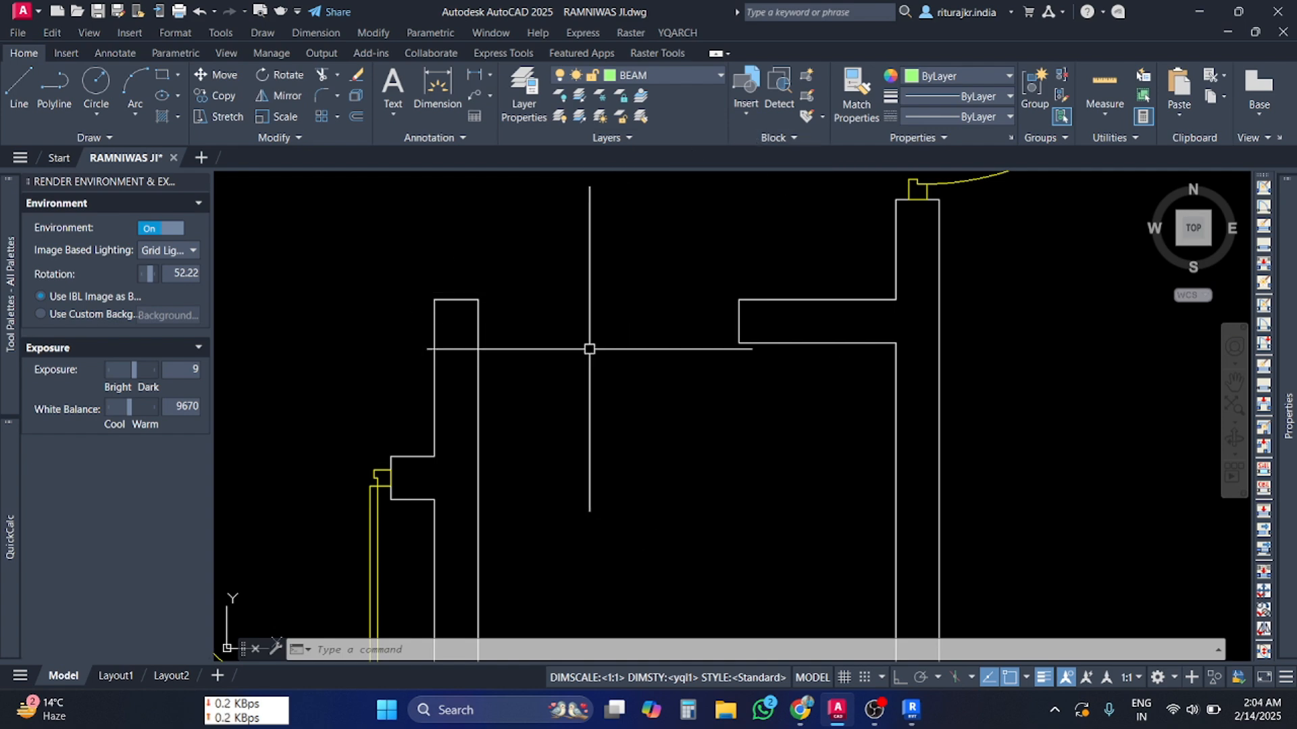
{"action": "scroll", "coordinate": [589, 350], "scroll_direction": "up", "scroll_amount": 2}
{"action": "middle_click_drag", "start_coordinate": [588, 347], "coordinate": [621, 371]}
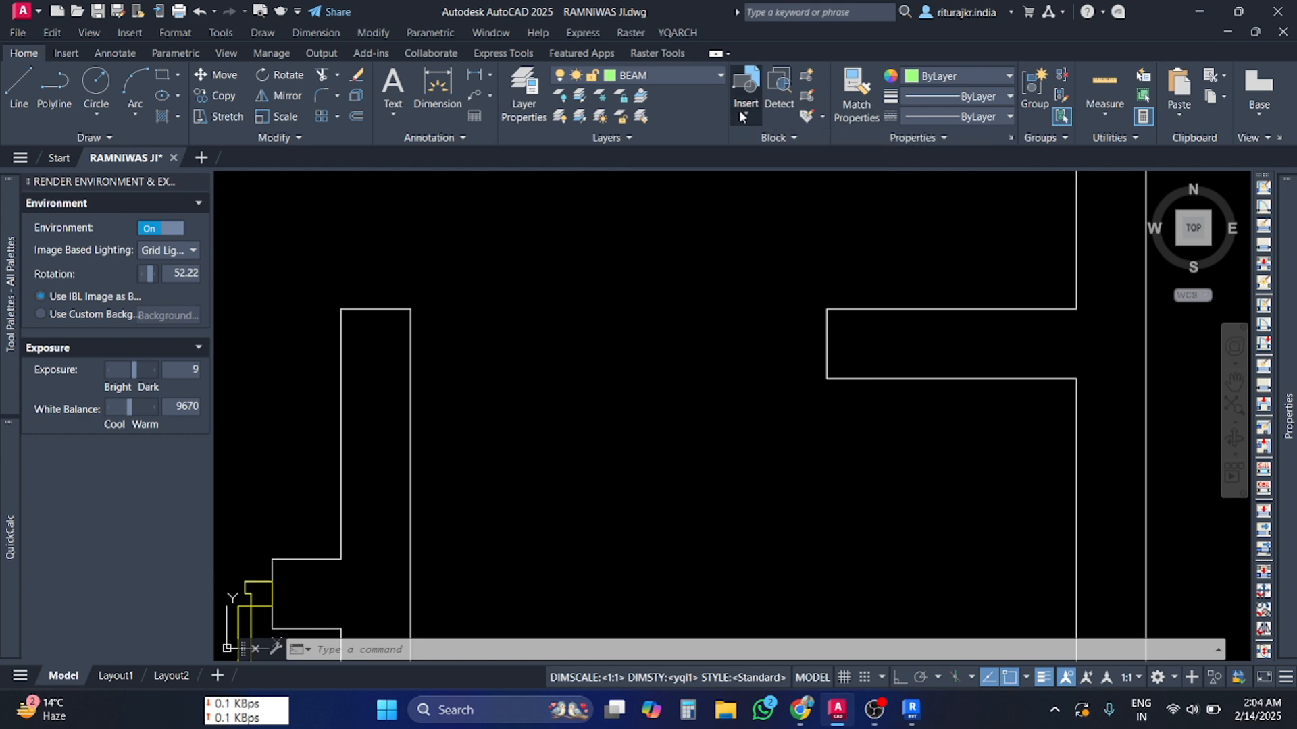
{"action": "scroll", "coordinate": [736, 388], "scroll_direction": "down", "scroll_amount": 6}
{"action": "scroll", "coordinate": [742, 320], "scroll_direction": "up", "scroll_amount": 2}
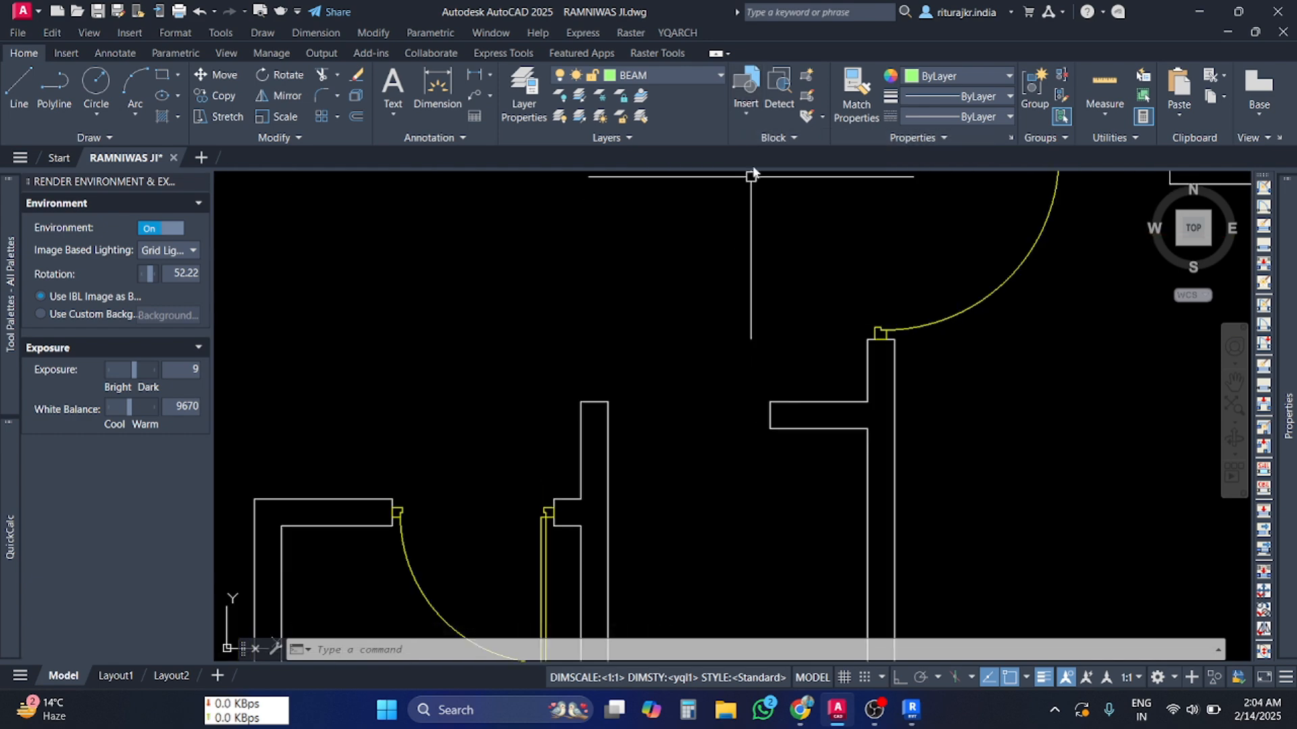
{"action": "left_click", "coordinate": [747, 118]}
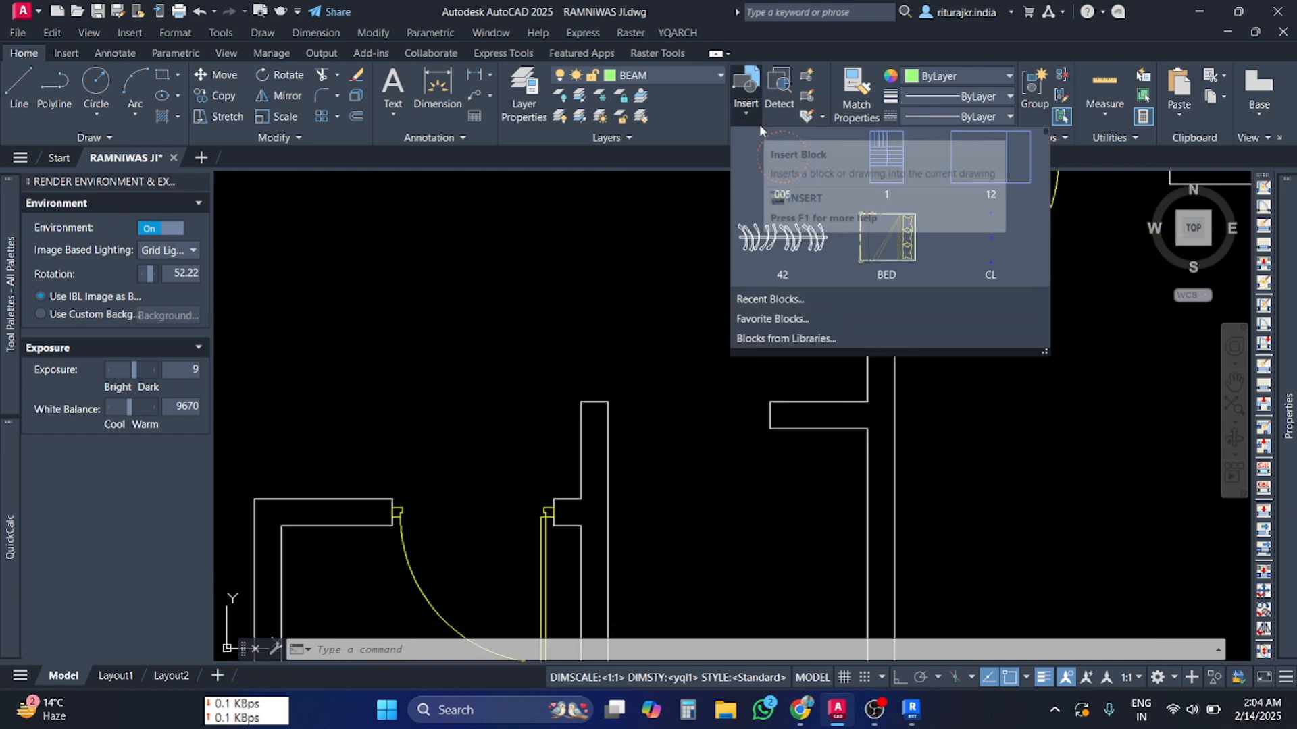
{"action": "scroll", "coordinate": [924, 230], "scroll_direction": "down", "scroll_amount": 1}
{"action": "scroll", "coordinate": [923, 229], "scroll_direction": "down", "scroll_amount": 1}
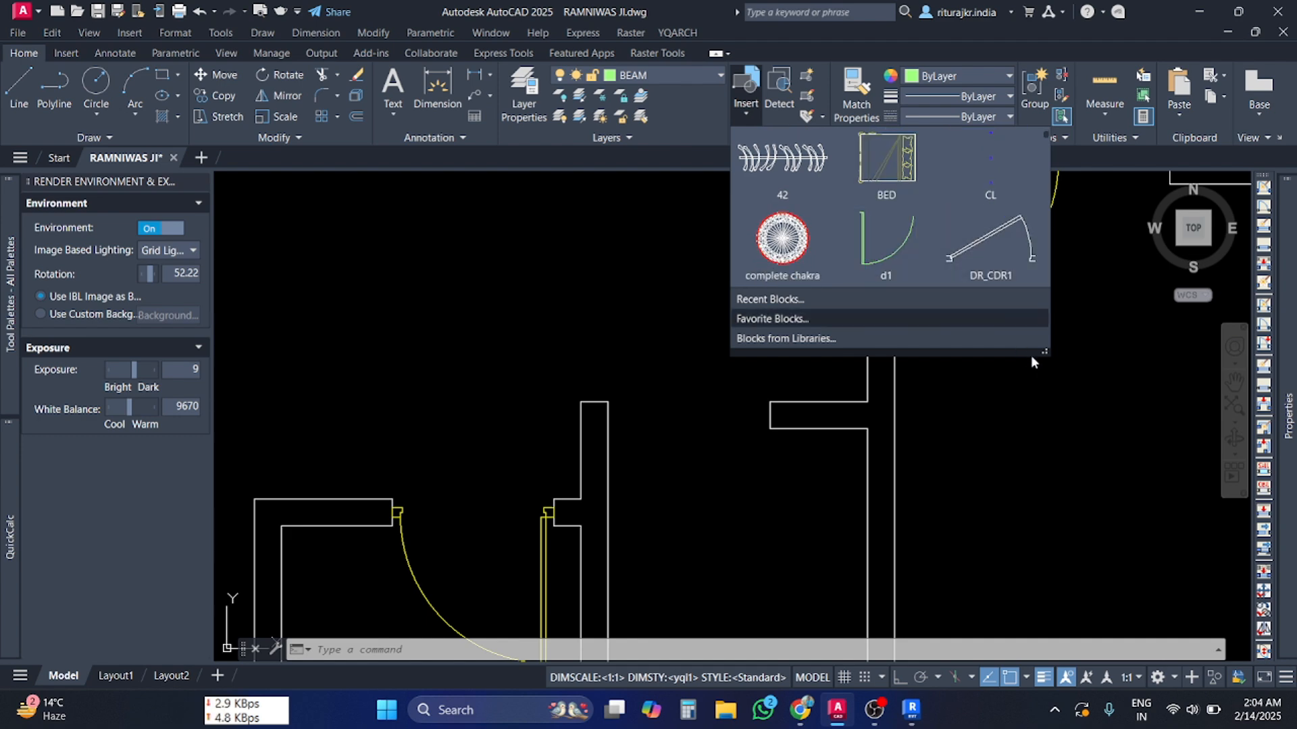
{"action": "left_click_drag", "start_coordinate": [1044, 352], "coordinate": [1148, 593]}
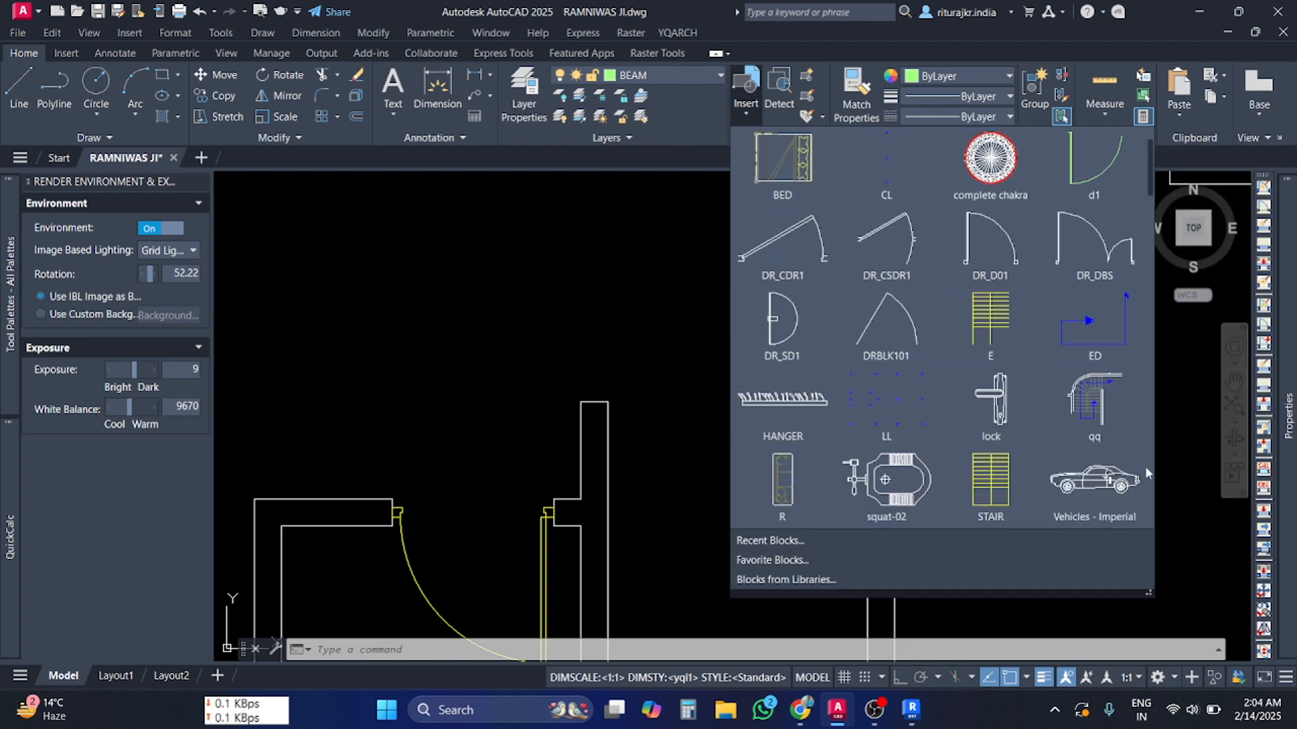
{"action": "scroll", "coordinate": [1036, 366], "scroll_direction": "down", "scroll_amount": 2}
{"action": "scroll", "coordinate": [1033, 367], "scroll_direction": "down", "scroll_amount": 1}
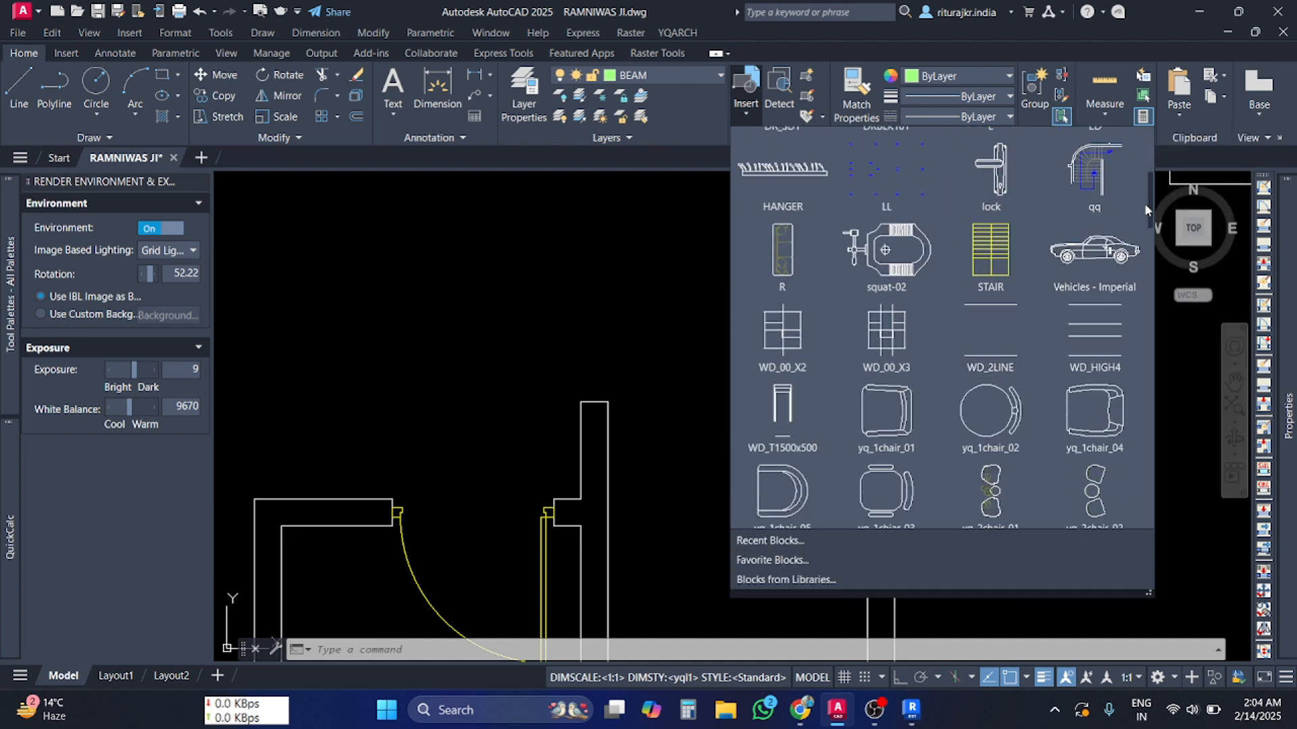
{"action": "left_click", "coordinate": [1155, 212]}
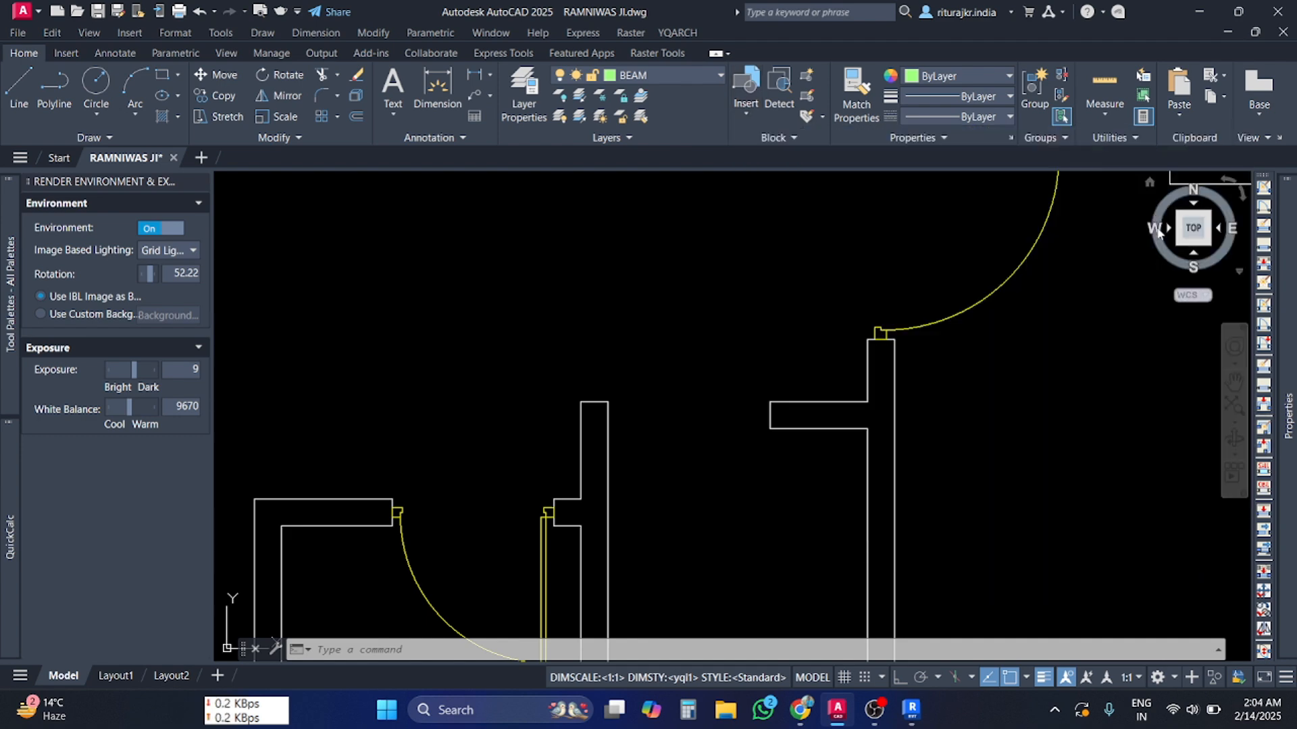
- Insert block d1 in the plan's lower opening, on the long wall's face level with the middle of the opposite stub wall's end
{"action": "left_click", "coordinate": [747, 116]}
{"action": "left_click_drag", "start_coordinate": [1152, 202], "coordinate": [1133, 157]}
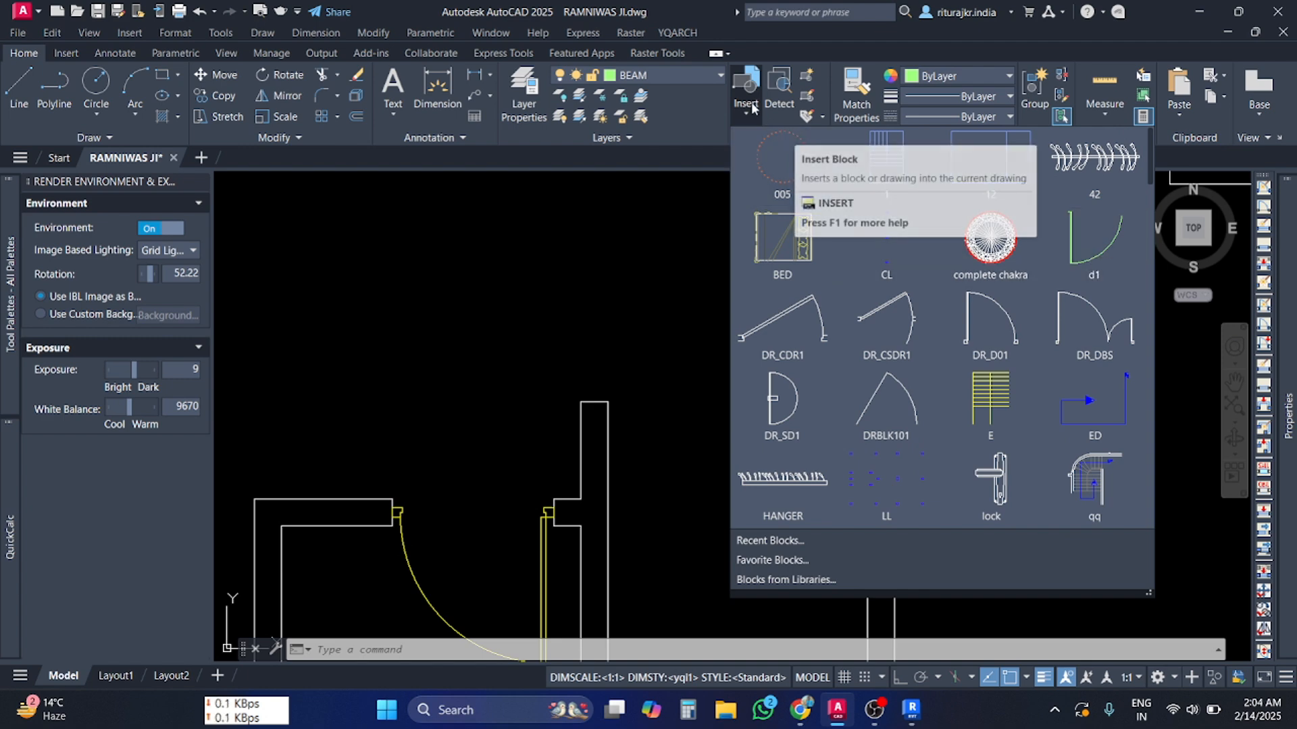
{"action": "left_click", "coordinate": [1092, 244]}
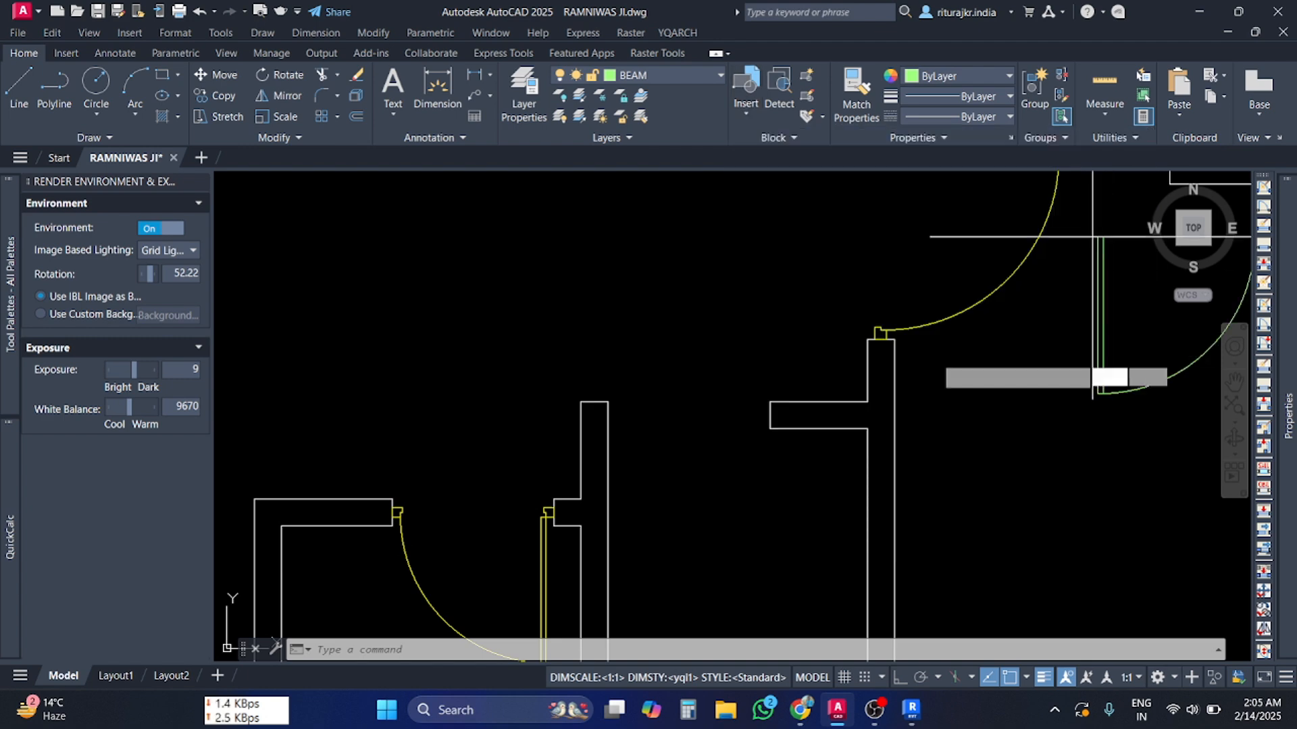
{"action": "scroll", "coordinate": [628, 441], "scroll_direction": "up", "scroll_amount": 4}
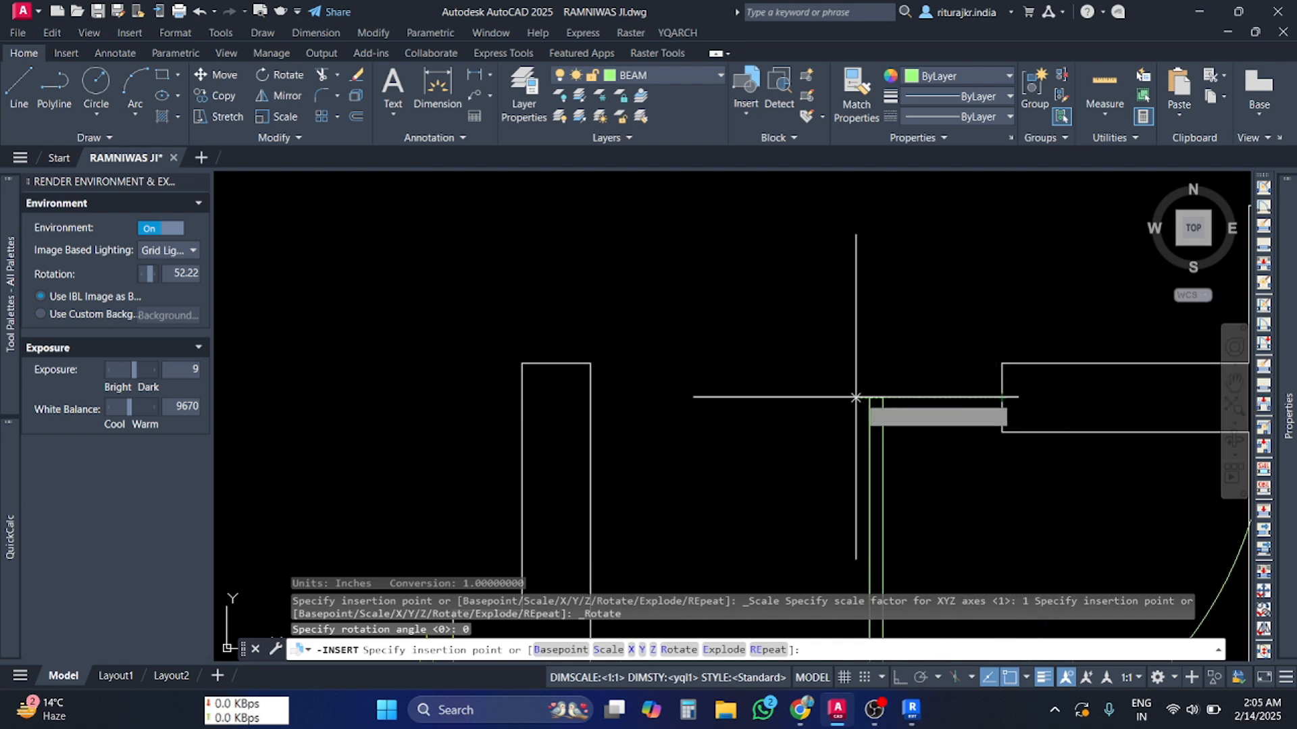
{"action": "left_click", "coordinate": [592, 399]}
{"action": "scroll", "coordinate": [856, 436], "scroll_direction": "down", "scroll_amount": 2}
{"action": "scroll", "coordinate": [1005, 463], "scroll_direction": "down", "scroll_amount": 4}
{"action": "middle_click_drag", "start_coordinate": [1005, 463], "coordinate": [929, 379]}
- Insert a second d1 block rotated 180° in the plan's upper opening, at the midpoint of the stub wall's end
{"action": "key", "text": "space"}
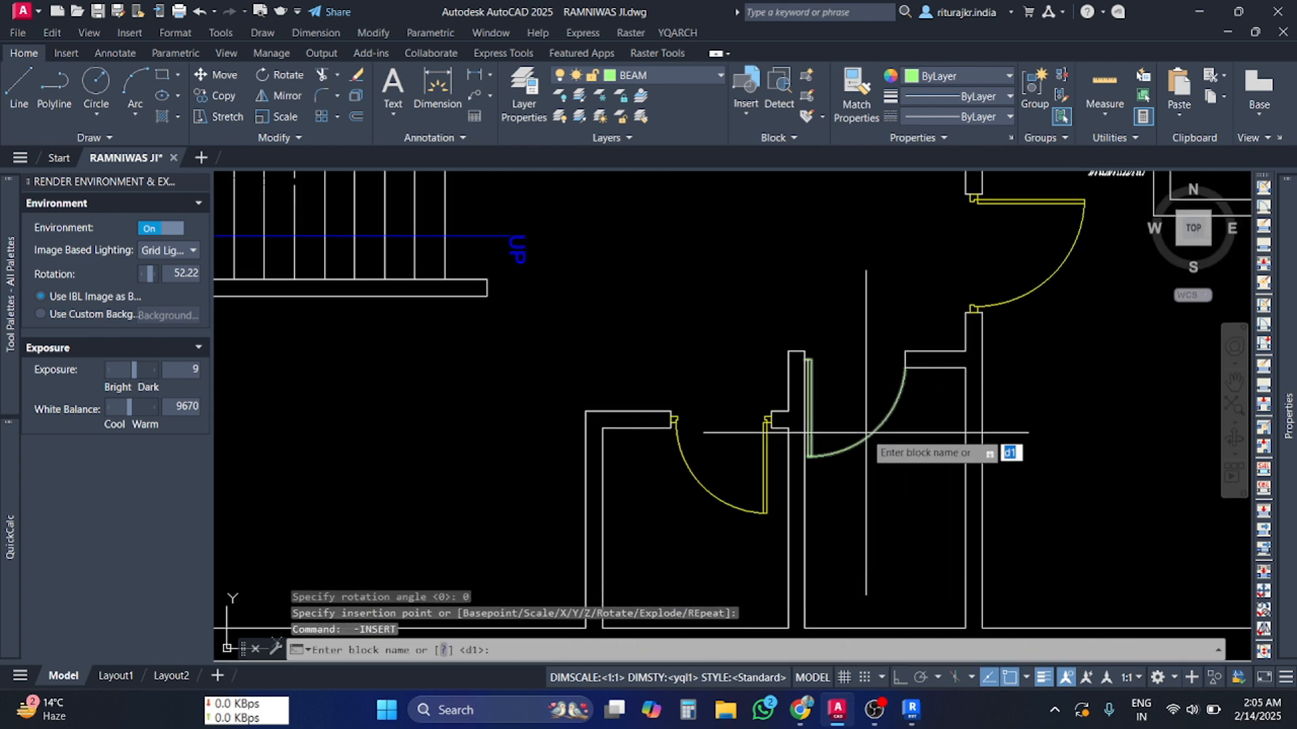
{"action": "left_click", "coordinate": [755, 112]}
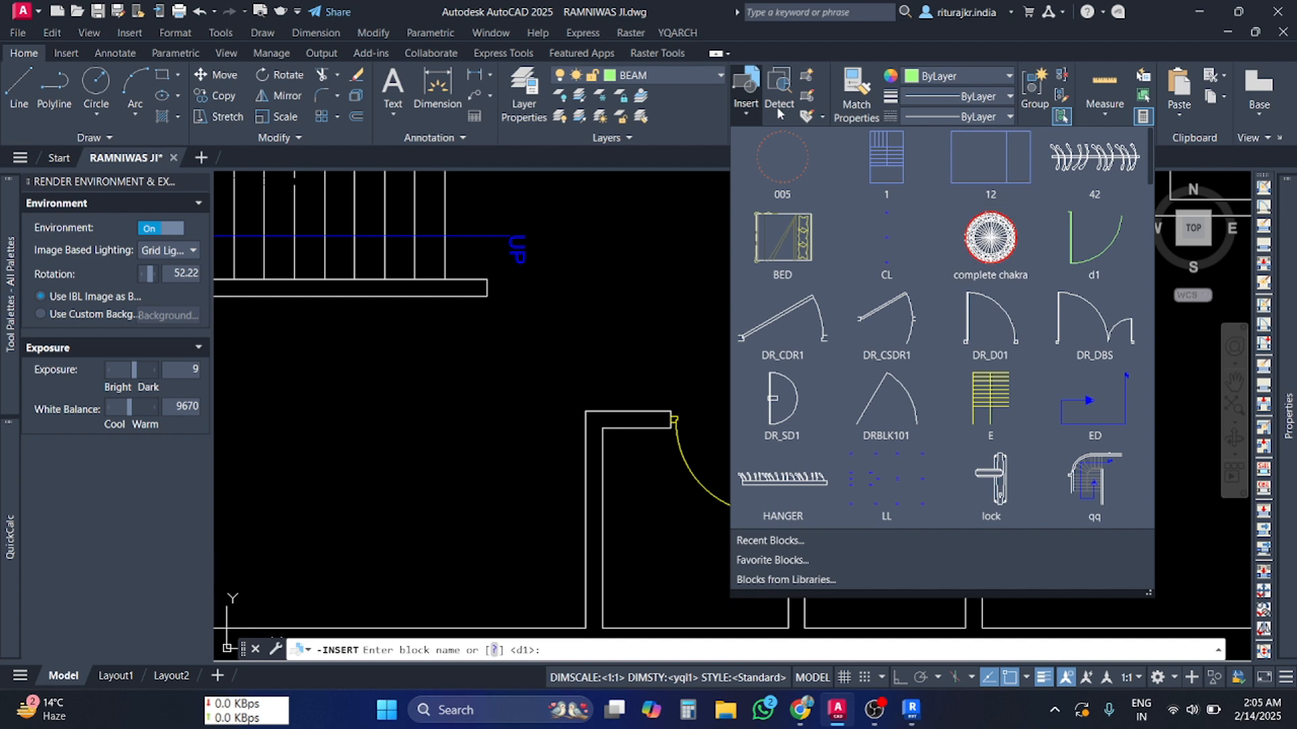
{"action": "left_click", "coordinate": [1094, 243]}
{"action": "scroll", "coordinate": [743, 419], "scroll_direction": "down", "scroll_amount": 5}
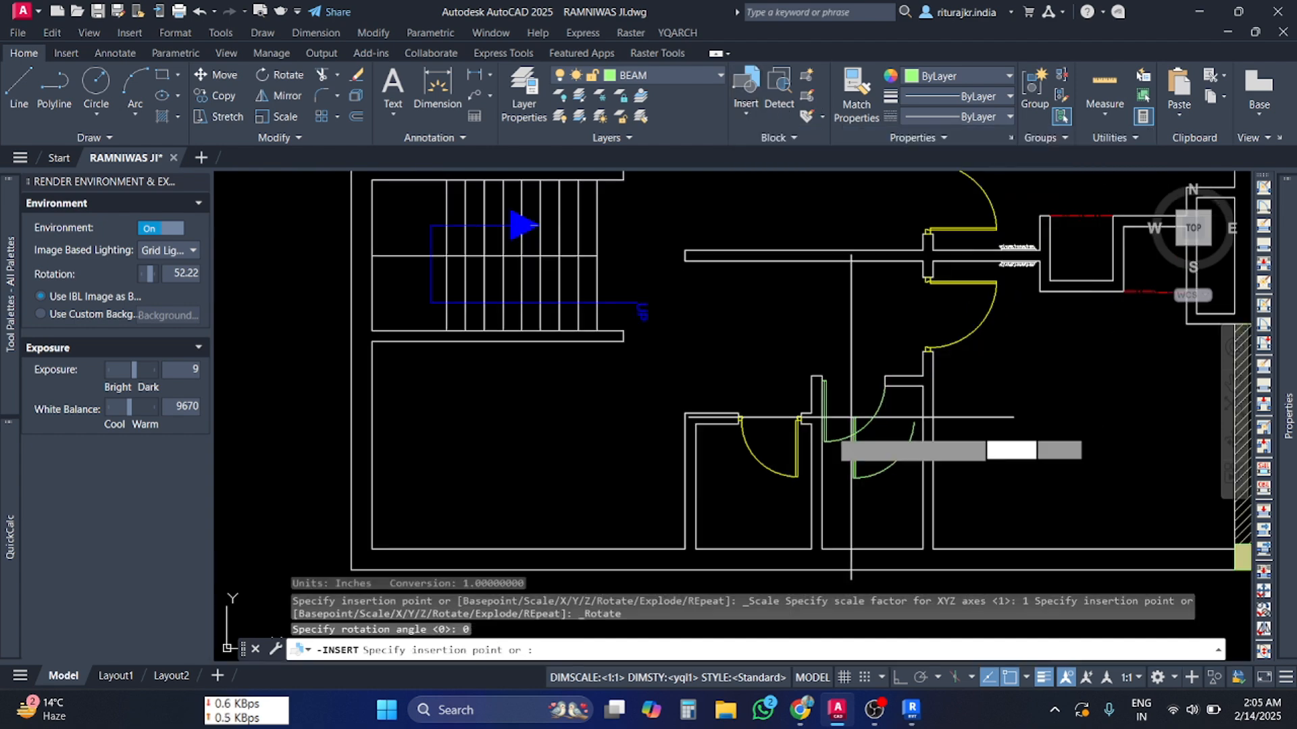
{"action": "scroll", "coordinate": [721, 364], "scroll_direction": "up", "scroll_amount": 7}
{"action": "scroll", "coordinate": [673, 366], "scroll_direction": "up", "scroll_amount": 2}
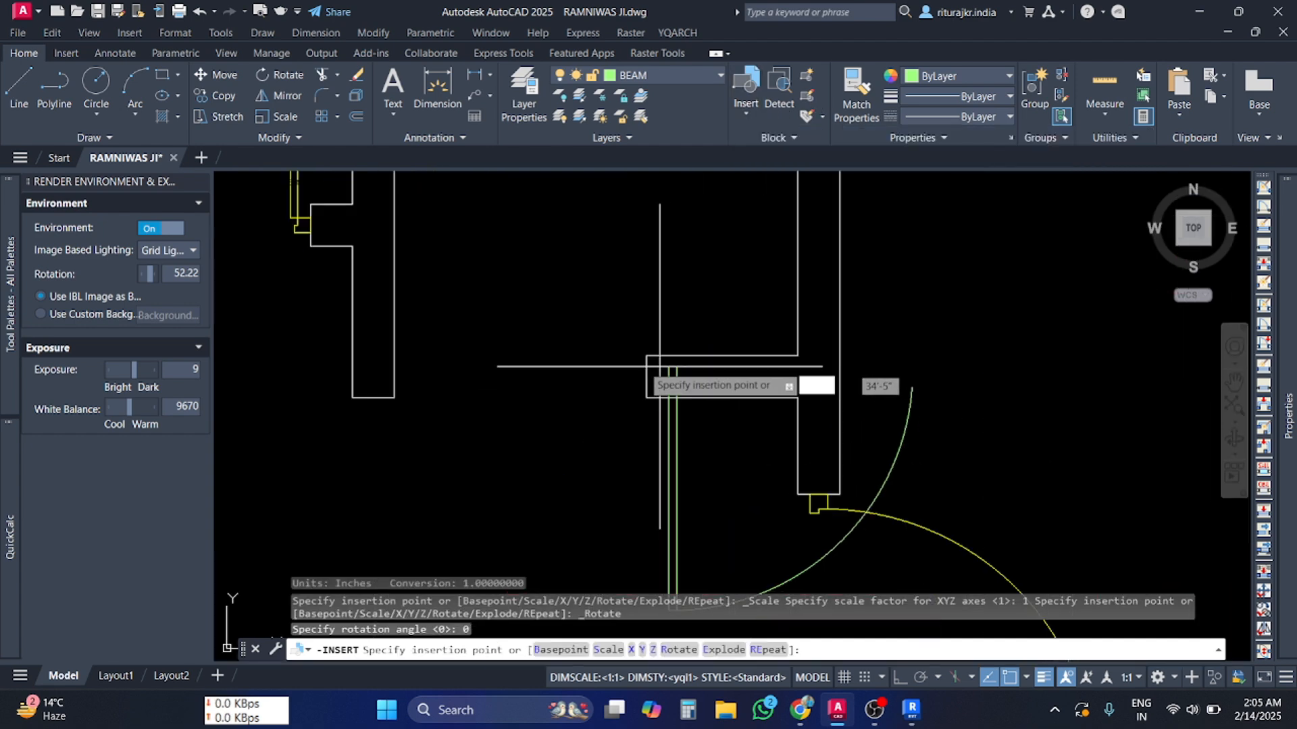
{"action": "mouse_move", "coordinate": [567, 410]}
{"action": "middle_mouse_down"}
{"action": "mouse_move", "coordinate": [694, 355]}
{"action": "mouse_move", "coordinate": [626, 338]}
{"action": "mouse_move", "coordinate": [660, 313]}
{"action": "middle_mouse_up"}
{"action": "scroll", "coordinate": [626, 340], "scroll_direction": "down", "scroll_amount": 2}
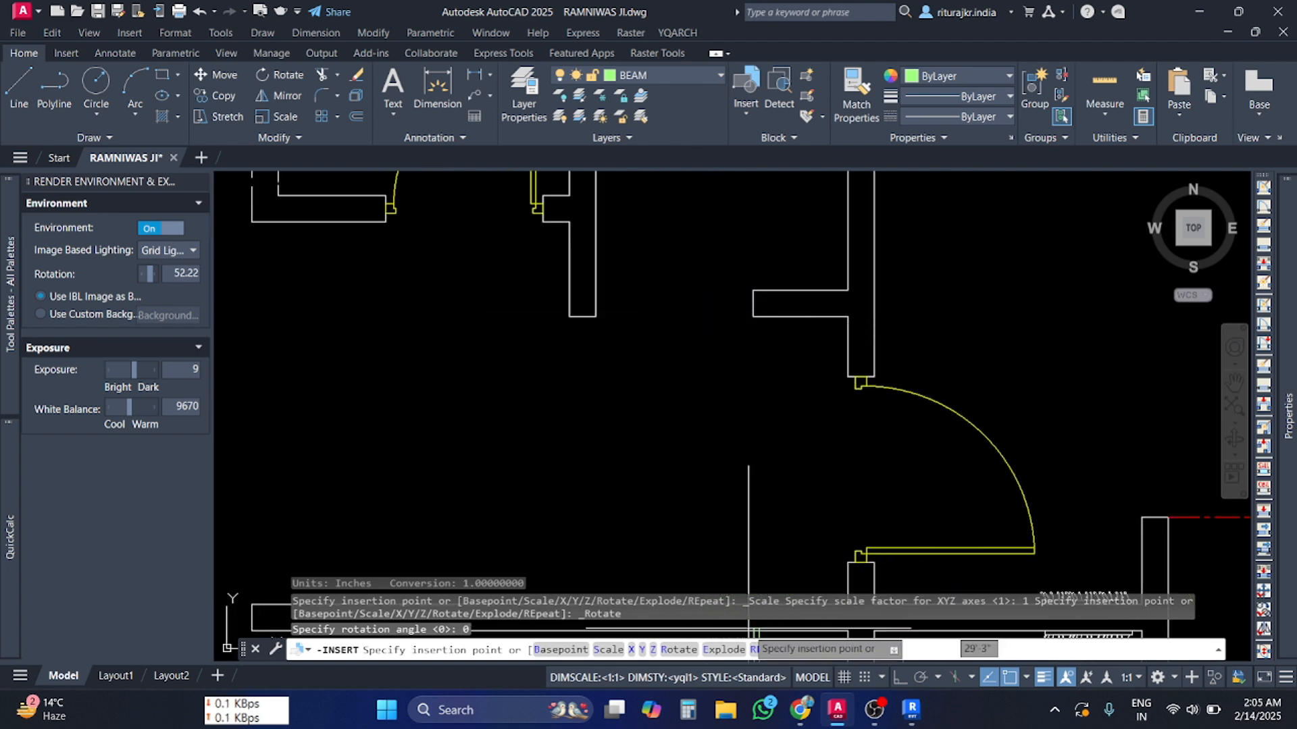
{"action": "type", "text": "R"}
{"action": "key", "text": "Return"}
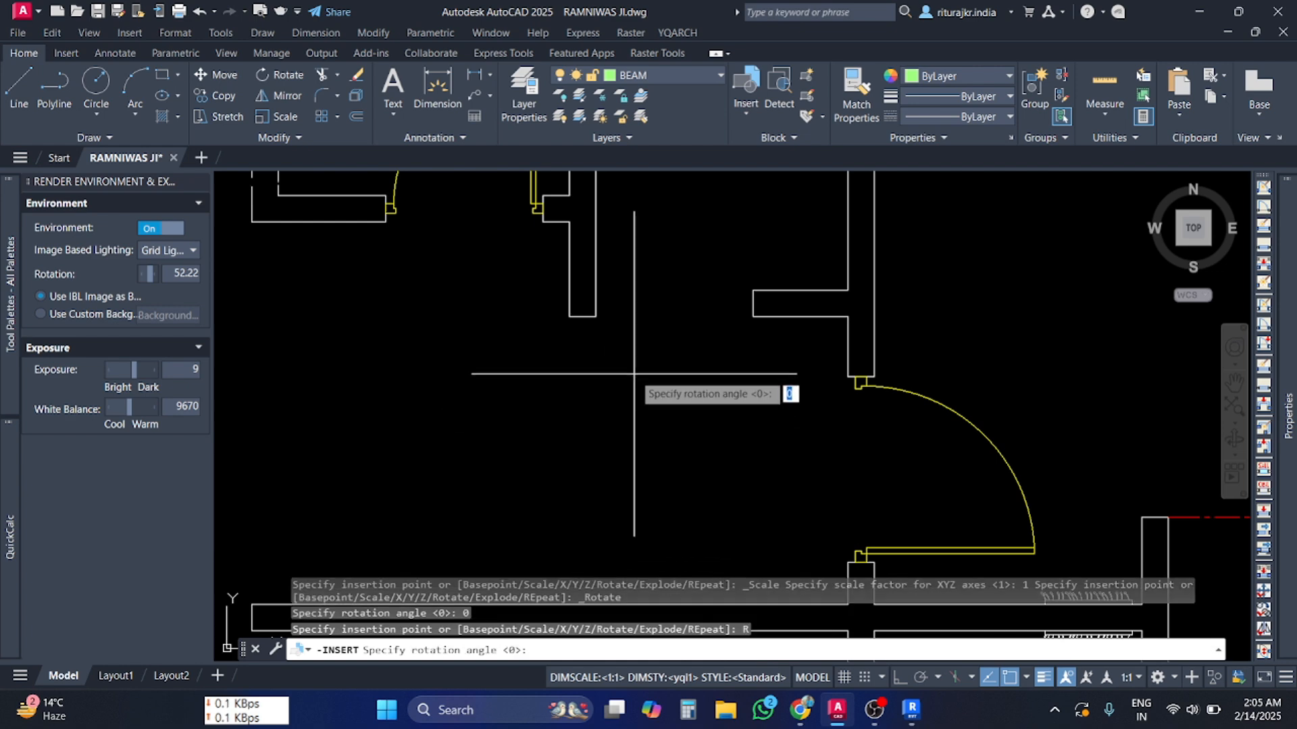
{"action": "type", "text": "180"}
{"action": "key", "text": "Return"}
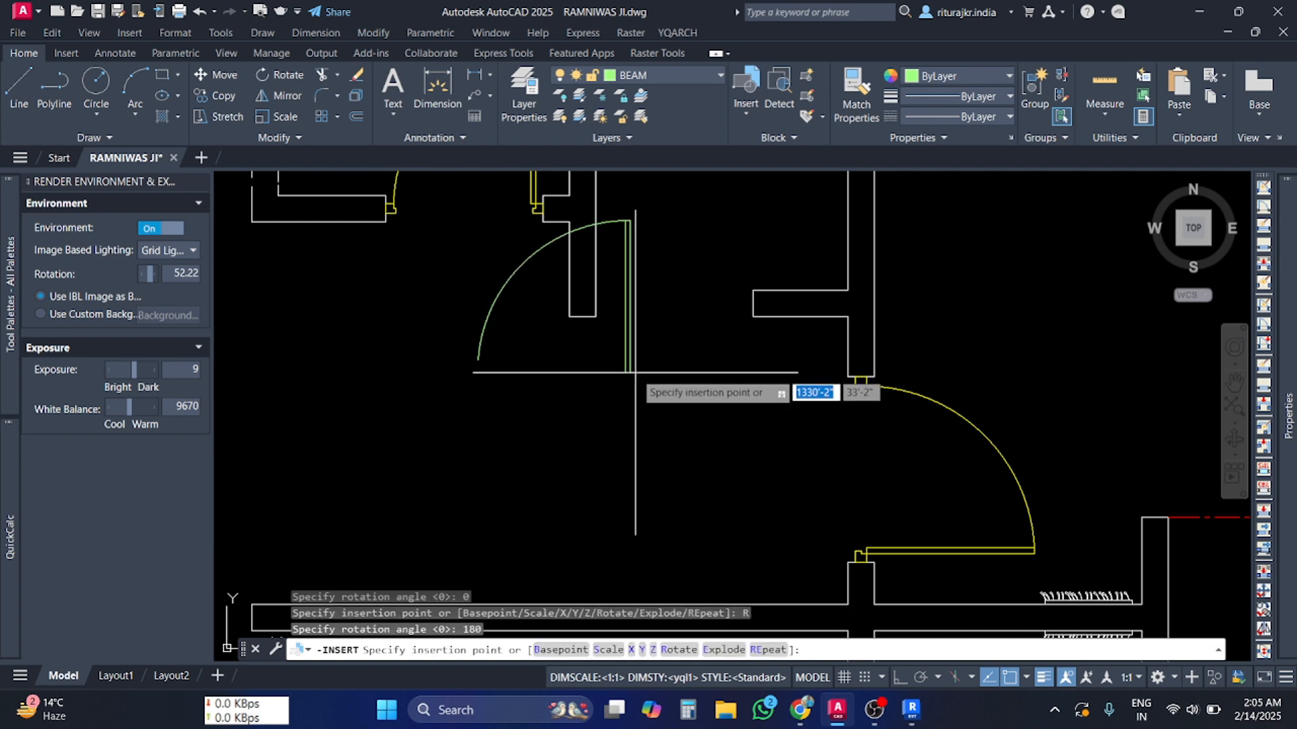
{"action": "scroll", "coordinate": [733, 324], "scroll_direction": "up", "scroll_amount": 2}
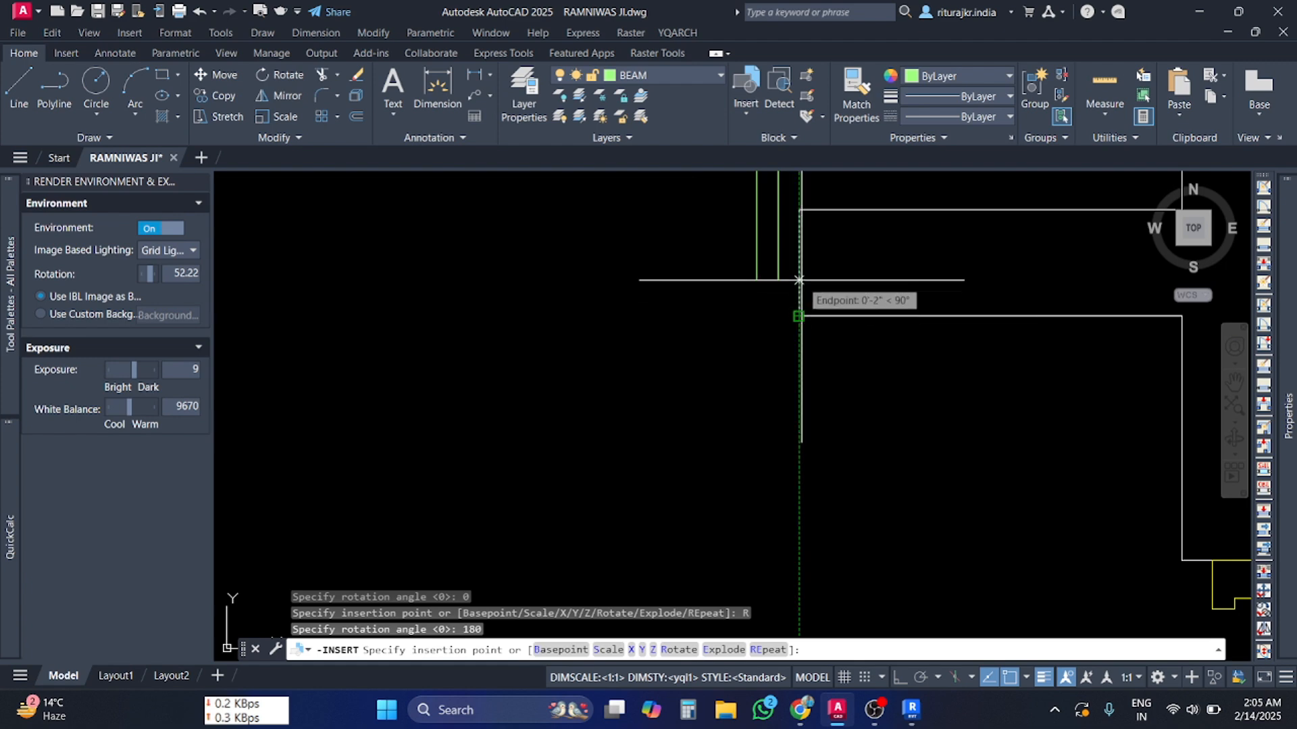
{"action": "left_click", "coordinate": [798, 266]}
{"action": "scroll", "coordinate": [646, 432], "scroll_direction": "down", "scroll_amount": 2}
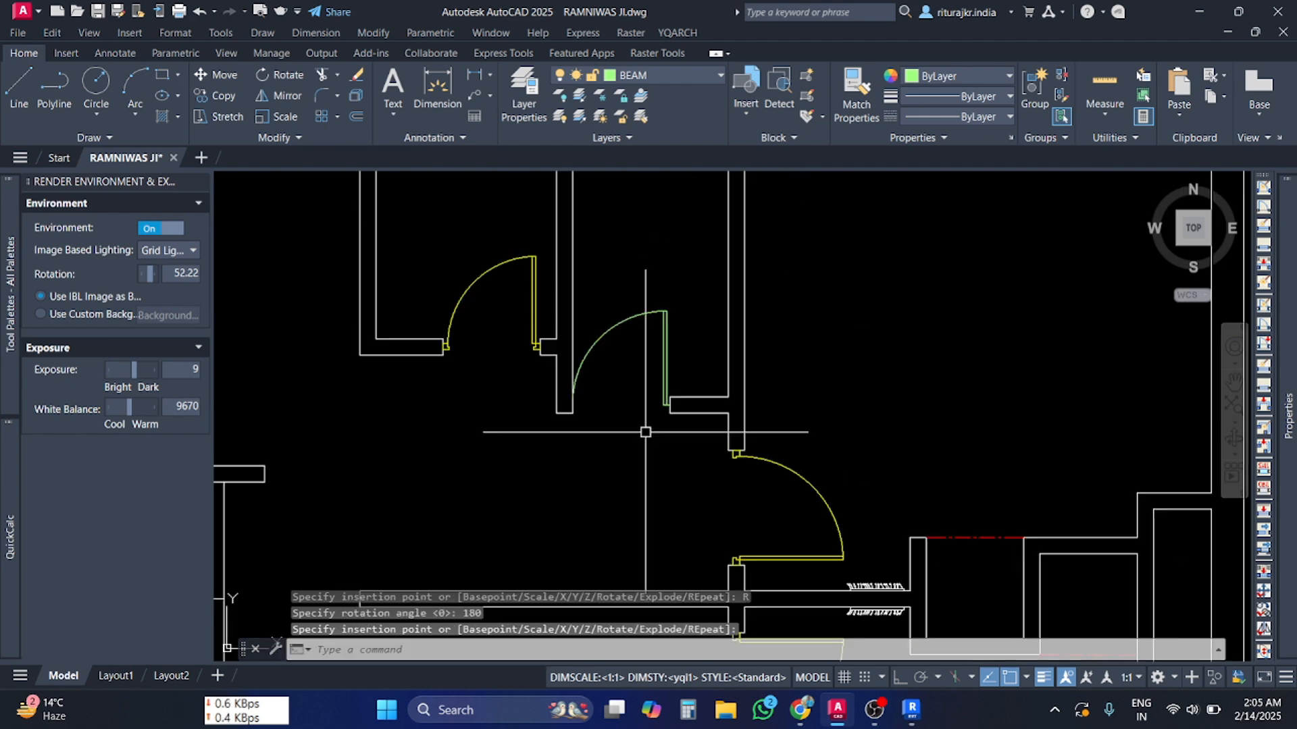
- Look over both inserted doors, check the block creation topics in the browser's course syllabus, and return to AutoCAD
{"action": "scroll", "coordinate": [625, 414], "scroll_direction": "down", "scroll_amount": 4}
{"action": "middle_click_drag", "start_coordinate": [669, 423], "coordinate": [655, 326]}
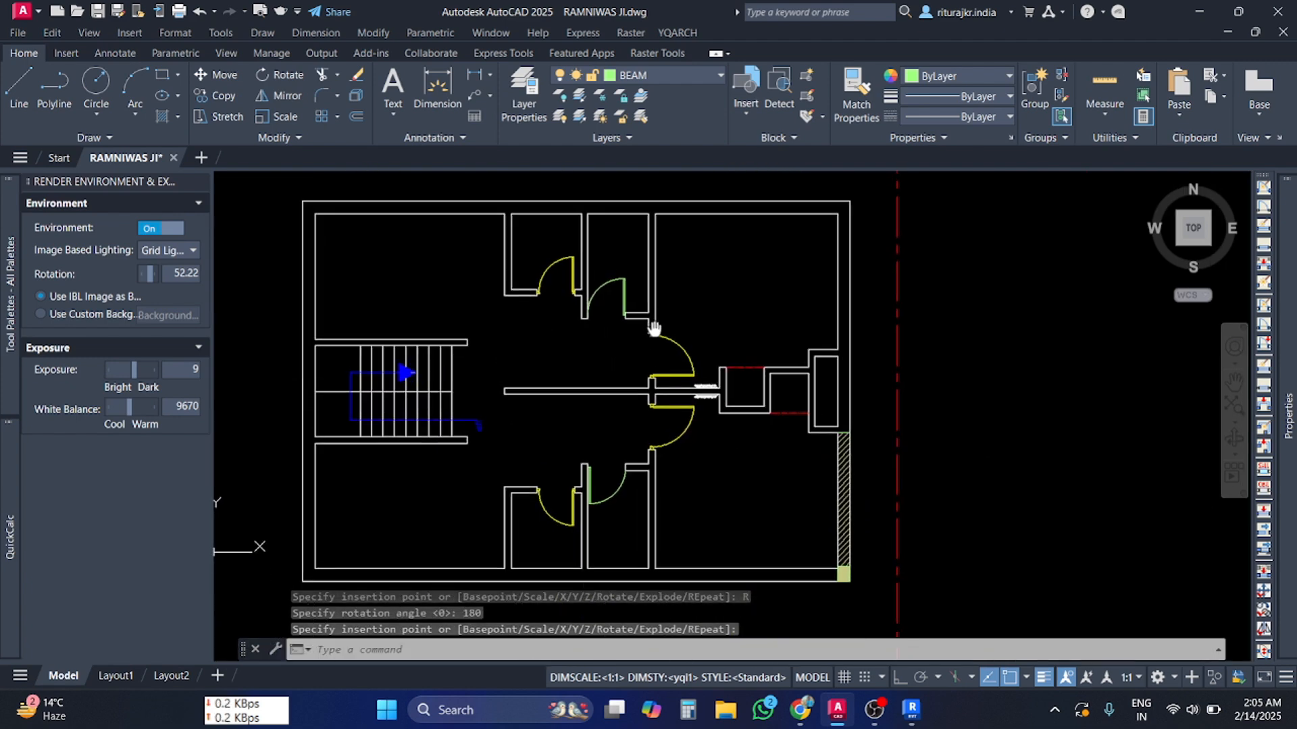
{"action": "scroll", "coordinate": [608, 473], "scroll_direction": "up", "scroll_amount": 2}
{"action": "scroll", "coordinate": [600, 481], "scroll_direction": "up", "scroll_amount": 4}
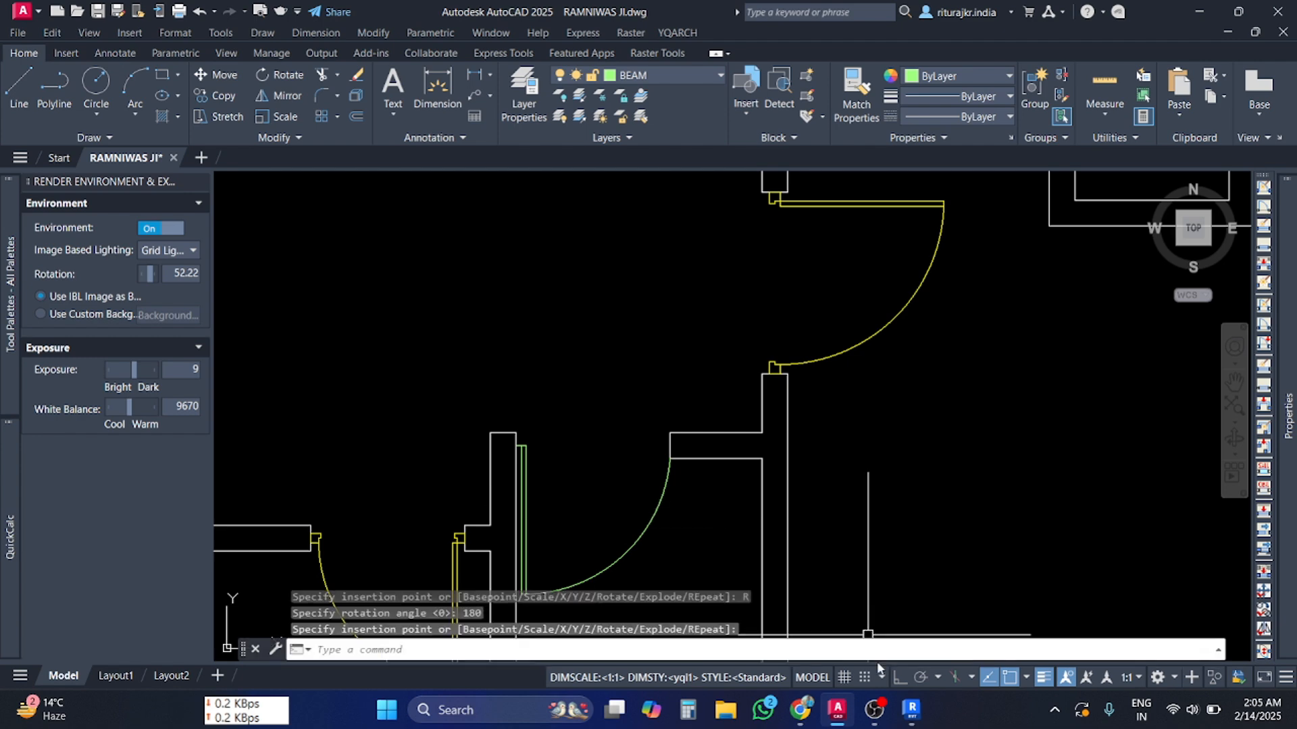
{"action": "left_click", "coordinate": [800, 710]}
{"action": "left_click", "coordinate": [627, 395]}
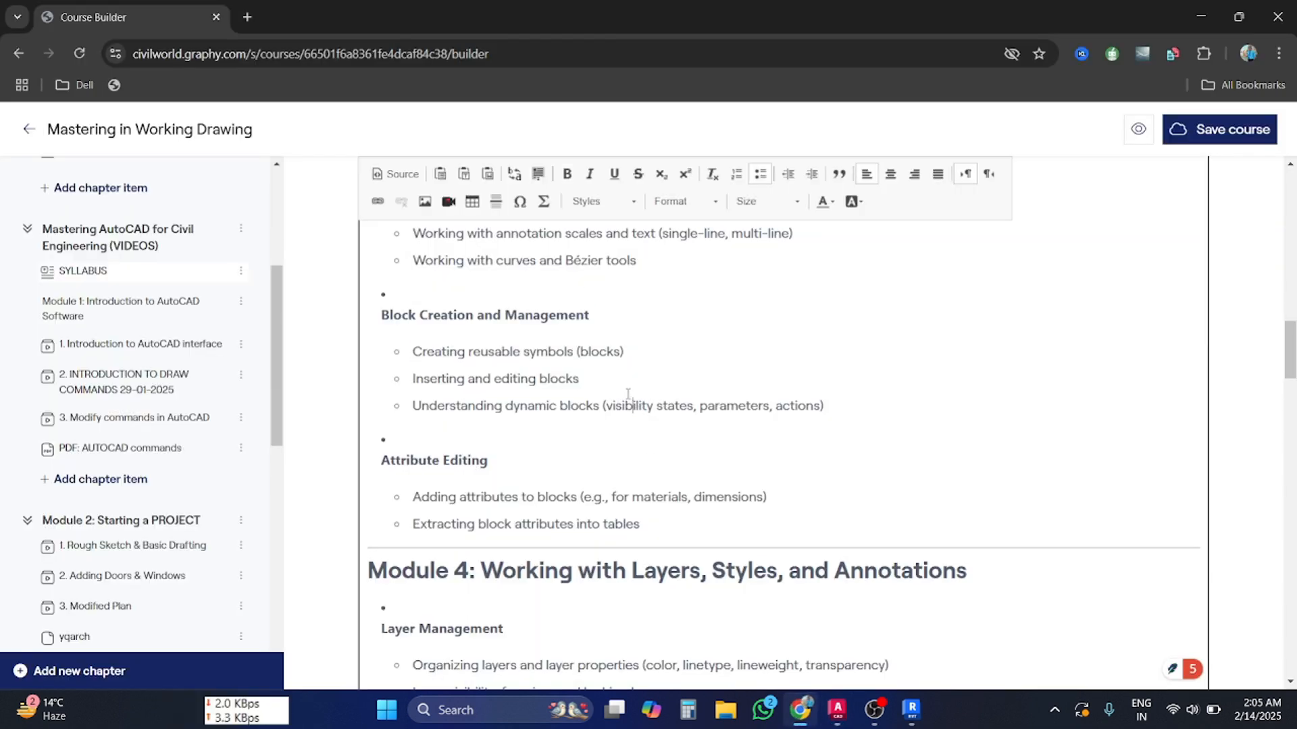
{"action": "left_click", "coordinate": [837, 710]}
- Review the door and other blocks available for insertion without placing one, leaving nothing selected
{"action": "scroll", "coordinate": [797, 433], "scroll_direction": "down", "scroll_amount": 5}
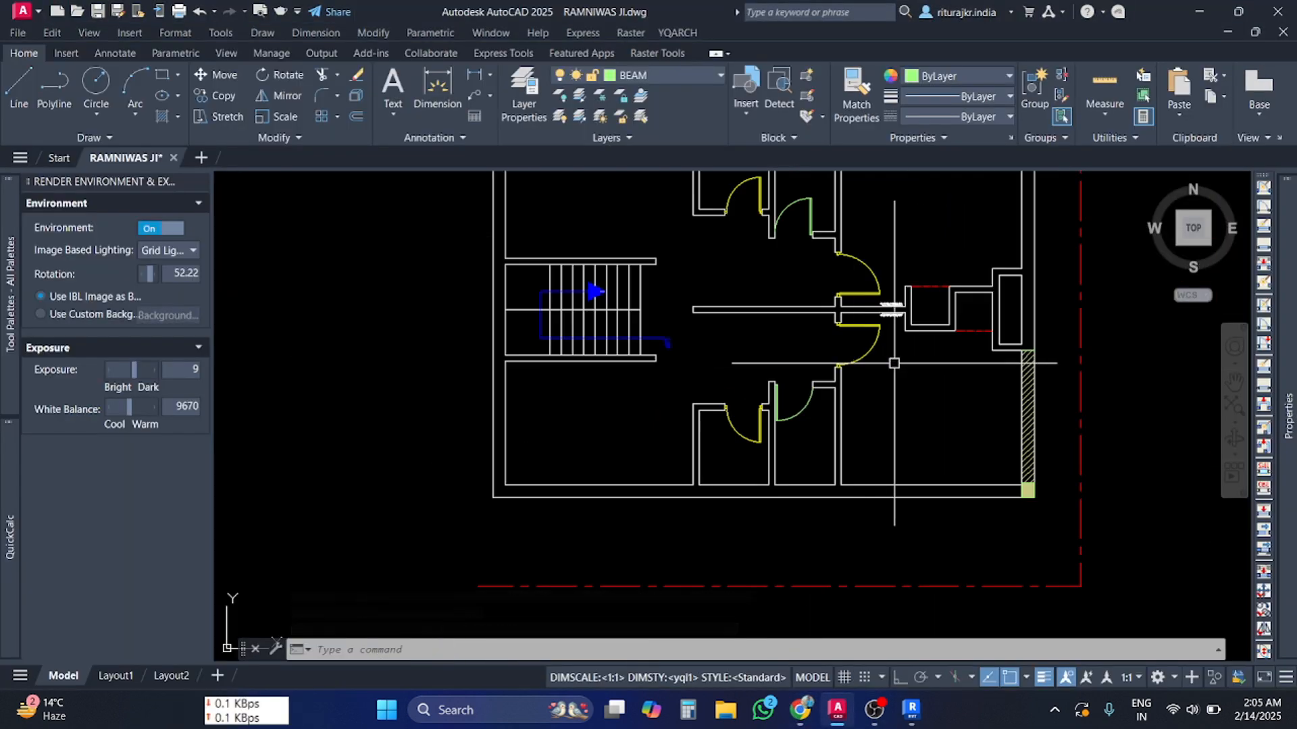
{"action": "left_click", "coordinate": [756, 112]}
{"action": "scroll", "coordinate": [936, 321], "scroll_direction": "down", "scroll_amount": 1}
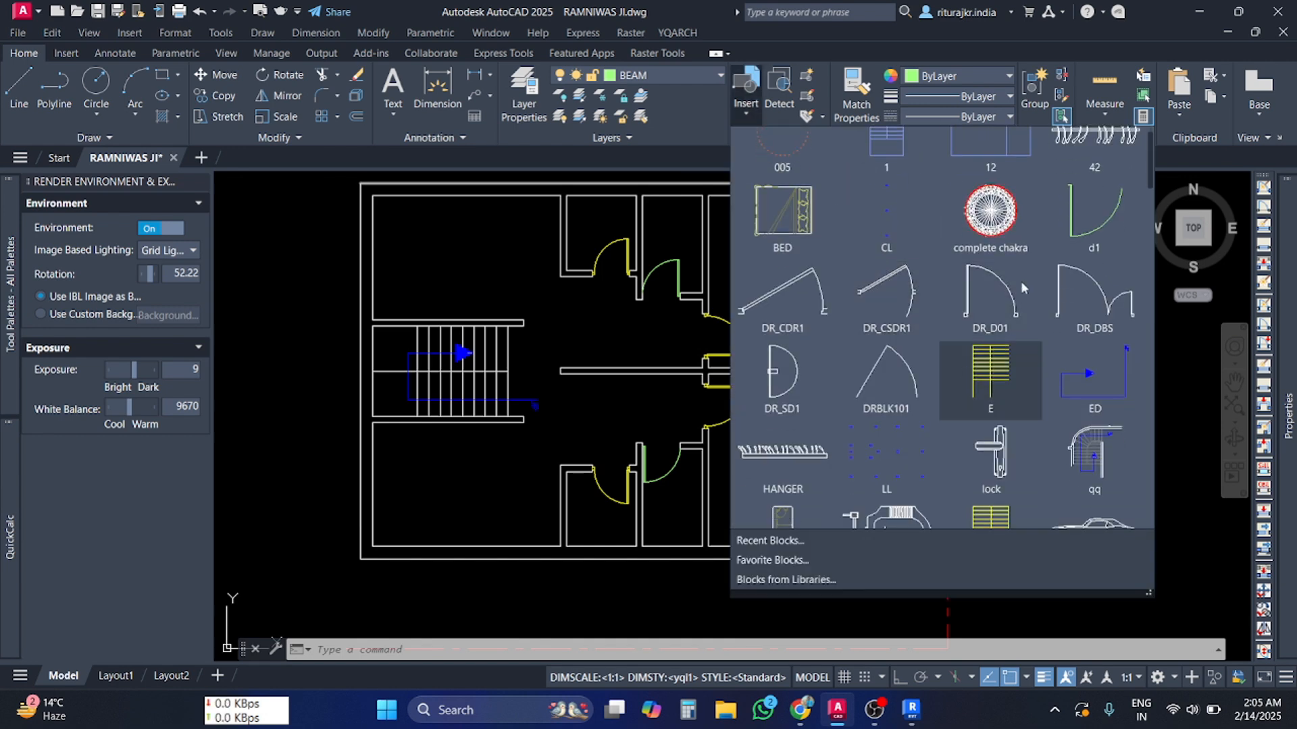
{"action": "scroll", "coordinate": [871, 401], "scroll_direction": "down", "scroll_amount": 1}
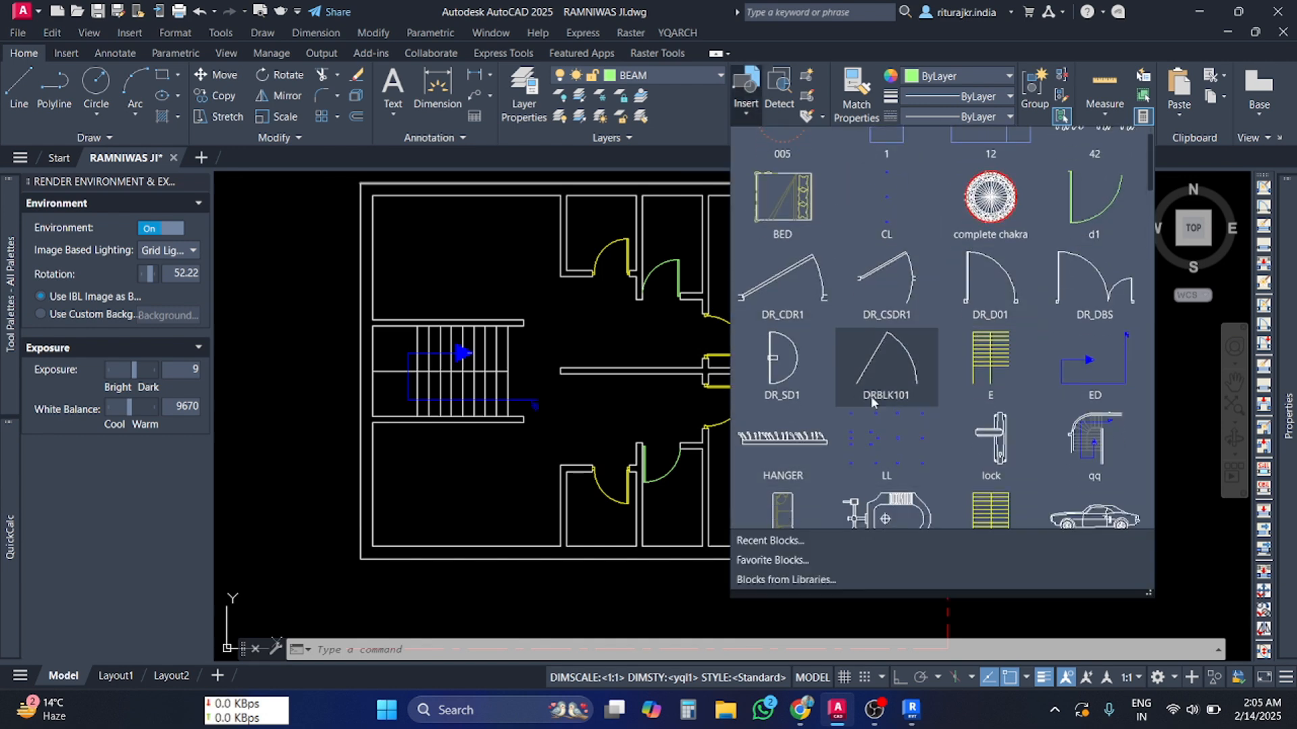
{"action": "scroll", "coordinate": [871, 402], "scroll_direction": "down", "scroll_amount": 1}
{"action": "scroll", "coordinate": [930, 454], "scroll_direction": "down", "scroll_amount": 4}
{"action": "left_click", "coordinate": [675, 465]}
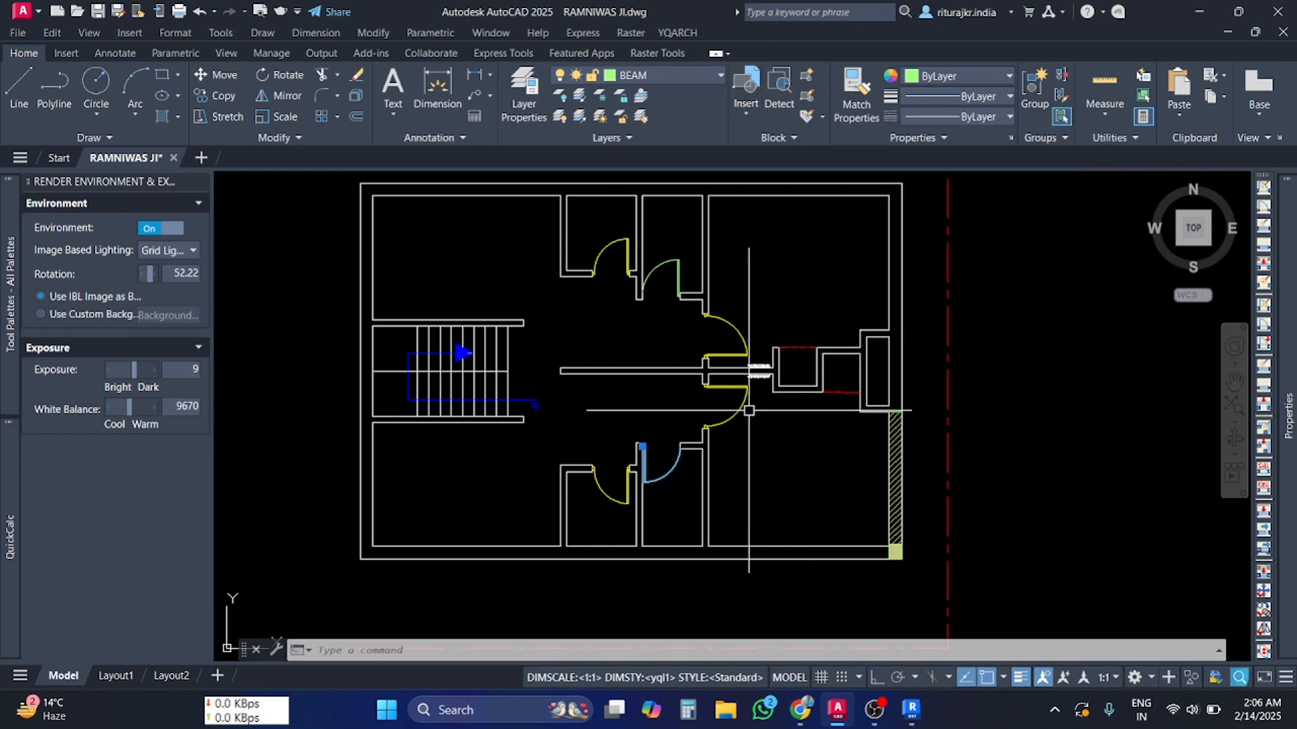
{"action": "scroll", "coordinate": [707, 466], "scroll_direction": "up", "scroll_amount": 4}
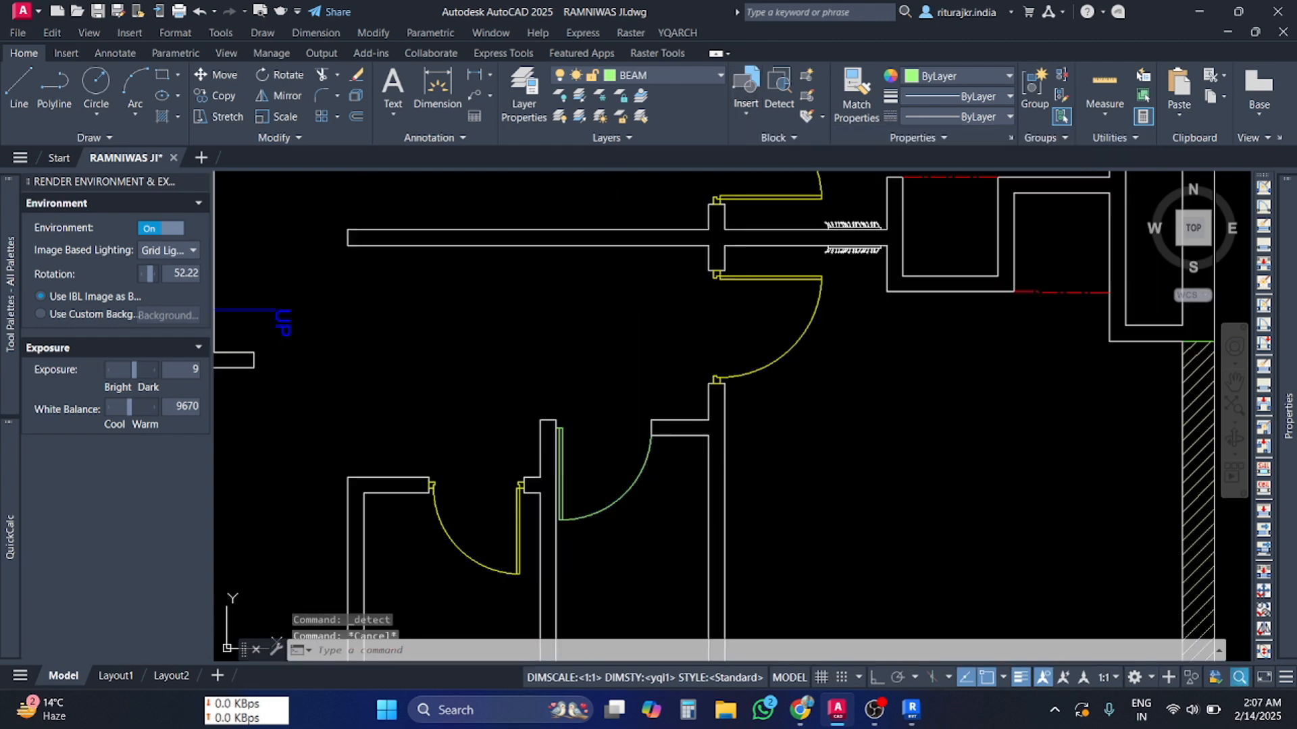
{"action": "key", "text": "Escape"}
- Open the lower opening's door block d1 in the Block Editor
{"action": "scroll", "coordinate": [599, 517], "scroll_direction": "down", "scroll_amount": 2}
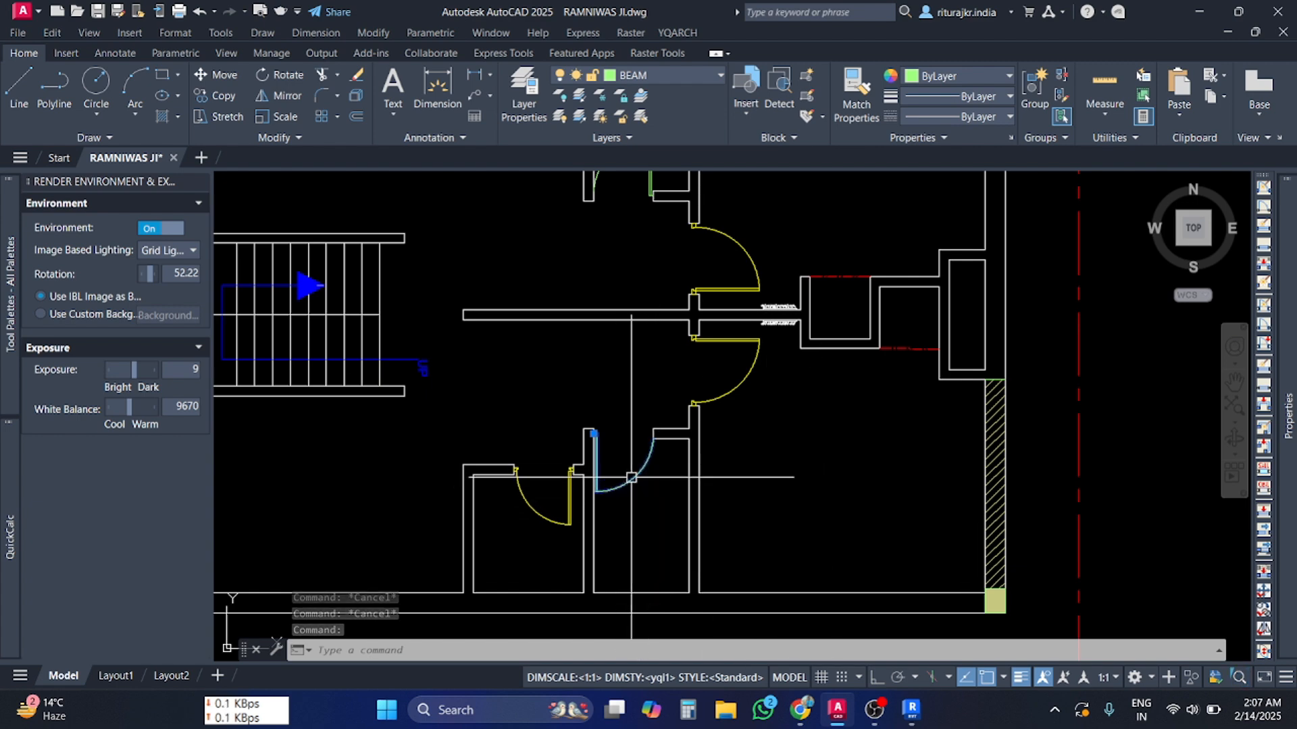
{"action": "double_click", "coordinate": [632, 477]}
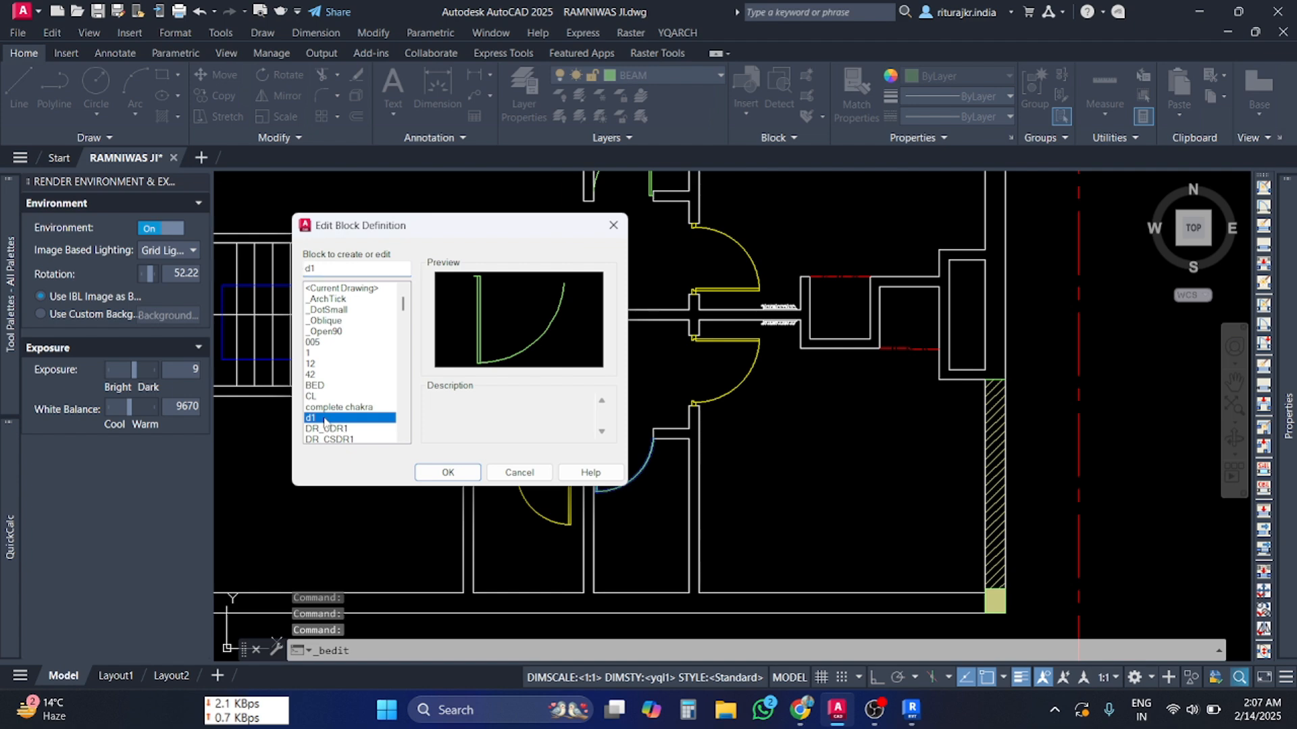
{"action": "double_click", "coordinate": [309, 419]}
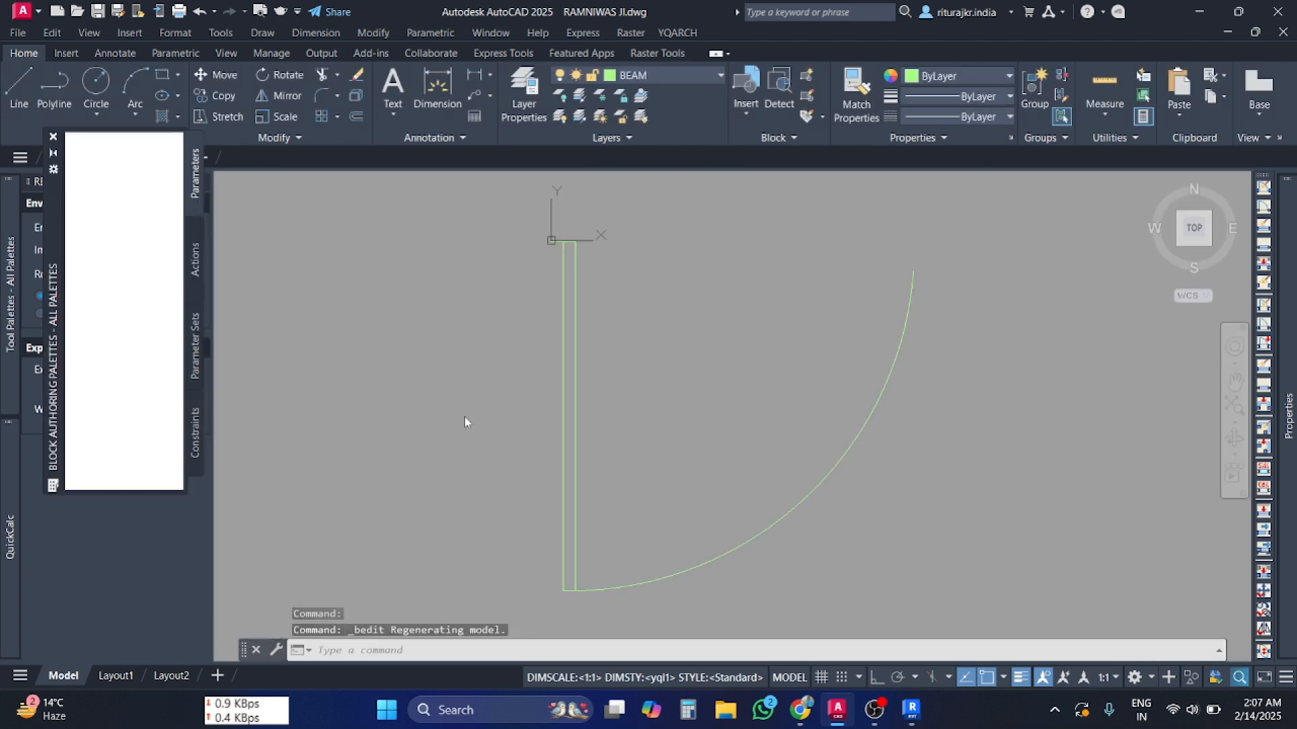
{"action": "scroll", "coordinate": [633, 382], "scroll_direction": "down", "scroll_amount": 5}
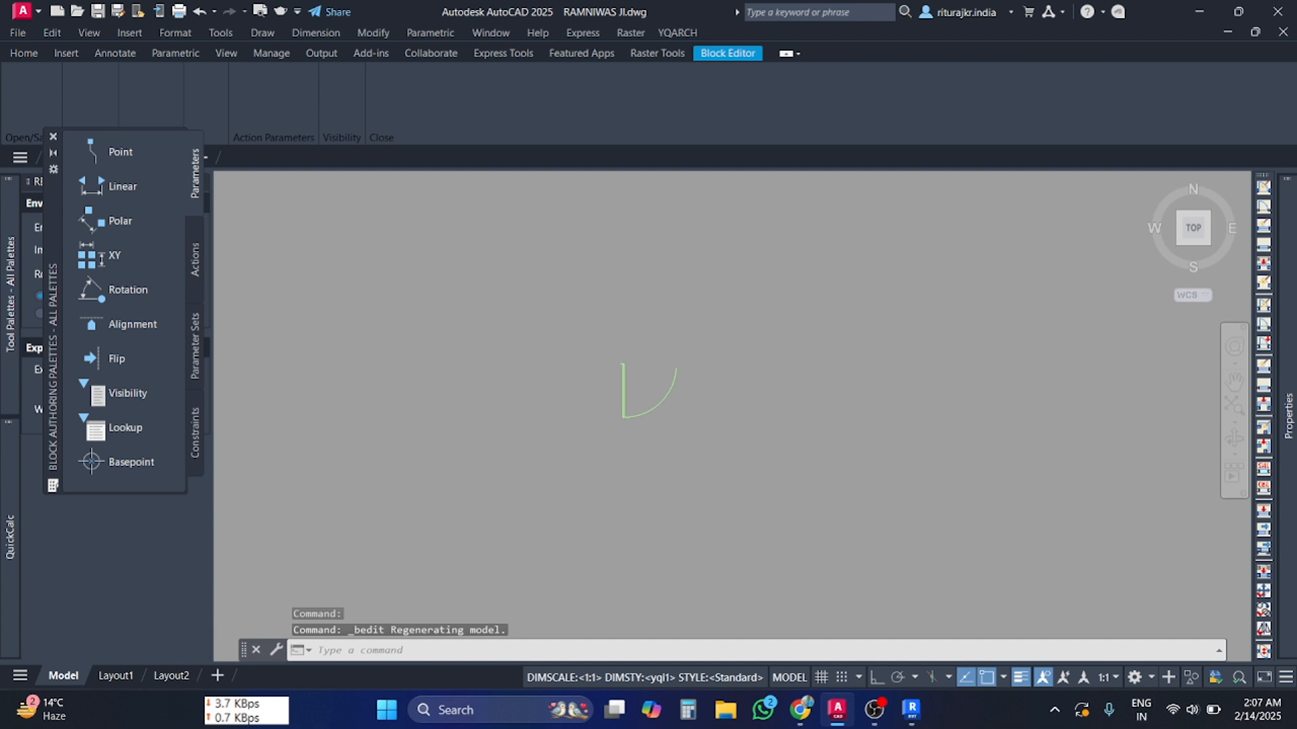
{"action": "scroll", "coordinate": [743, 460], "scroll_direction": "up", "scroll_amount": 4}
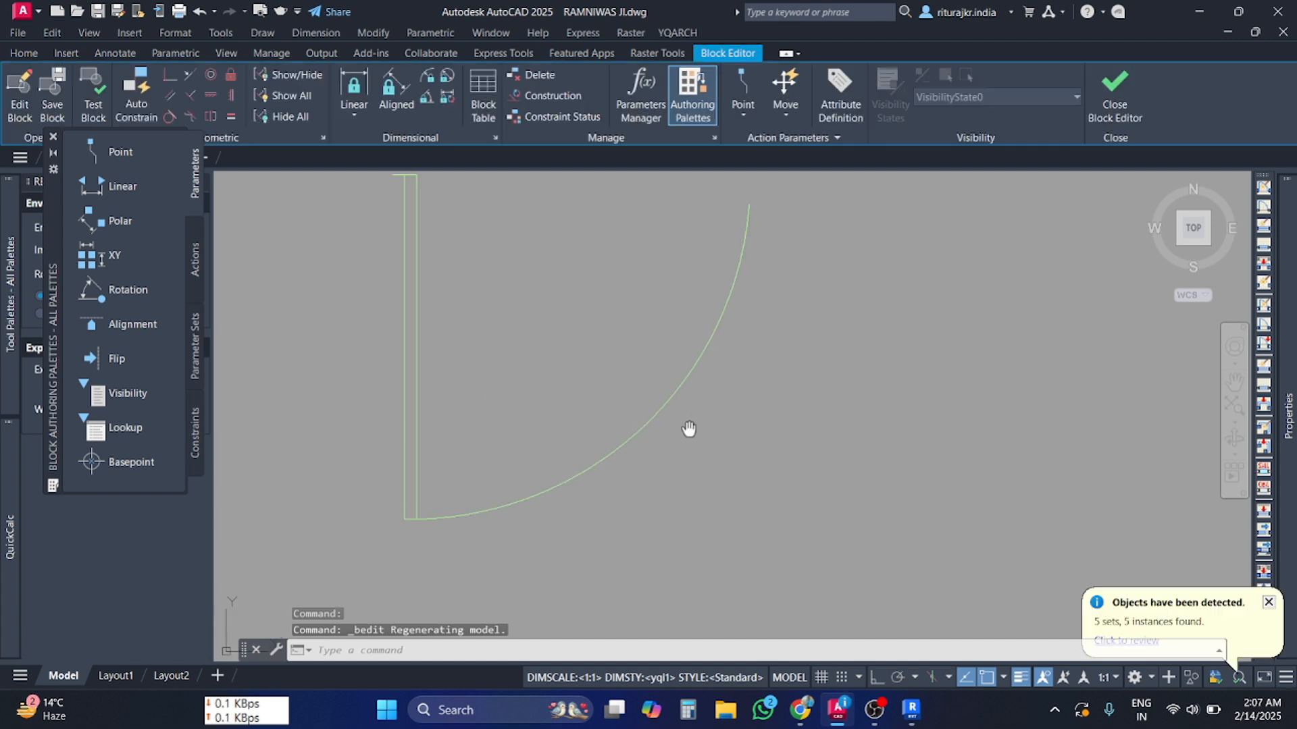
{"action": "scroll", "coordinate": [724, 541], "scroll_direction": "down", "scroll_amount": 2}
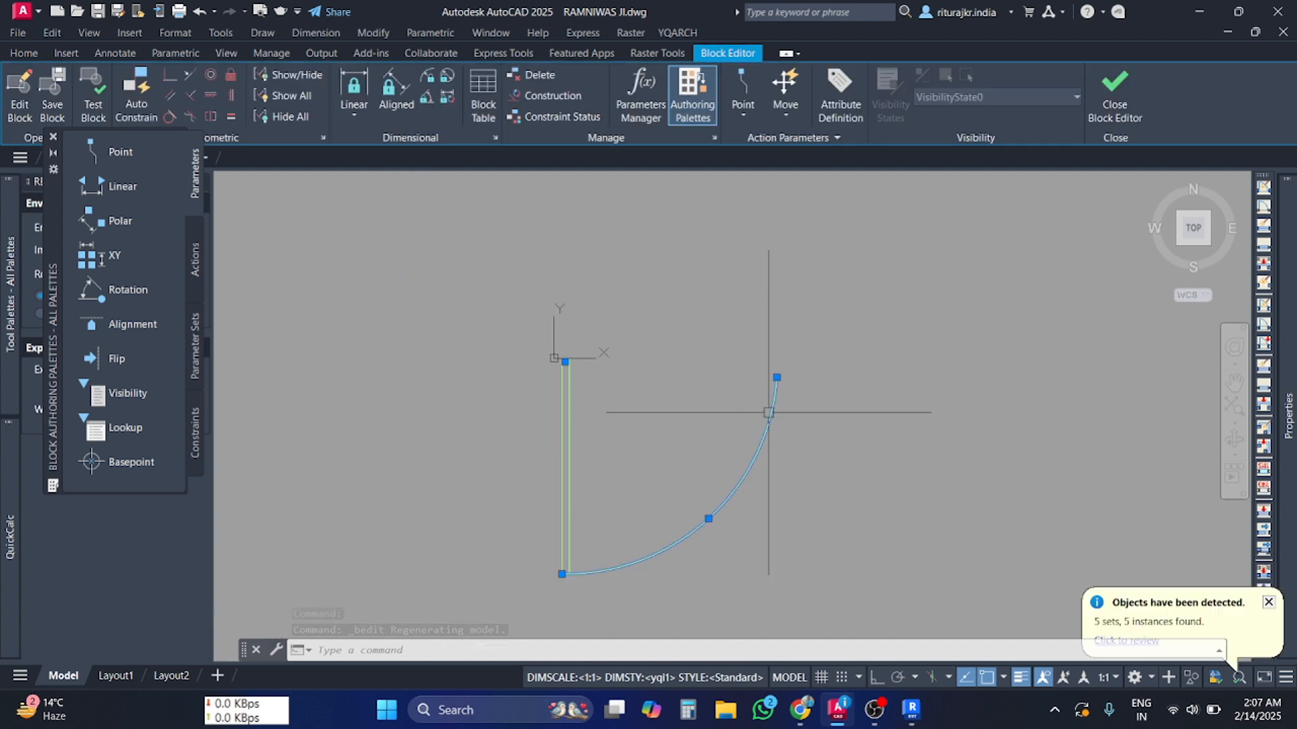
- Delete the swing arc from block d1, save the change to the block, and check both door instances in the plan
{"action": "key", "text": "Delete"}
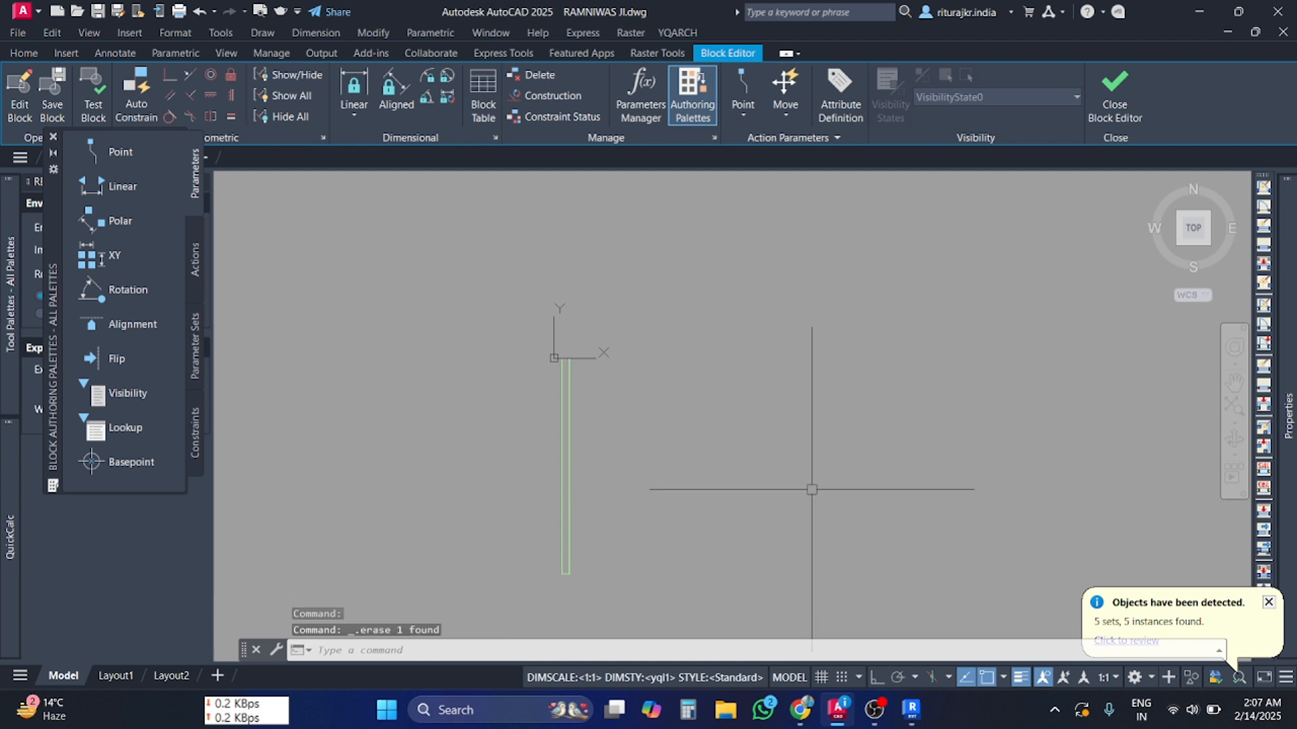
{"action": "left_click", "coordinate": [1116, 116]}
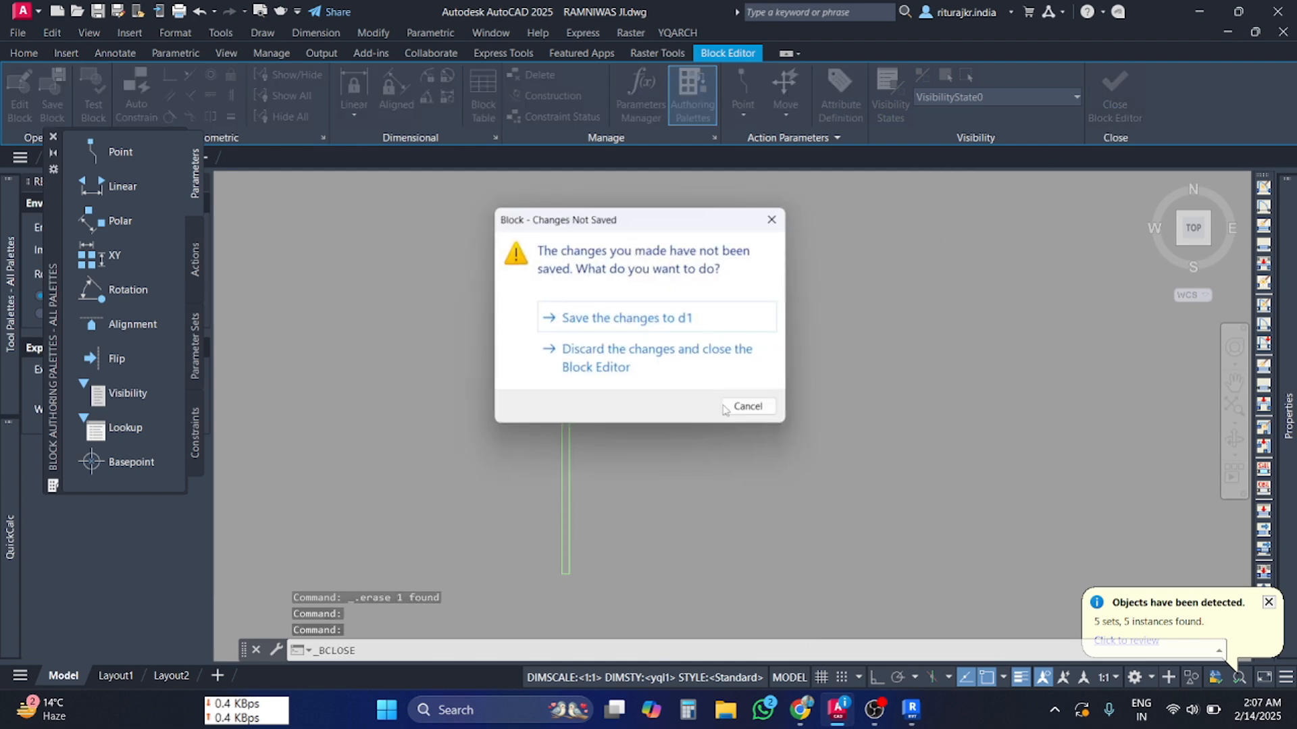
{"action": "left_click", "coordinate": [638, 328]}
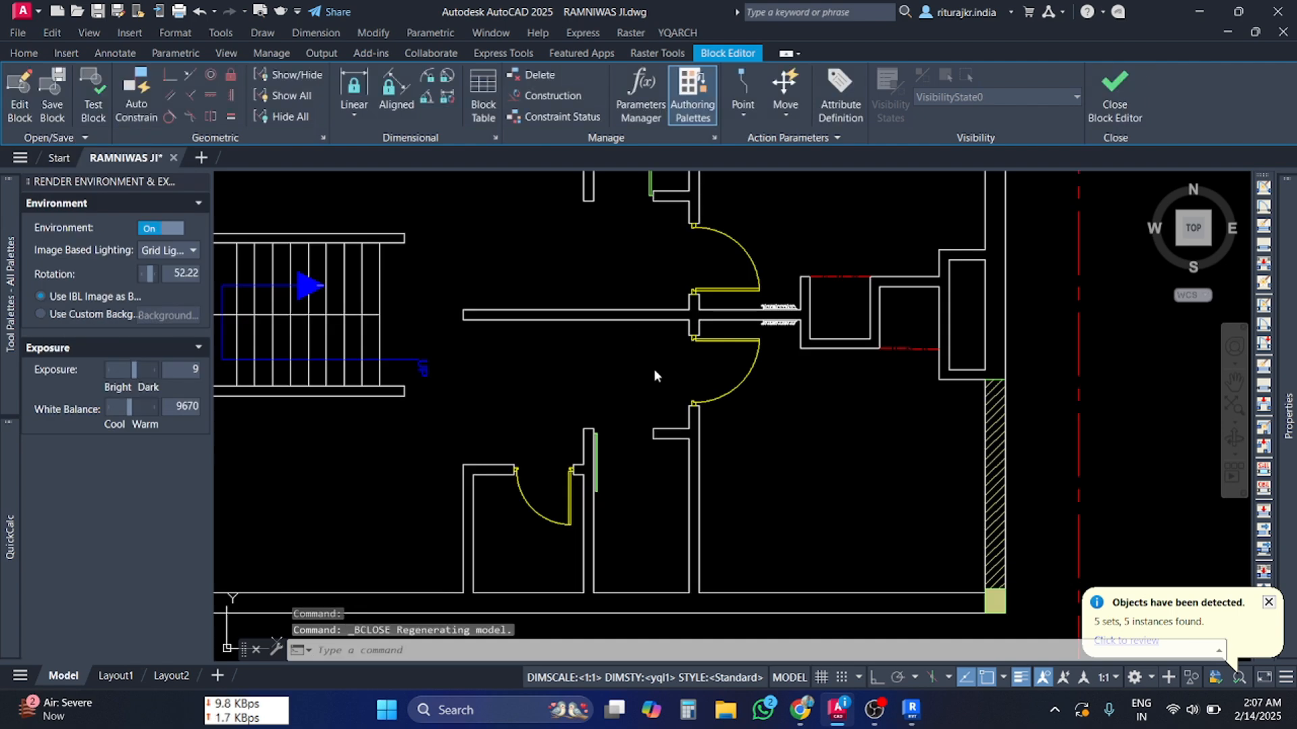
{"action": "scroll", "coordinate": [608, 480], "scroll_direction": "down", "scroll_amount": 2}
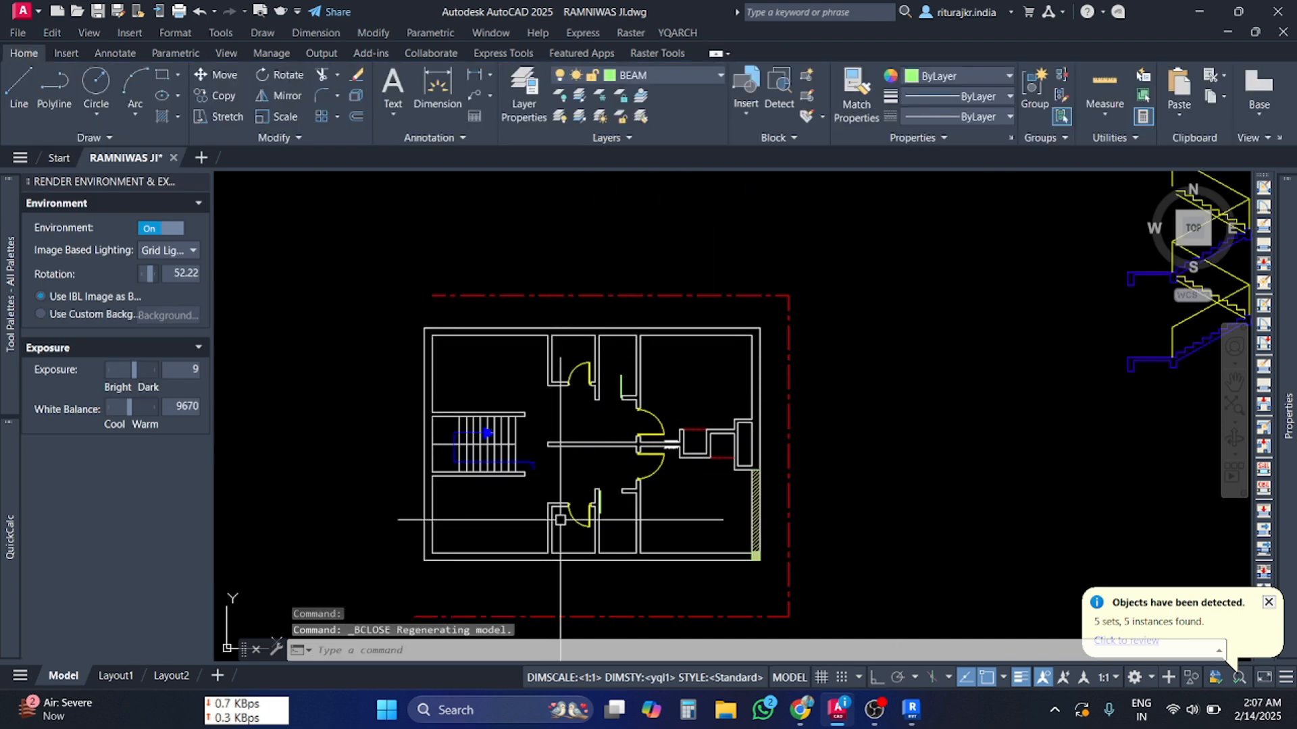
{"action": "scroll", "coordinate": [620, 379], "scroll_direction": "up", "scroll_amount": 5}
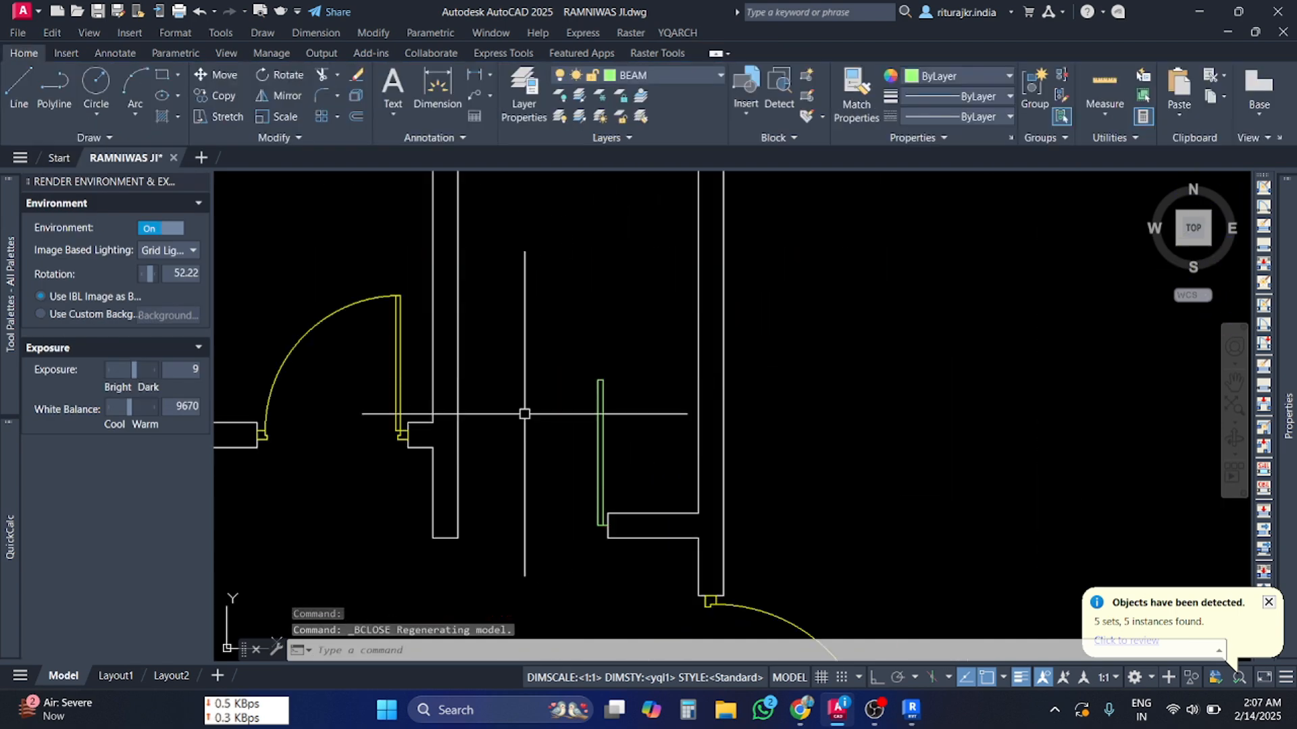
{"action": "scroll", "coordinate": [577, 442], "scroll_direction": "down", "scroll_amount": 4}
{"action": "middle_click_drag", "start_coordinate": [578, 442], "coordinate": [589, 348]}
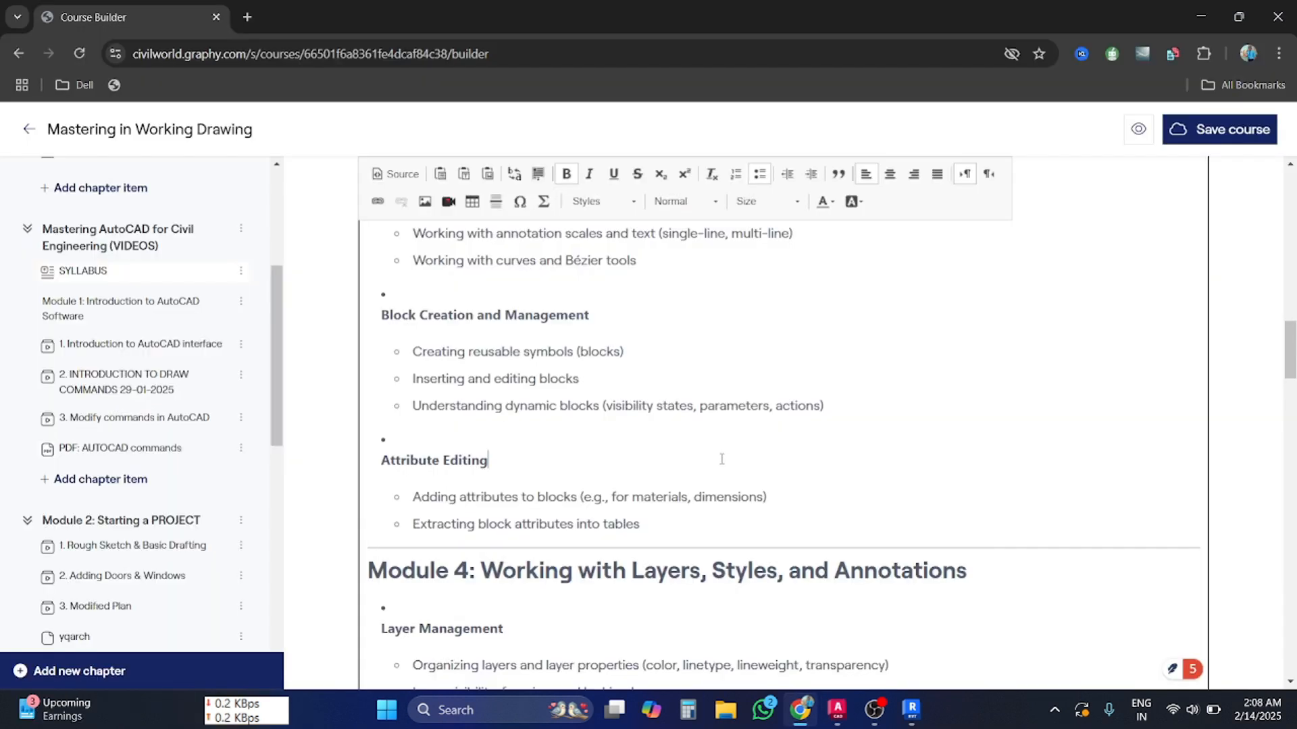
- Review the Attribute Editing and Module 4 topics in the browser's course syllabus, highlight both attribute topics, and return to AutoCAD
{"action": "scroll", "coordinate": [721, 458], "scroll_direction": "down", "scroll_amount": 2}
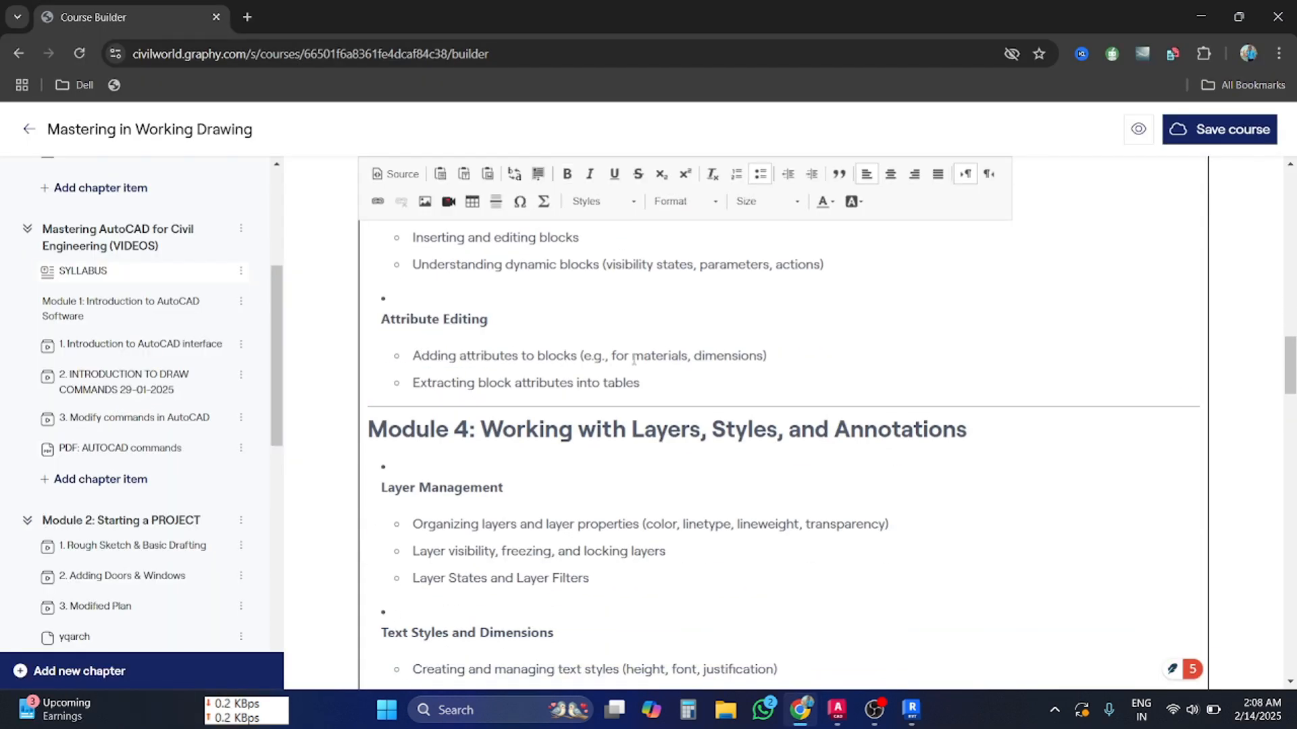
{"action": "scroll", "coordinate": [608, 500], "scroll_direction": "down", "scroll_amount": 2}
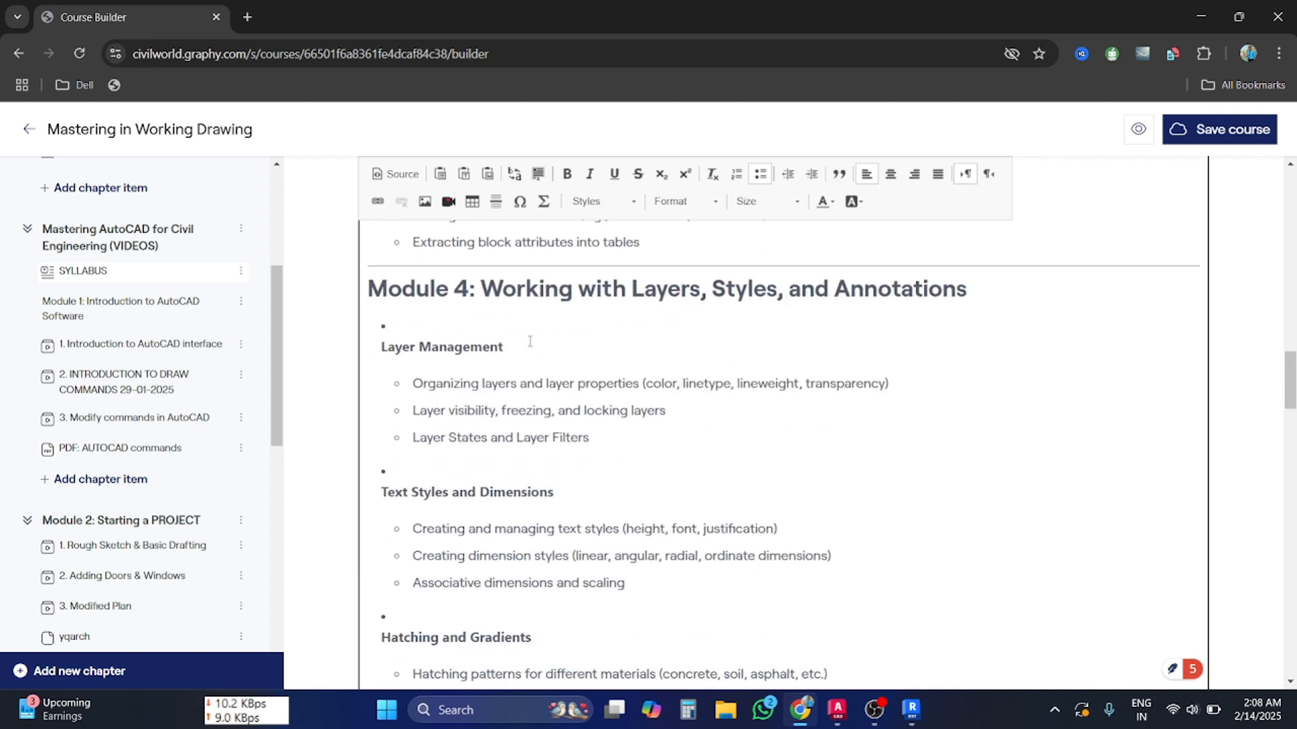
{"action": "scroll", "coordinate": [629, 334], "scroll_direction": "up", "scroll_amount": 2}
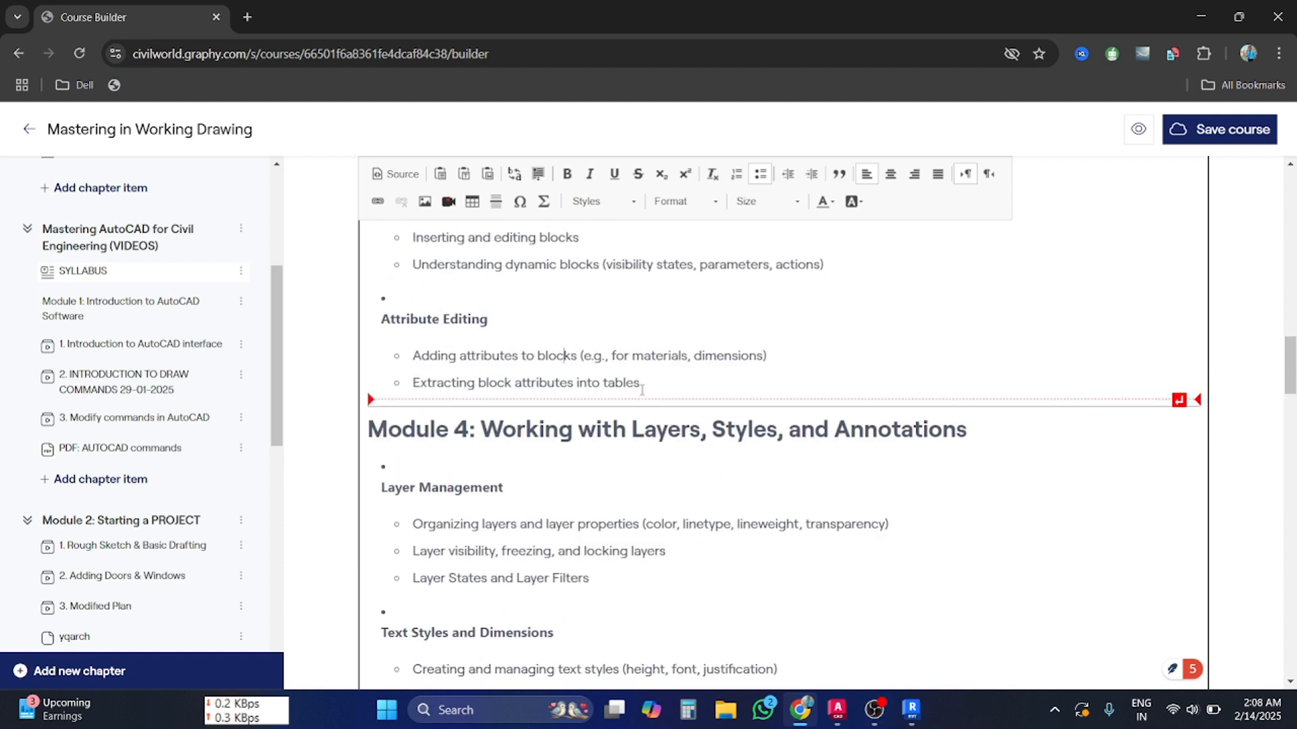
{"action": "left_click_drag", "start_coordinate": [462, 377], "coordinate": [410, 362]}
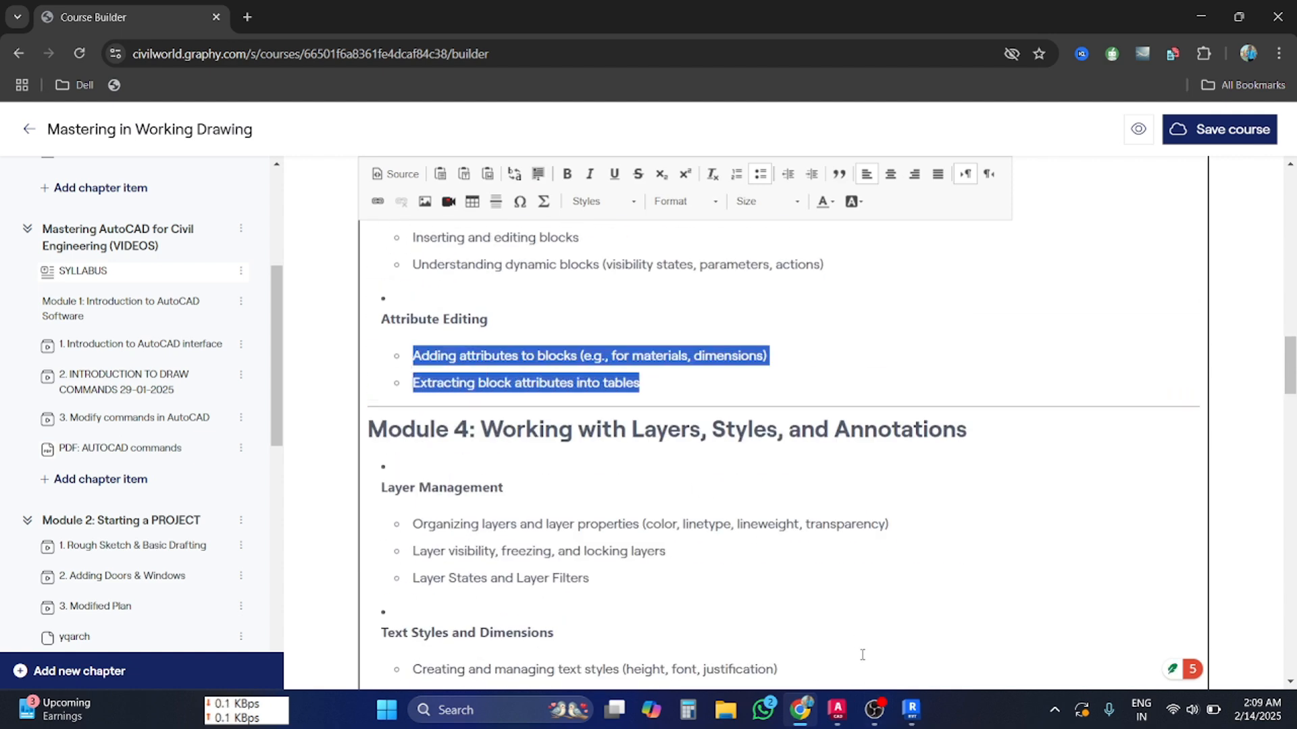
{"action": "left_click", "coordinate": [836, 709]}
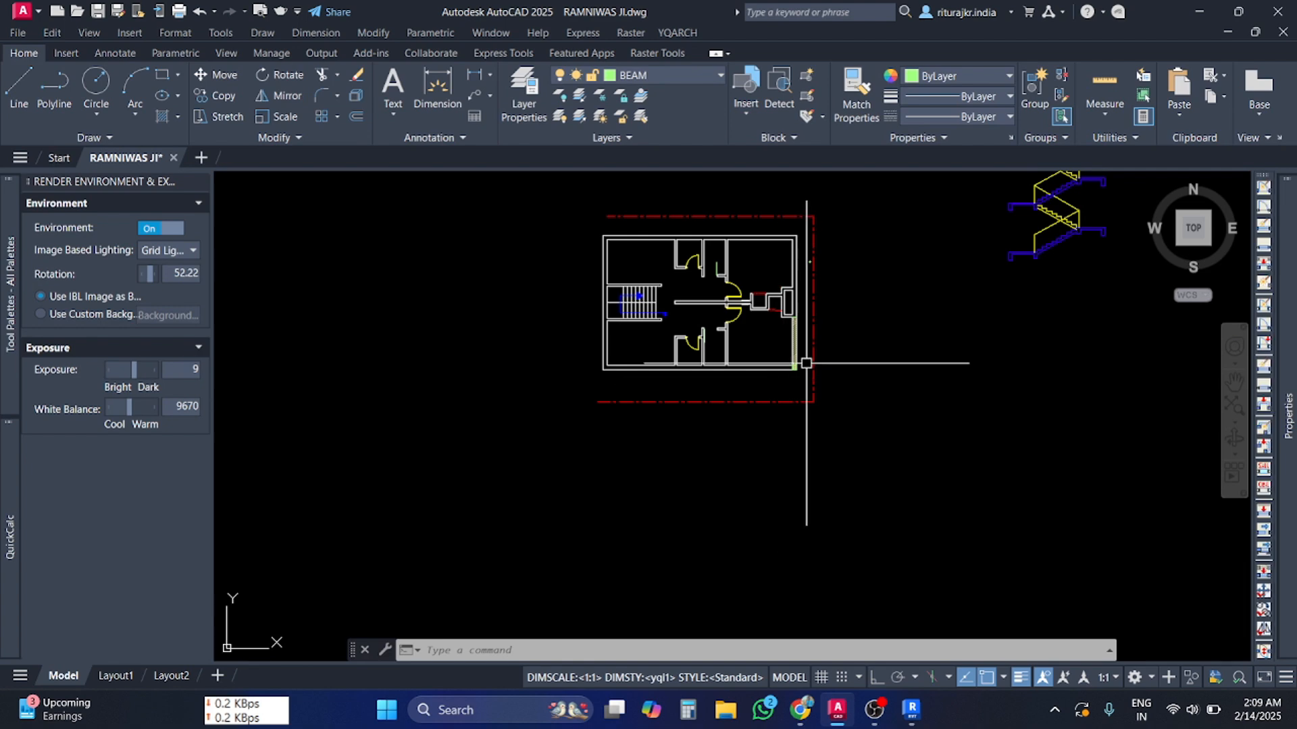
- Examine the plan's doors, the solid-filled corner column and the diagonally hatched wall above it, leaving nothing selected
{"action": "scroll", "coordinate": [604, 449], "scroll_direction": "up", "scroll_amount": 5}
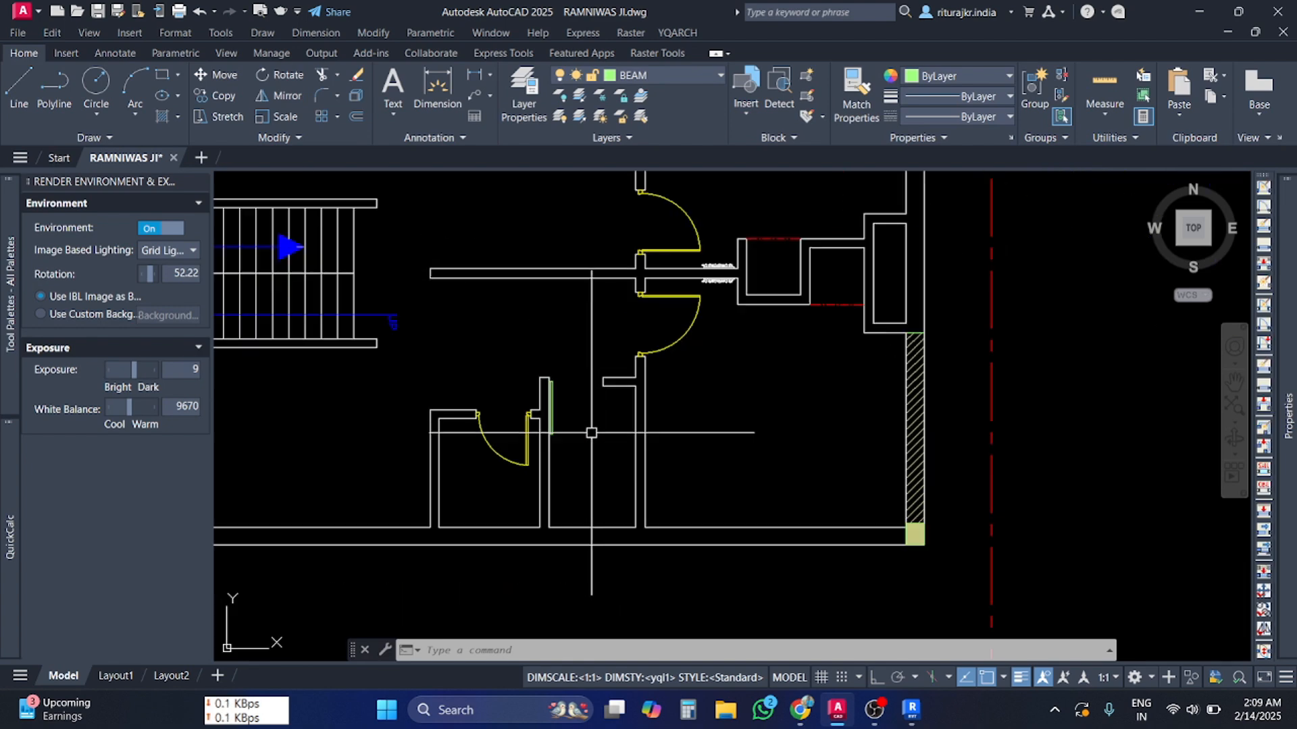
{"action": "scroll", "coordinate": [592, 433], "scroll_direction": "down", "scroll_amount": 6}
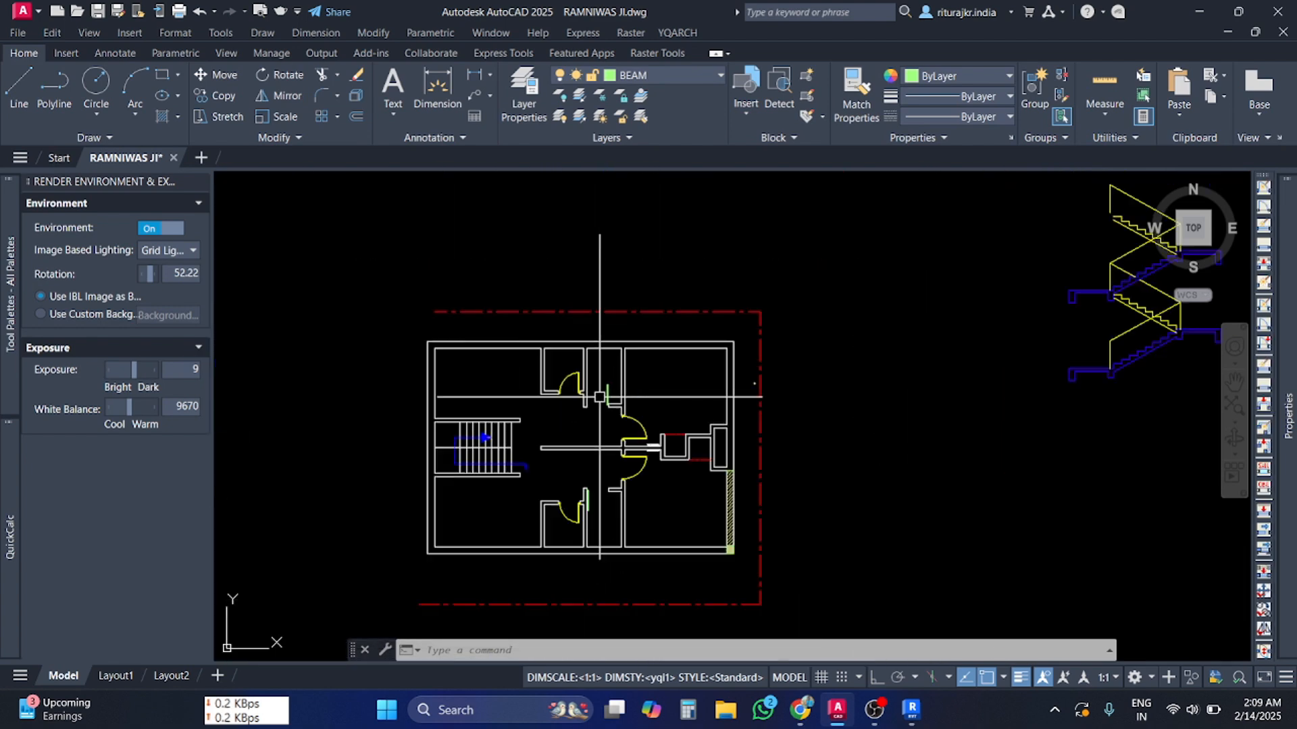
{"action": "scroll", "coordinate": [658, 523], "scroll_direction": "up", "scroll_amount": 6}
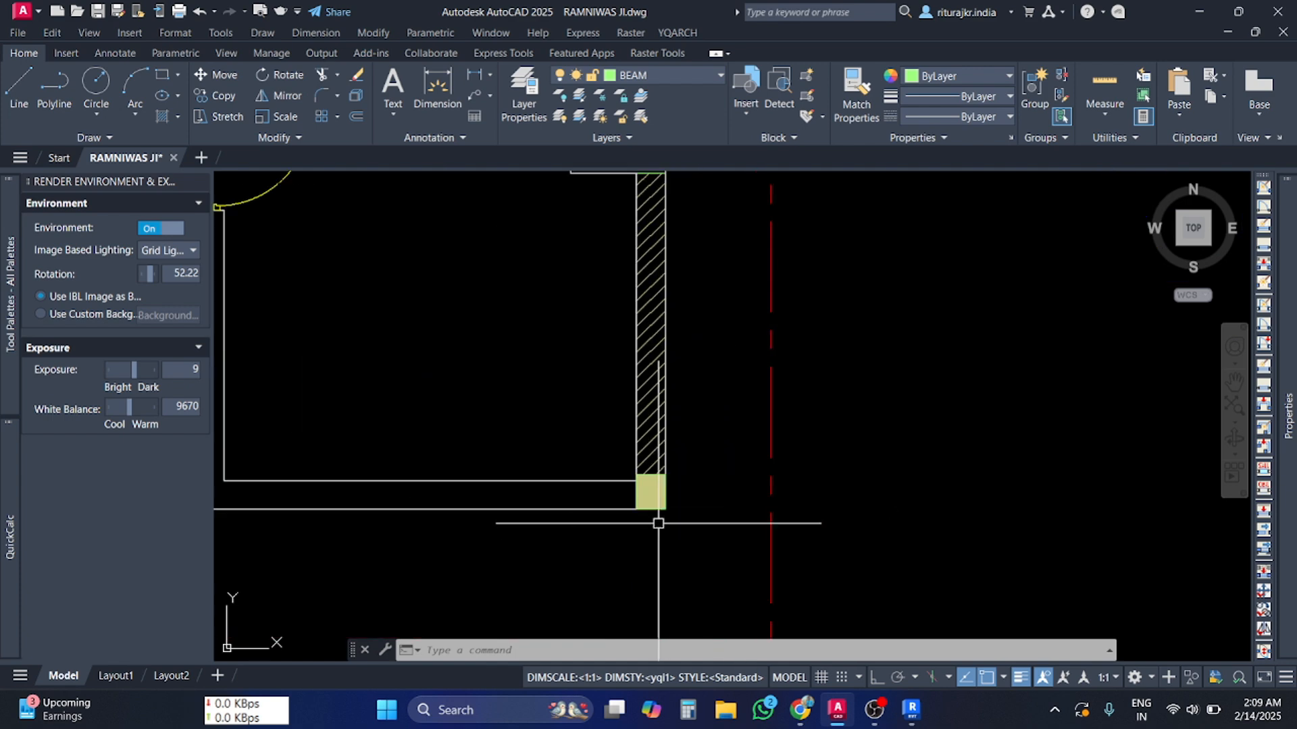
{"action": "scroll", "coordinate": [660, 510], "scroll_direction": "up", "scroll_amount": 6}
{"action": "scroll", "coordinate": [653, 429], "scroll_direction": "down", "scroll_amount": 2}
{"action": "middle_click_drag", "start_coordinate": [652, 428], "coordinate": [672, 448]}
{"action": "scroll", "coordinate": [631, 534], "scroll_direction": "down", "scroll_amount": 2}
{"action": "scroll", "coordinate": [672, 449], "scroll_direction": "up", "scroll_amount": 5}
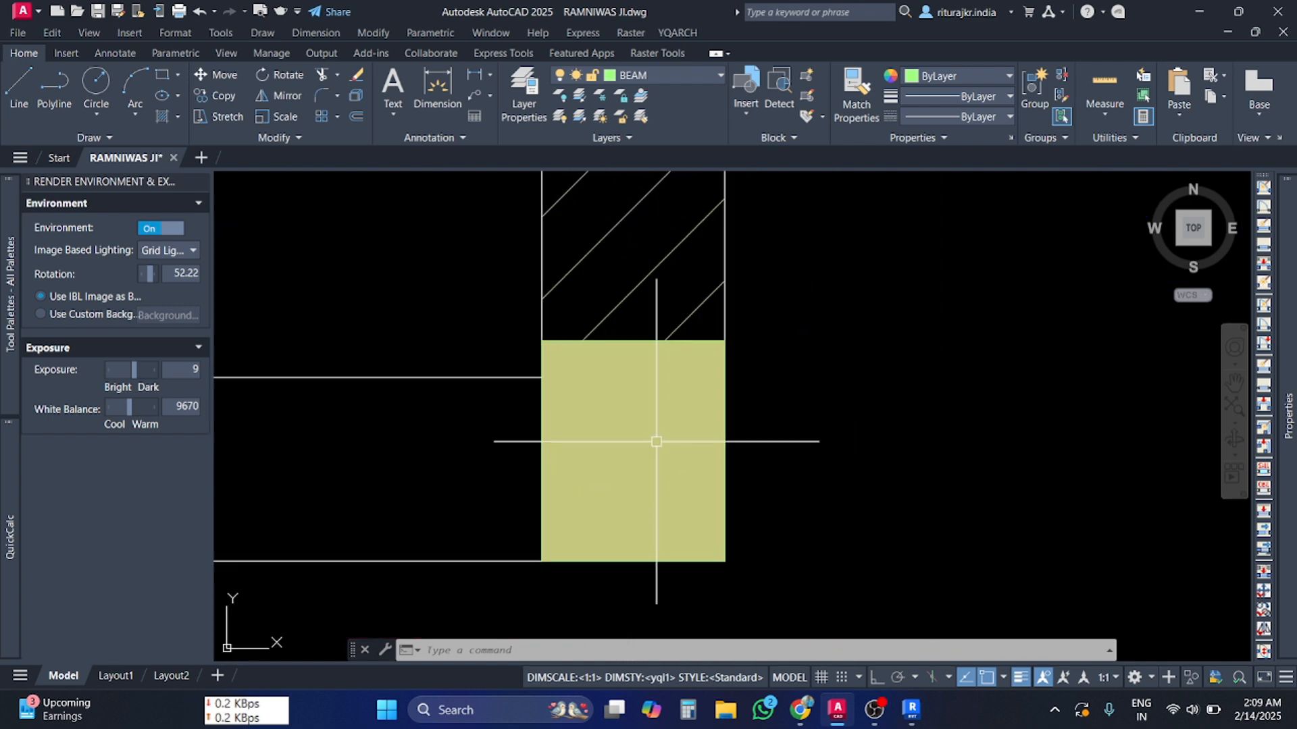
{"action": "left_click", "coordinate": [553, 471]}
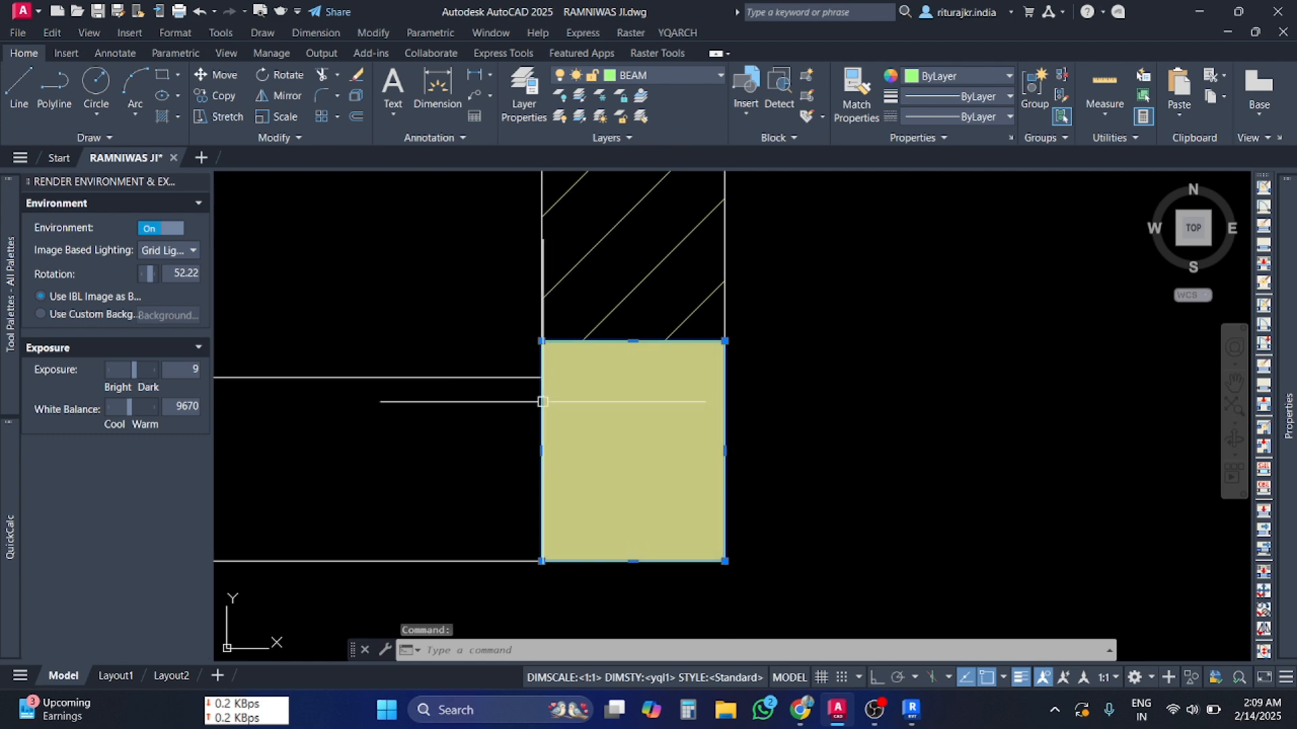
{"action": "scroll", "coordinate": [656, 389], "scroll_direction": "down", "scroll_amount": 2}
{"action": "middle_click_drag", "start_coordinate": [653, 387], "coordinate": [654, 482]}
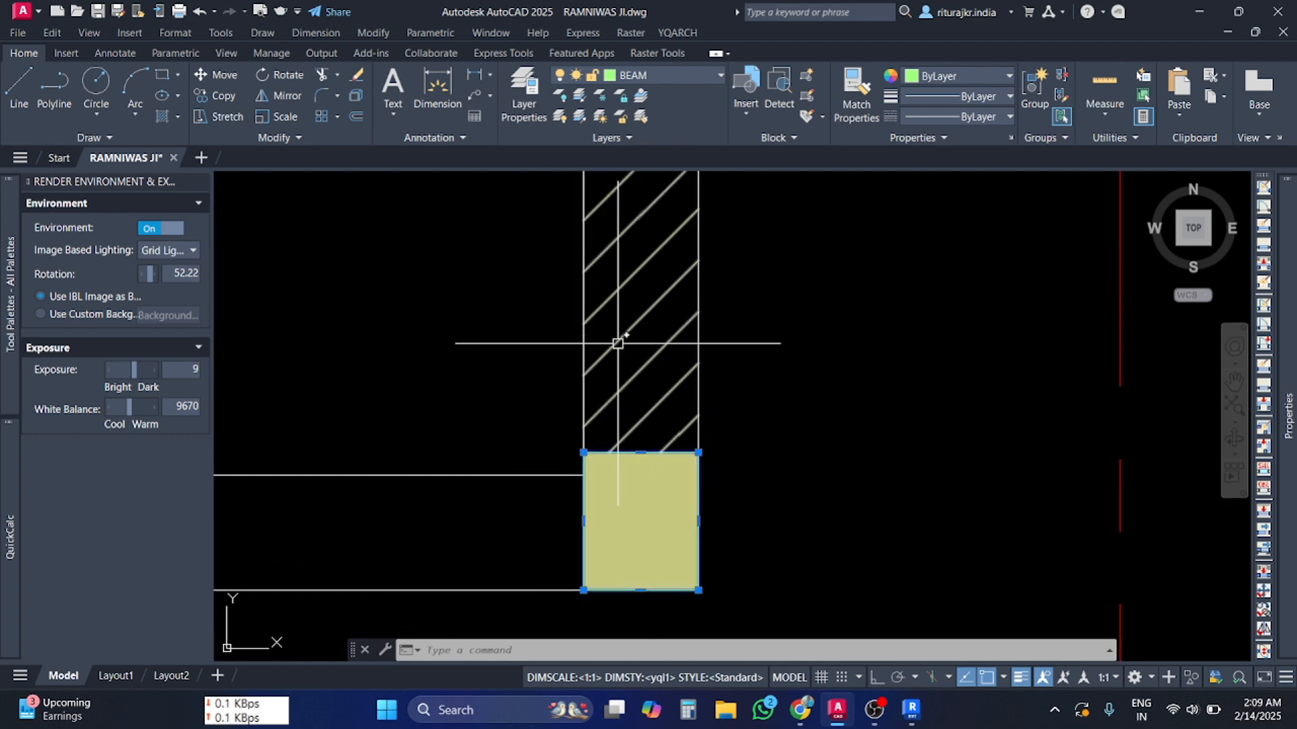
{"action": "middle_click_drag", "start_coordinate": [660, 331], "coordinate": [663, 526]}
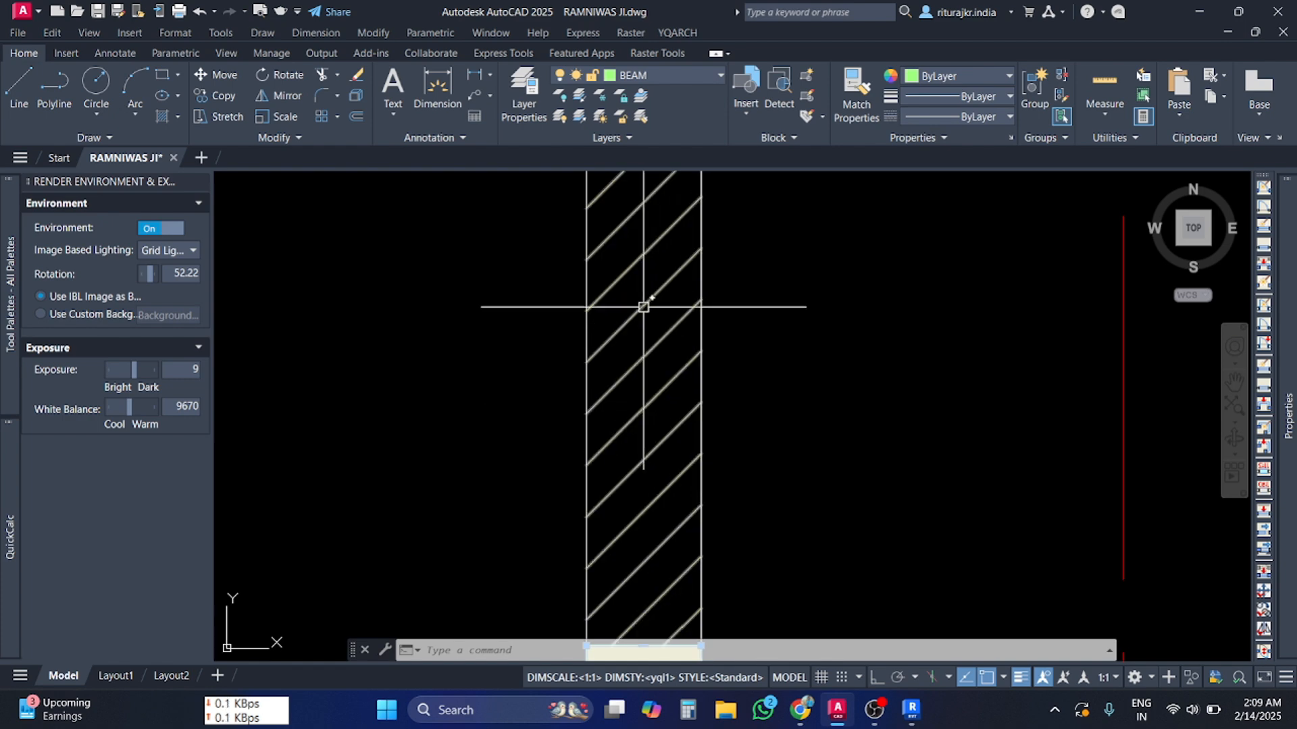
{"action": "key", "text": "Escape"}
{"action": "key", "text": "Escape"}
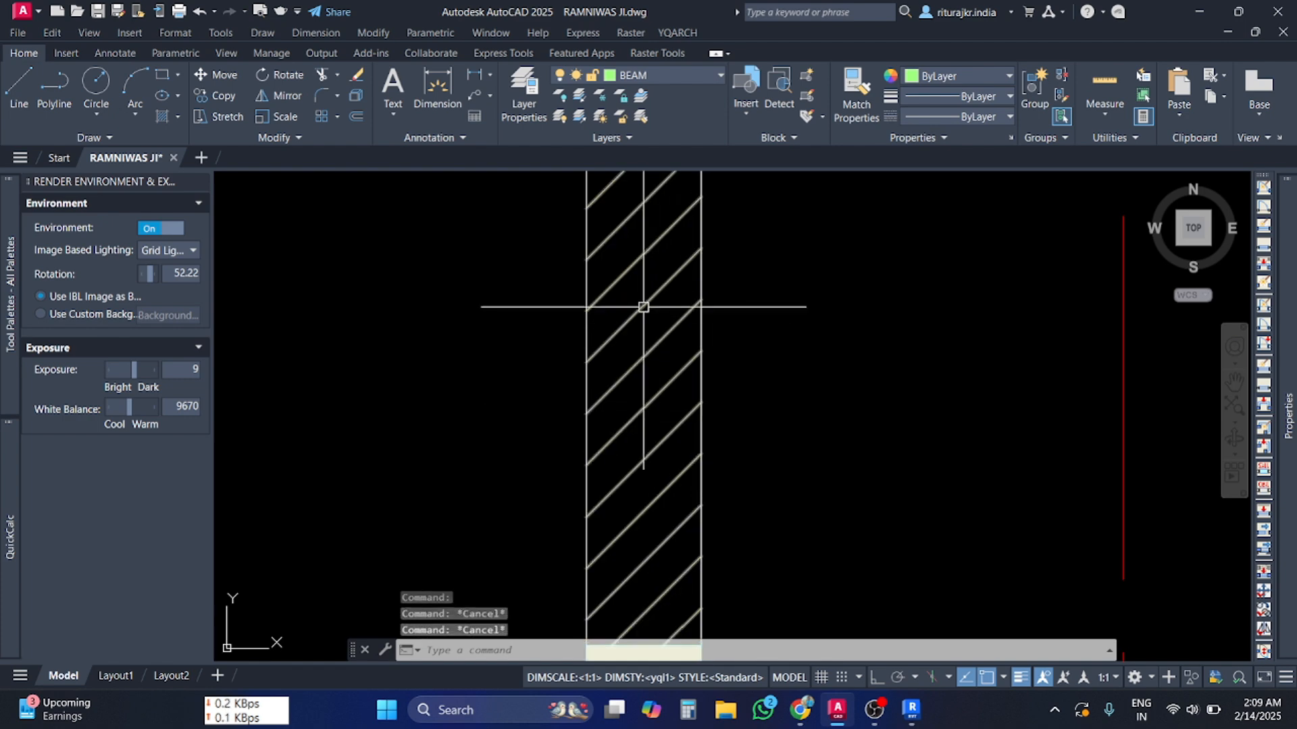
{"action": "scroll", "coordinate": [644, 307], "scroll_direction": "down", "scroll_amount": 8}
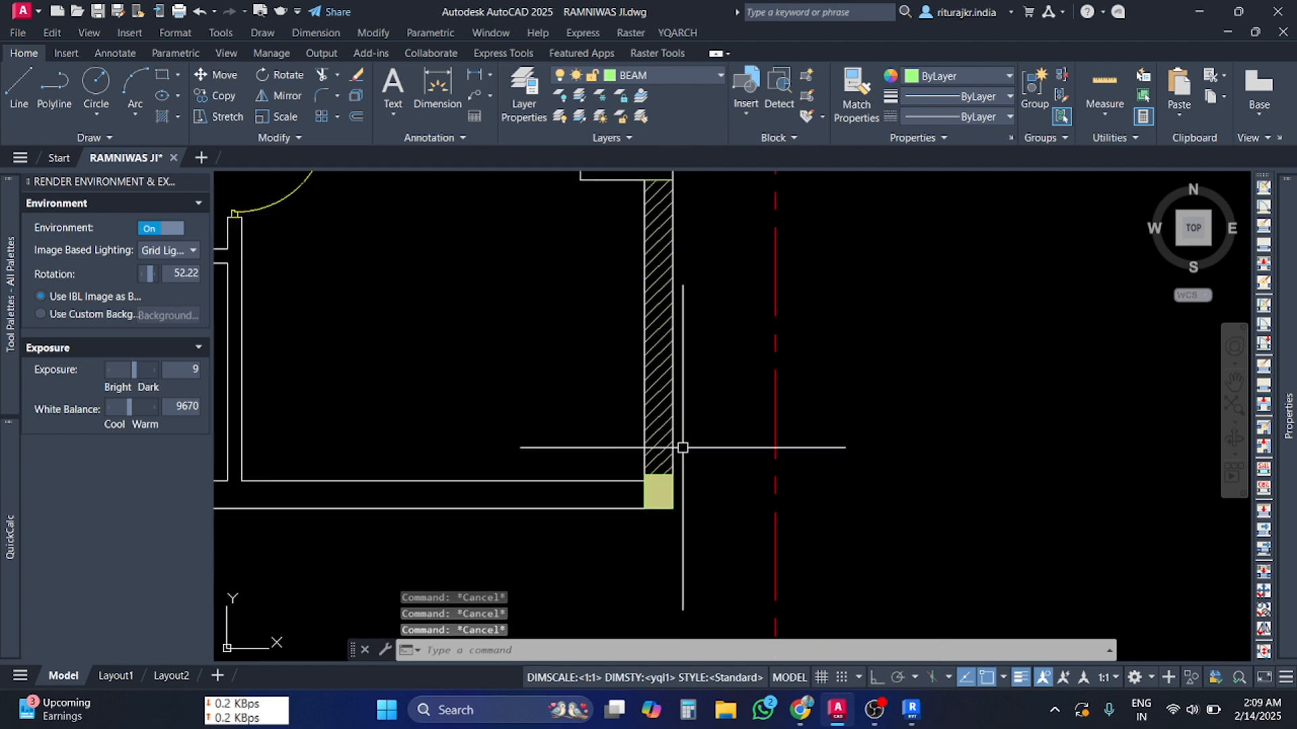